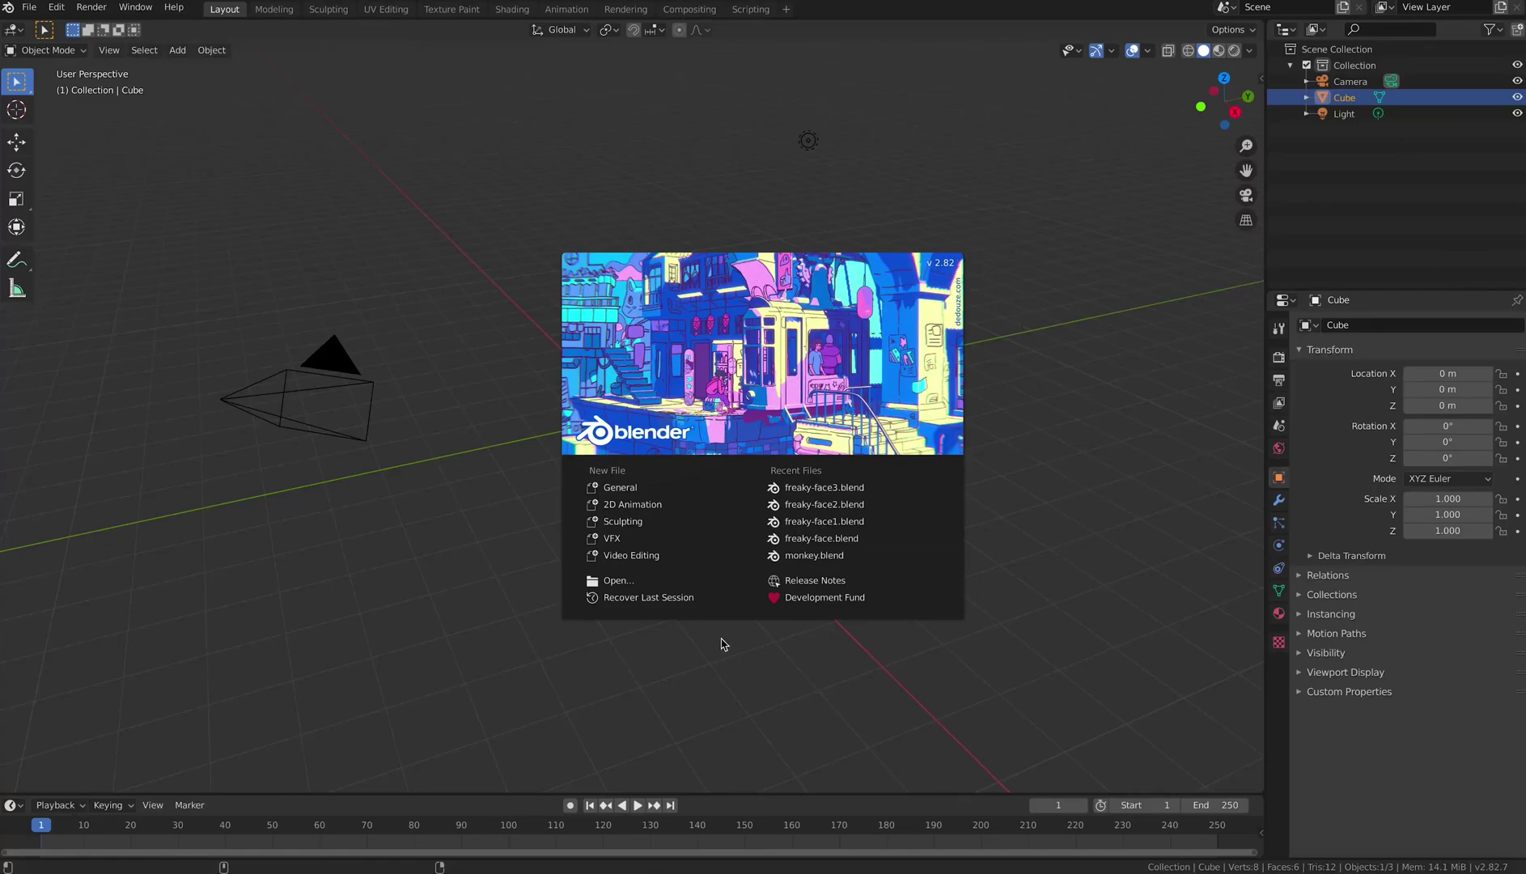
Close the splash screen and delete the default cube.
left_click(466, 535)
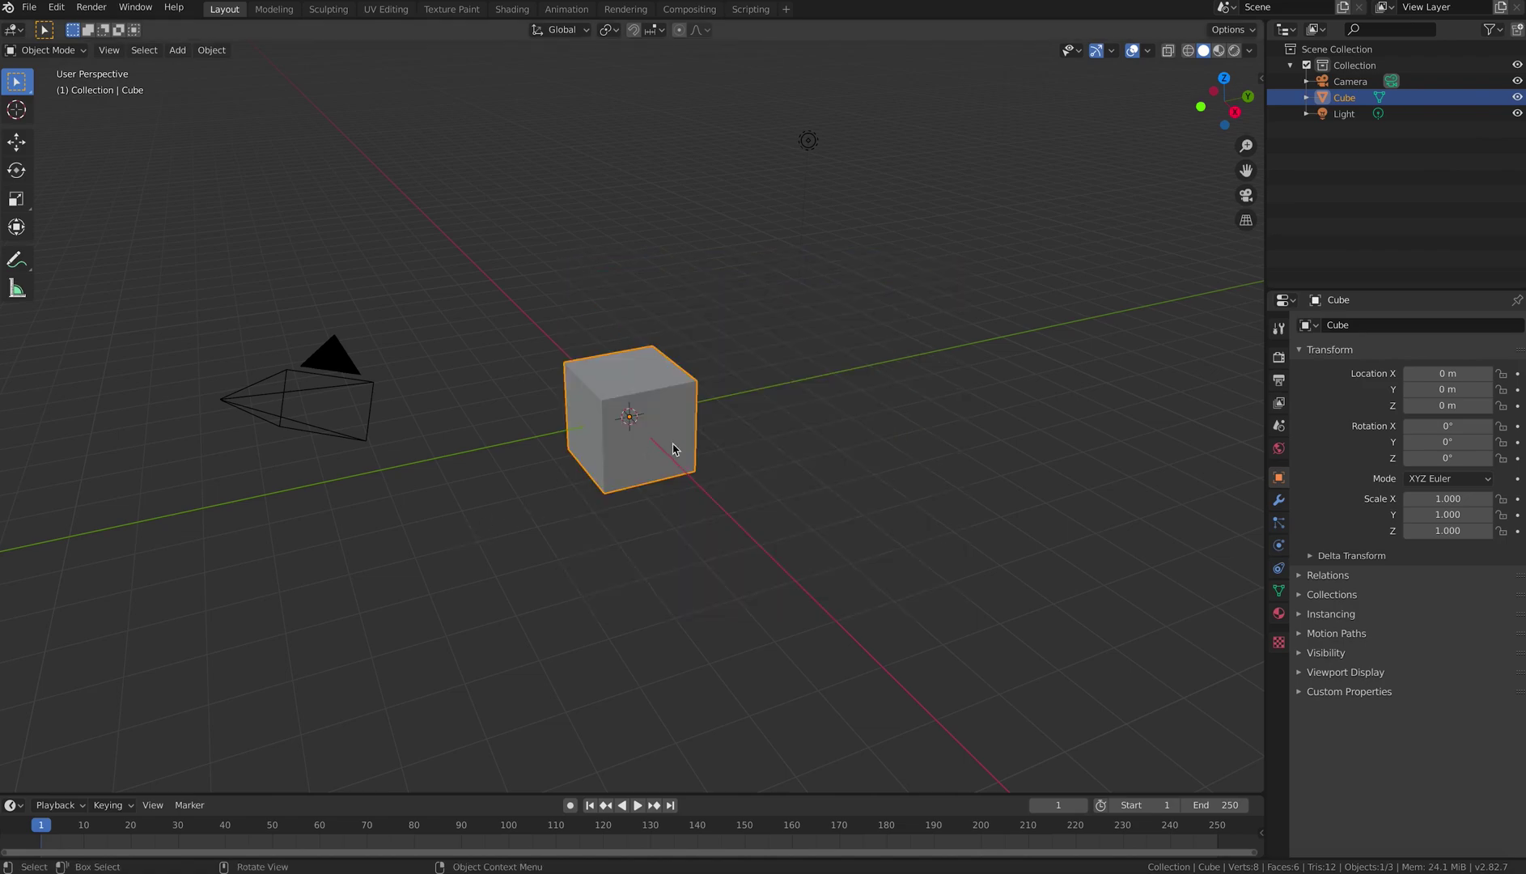
scroll(674, 449, "up", 5)
scroll(675, 449, "down", 5)
key("x")
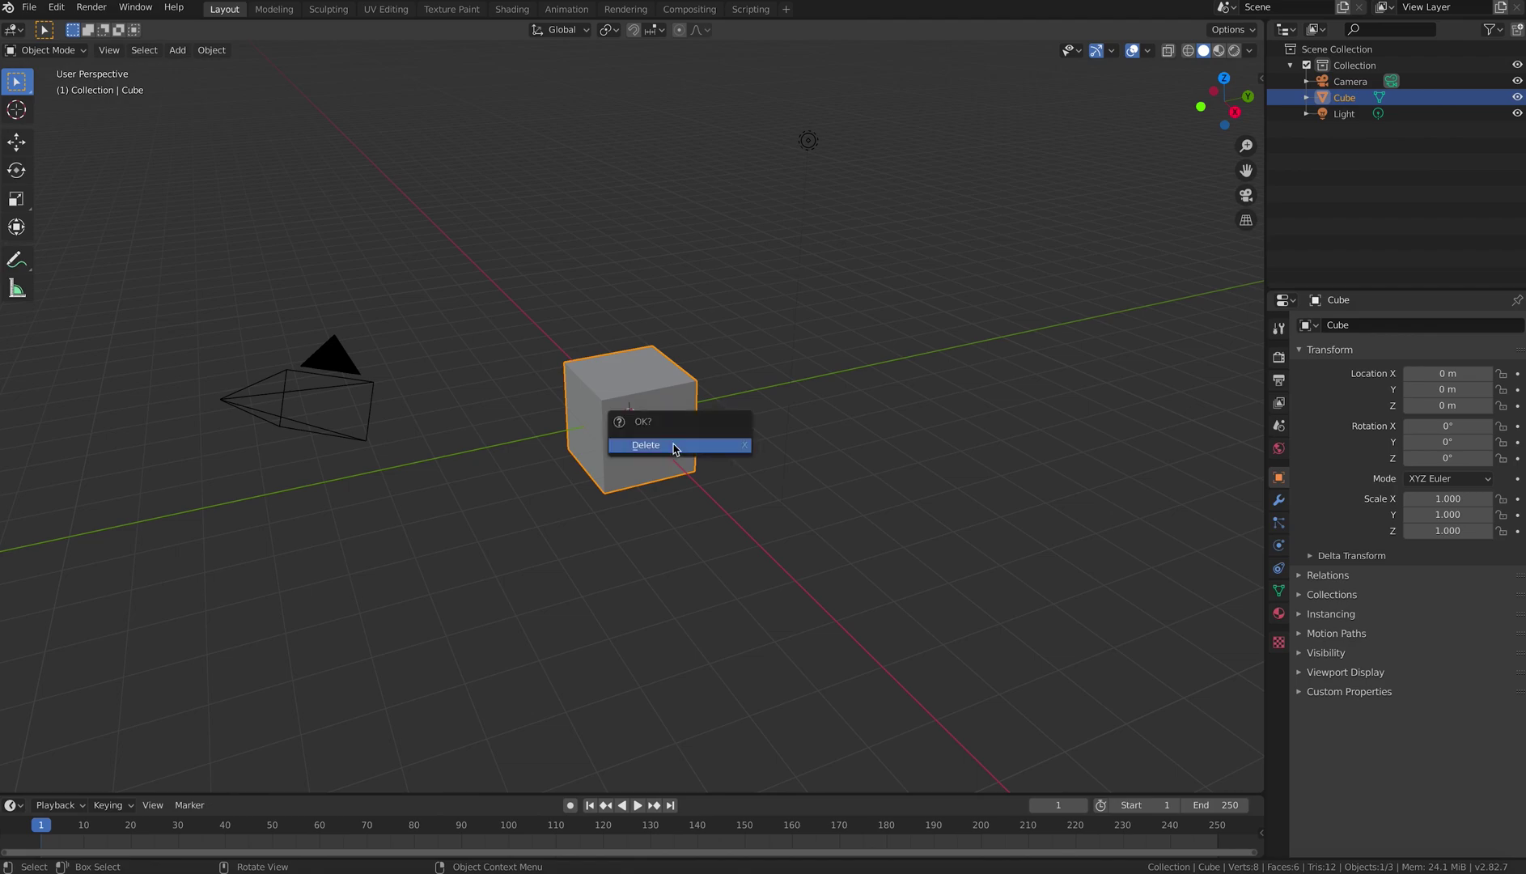
left_click(674, 446)
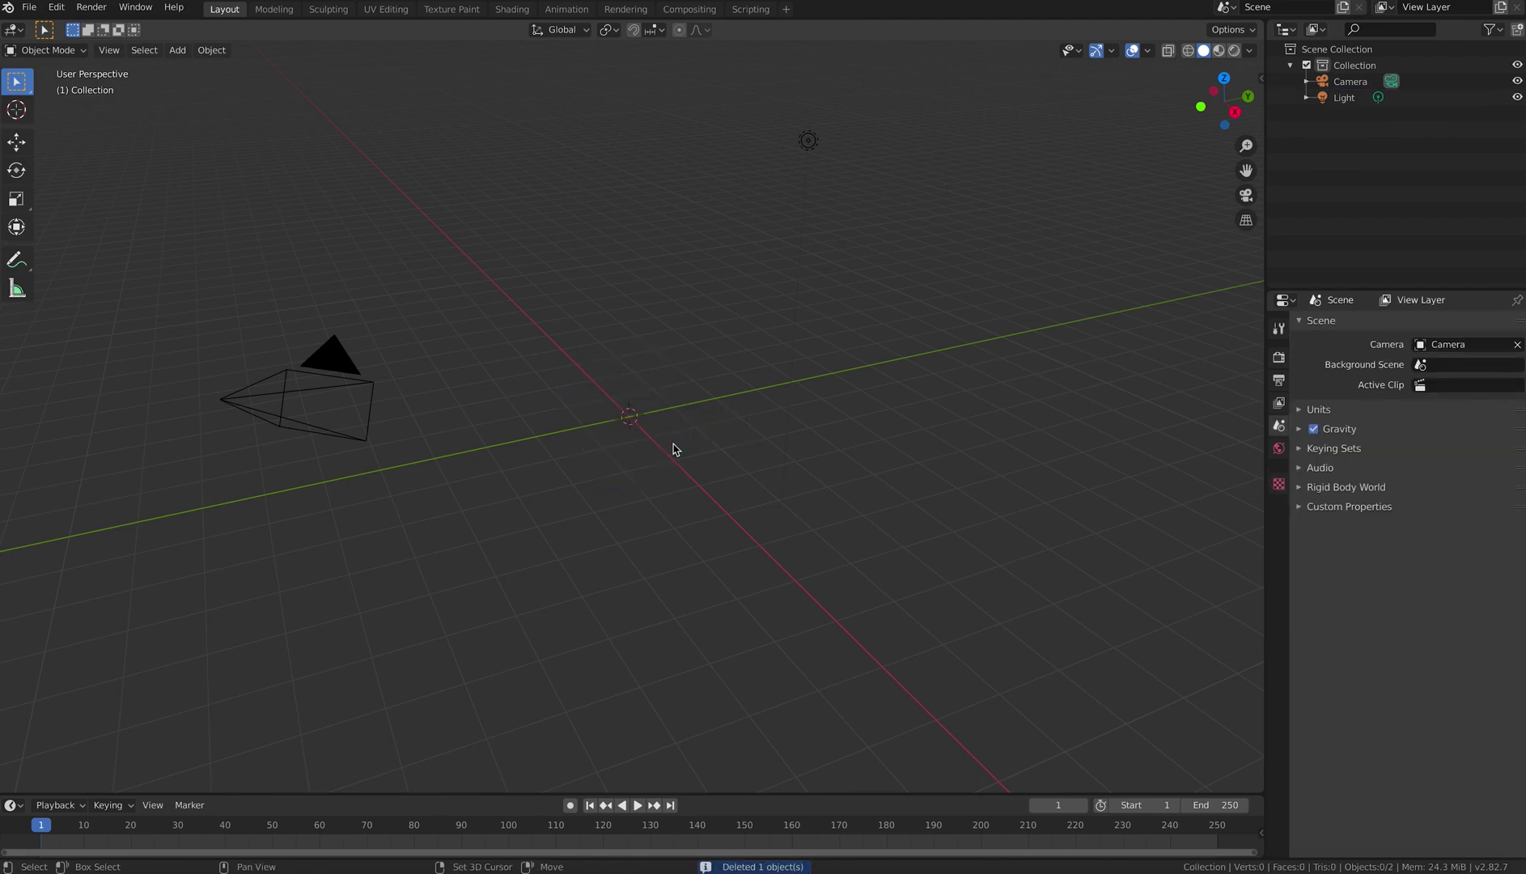
Add a plane and scale it to about 8.822 on all axes.
key("shift+a")
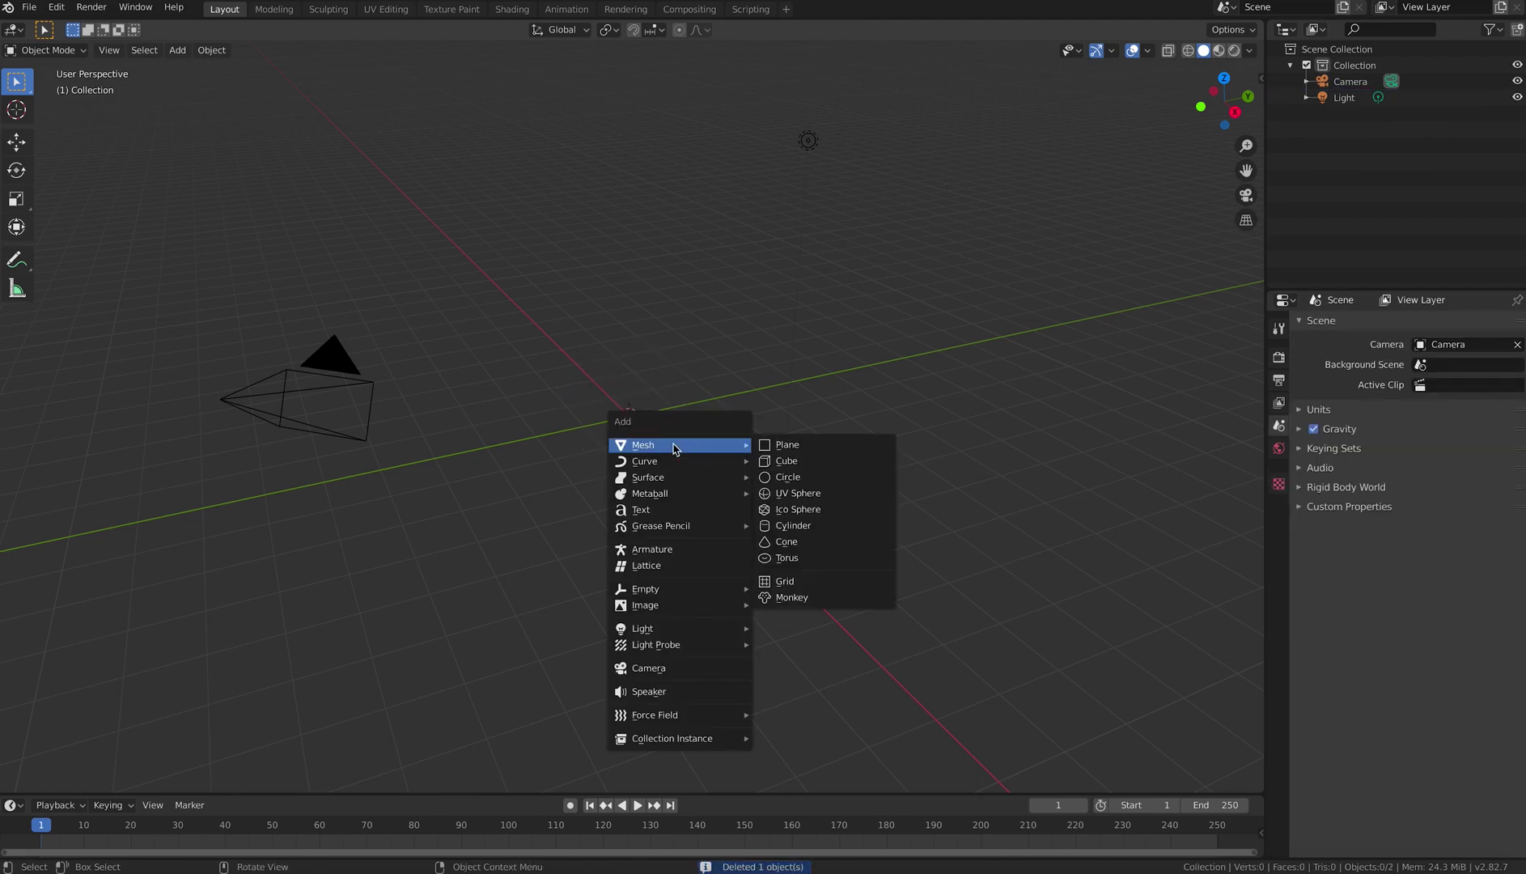
left_click(786, 444)
key("s")
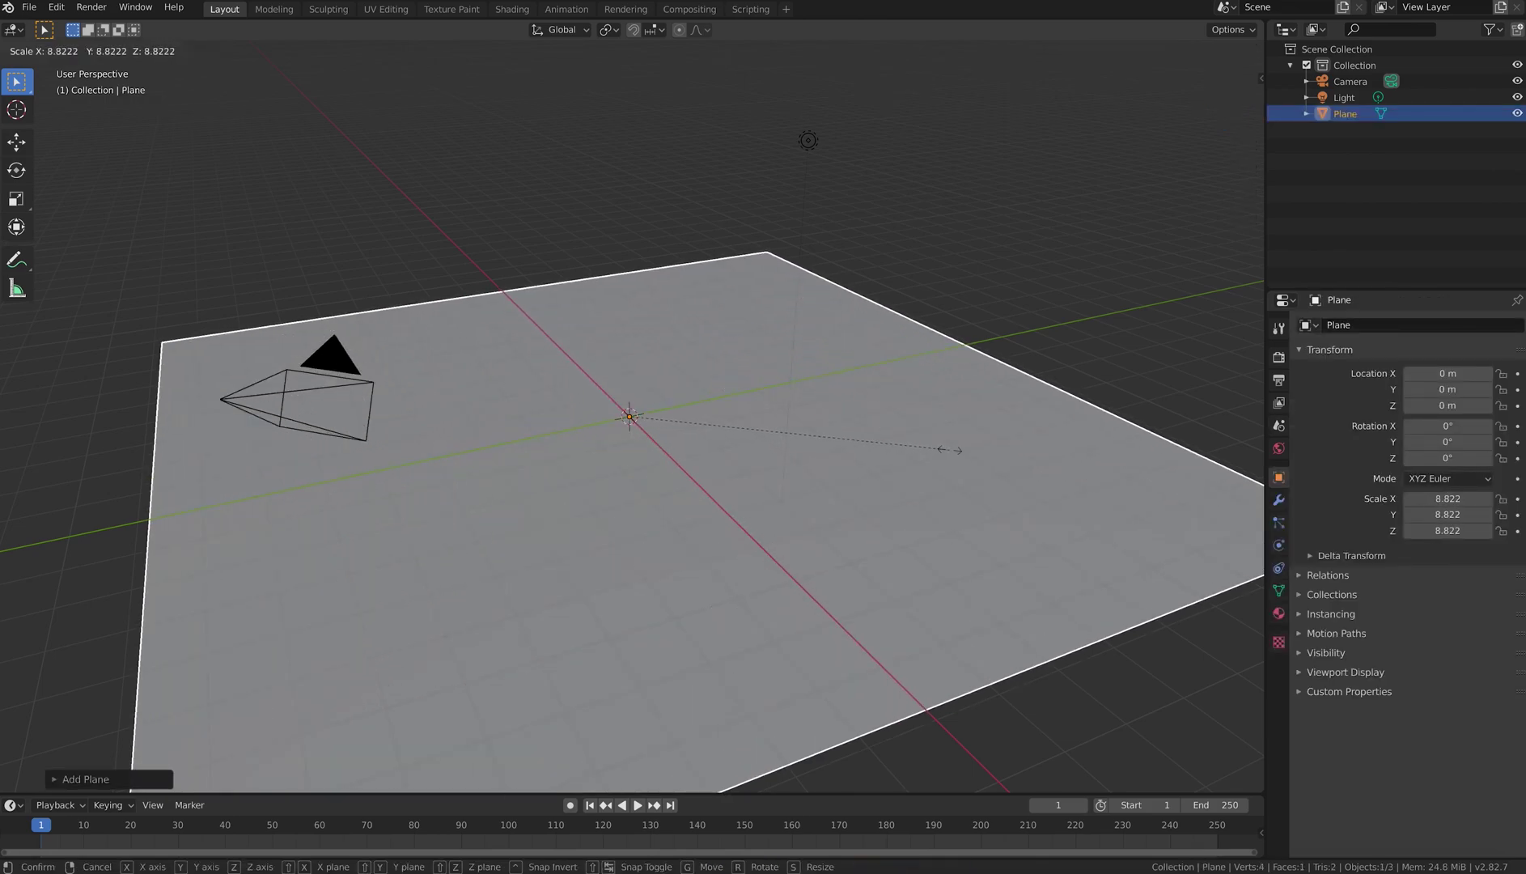
left_click(950, 455)
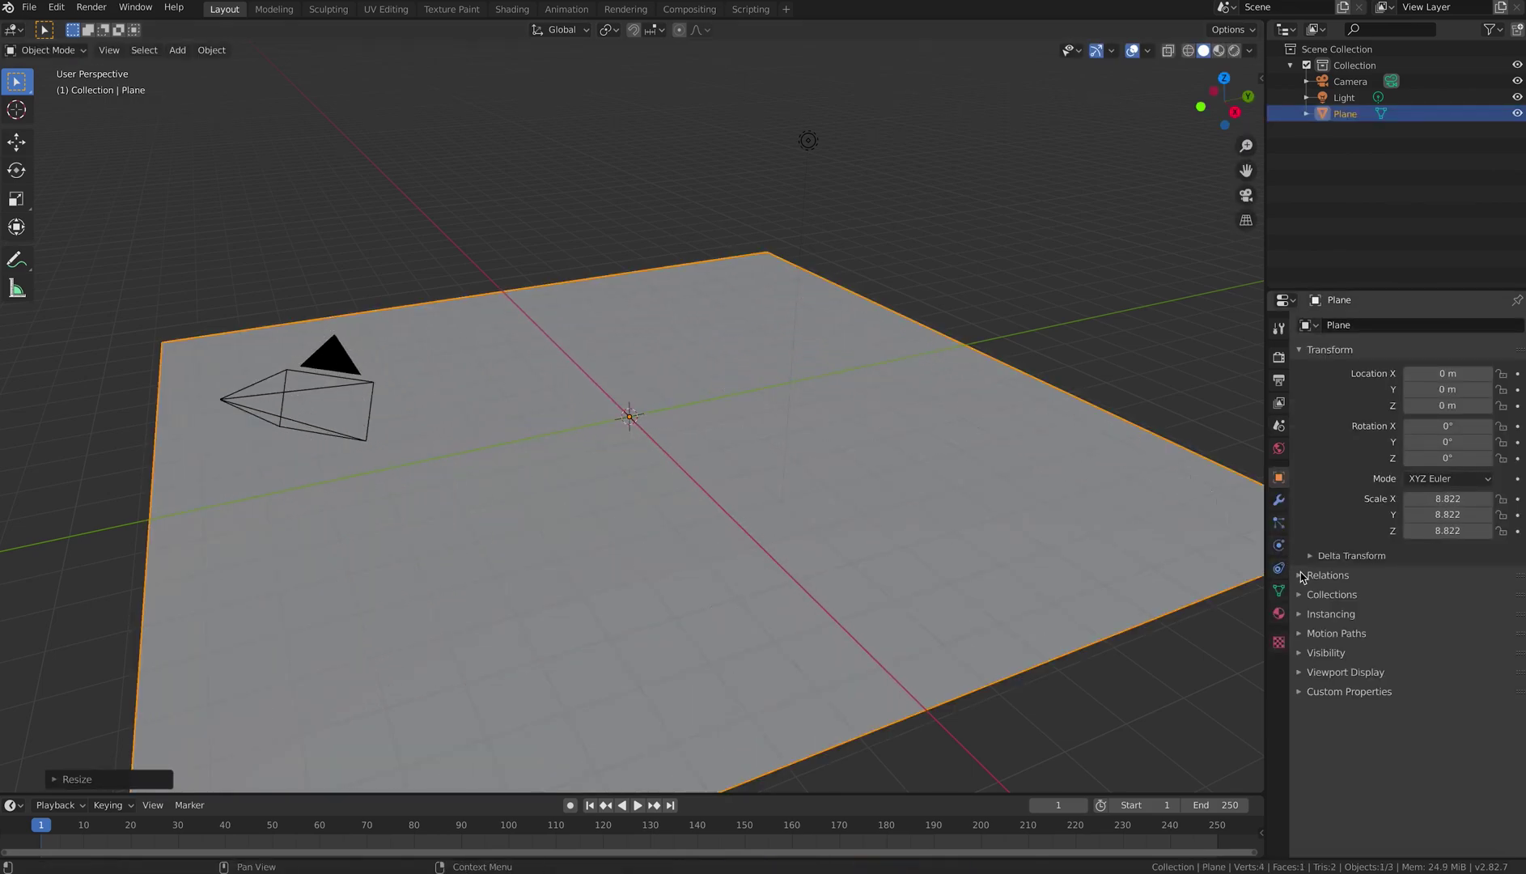
Give the plane a new material with a red base colour, named 'Red'.
left_click(1279, 614)
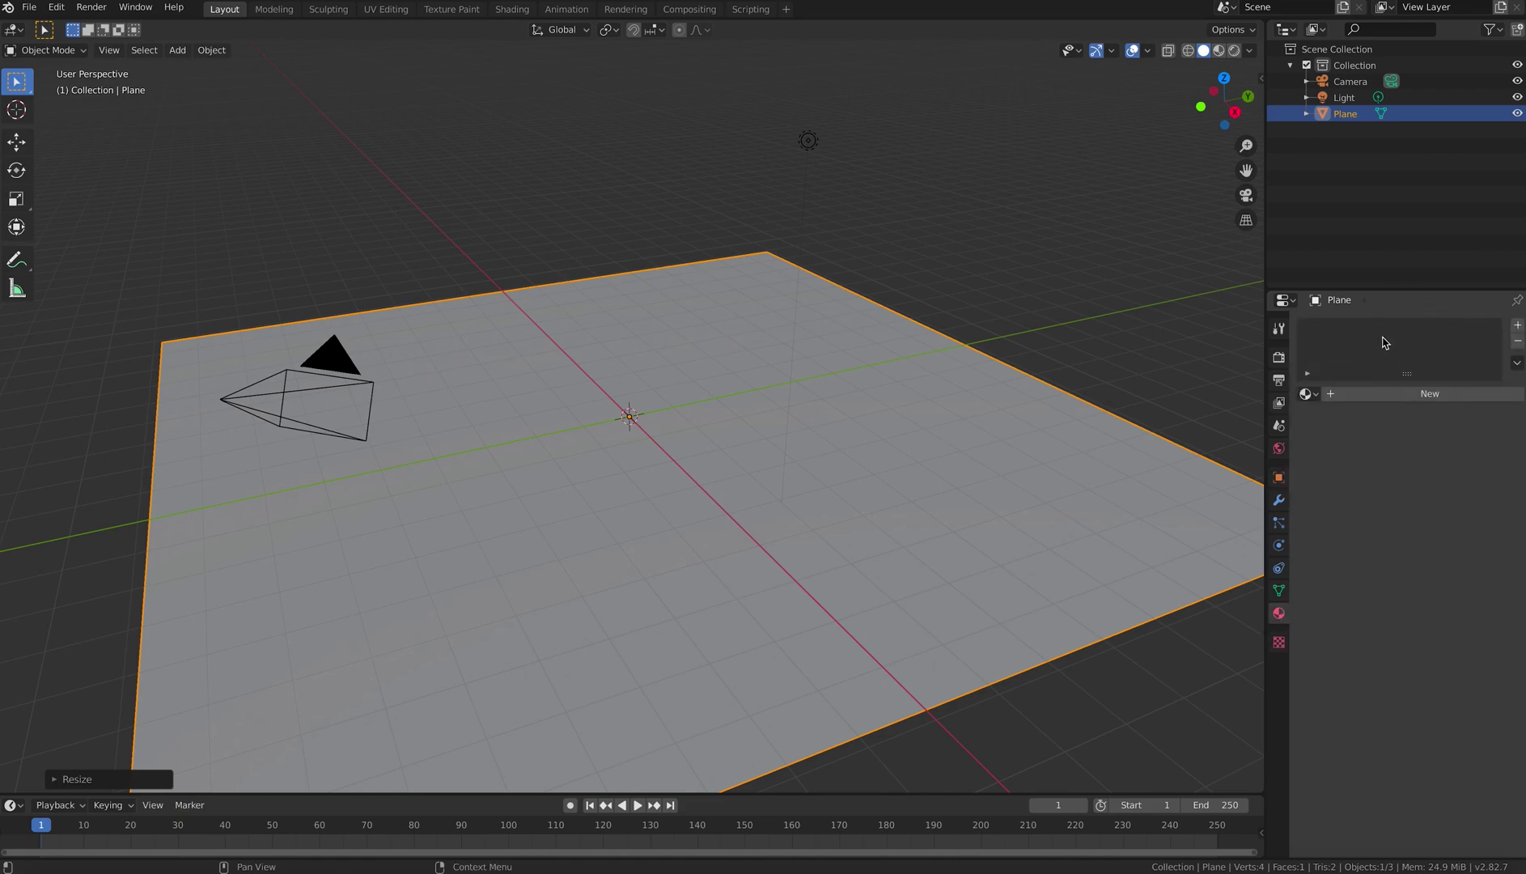
left_click(1517, 325)
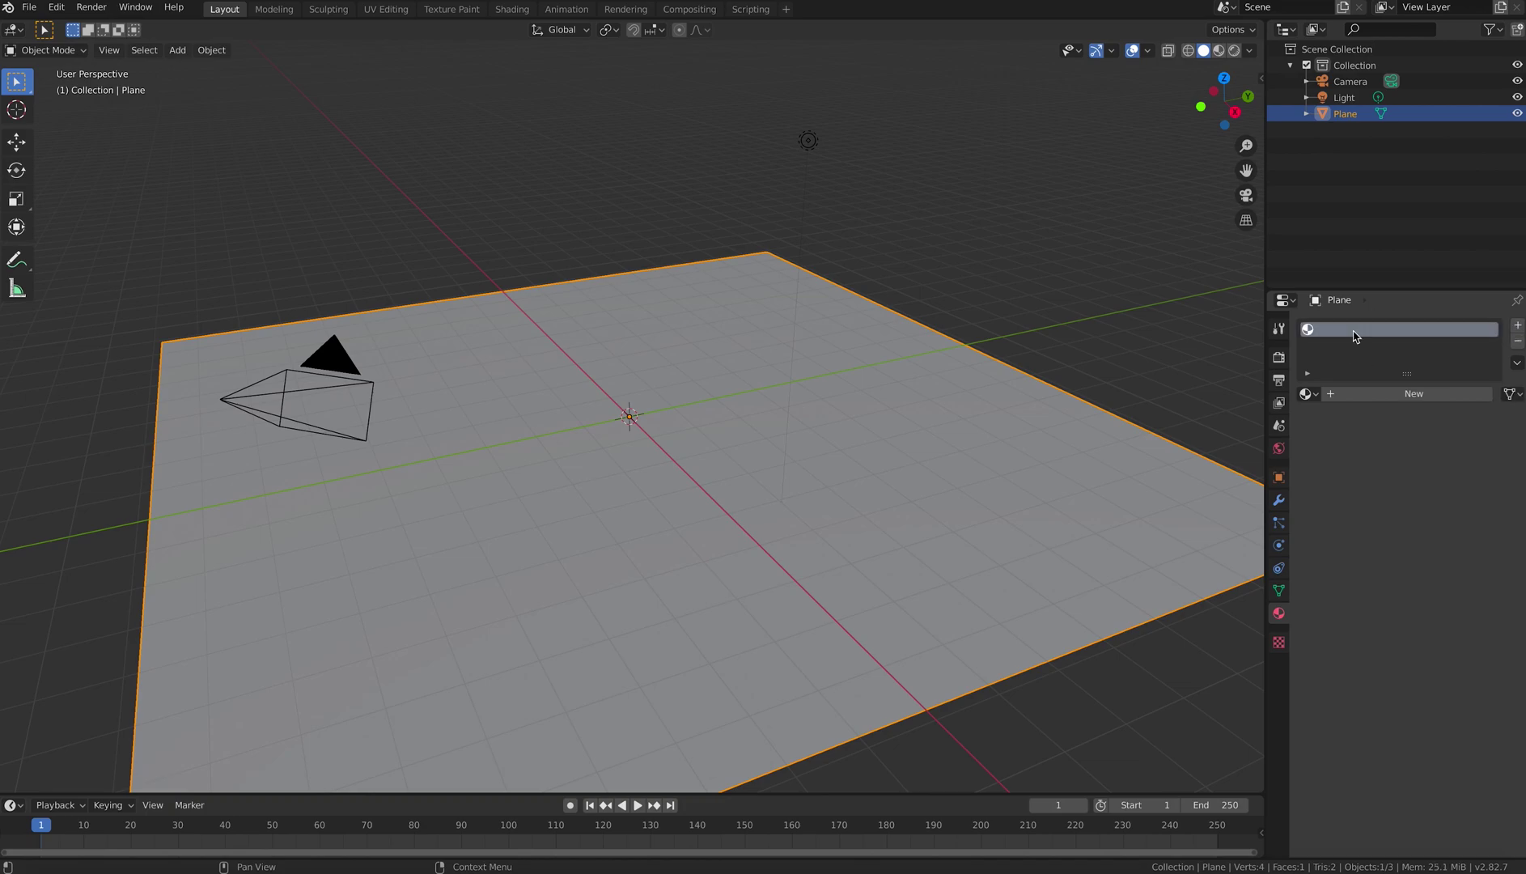
left_click(1401, 397)
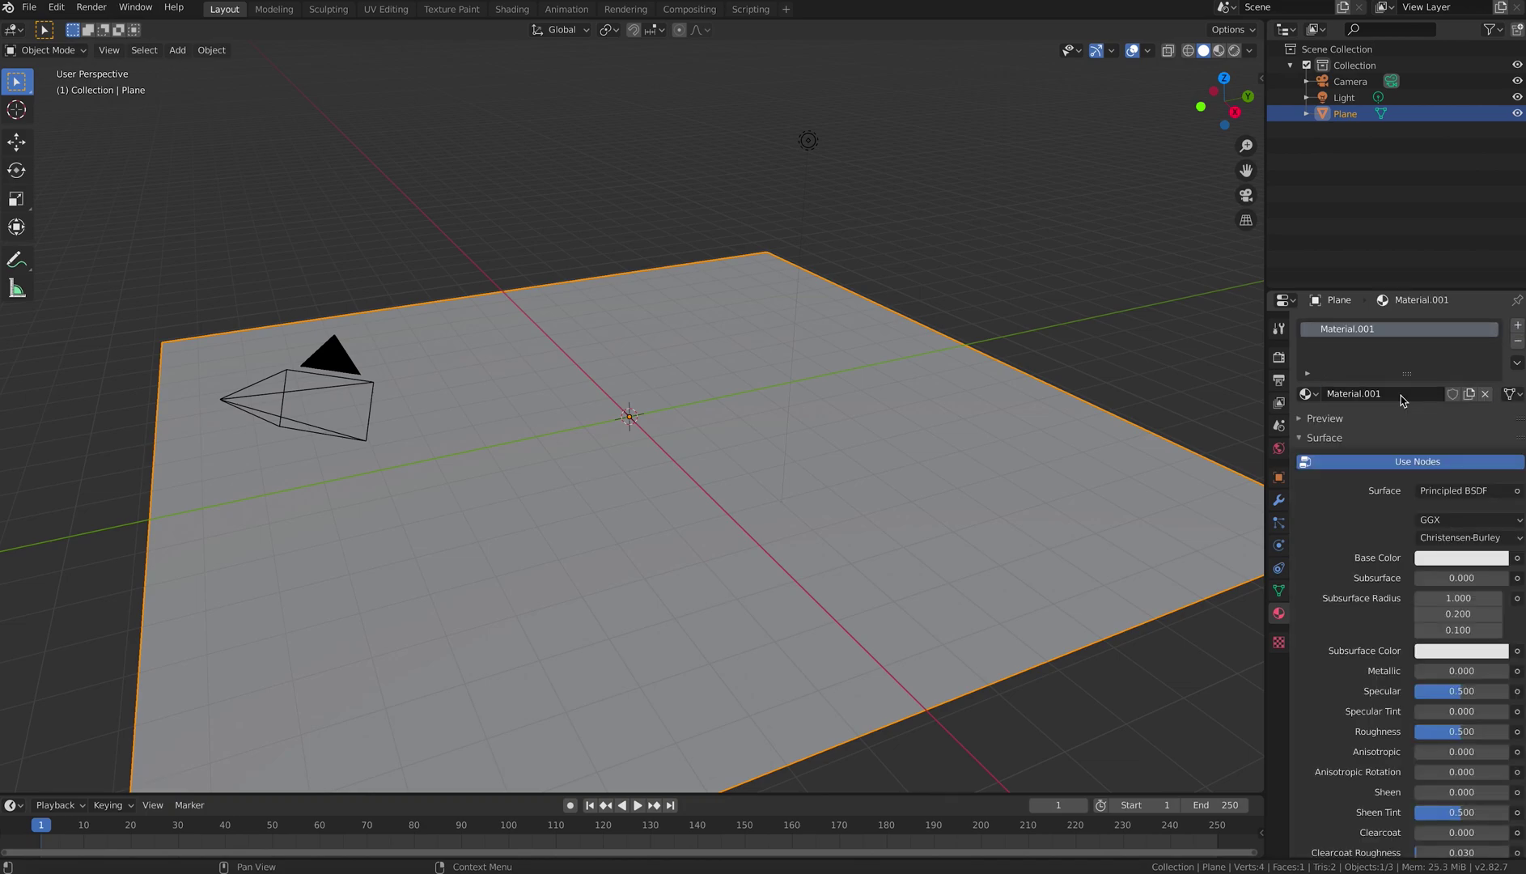
left_click(1429, 558)
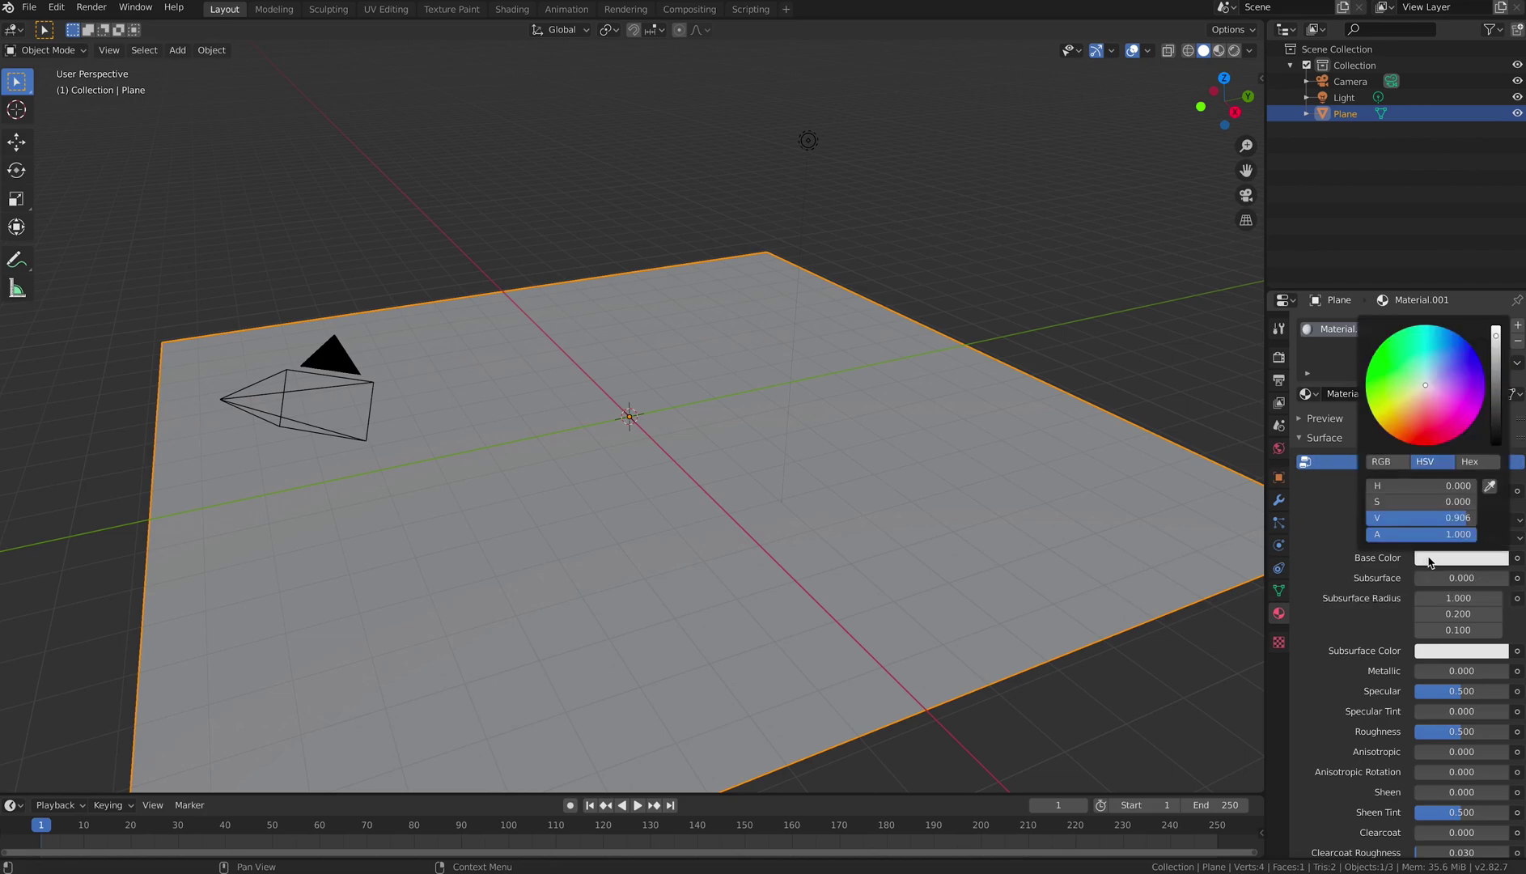
left_click(1411, 422)
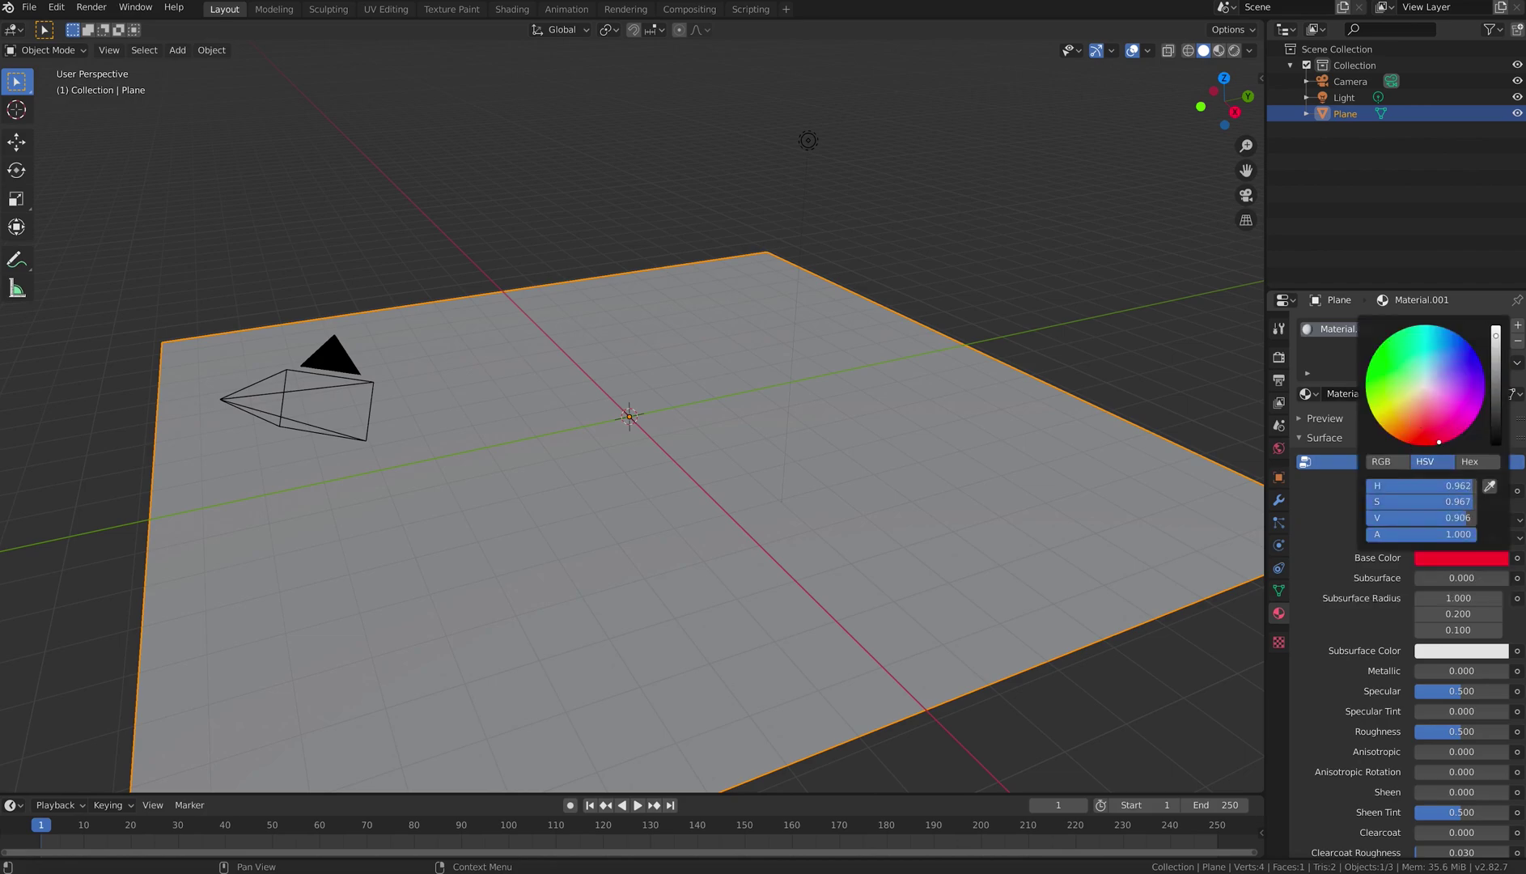
double_click(1334, 329)
type("Red")
key("Return")
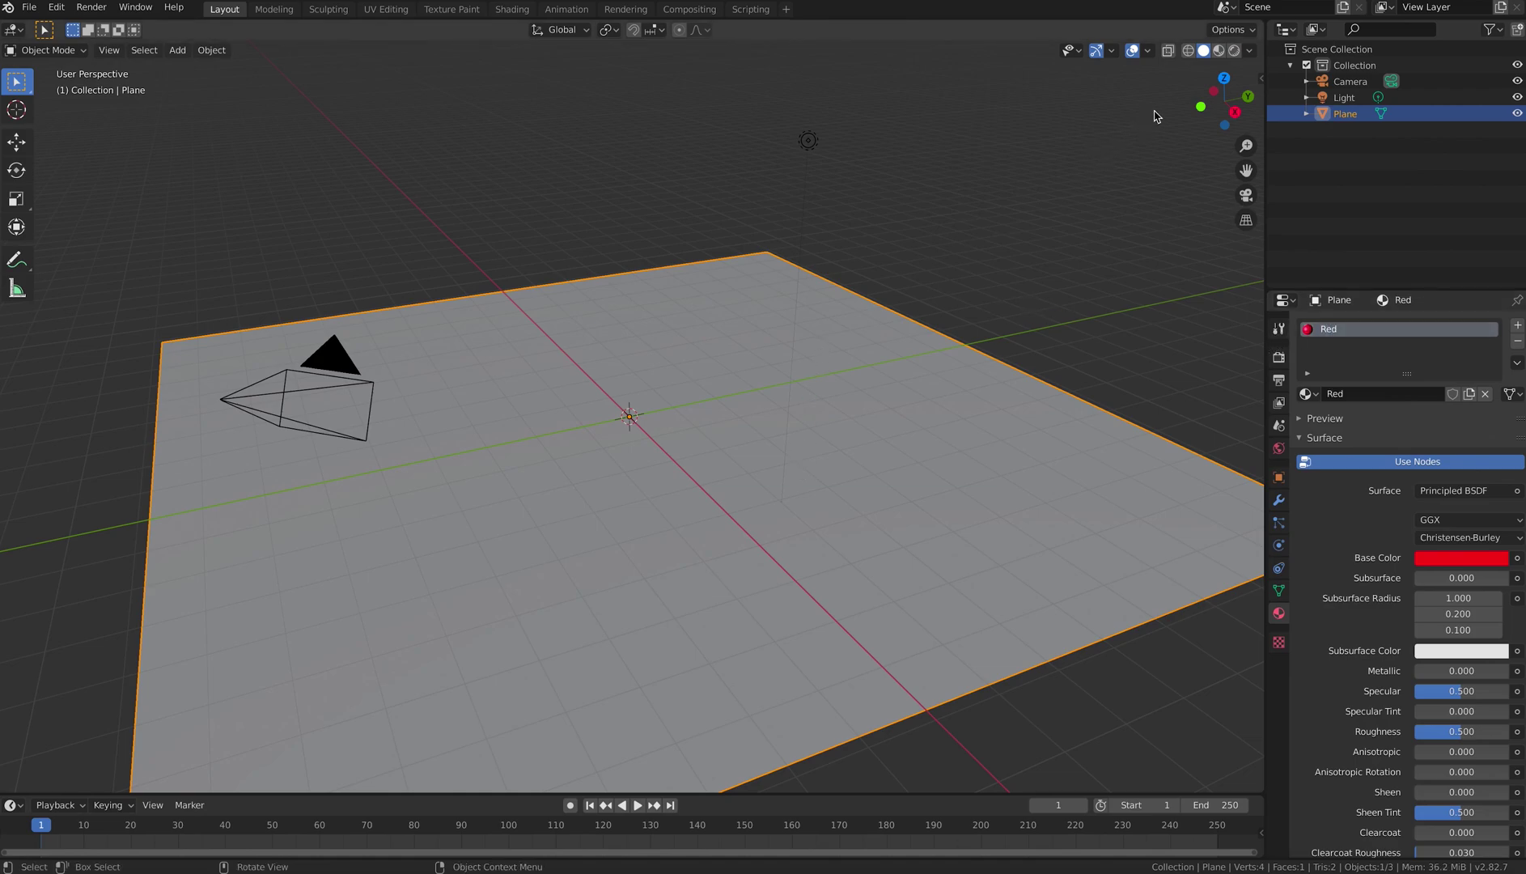
Set the viewport shading to Material Preview after briefly trying Rendered.
left_click(1219, 51)
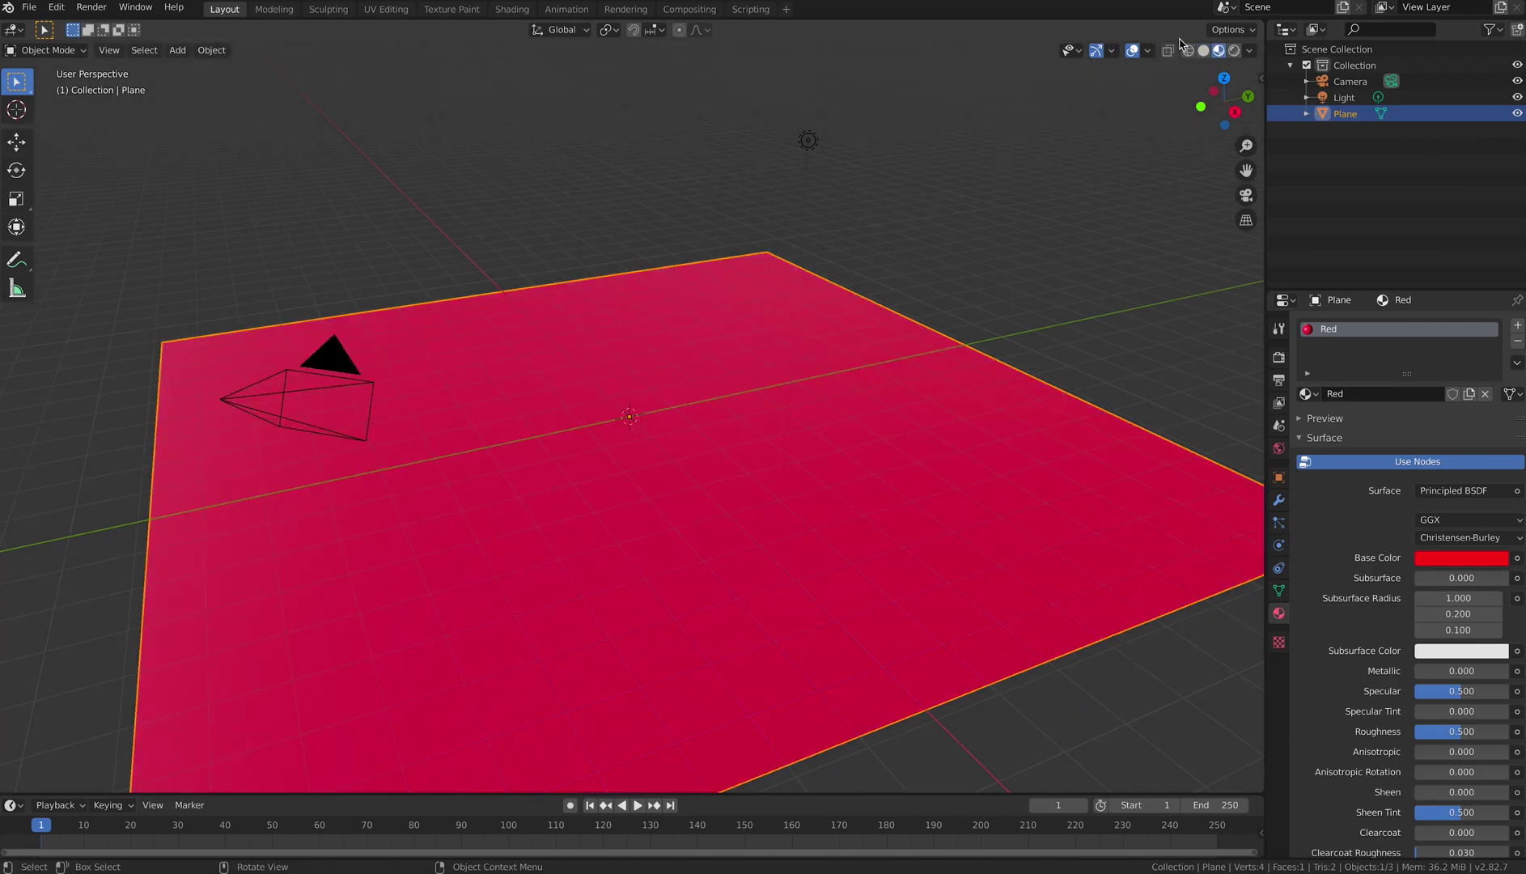
left_click(1234, 50)
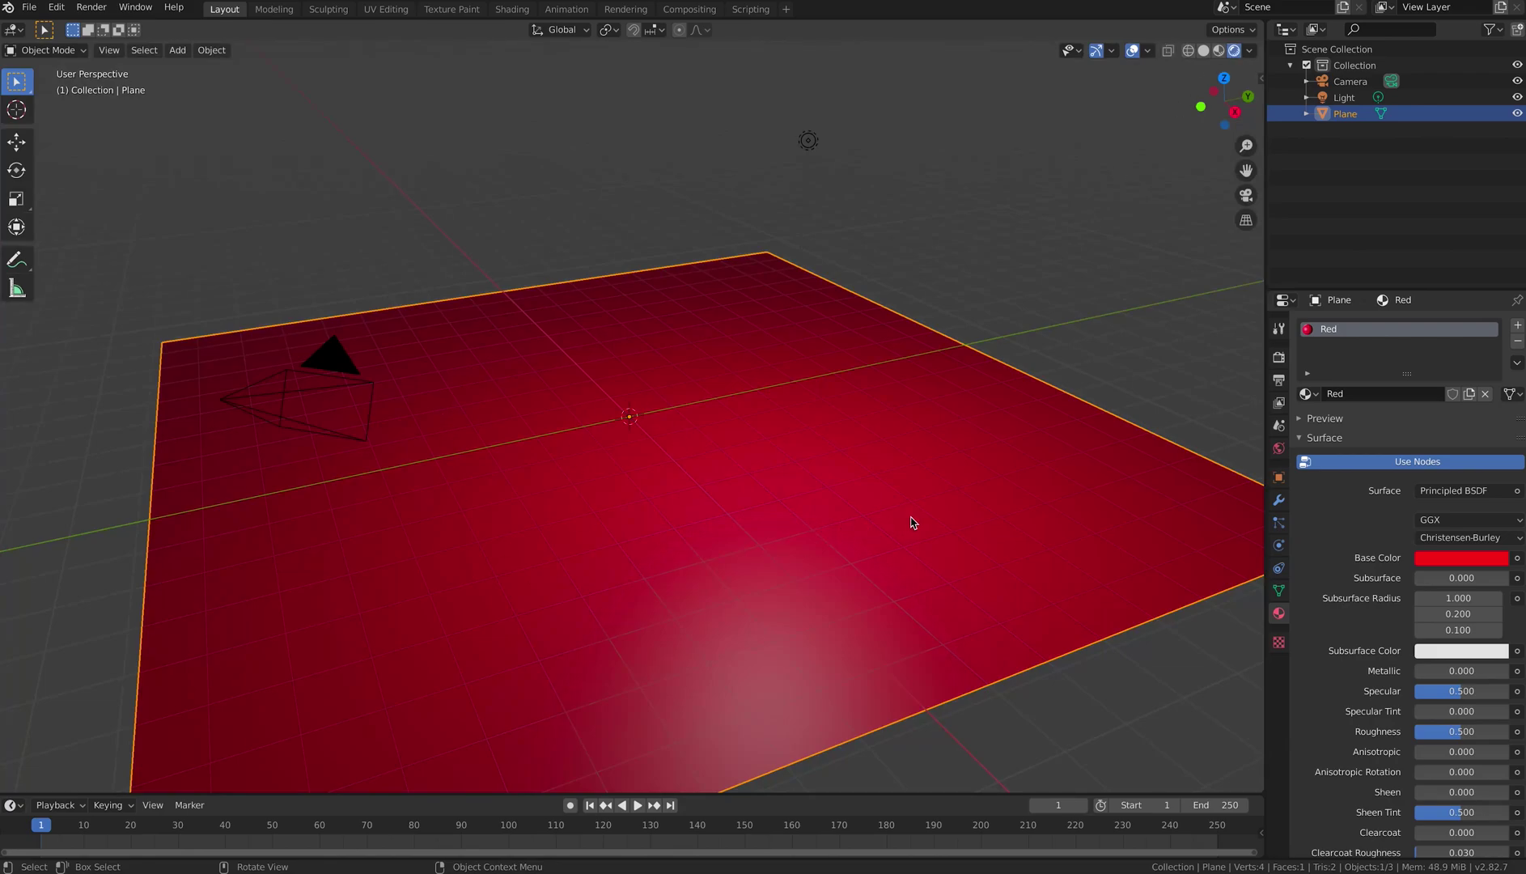
left_click(1219, 51)
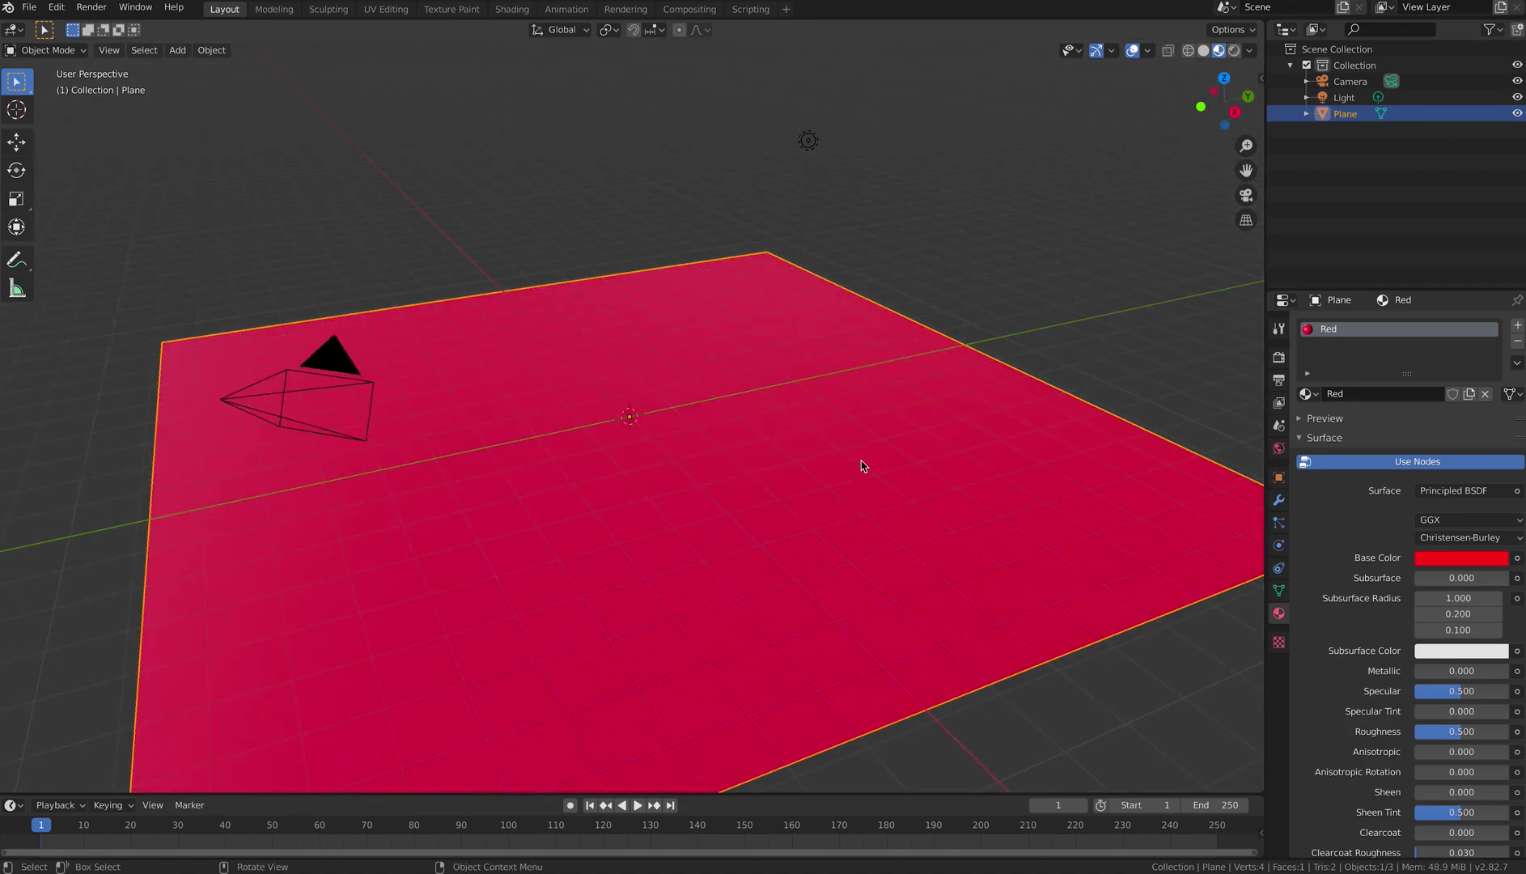
Add a monkey head above the plane and frame it in the camera view.
key("shift+a")
mouse_move(862, 461)
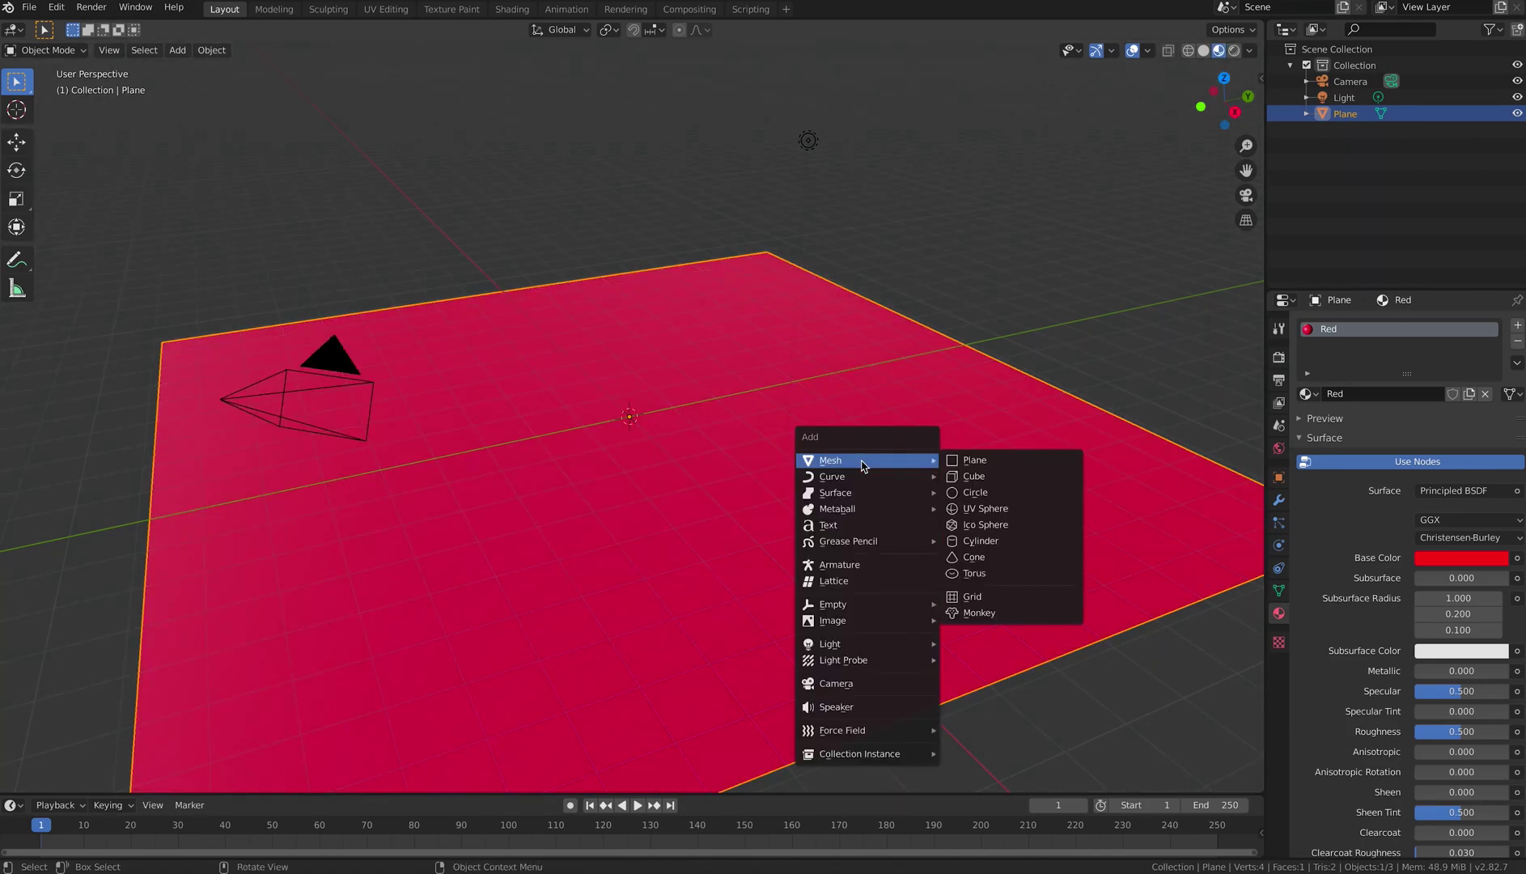
left_click(993, 614)
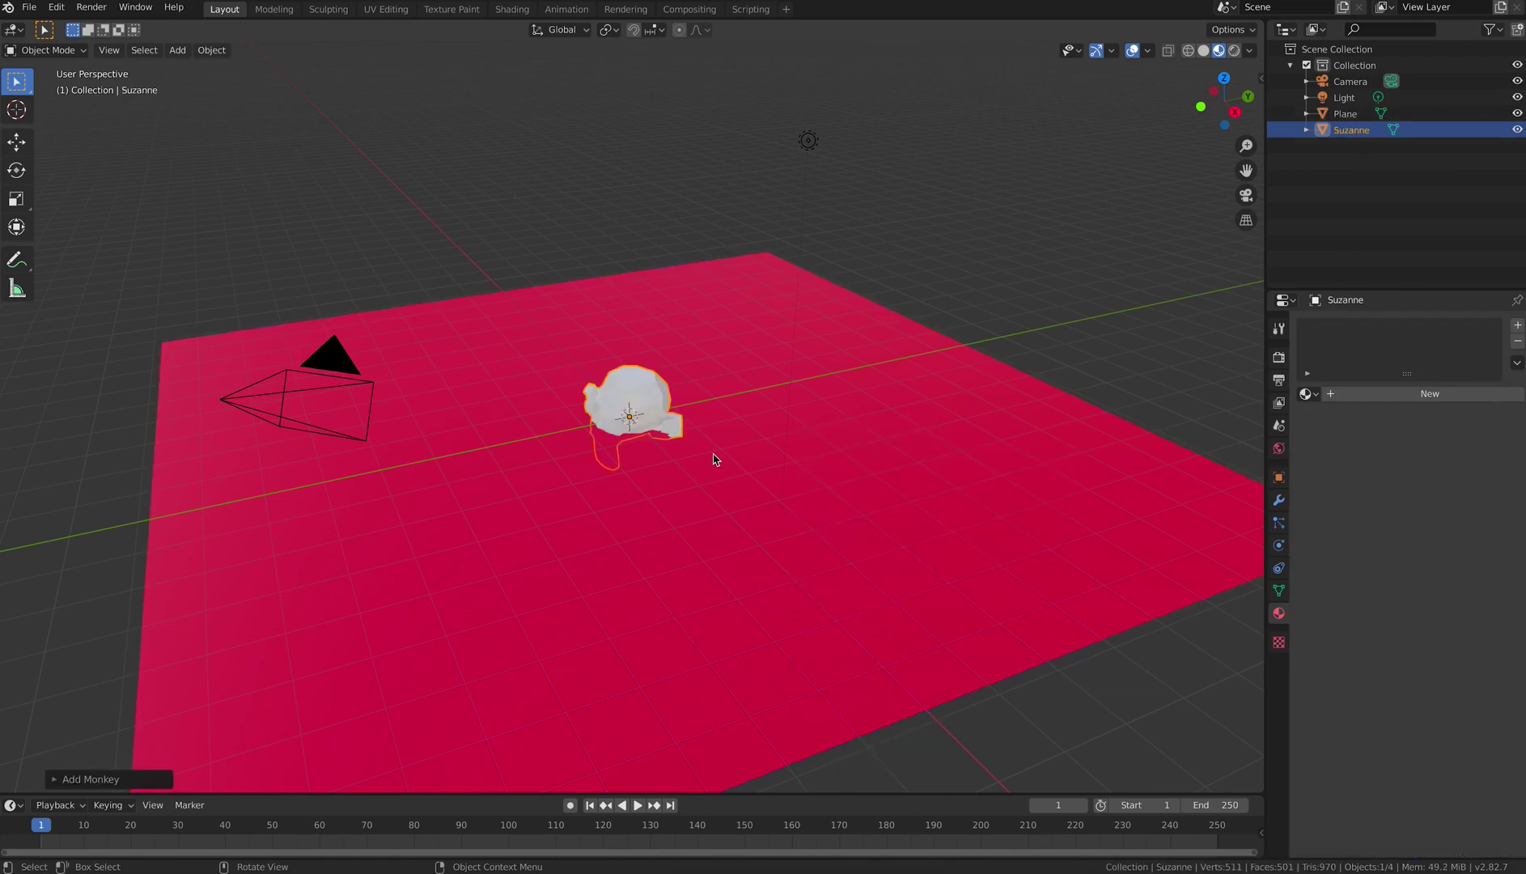
key("g")
left_click(713, 404)
key("KP_0")
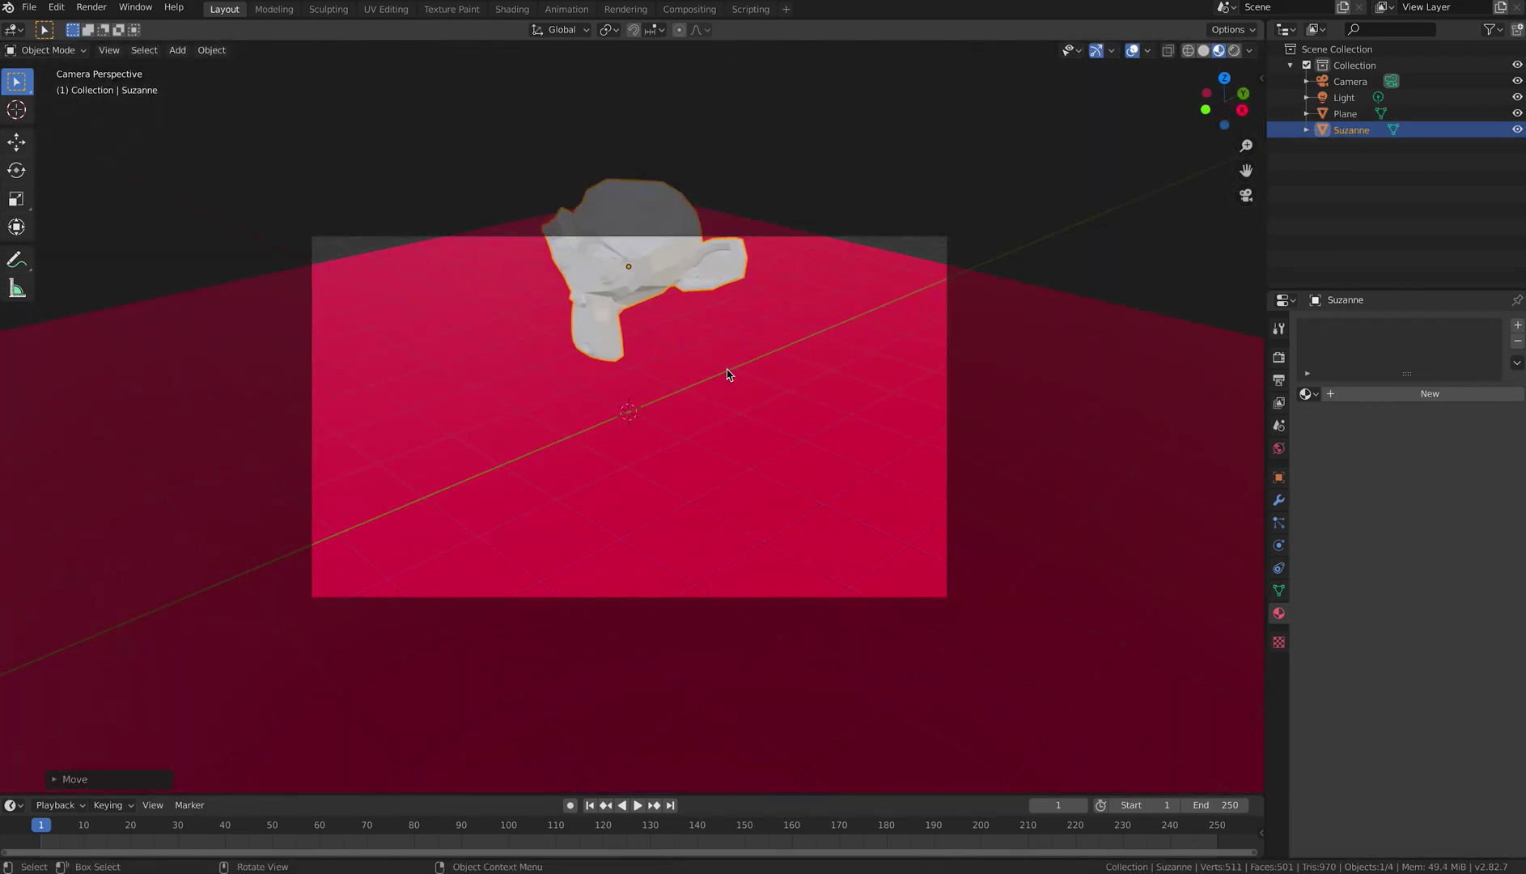
key("shift+grave")
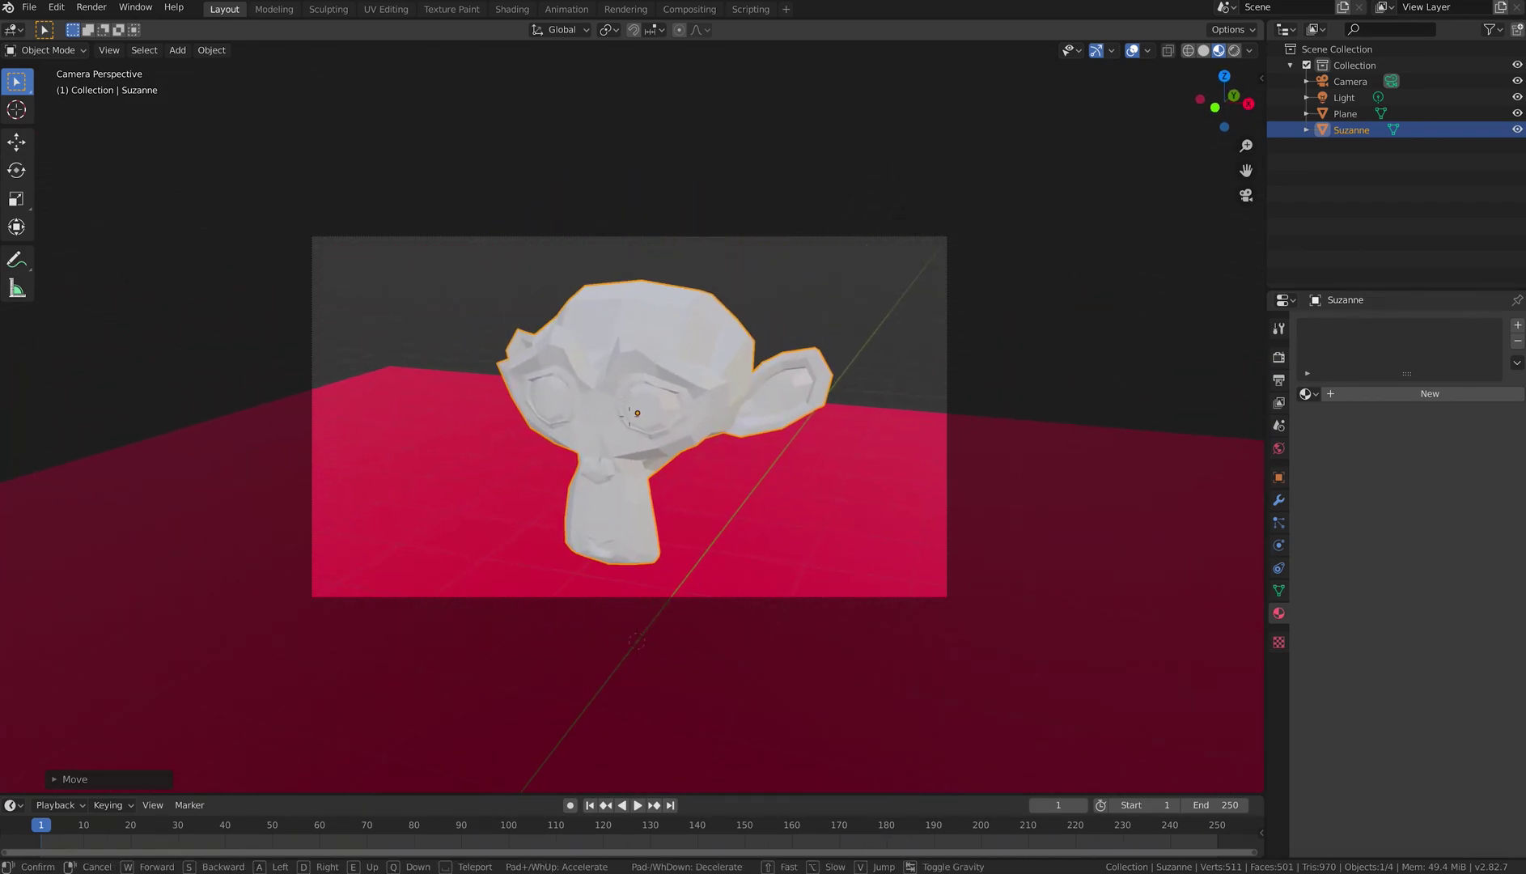
left_click(630, 421)
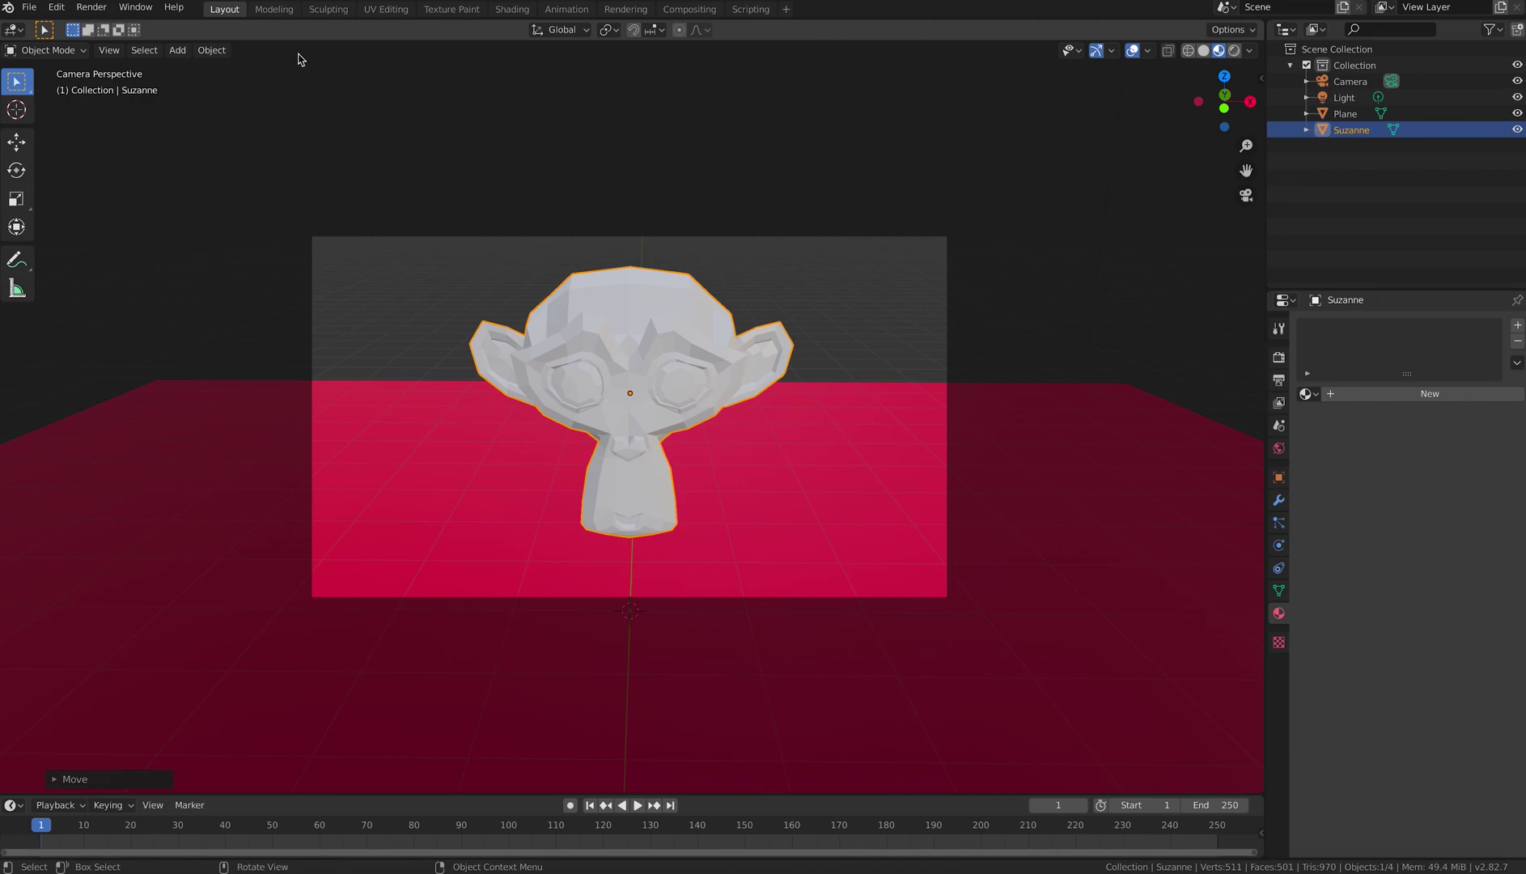
Shade the monkey smooth and add Subdivision Surface at render and viewport level 3.
left_click(212, 49)
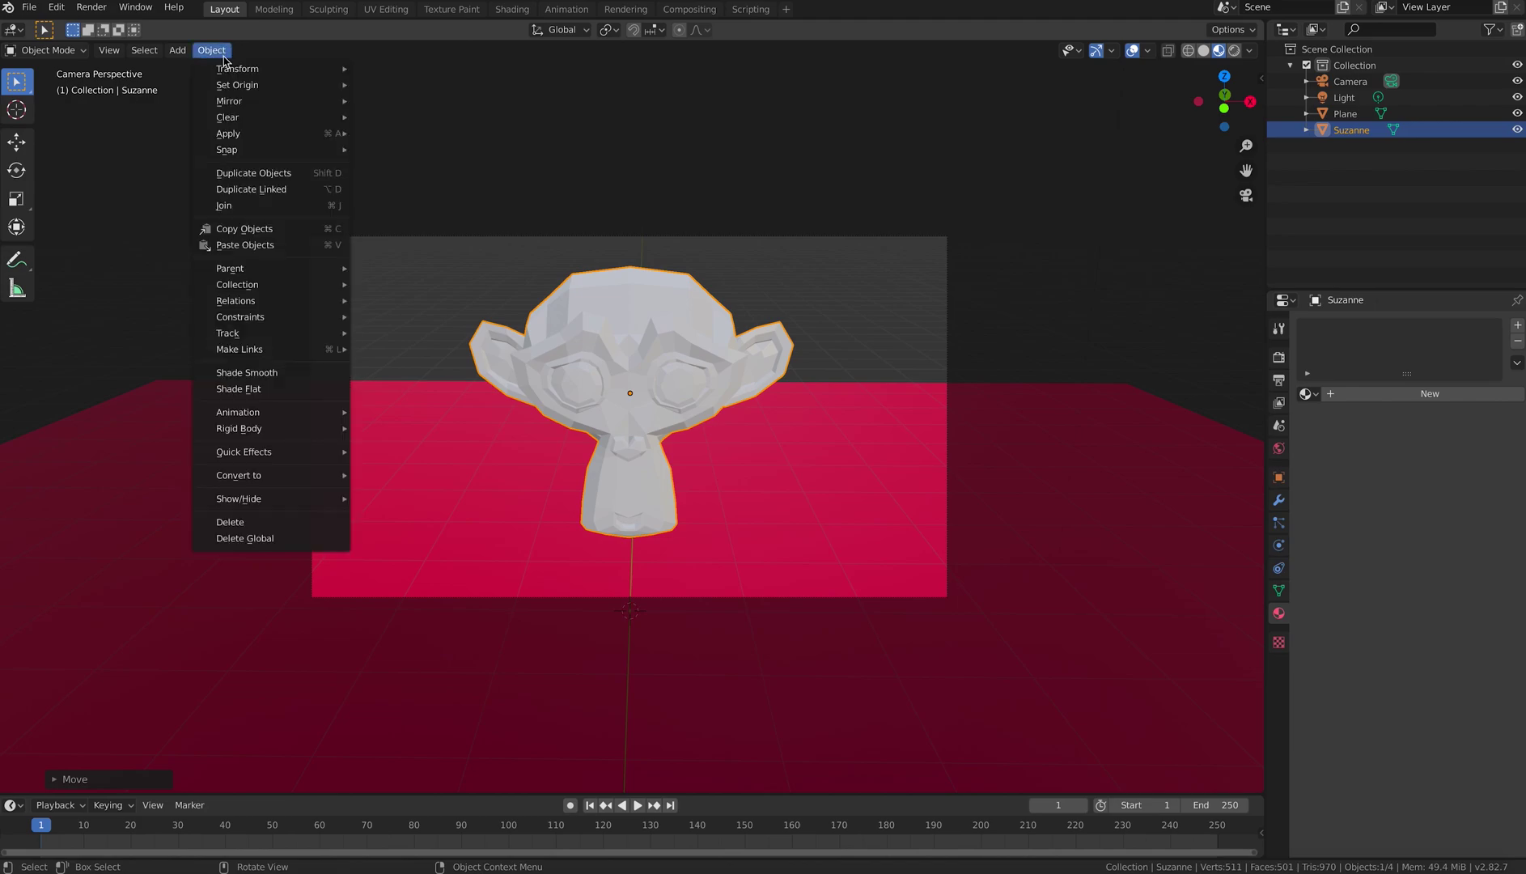
left_click(270, 372)
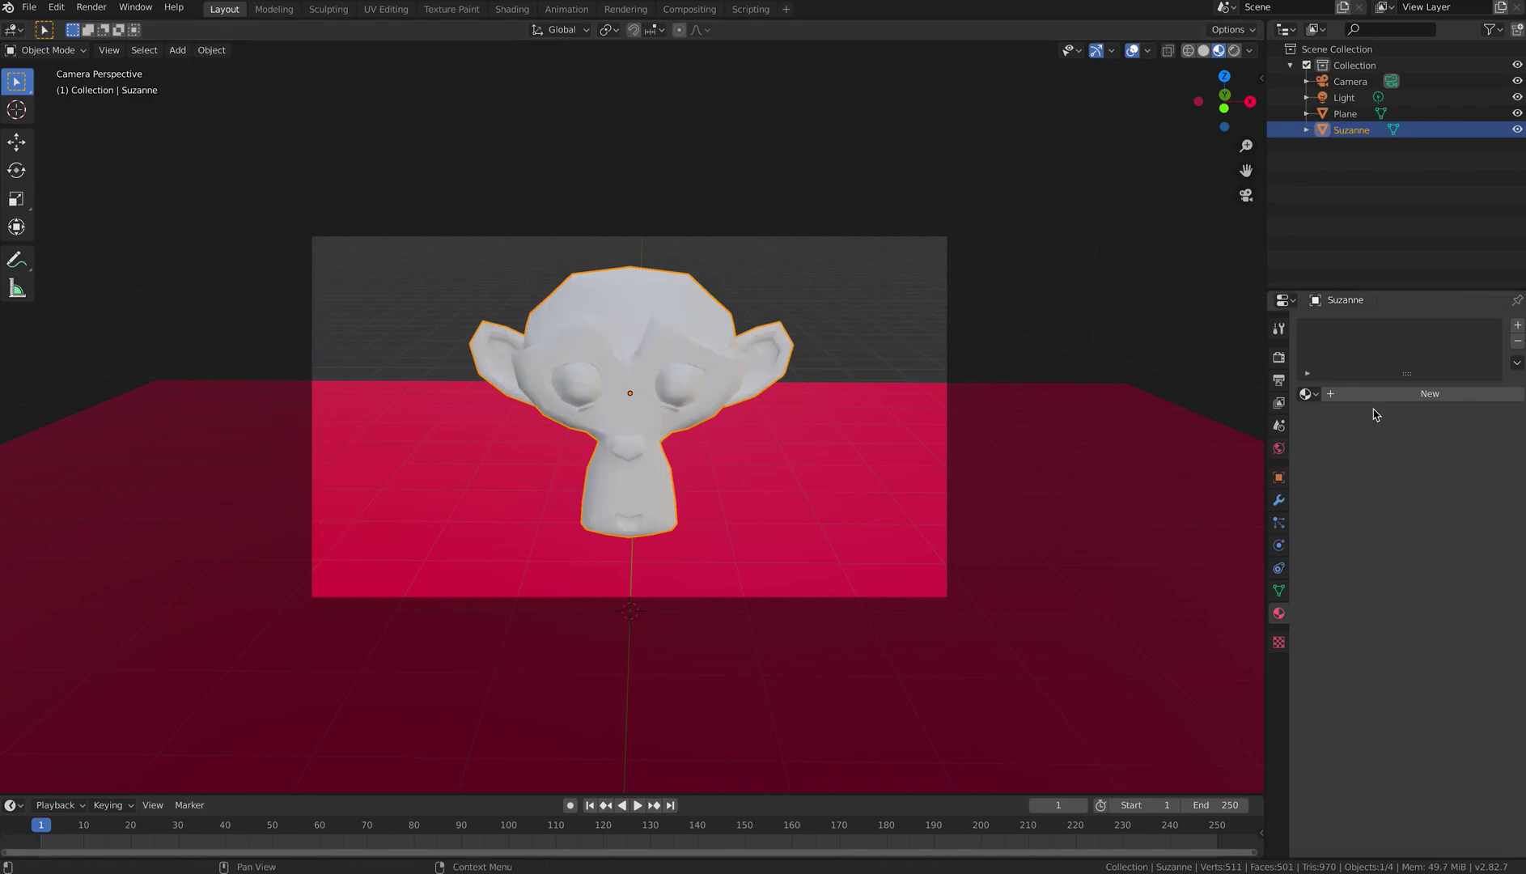
left_click(1279, 500)
left_click(1361, 327)
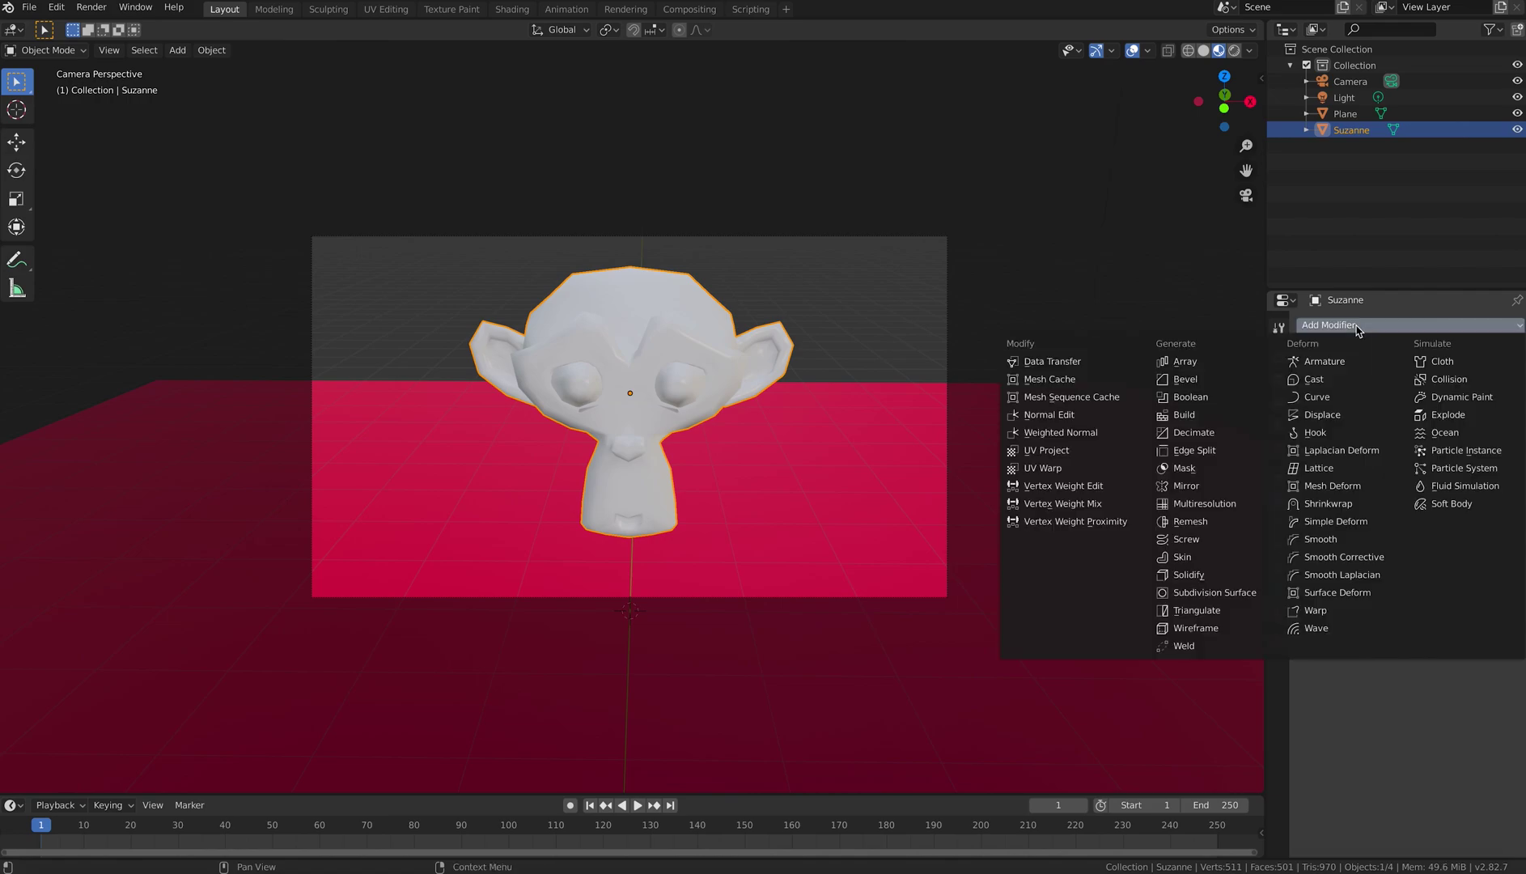
left_click(1232, 597)
left_click(1401, 431)
left_click(1401, 448)
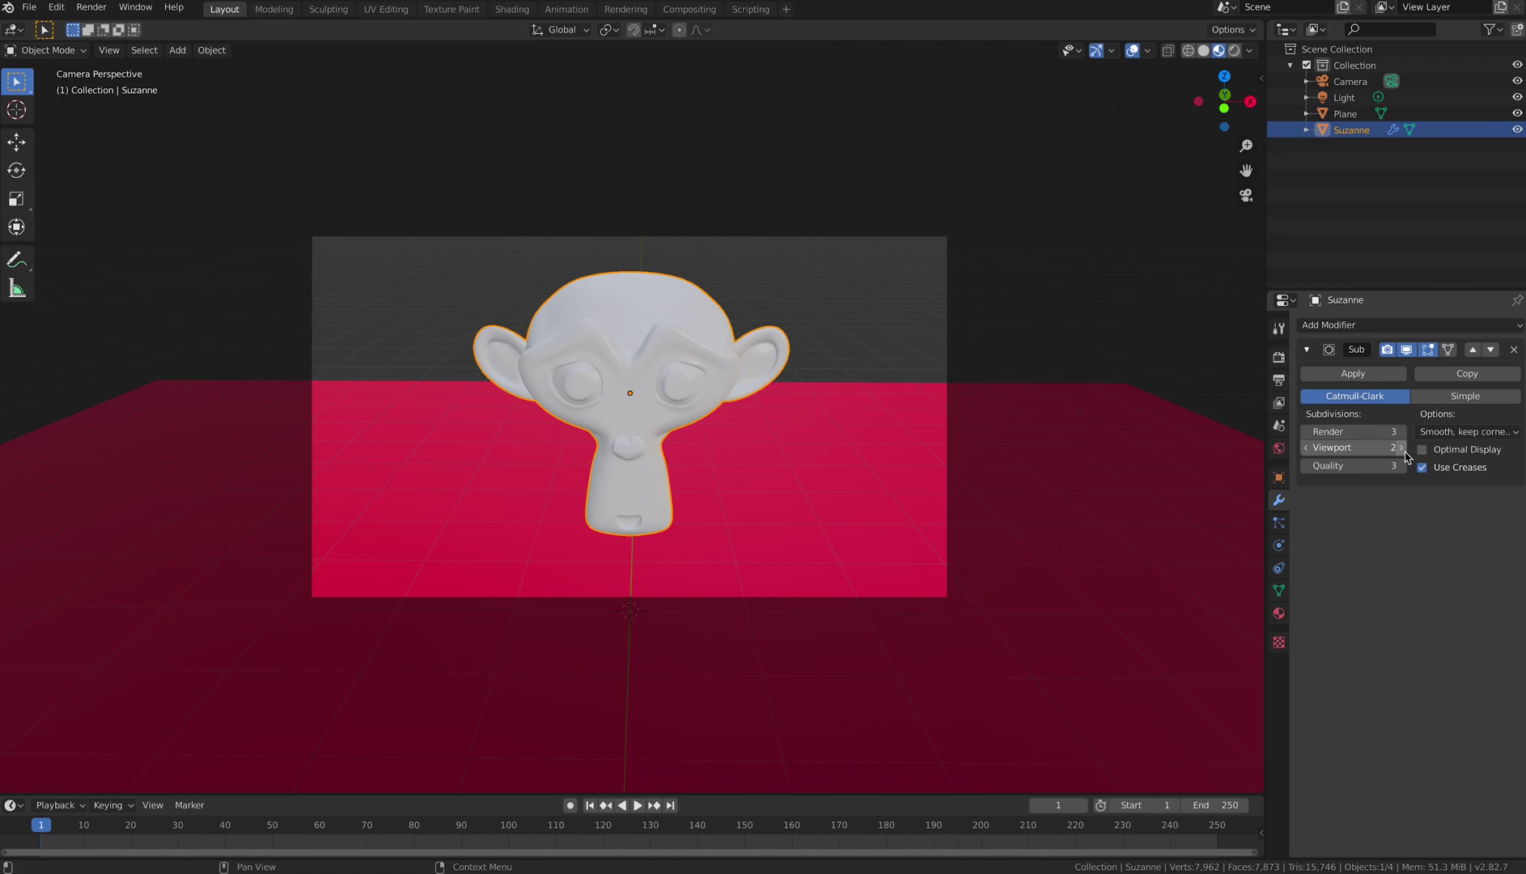
left_click(1401, 448)
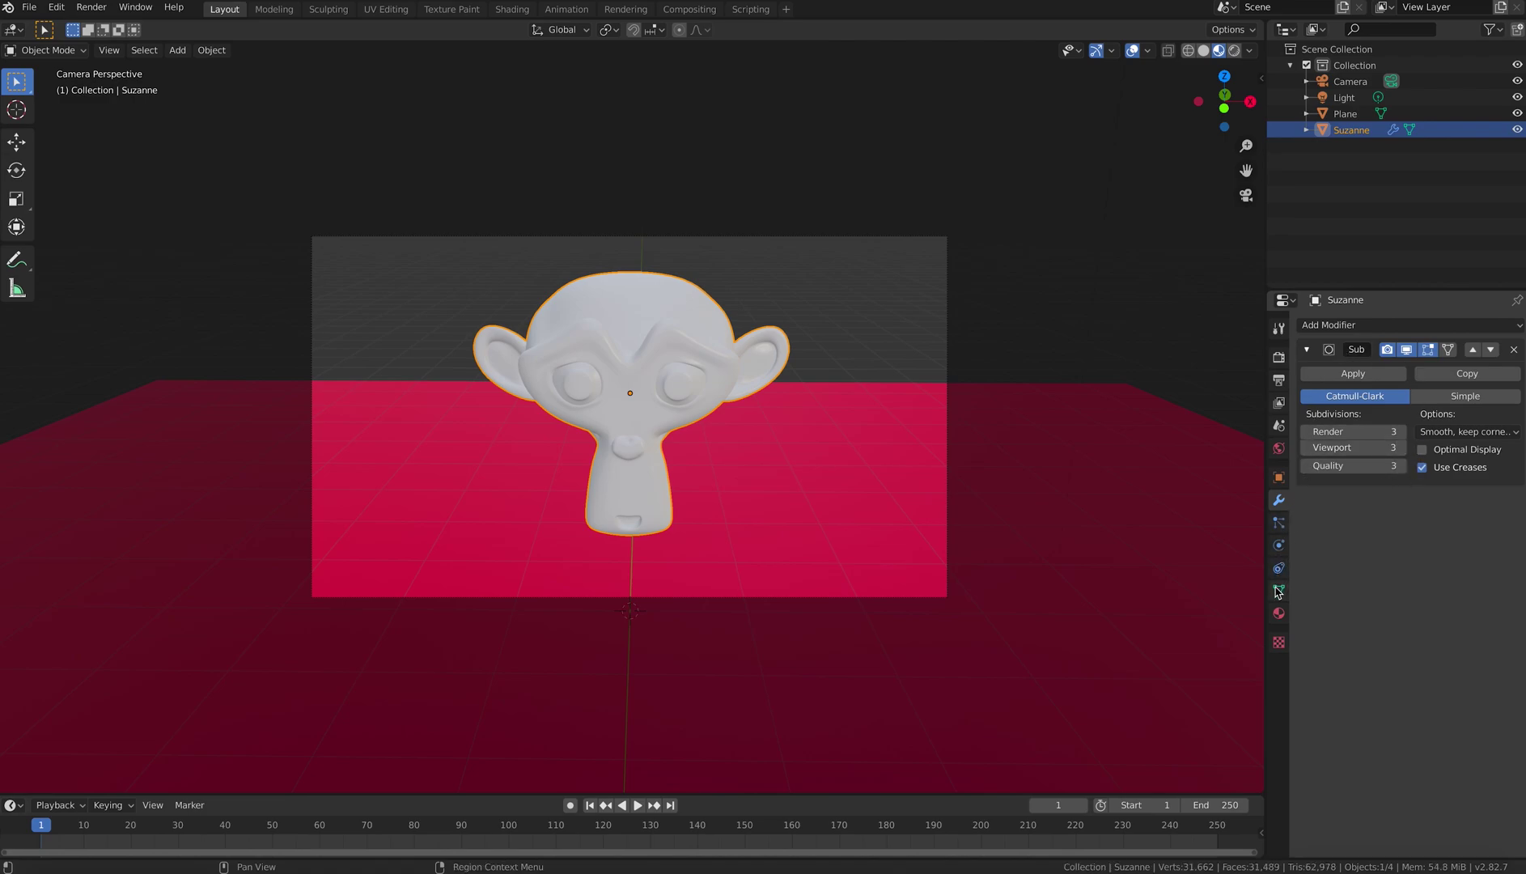
Add a new material to Suzanne with a yellow base colour, named 'Yellow'.
left_click(1279, 612)
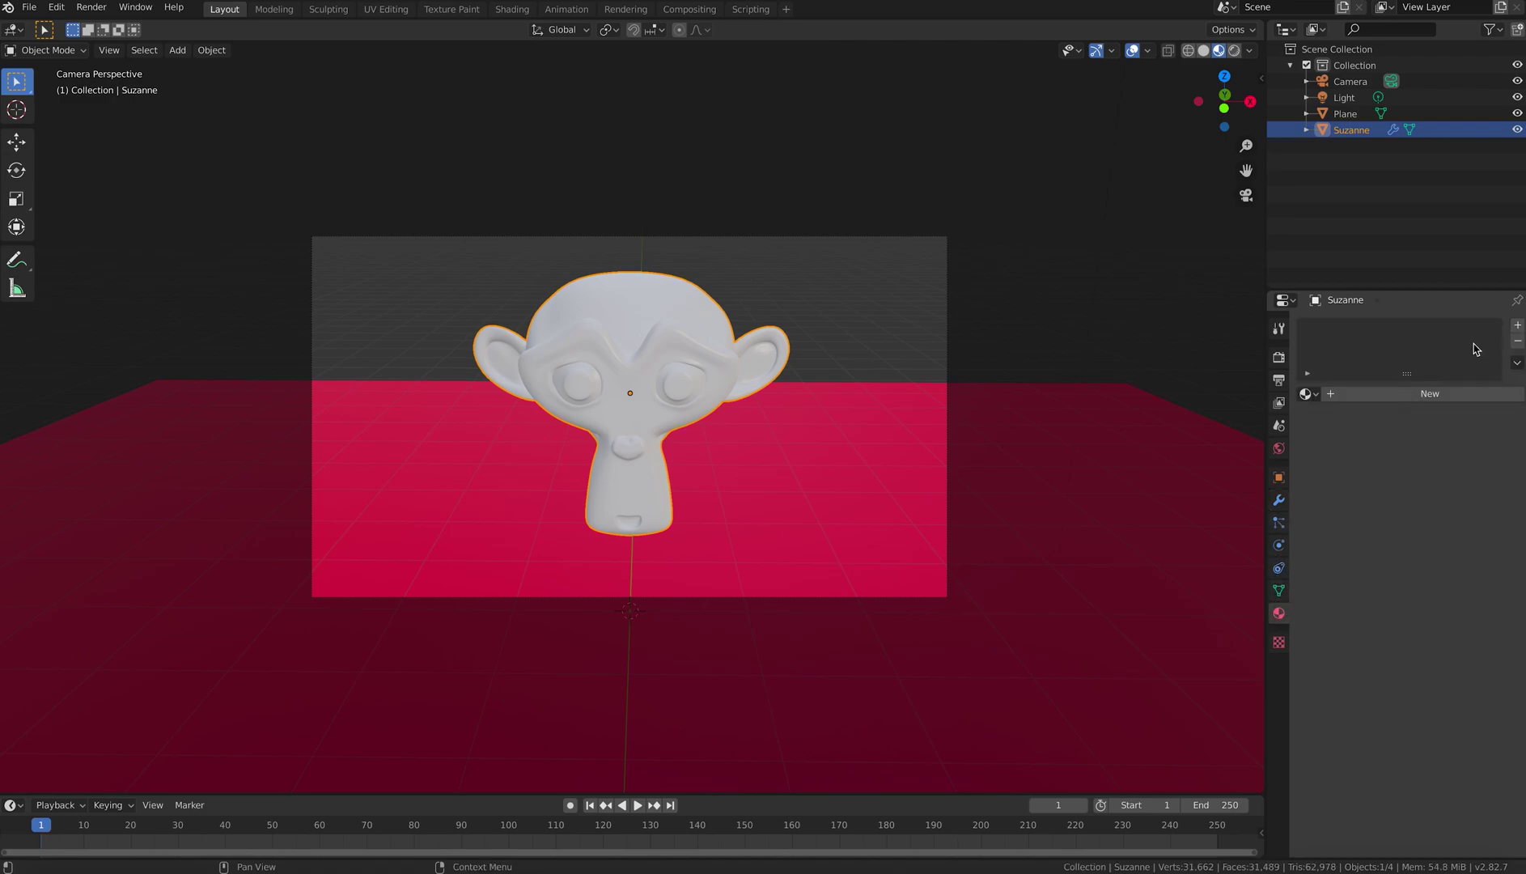
left_click(1517, 326)
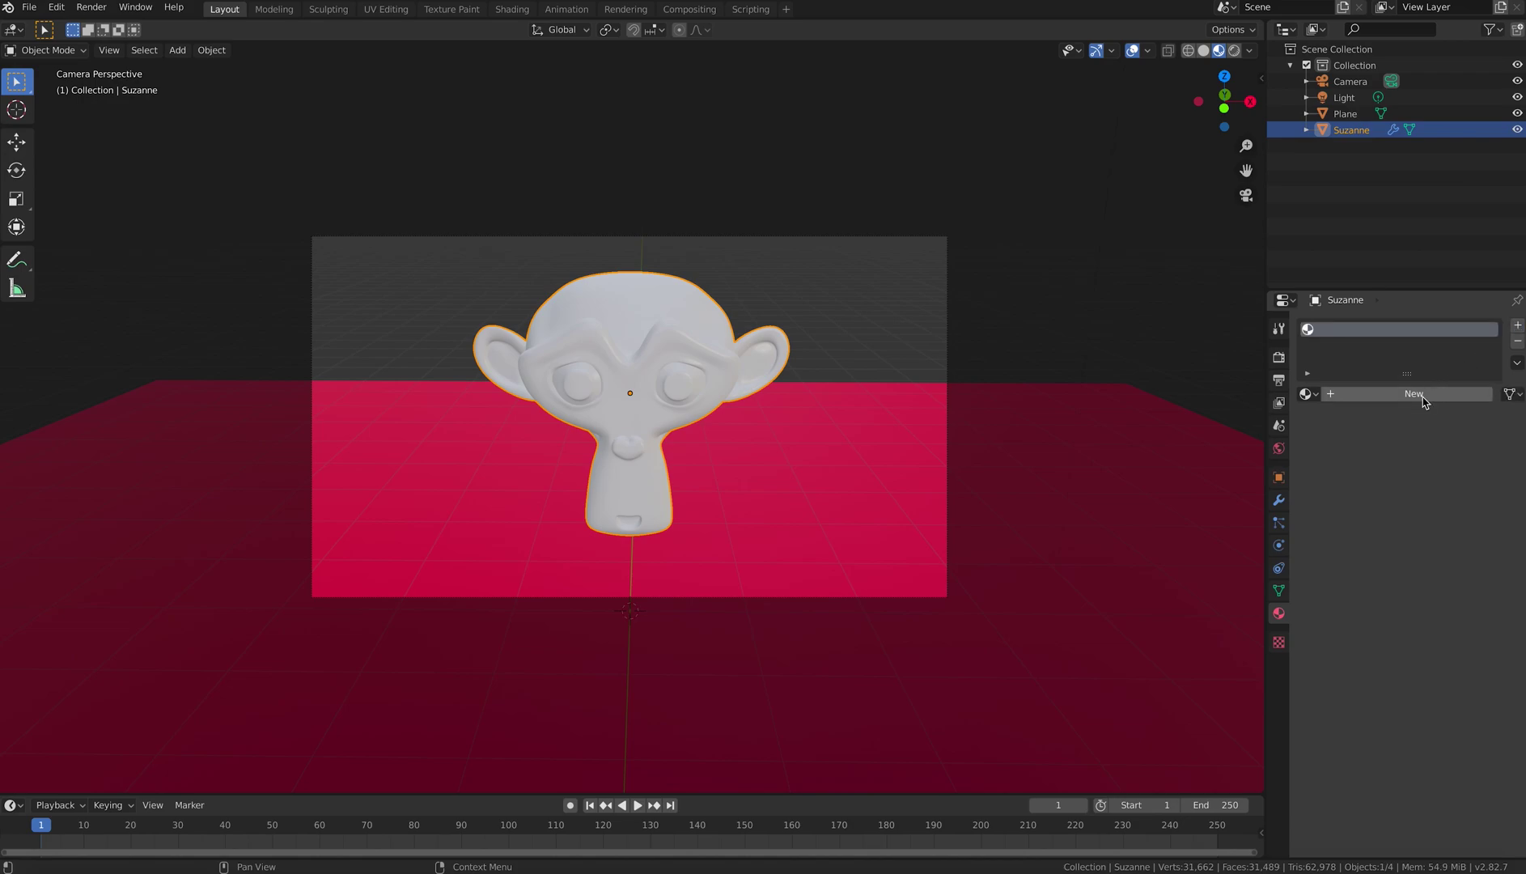
left_click(1423, 396)
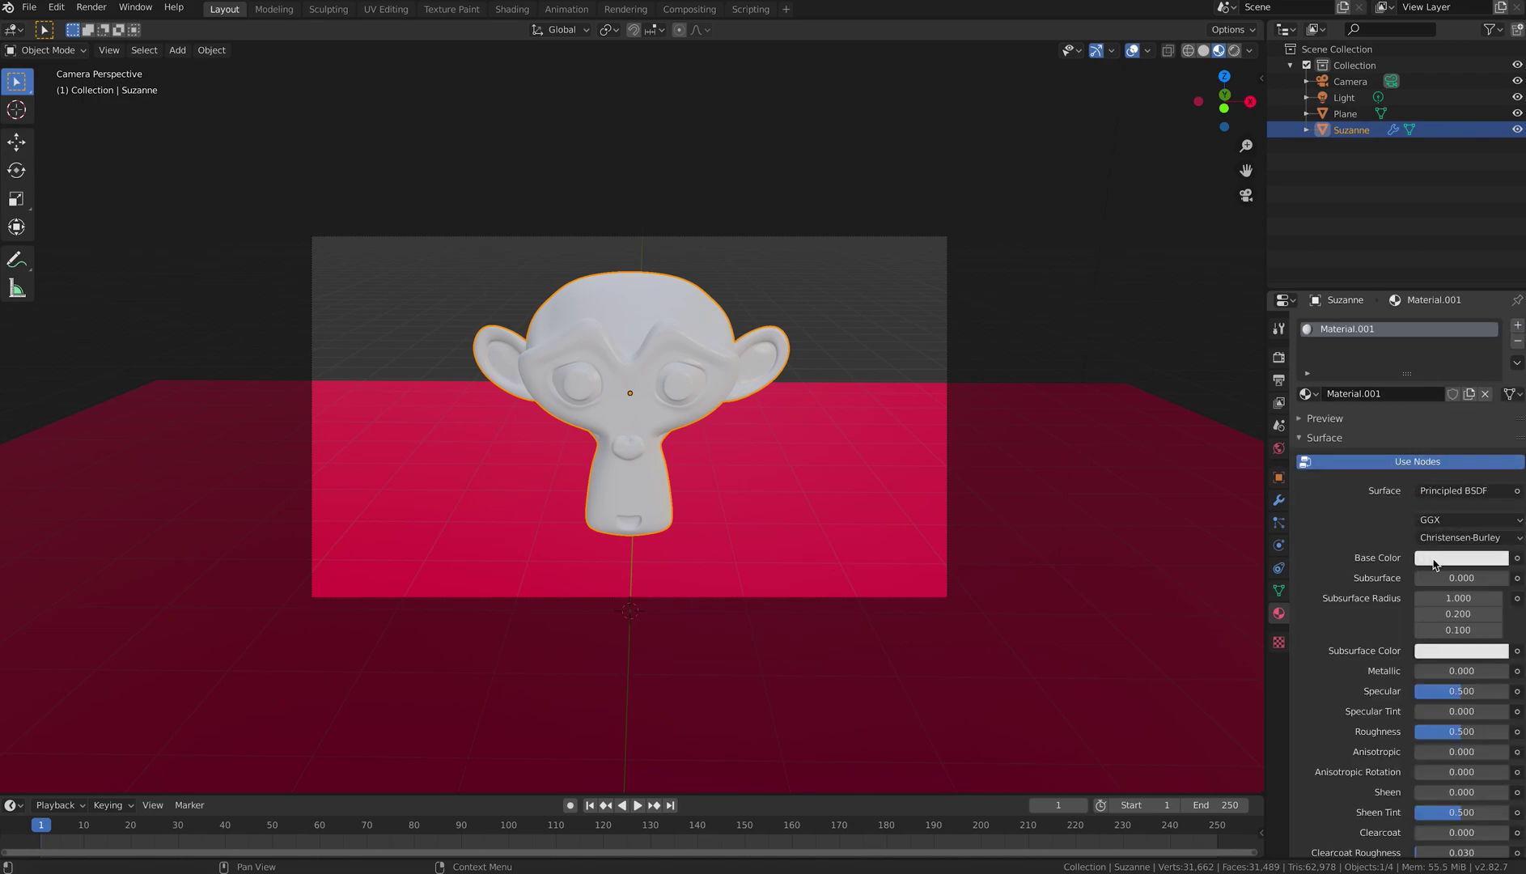
left_click(1434, 558)
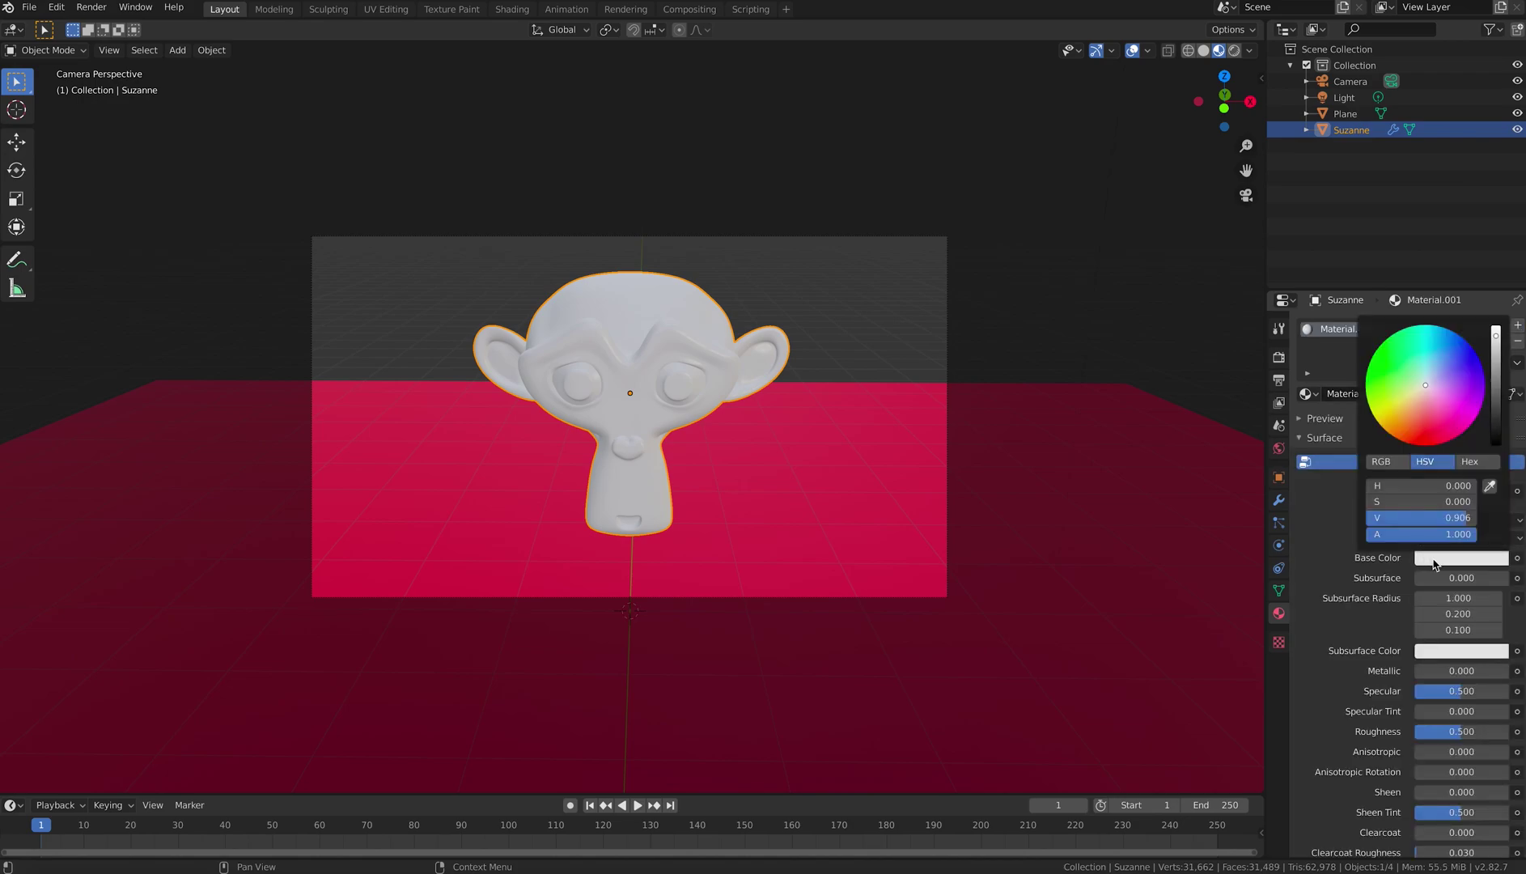
left_click(1398, 403)
double_click(1340, 330)
type("Y")
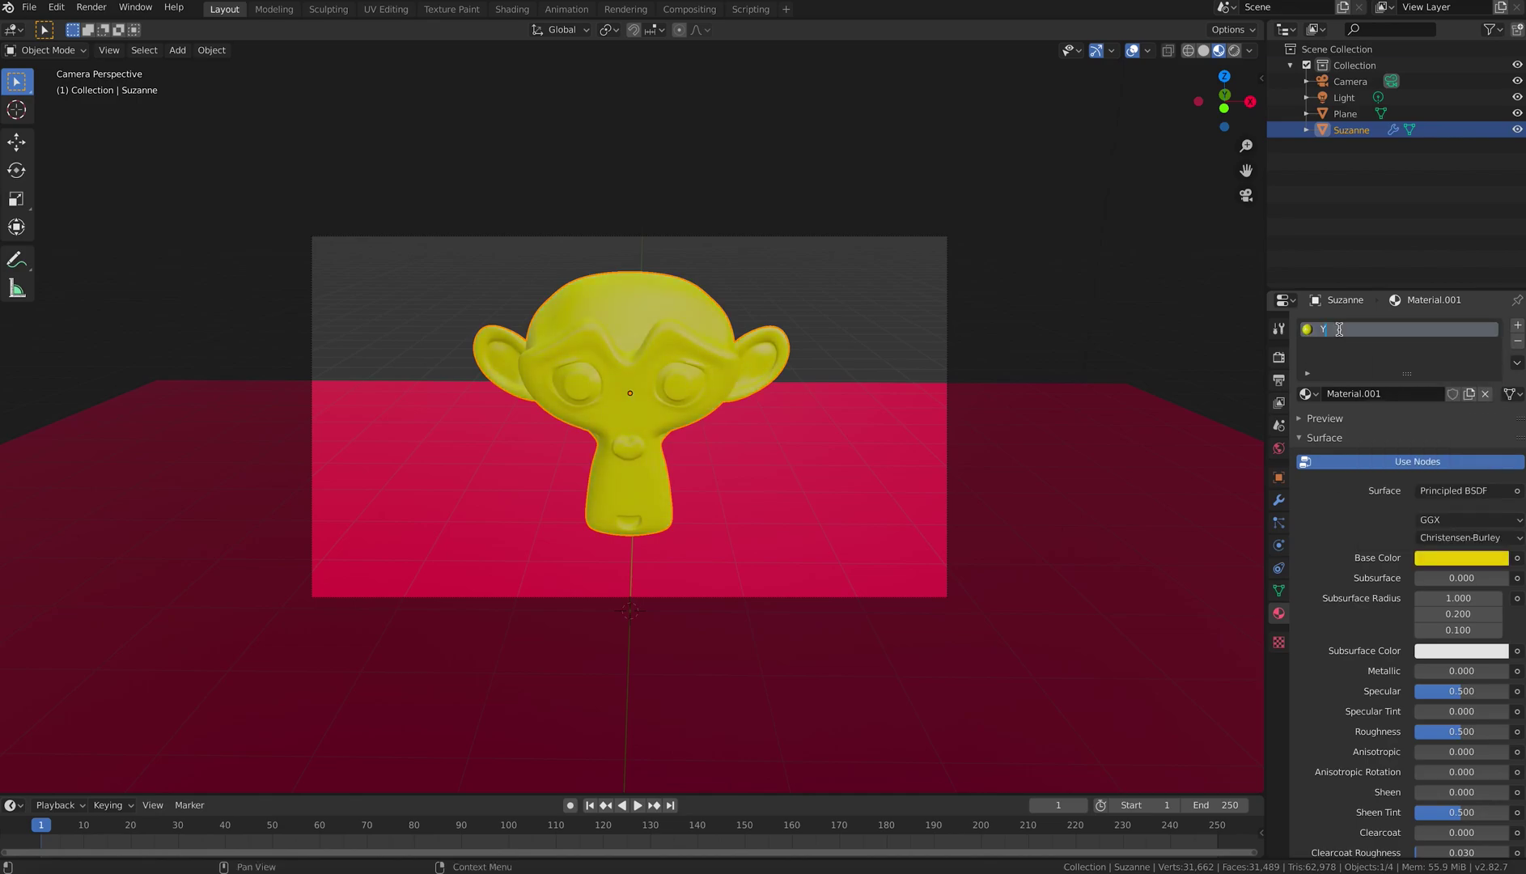
type("ellow")
key("Return")
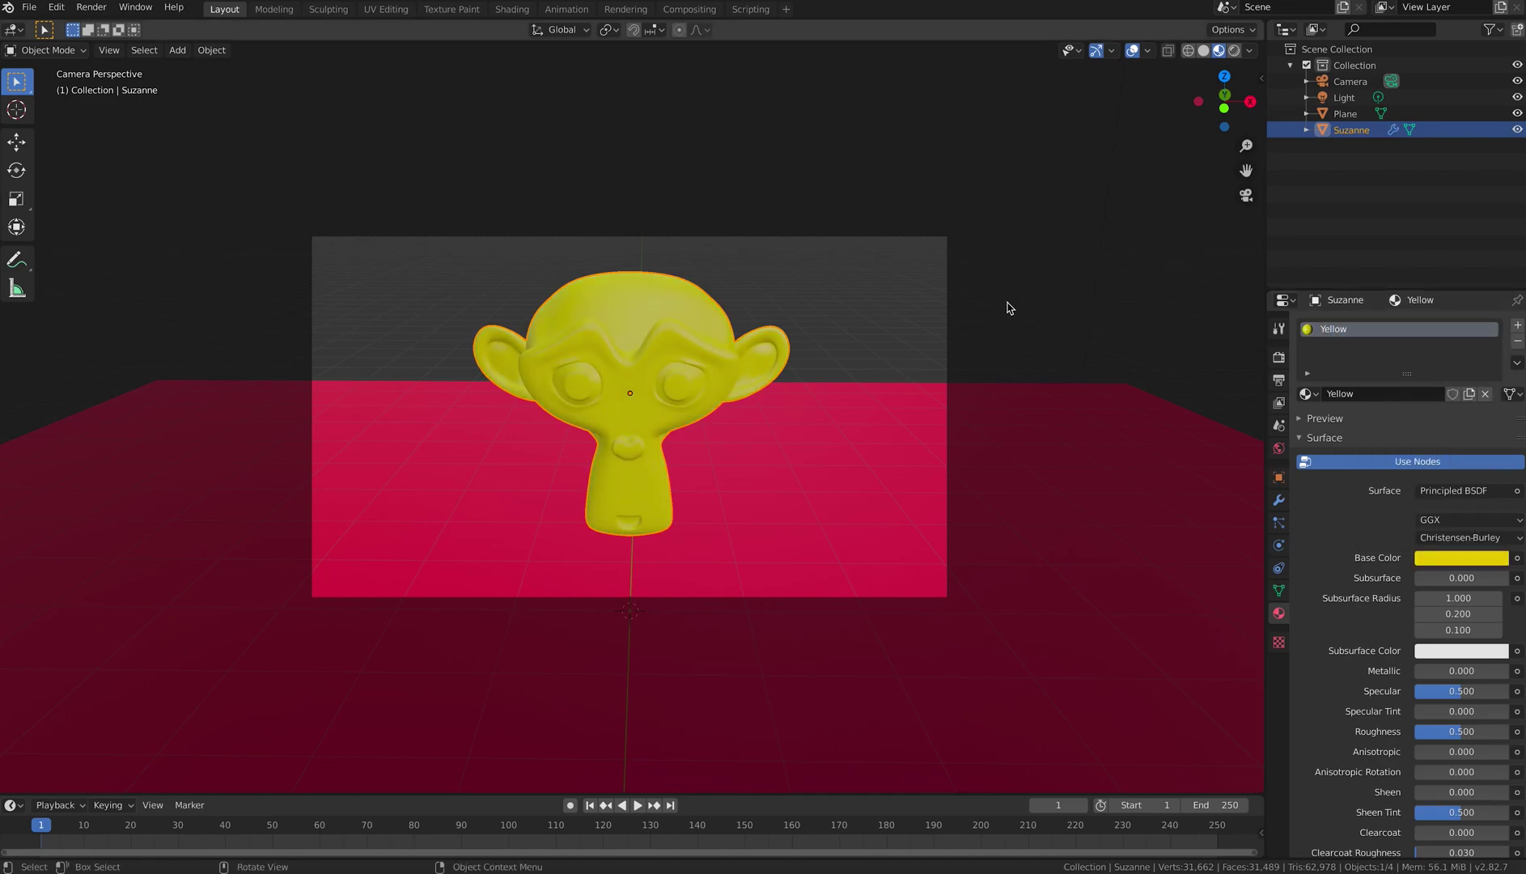
Duplicate the floor, rotate it 90° on X and Z, and push it back along Y.
key("shift+d")
key("Escape")
key("r")
key("x")
key("9")
key("0")
key("Return")
key("r")
key("z")
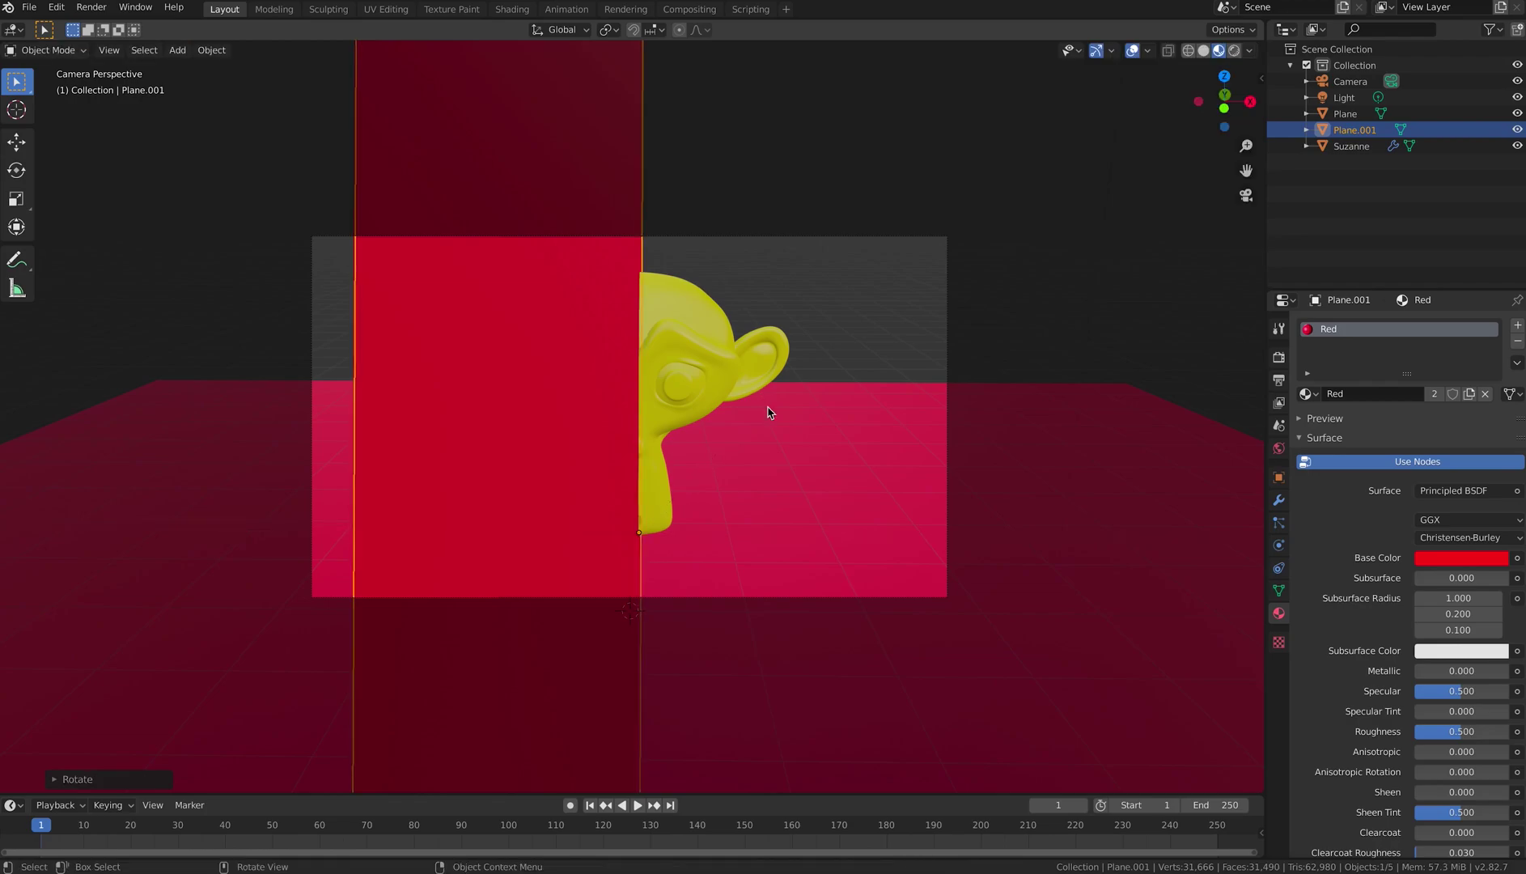
key("9")
key("0")
key("Return")
key("g")
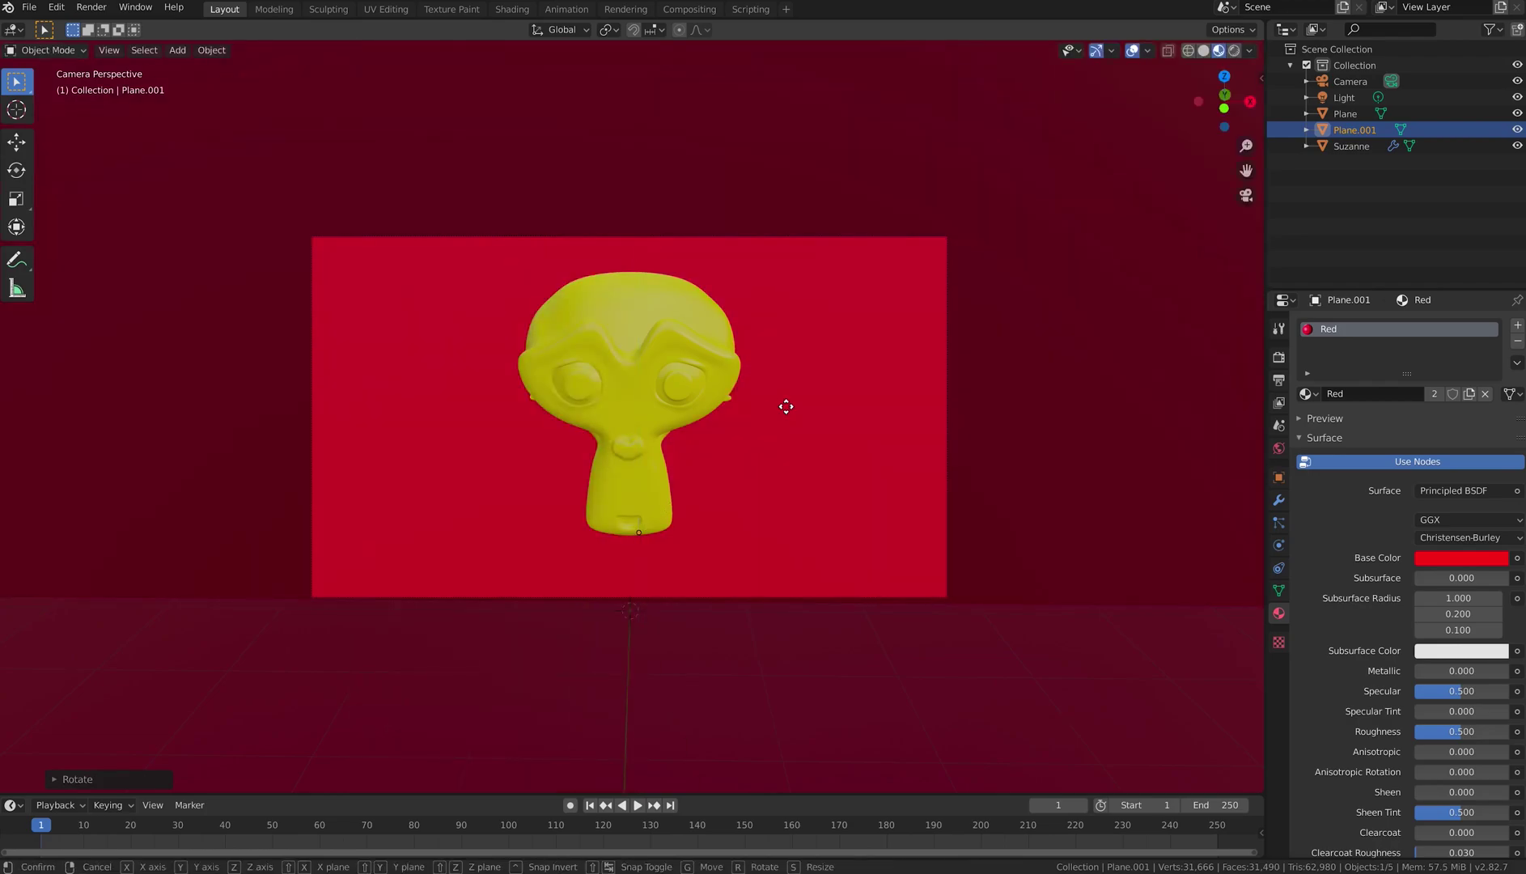
key("y")
left_click(906, 214)
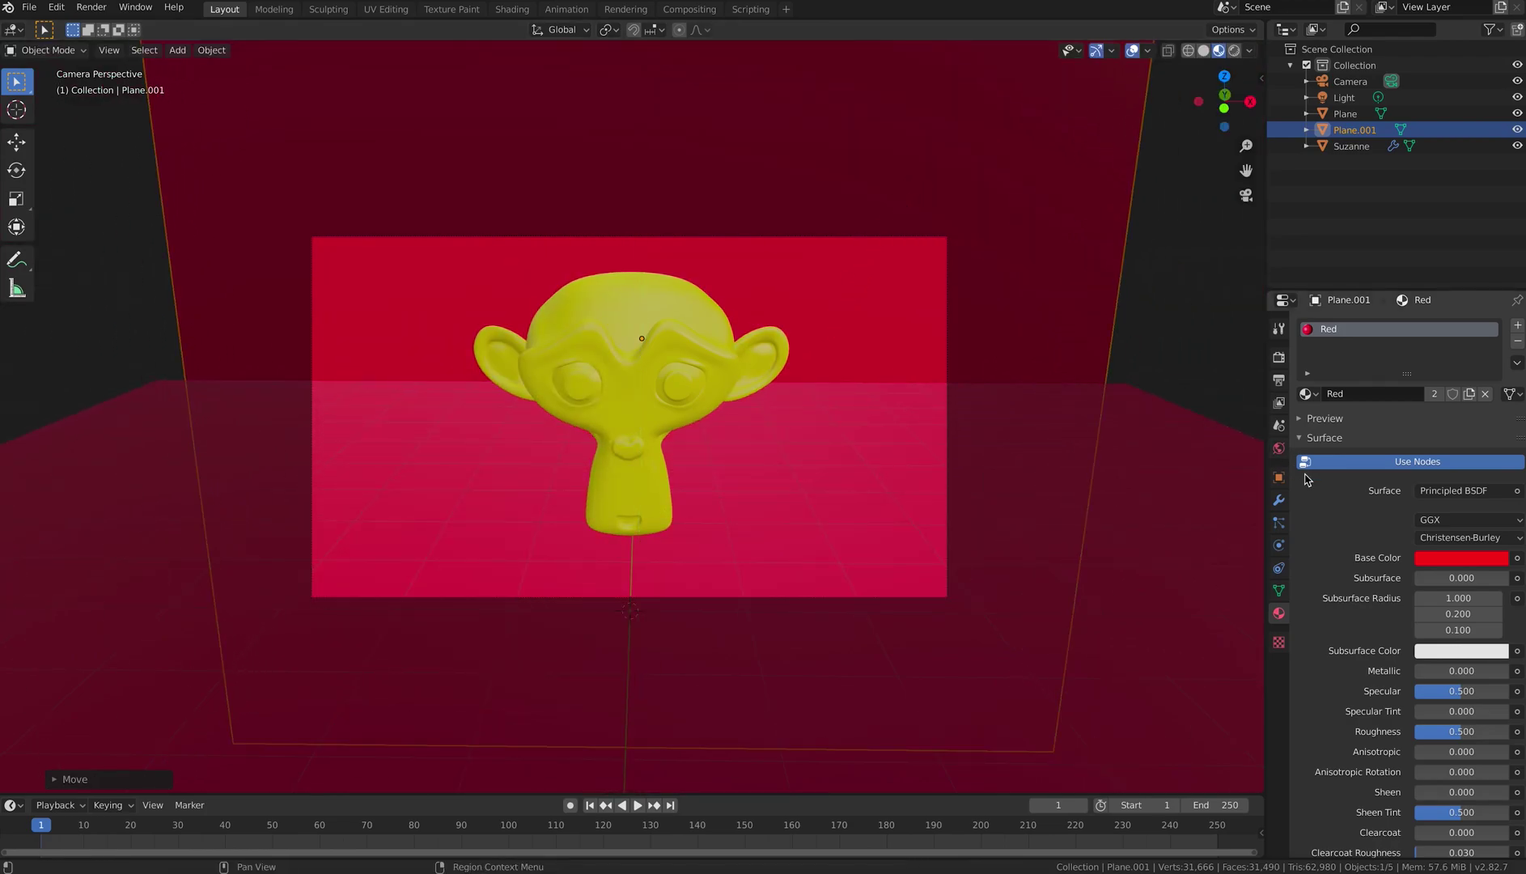
Replace the wall's Red material with a new green material.
left_click(1518, 347)
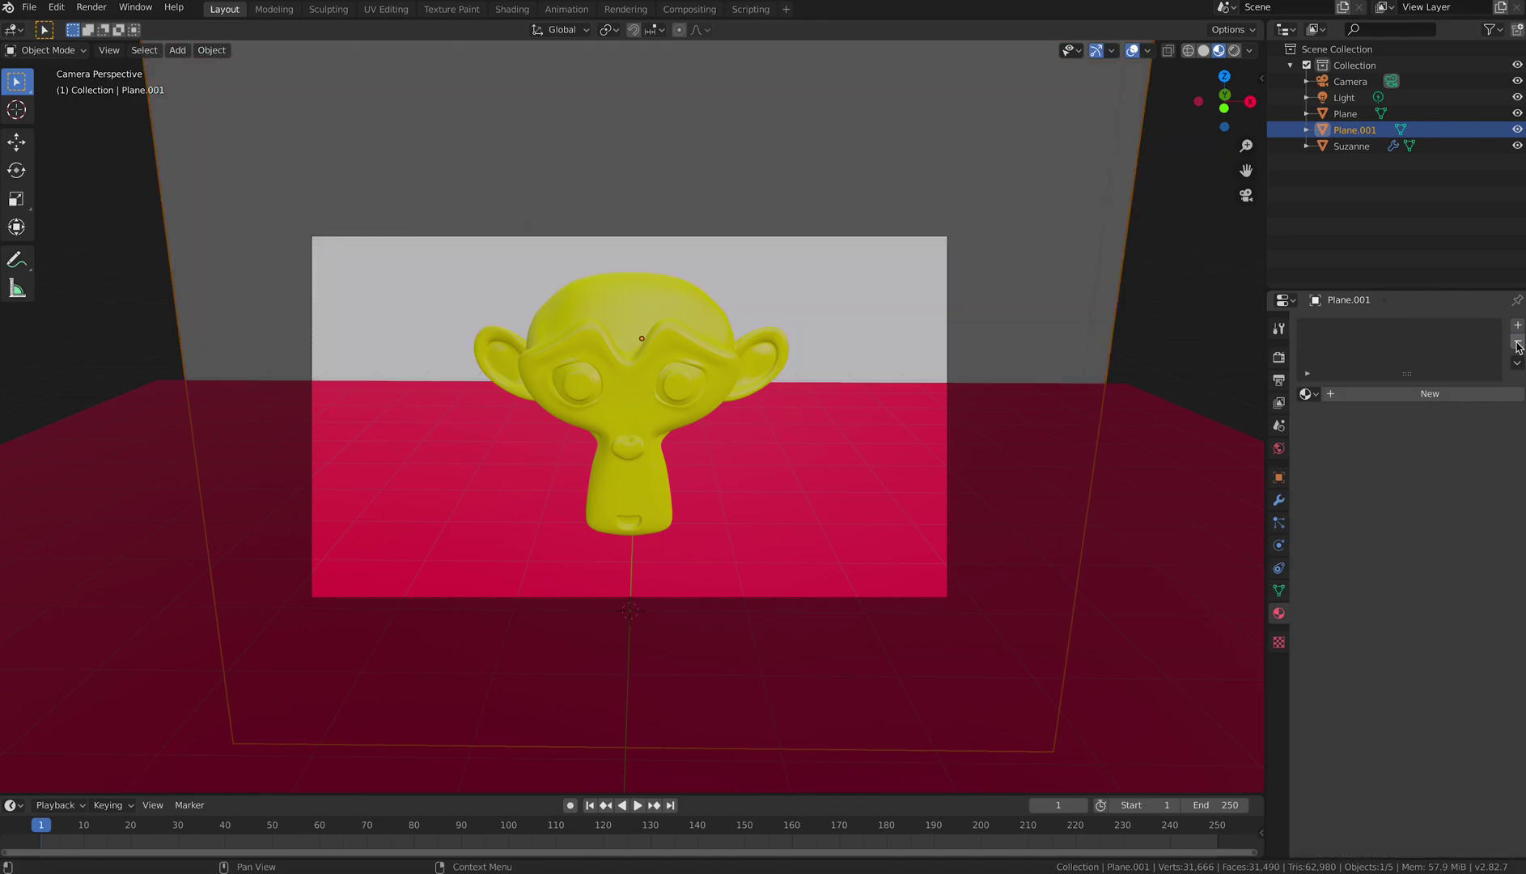
left_click(1518, 326)
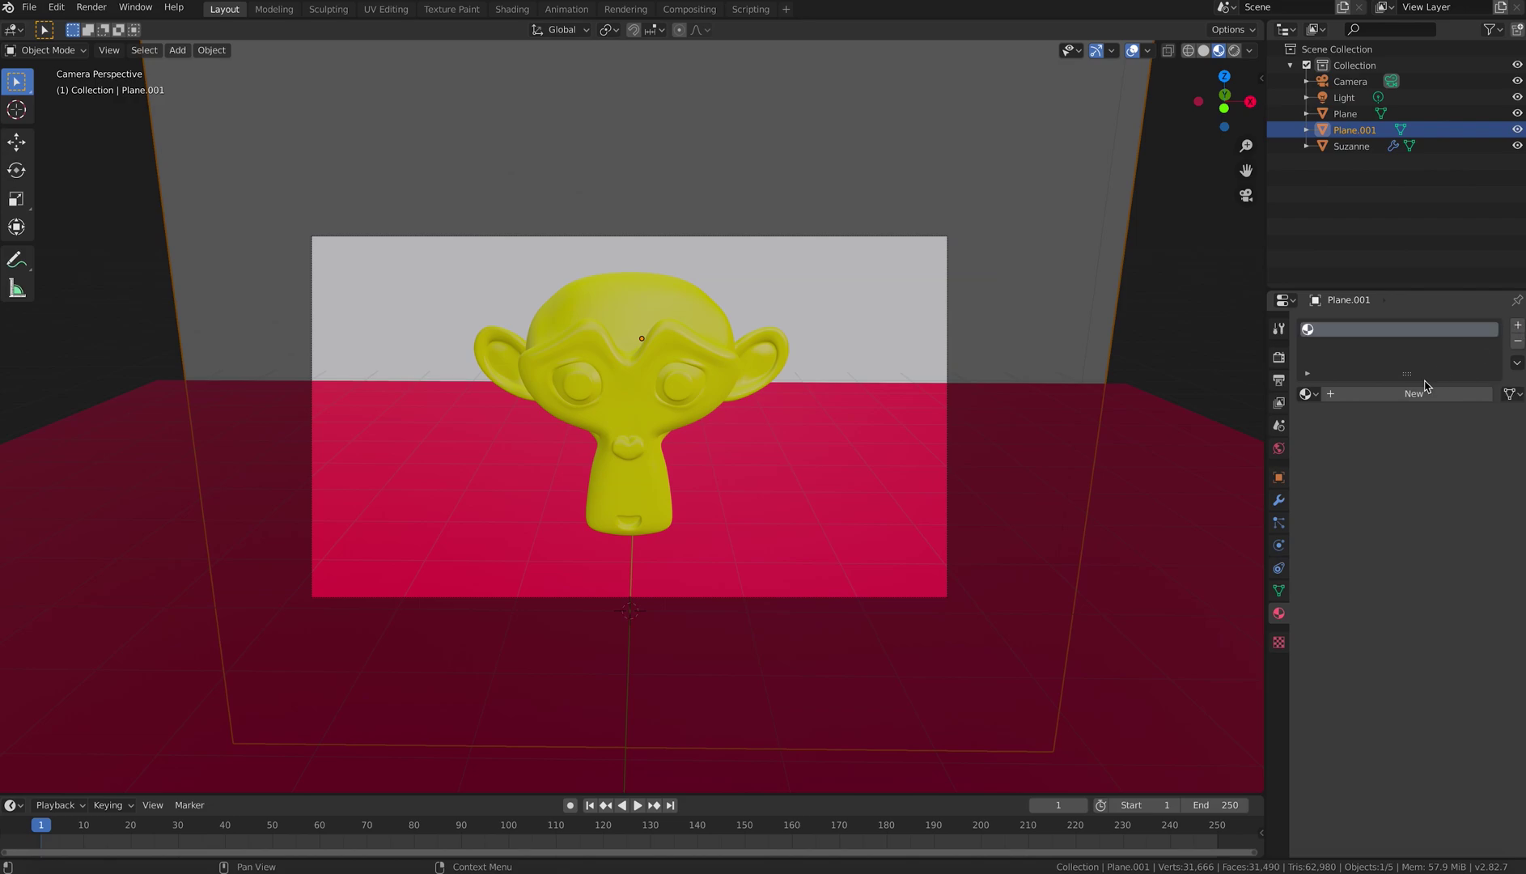
left_click(1429, 393)
left_click(1434, 569)
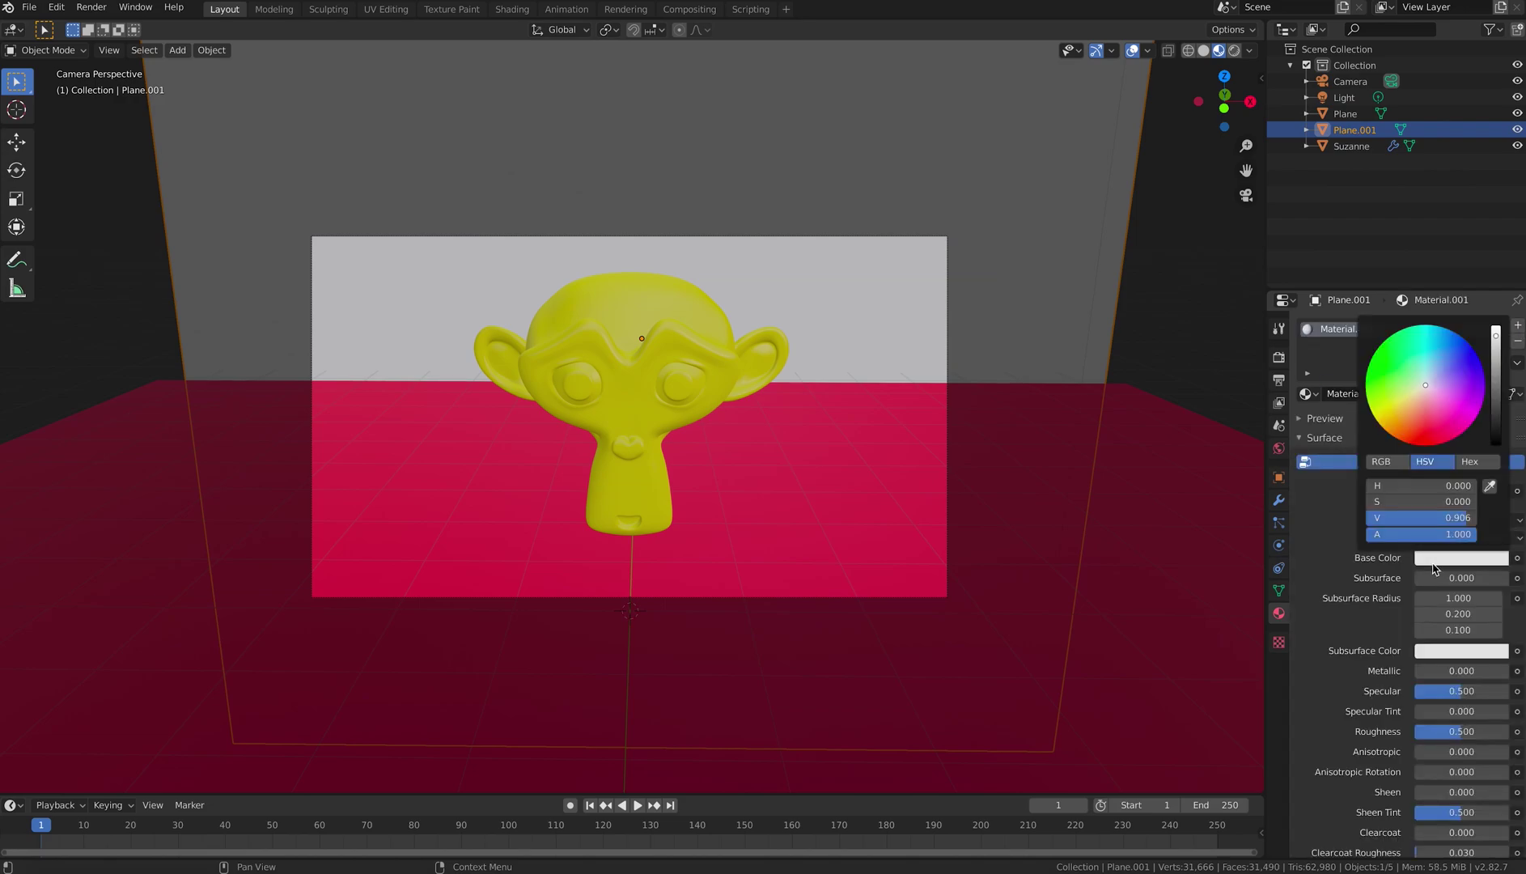
left_click_drag(1418, 398, 1379, 356)
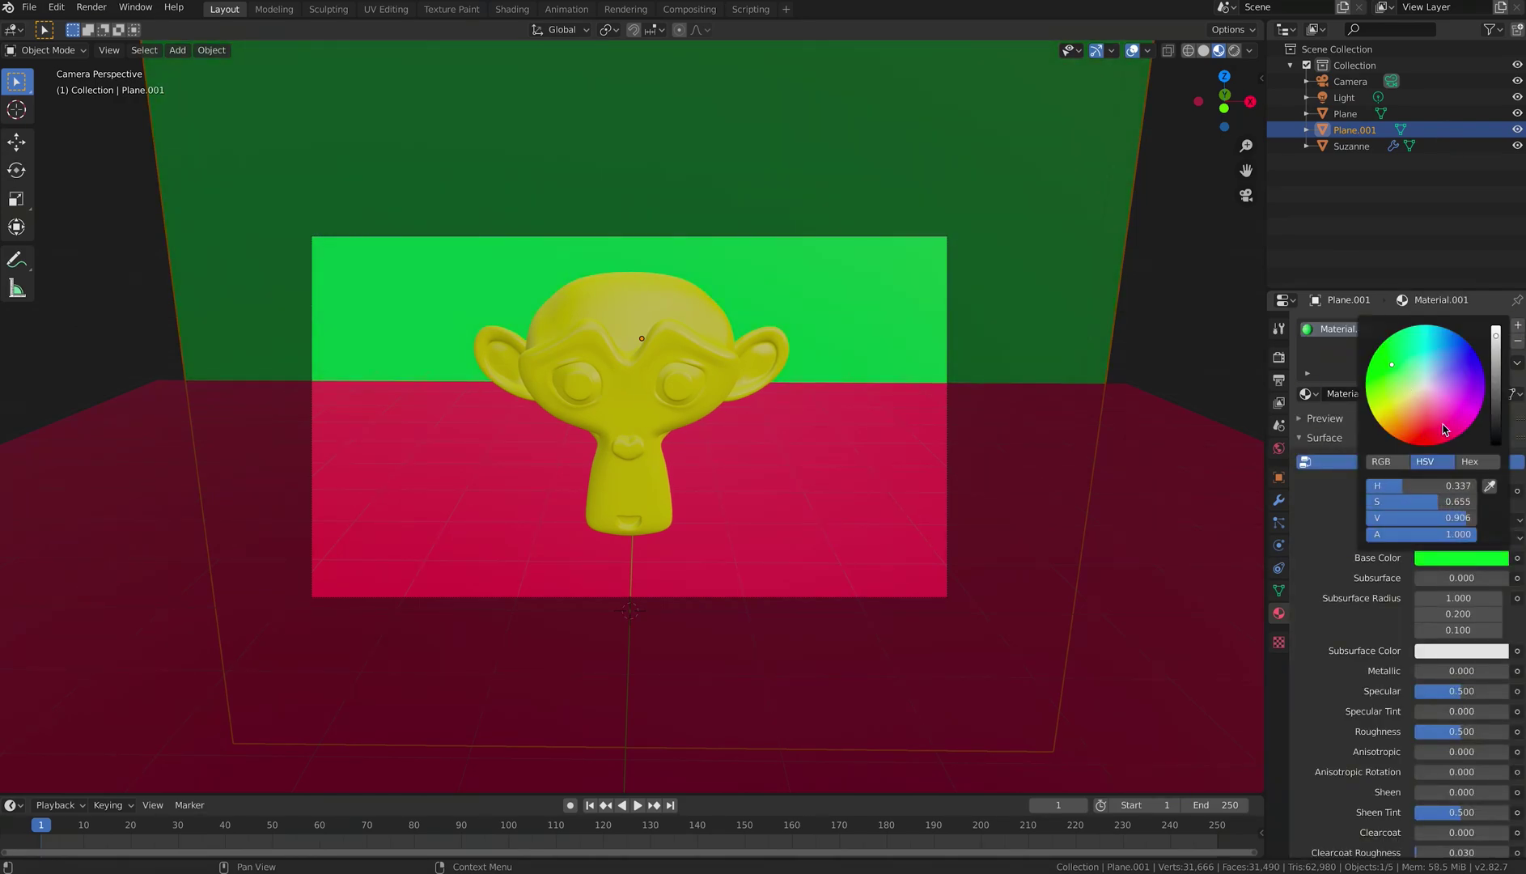
Move the light near the camera and preview the scene with rendered shadows.
key("KP_0")
left_click(776, 290)
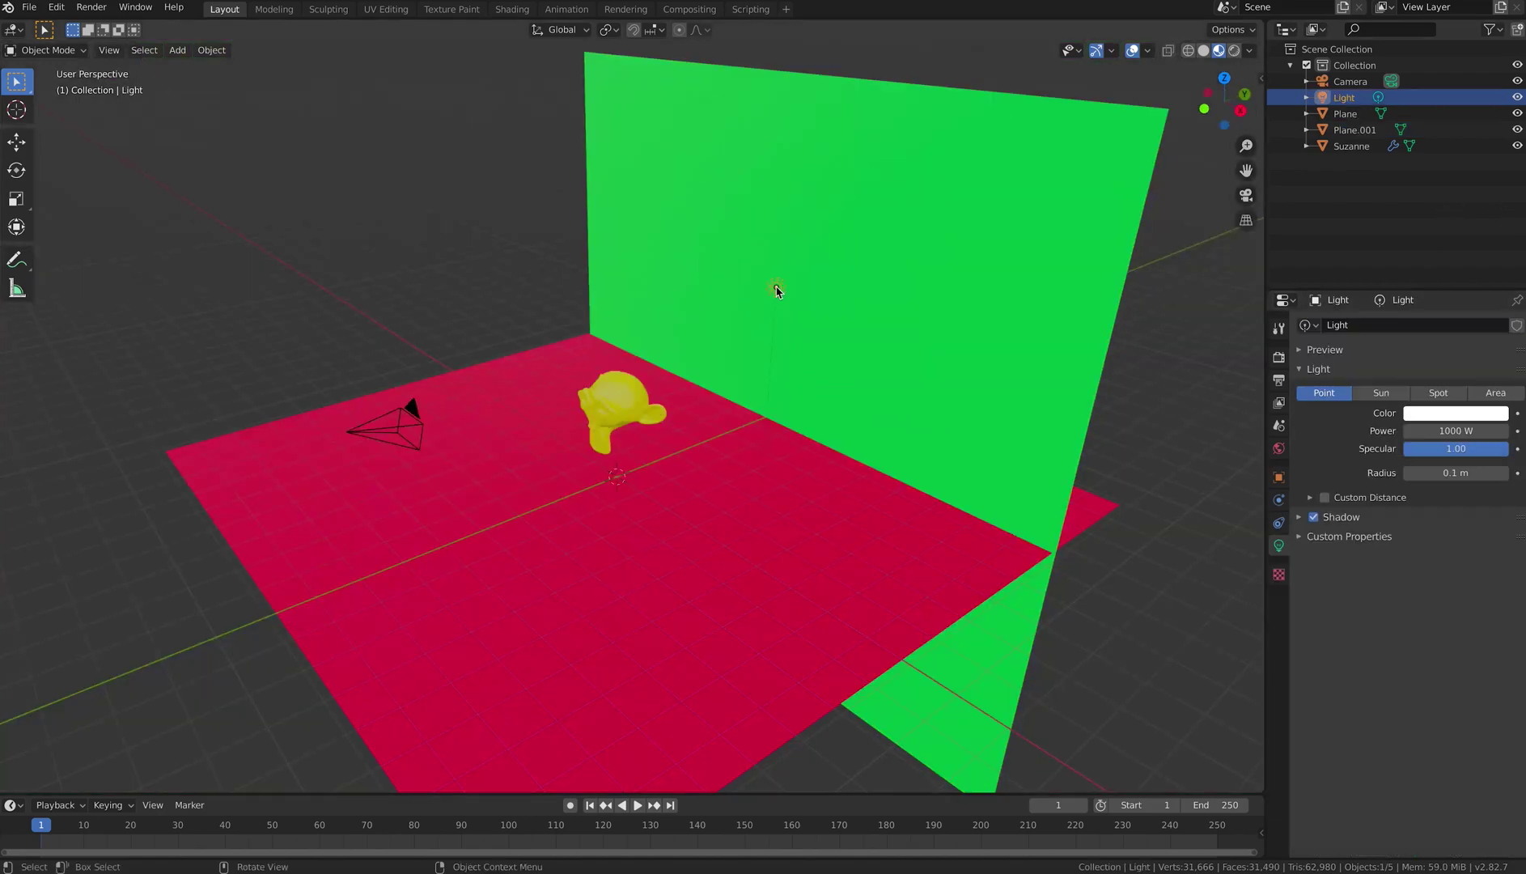
mouse_move(775, 286)
left_mouse_down()
mouse_move(657, 436)
mouse_move(453, 403)
left_mouse_up()
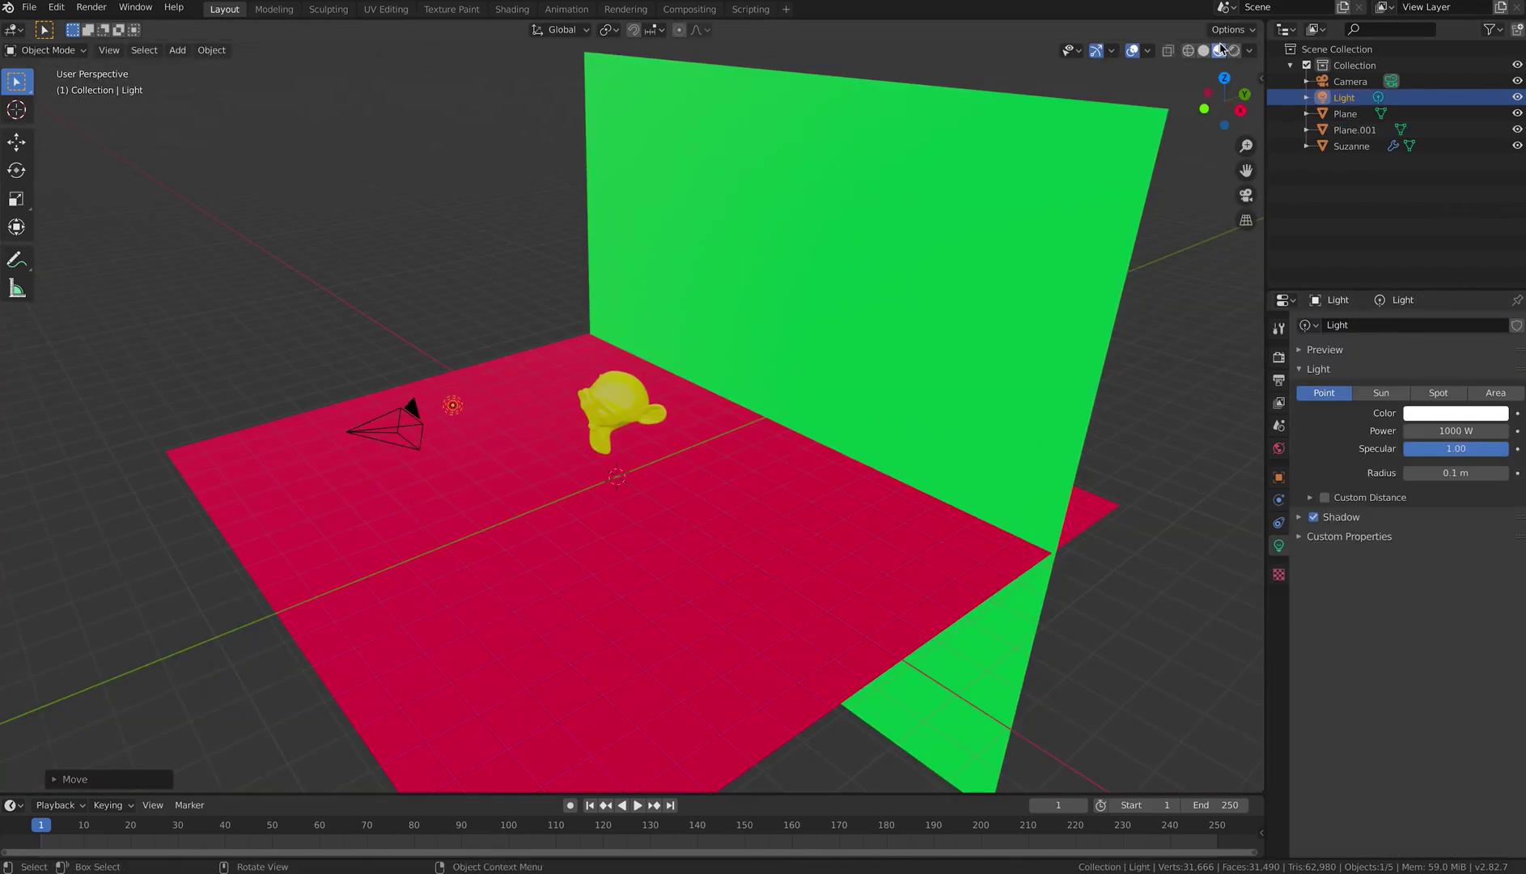
left_click(1234, 50)
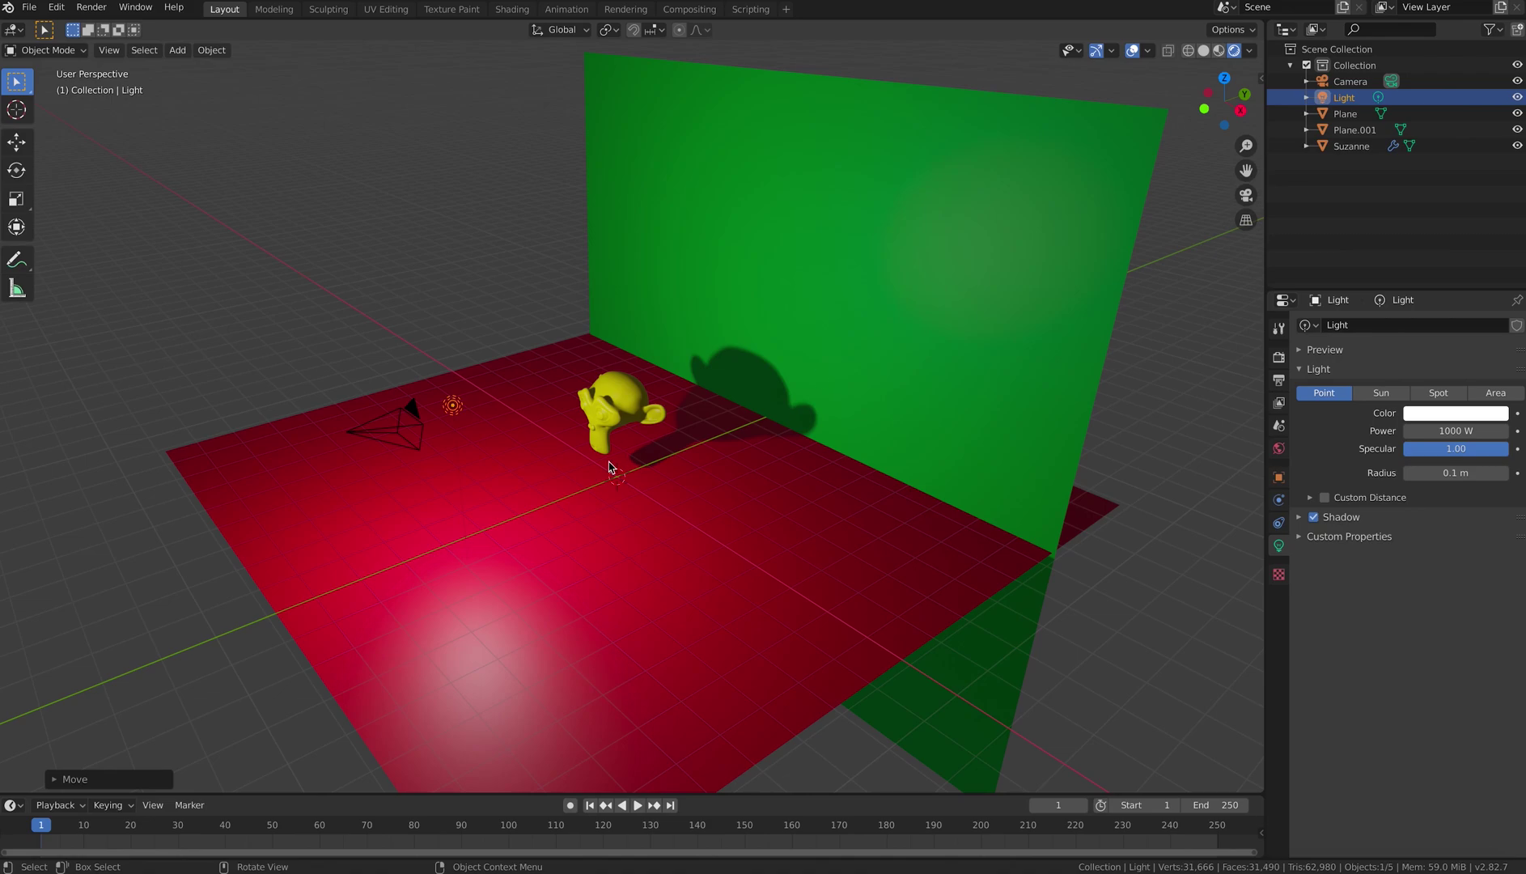
key("g")
left_click(639, 437)
key("KP_0")
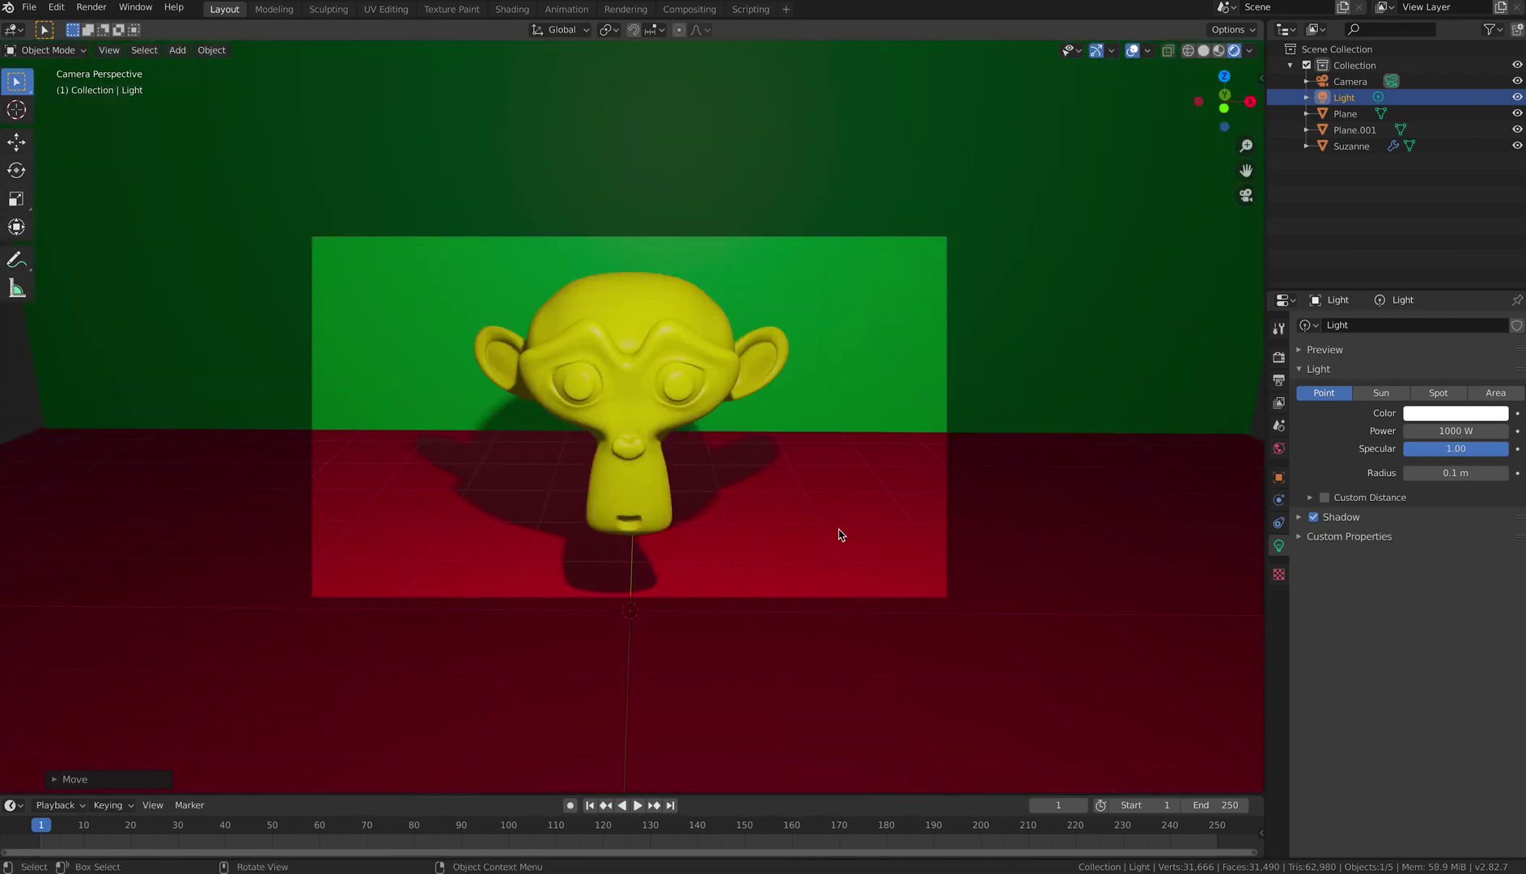
In Render Properties, leave Screen Space Reflections off, disable Ambient Occlusion and enable Bloom.
left_click(1279, 358)
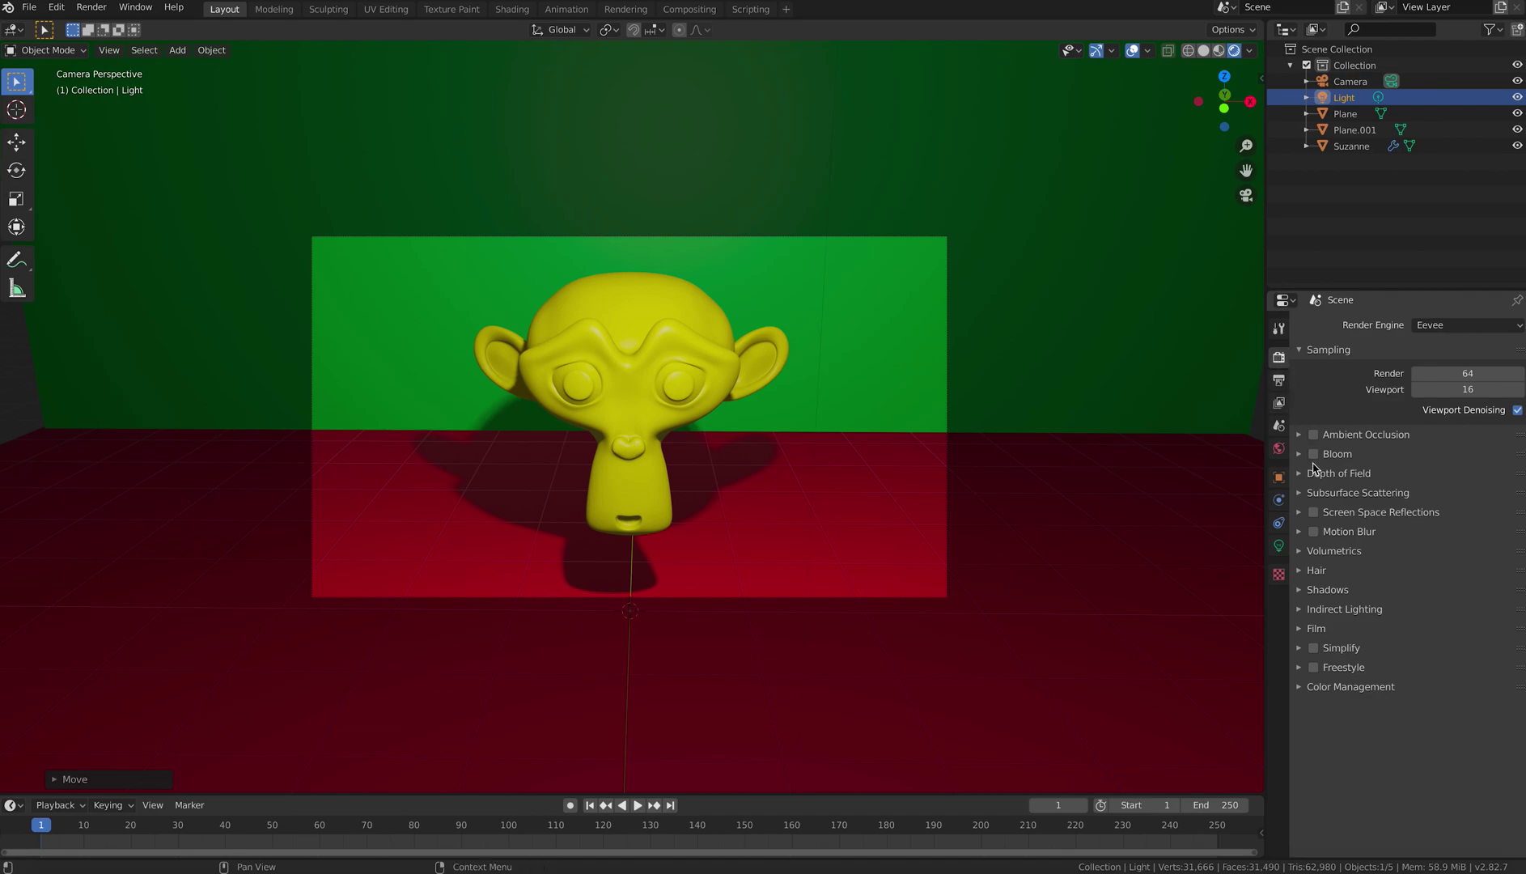
left_click(1314, 513)
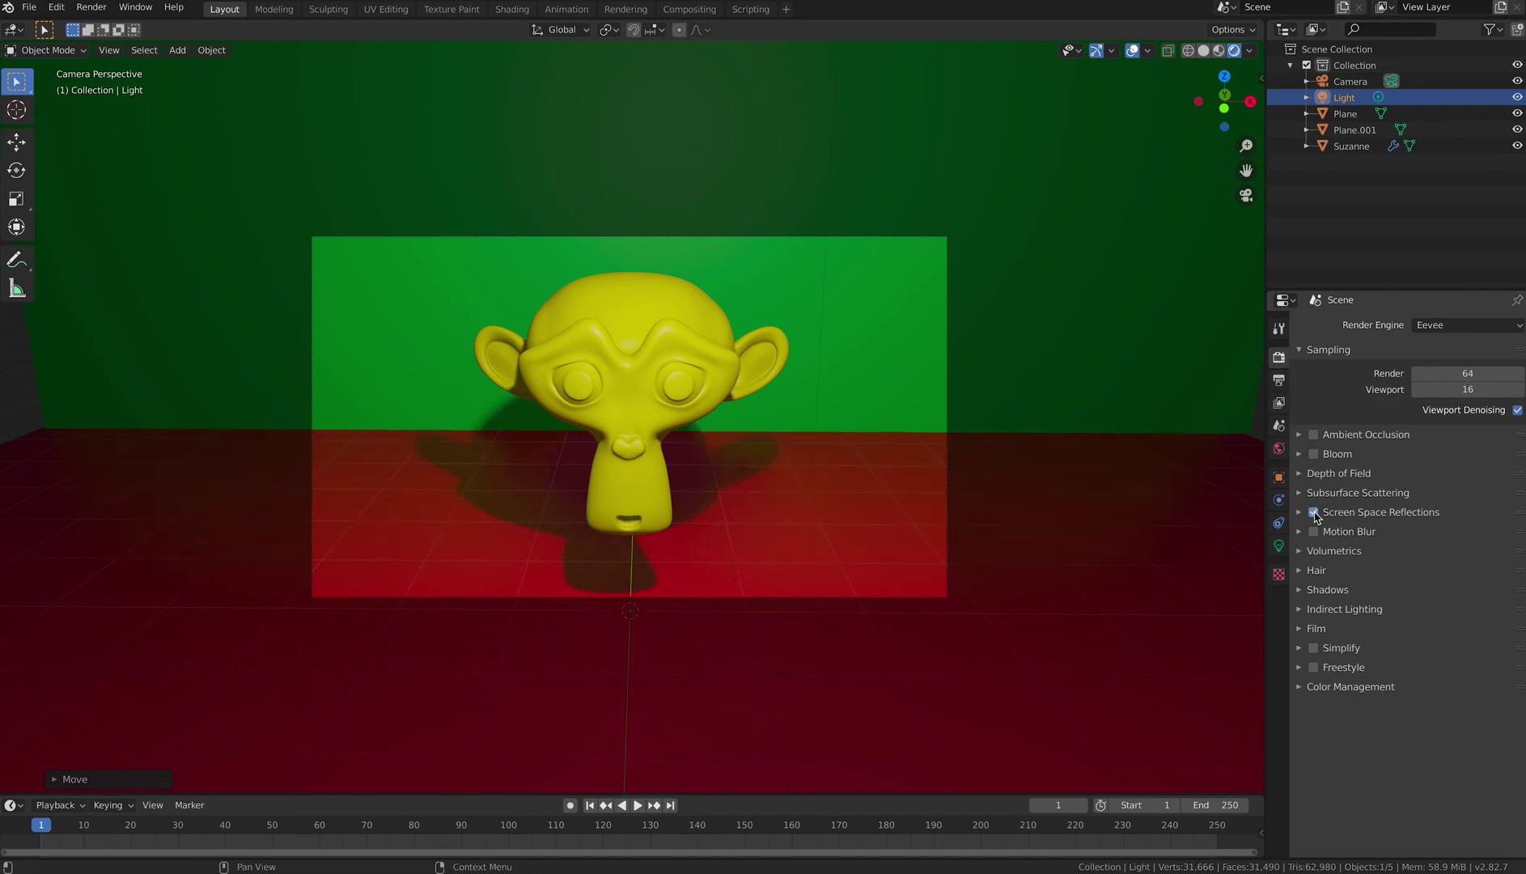
left_click(1314, 513)
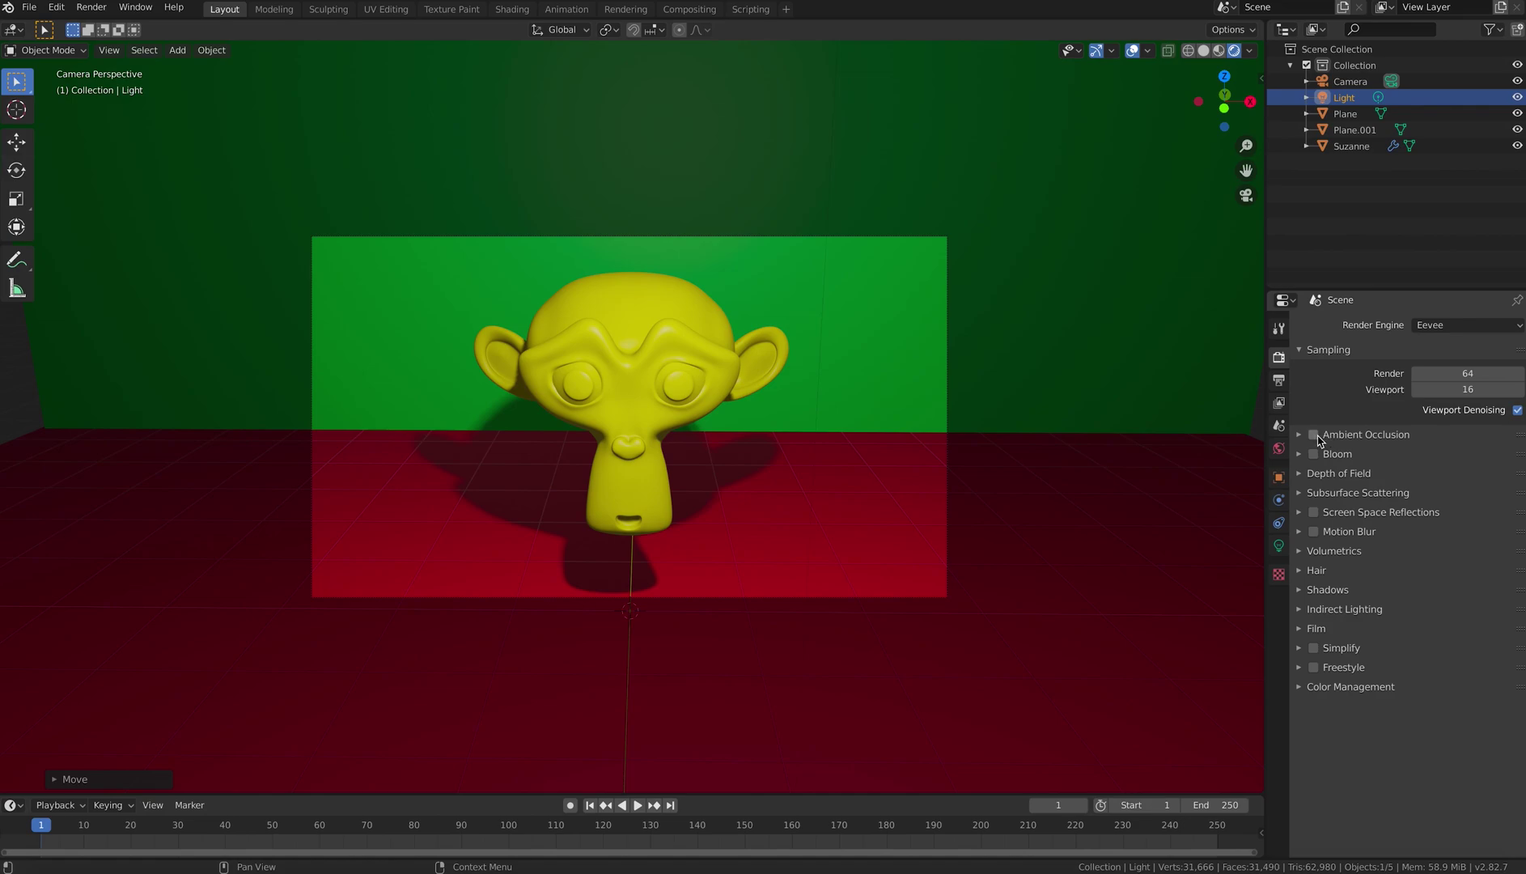
left_click(1315, 436)
left_click(1314, 455)
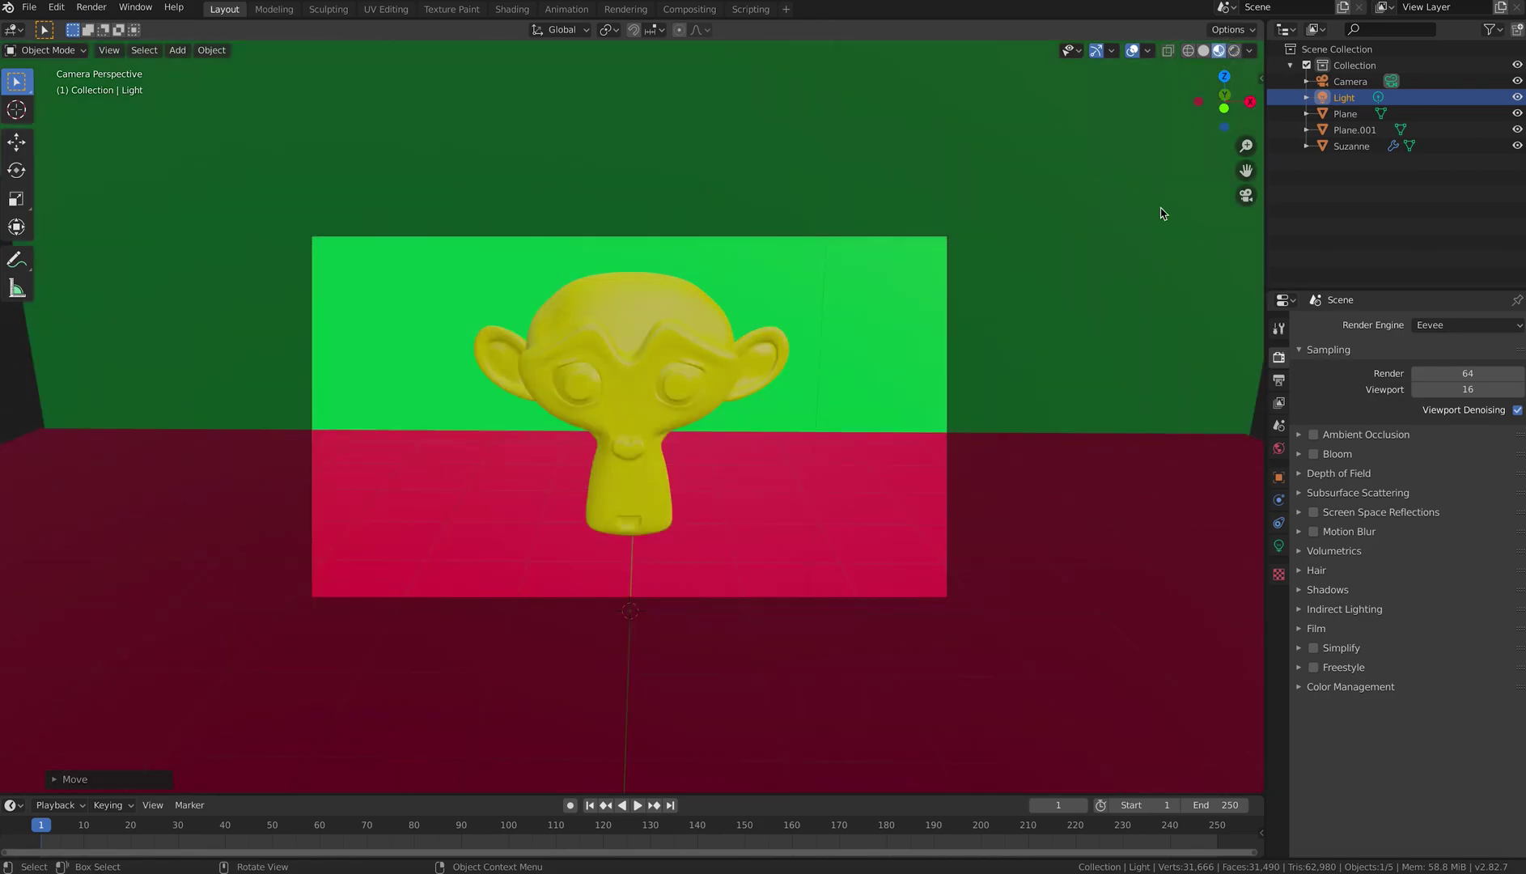
middle_click_drag(1163, 211, 984, 382)
Delete the green wall, the red floor and Suzanne.
left_click(984, 383)
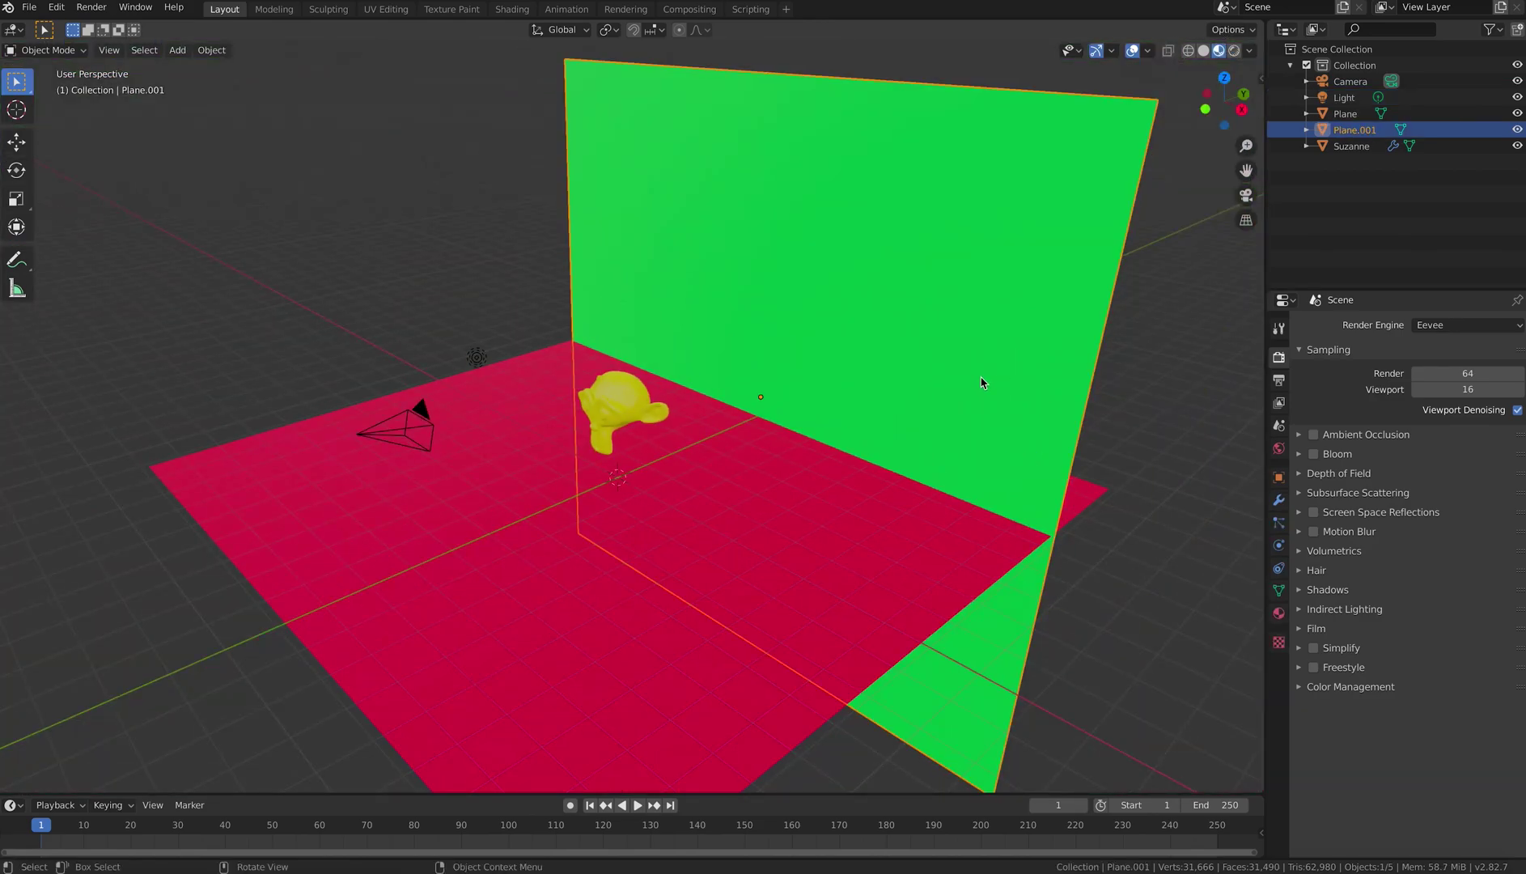
key("x")
key("x")
left_click(1040, 333)
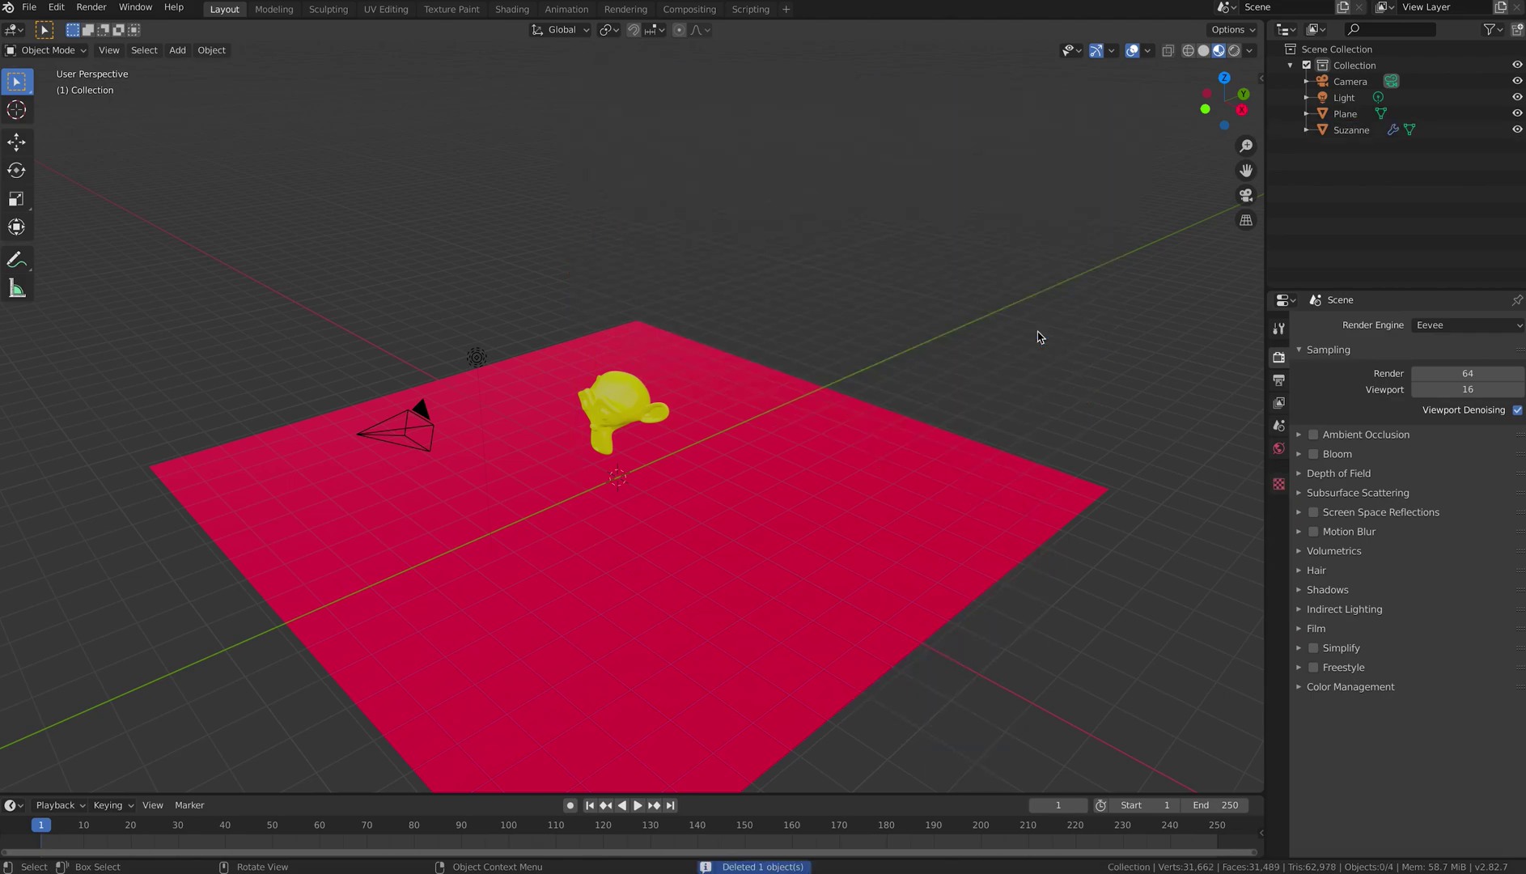
left_click(876, 448)
key("x")
left_click(877, 448)
left_click(629, 402)
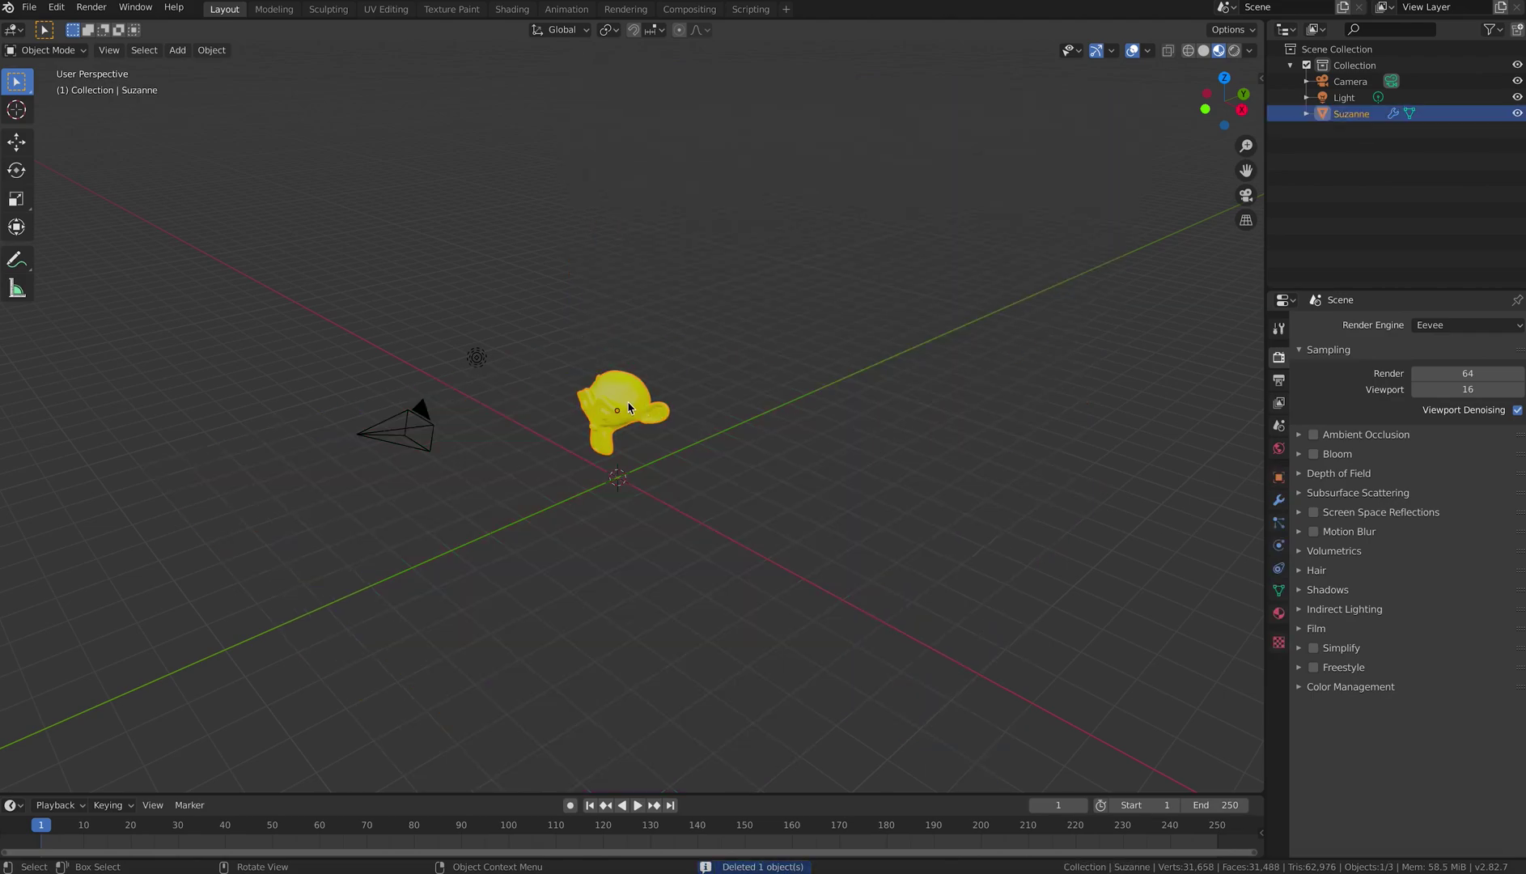
key("x")
left_click(629, 402)
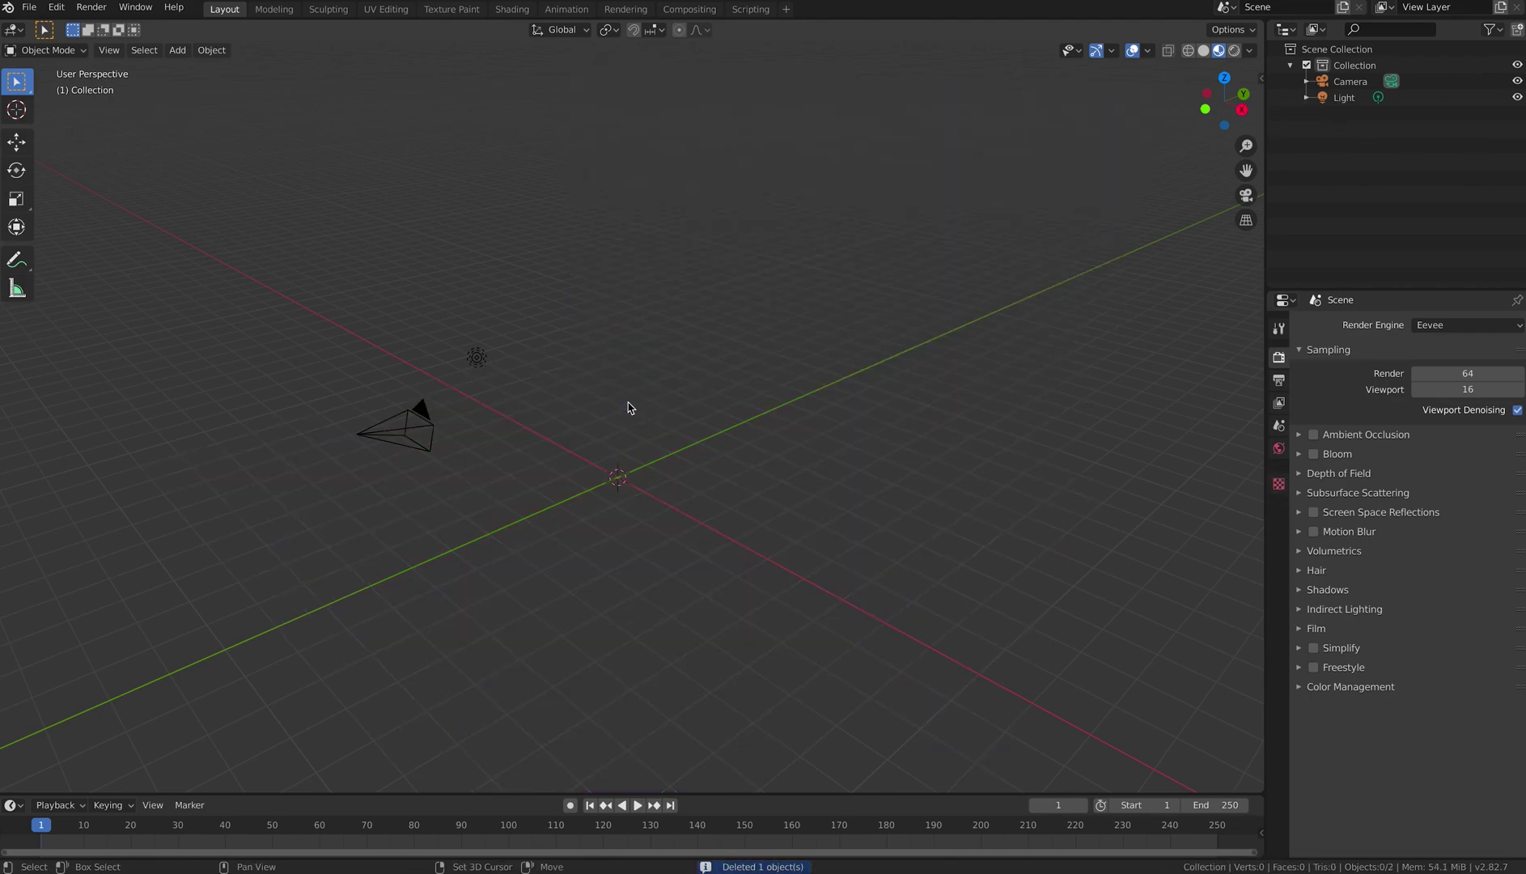
Add a new cube and position it in front of the camera.
key("shift+a")
mouse_move(688, 402)
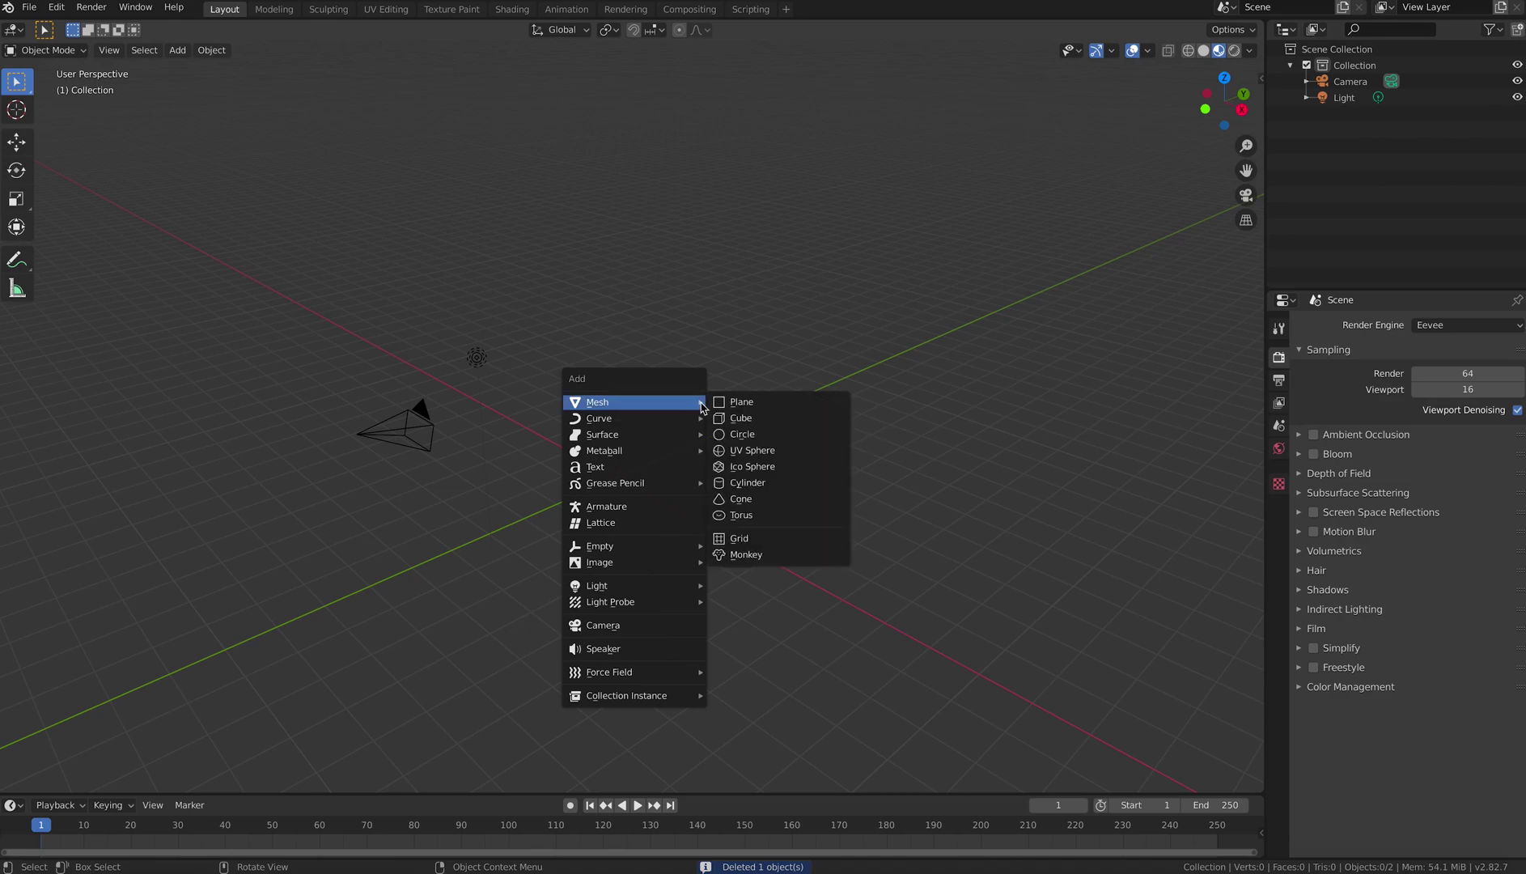
left_click(732, 419)
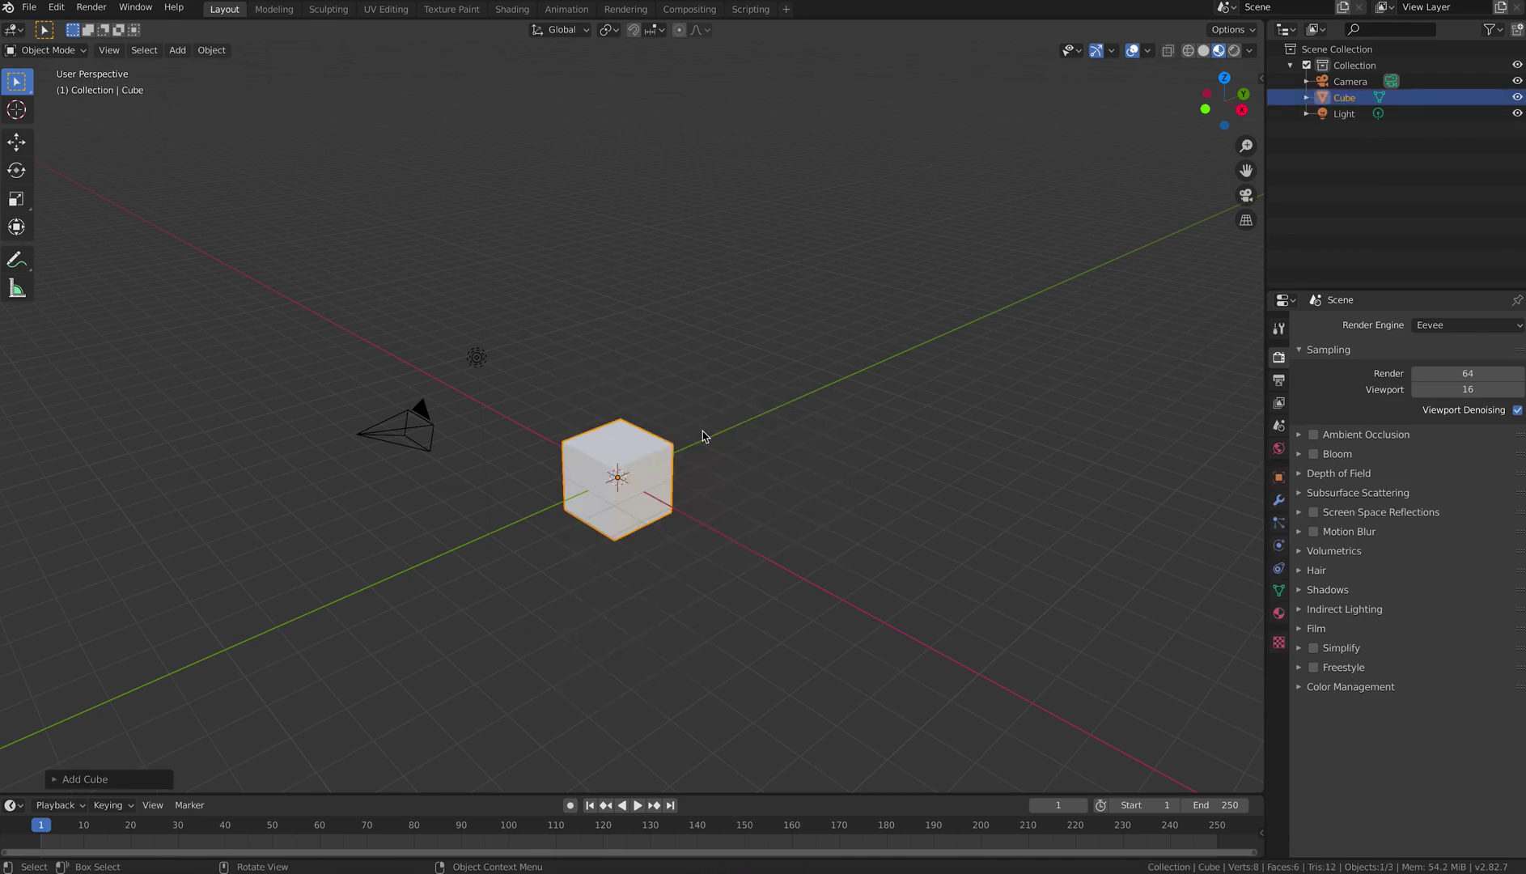
key("KP_0")
key("g")
left_click(764, 266)
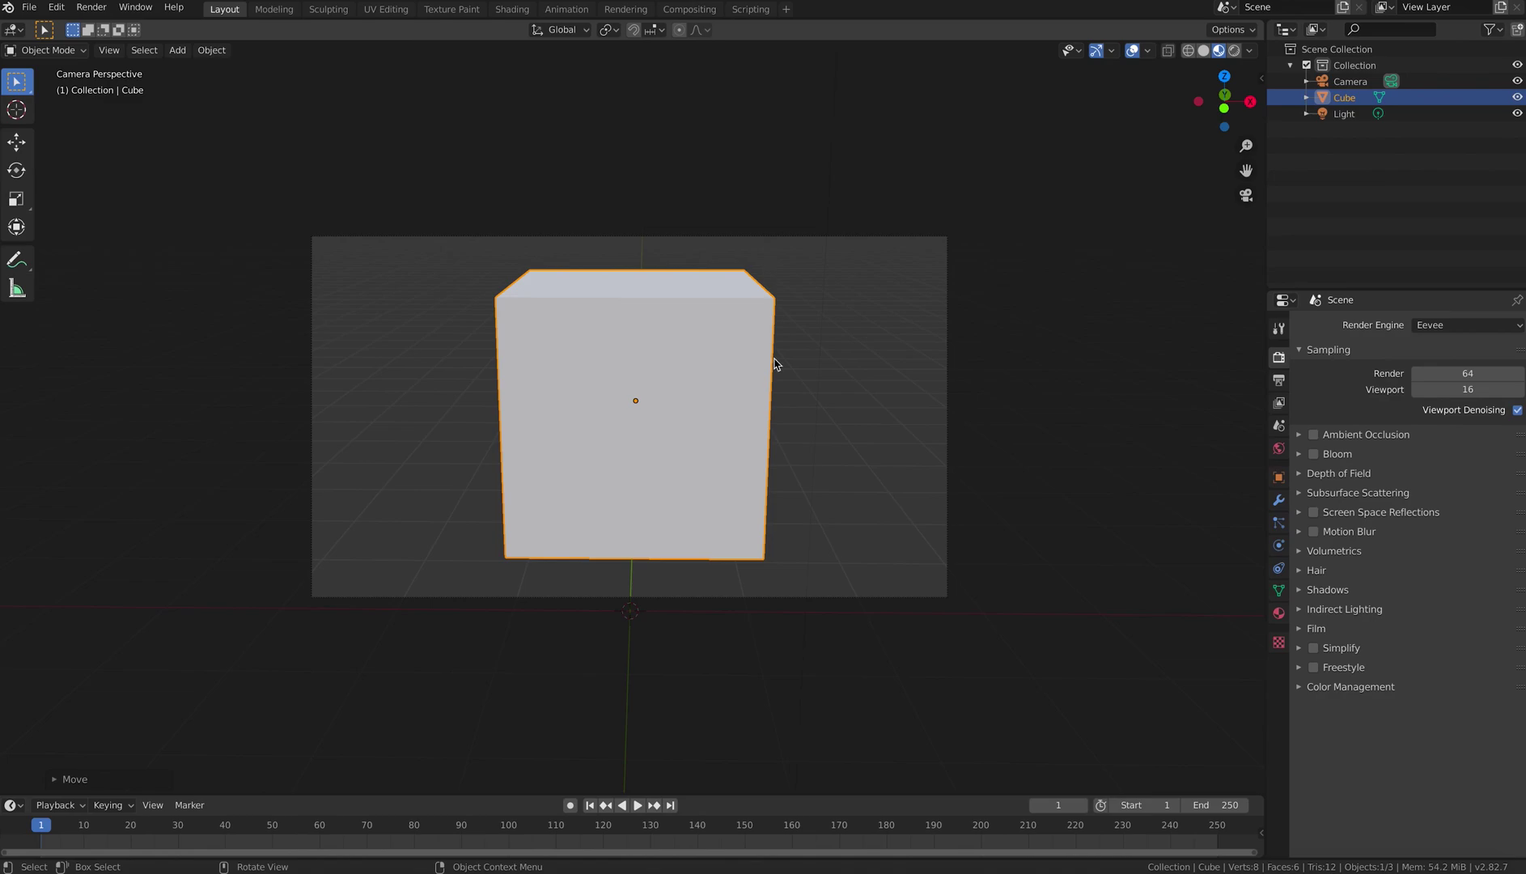
middle_click_drag(782, 370, 738, 398)
Subdivide the cube's mesh with 2 cuts in Edit Mode, then return to Object Mode.
key("Tab")
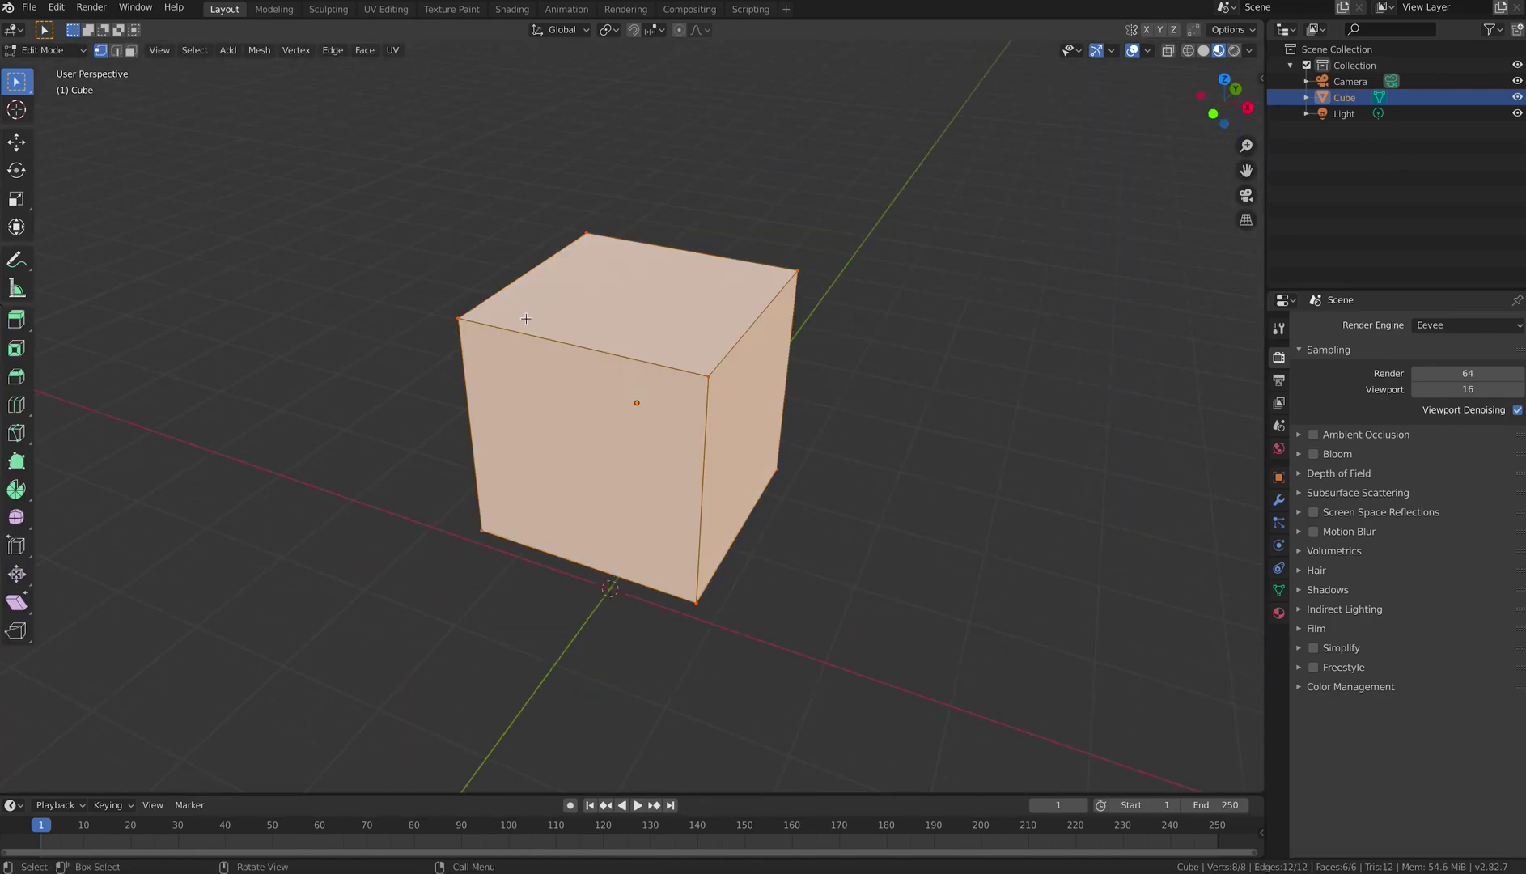
right_click(588, 321)
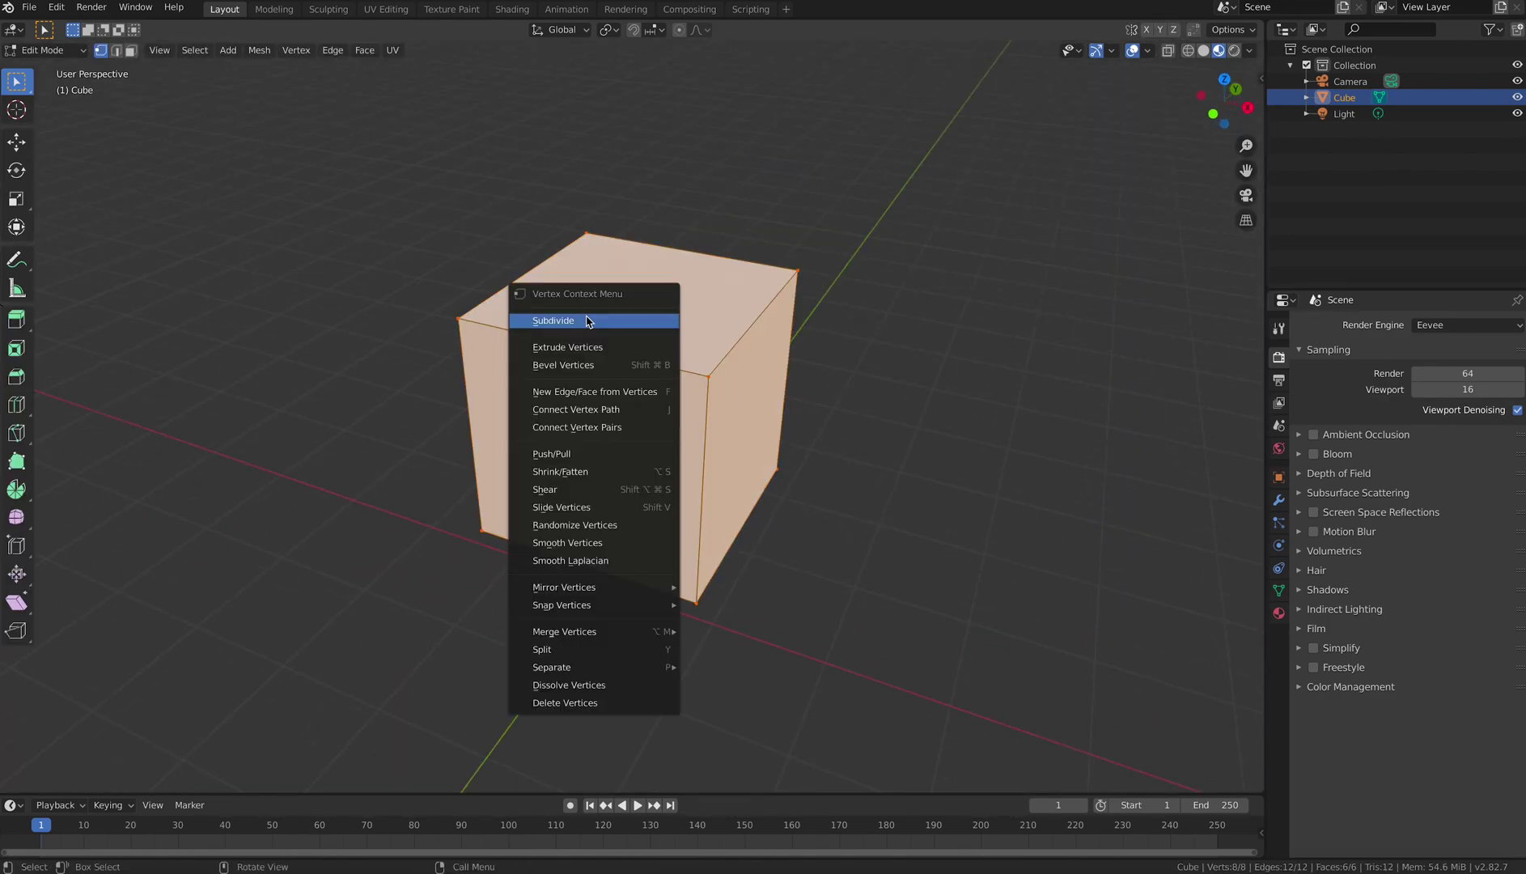
left_click(588, 321)
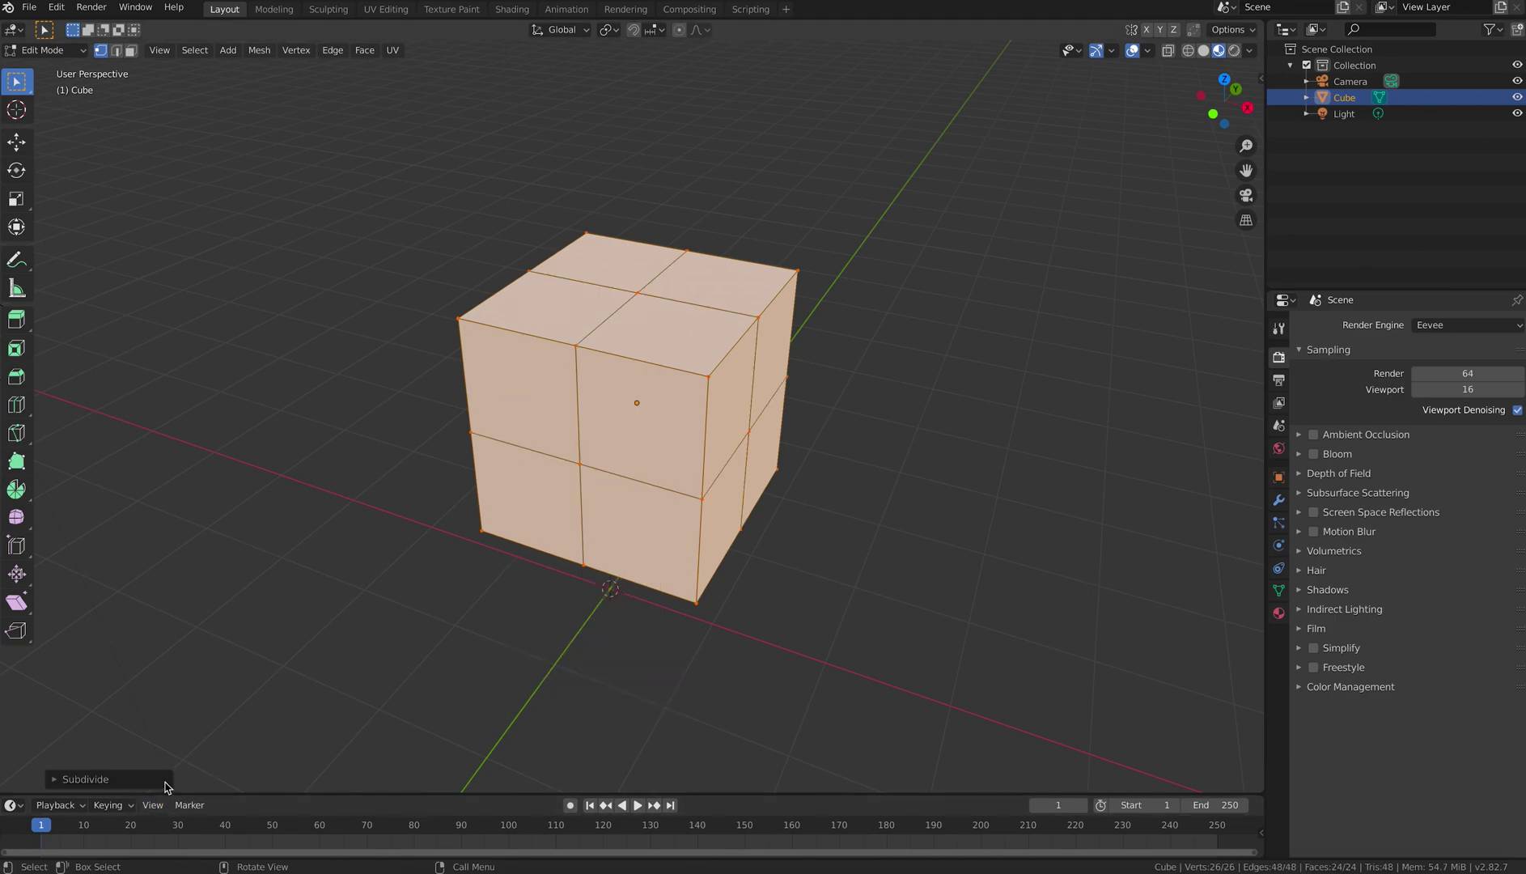
left_click(55, 778)
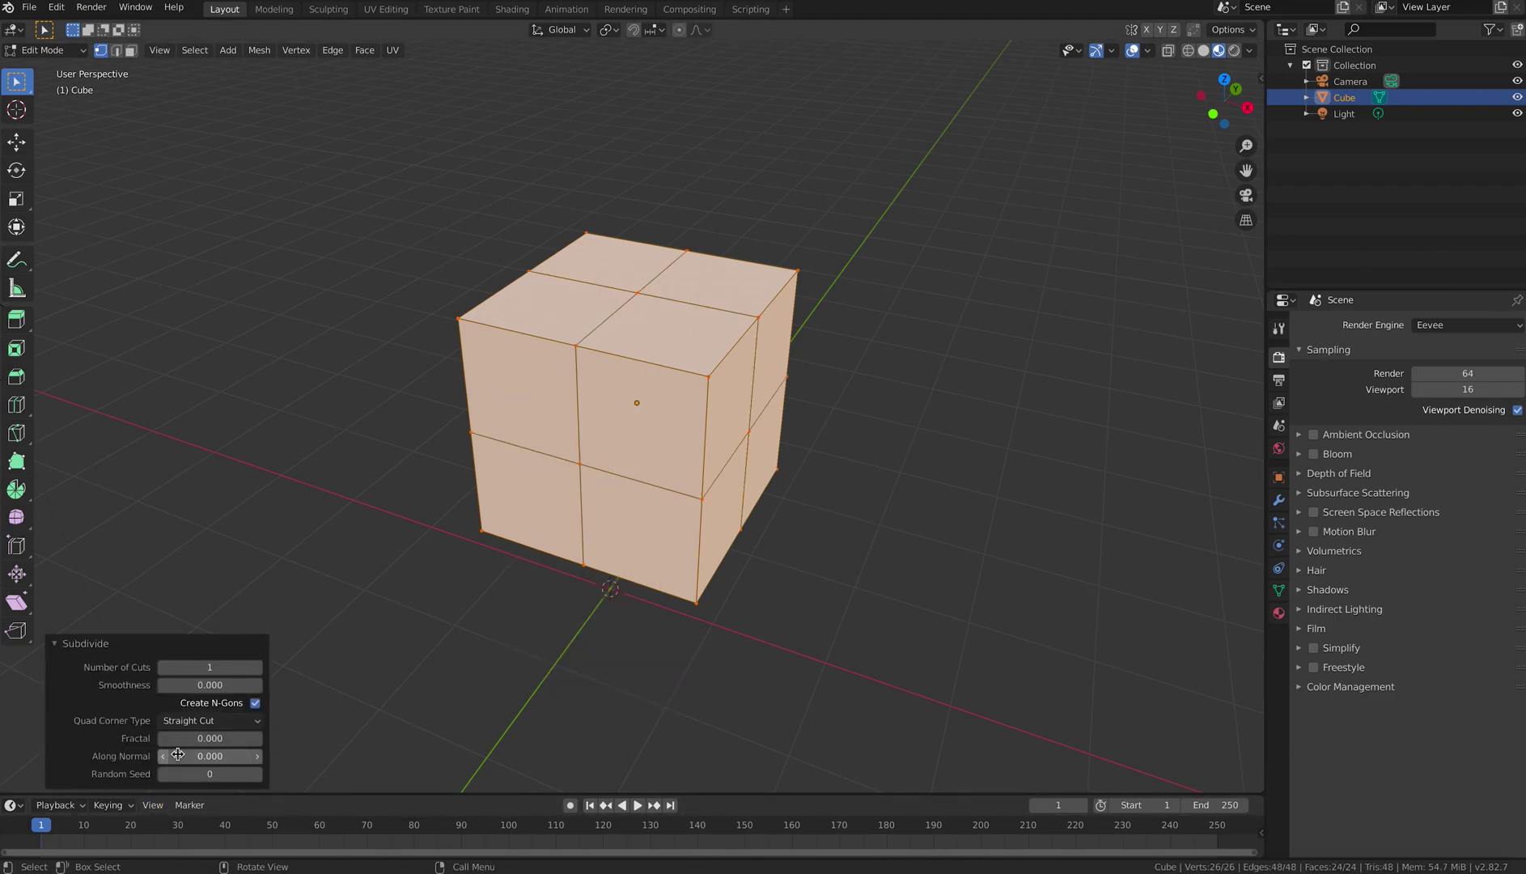
left_click(258, 668)
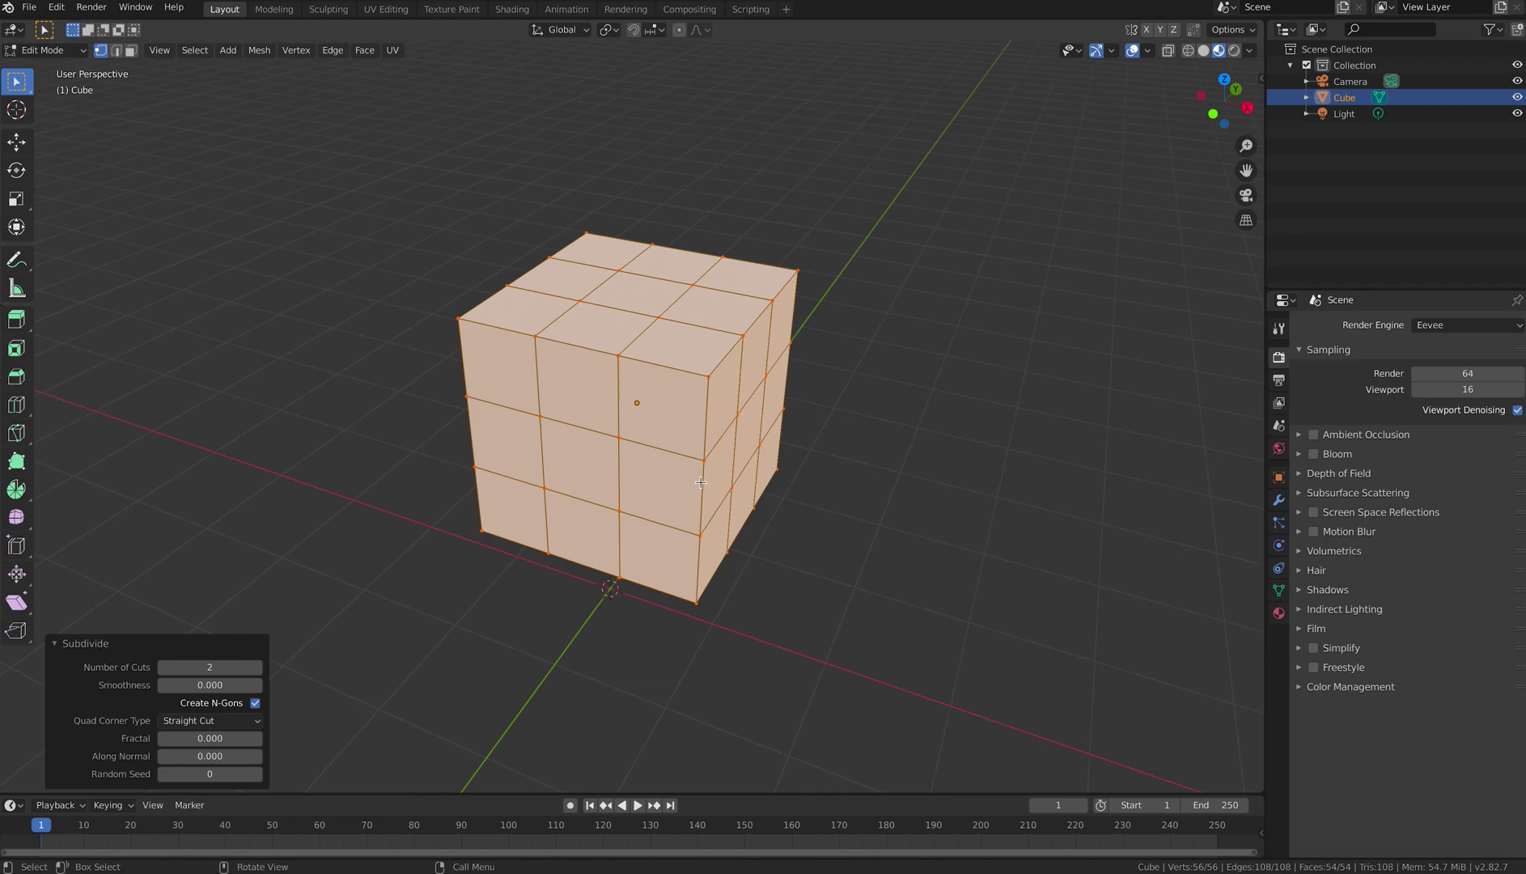
left_click(1279, 614)
key("Tab")
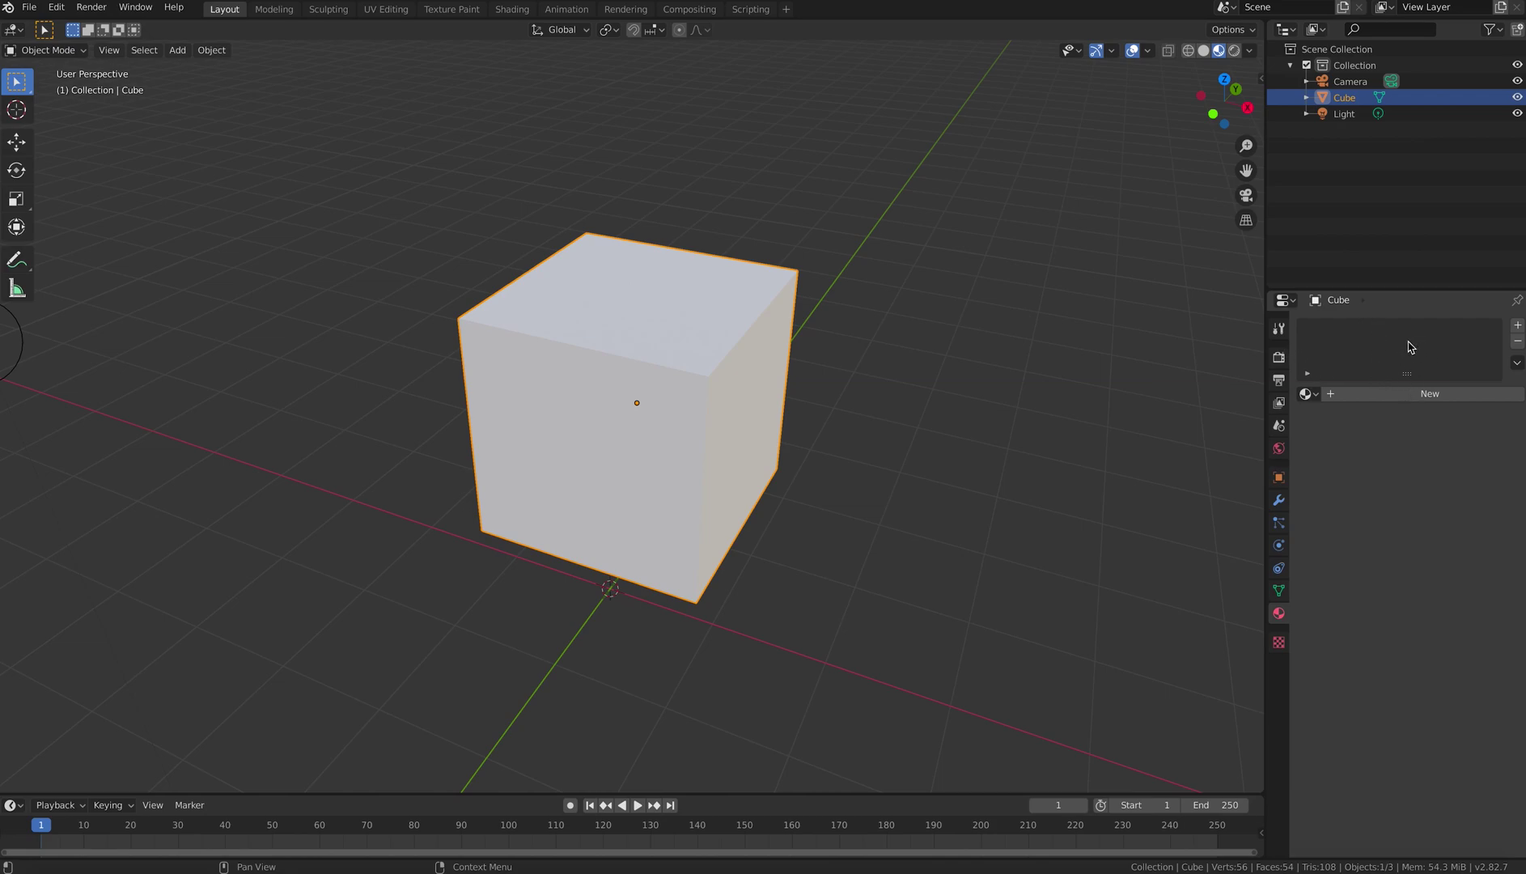
Create the cube's first material named Red (Red.001) and a second named Green.
left_click(1462, 394)
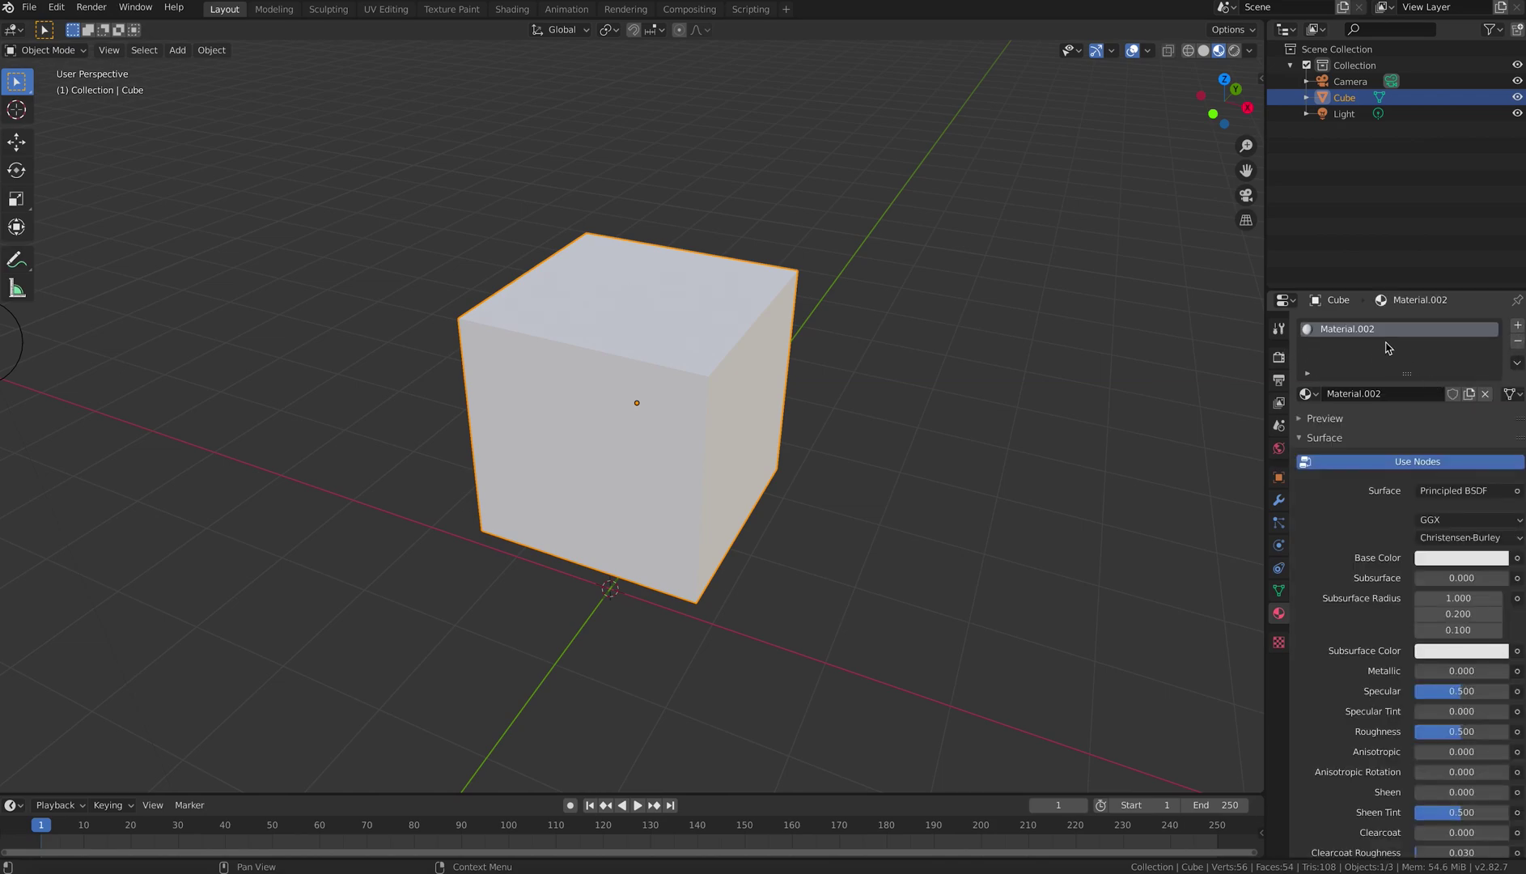
double_click(1367, 331)
type("Red")
key("Return")
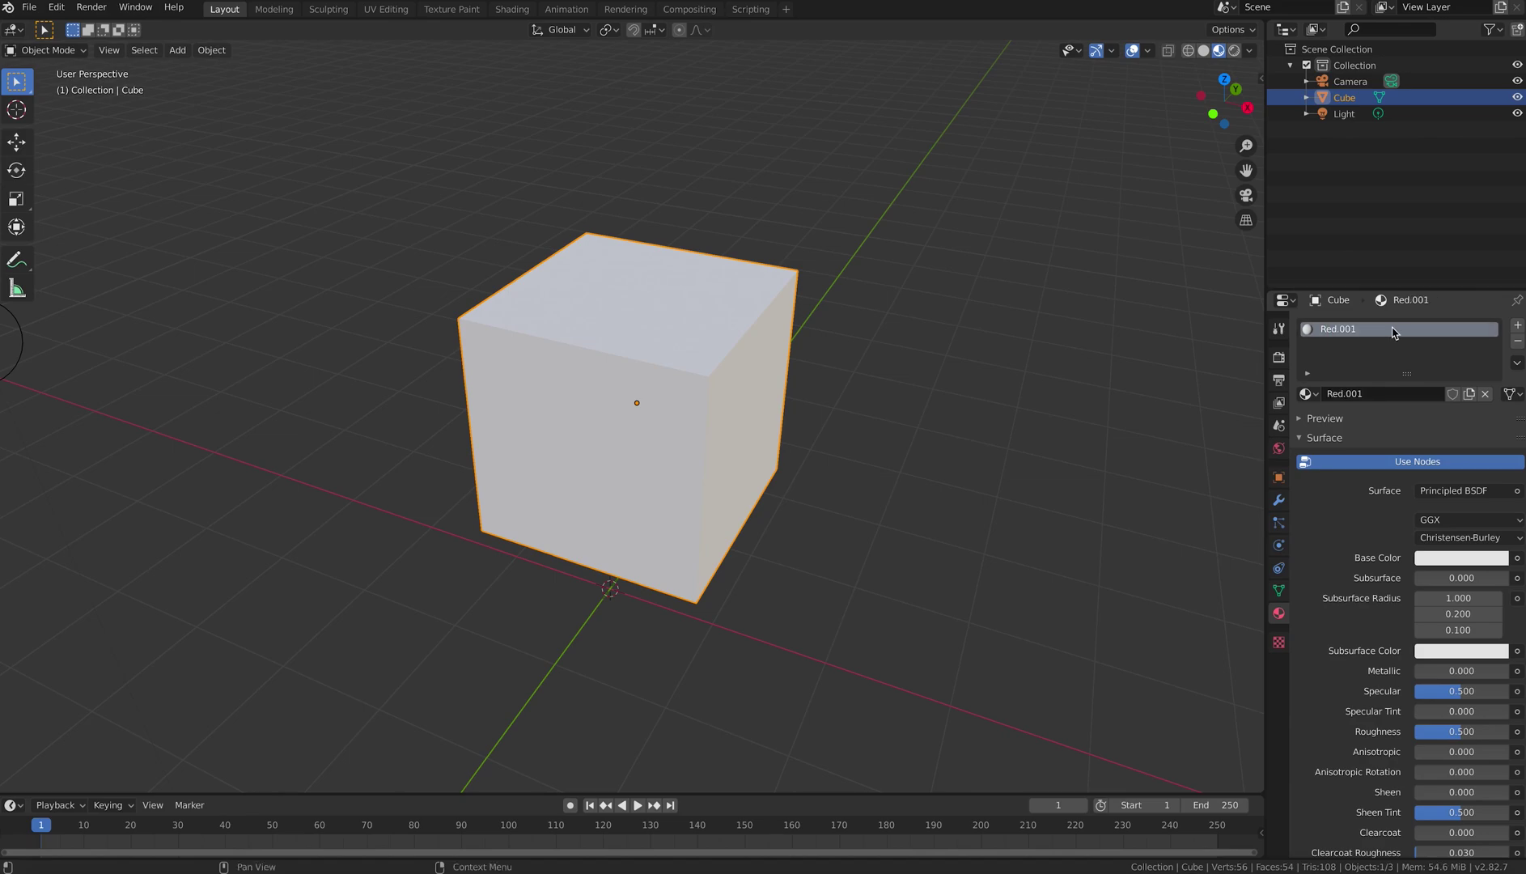
left_click(1517, 324)
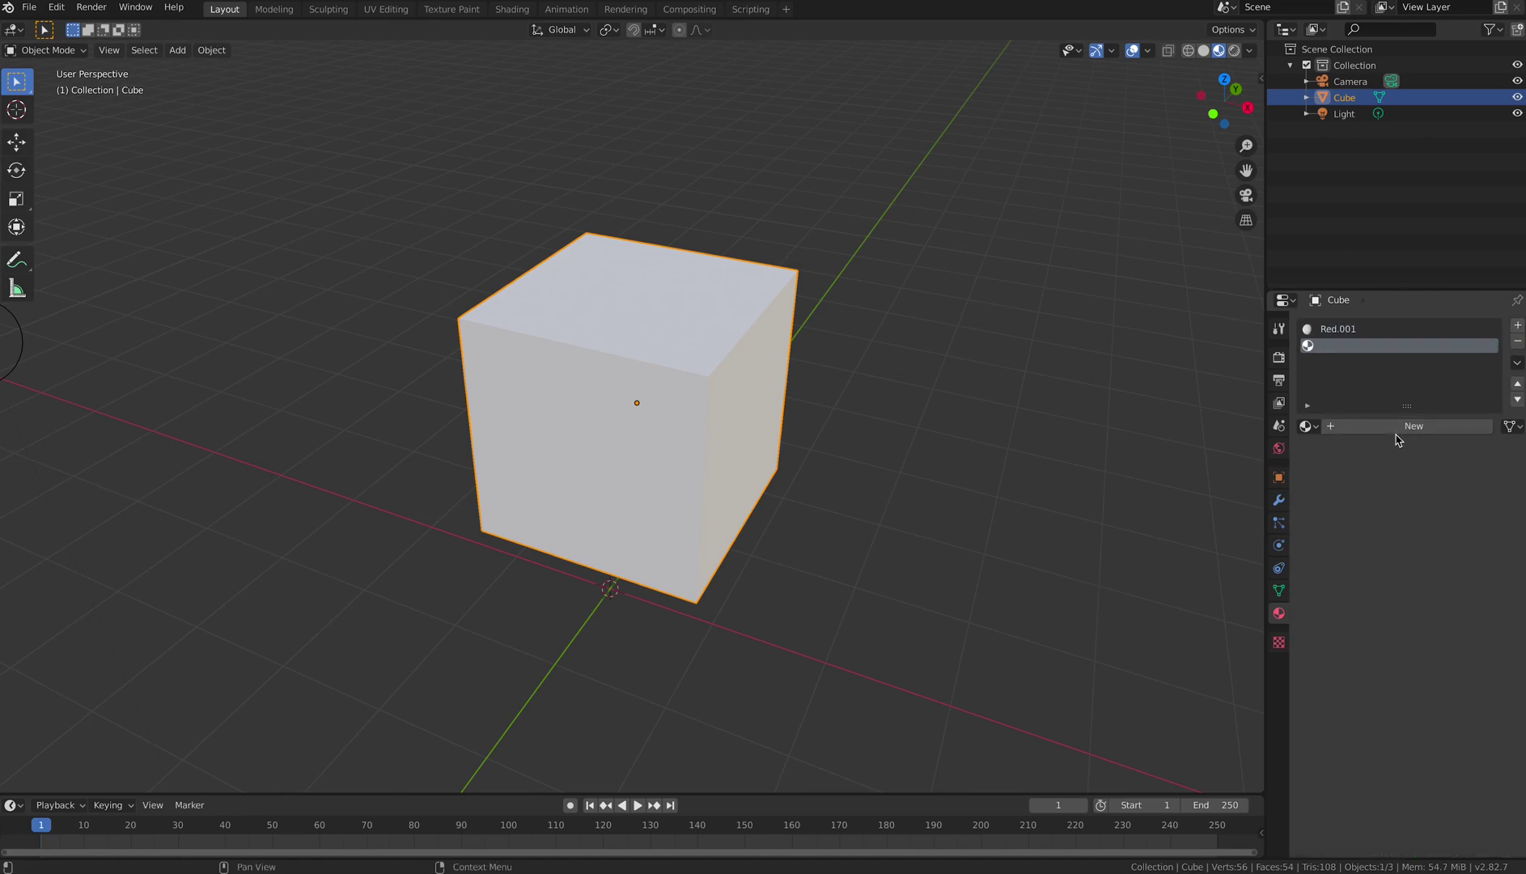
left_click(1397, 430)
double_click(1354, 427)
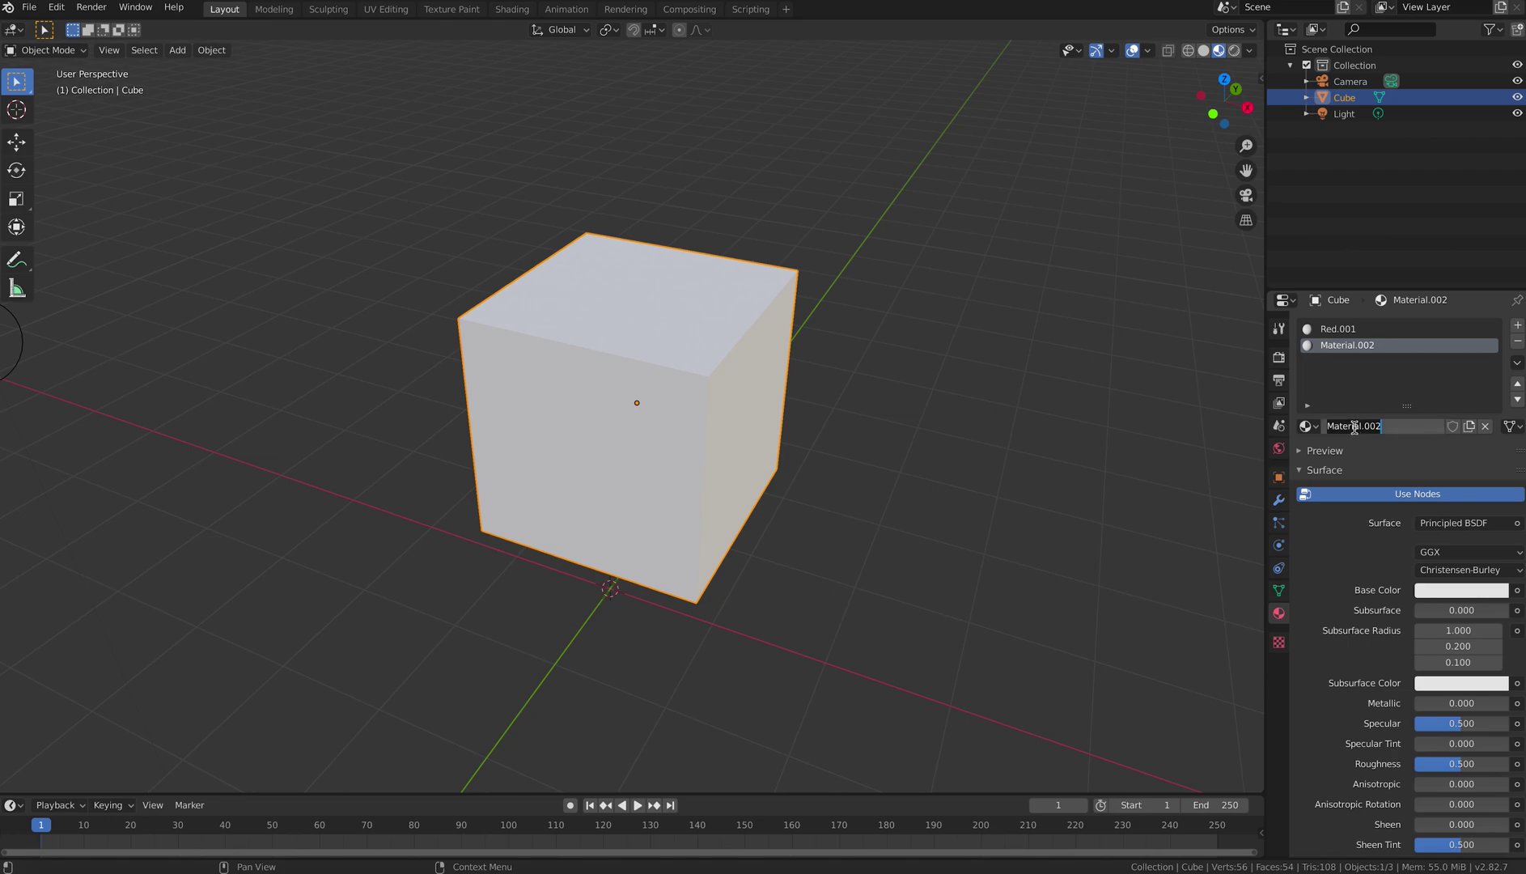
key("ctrl+a")
type("Green")
key("Return")
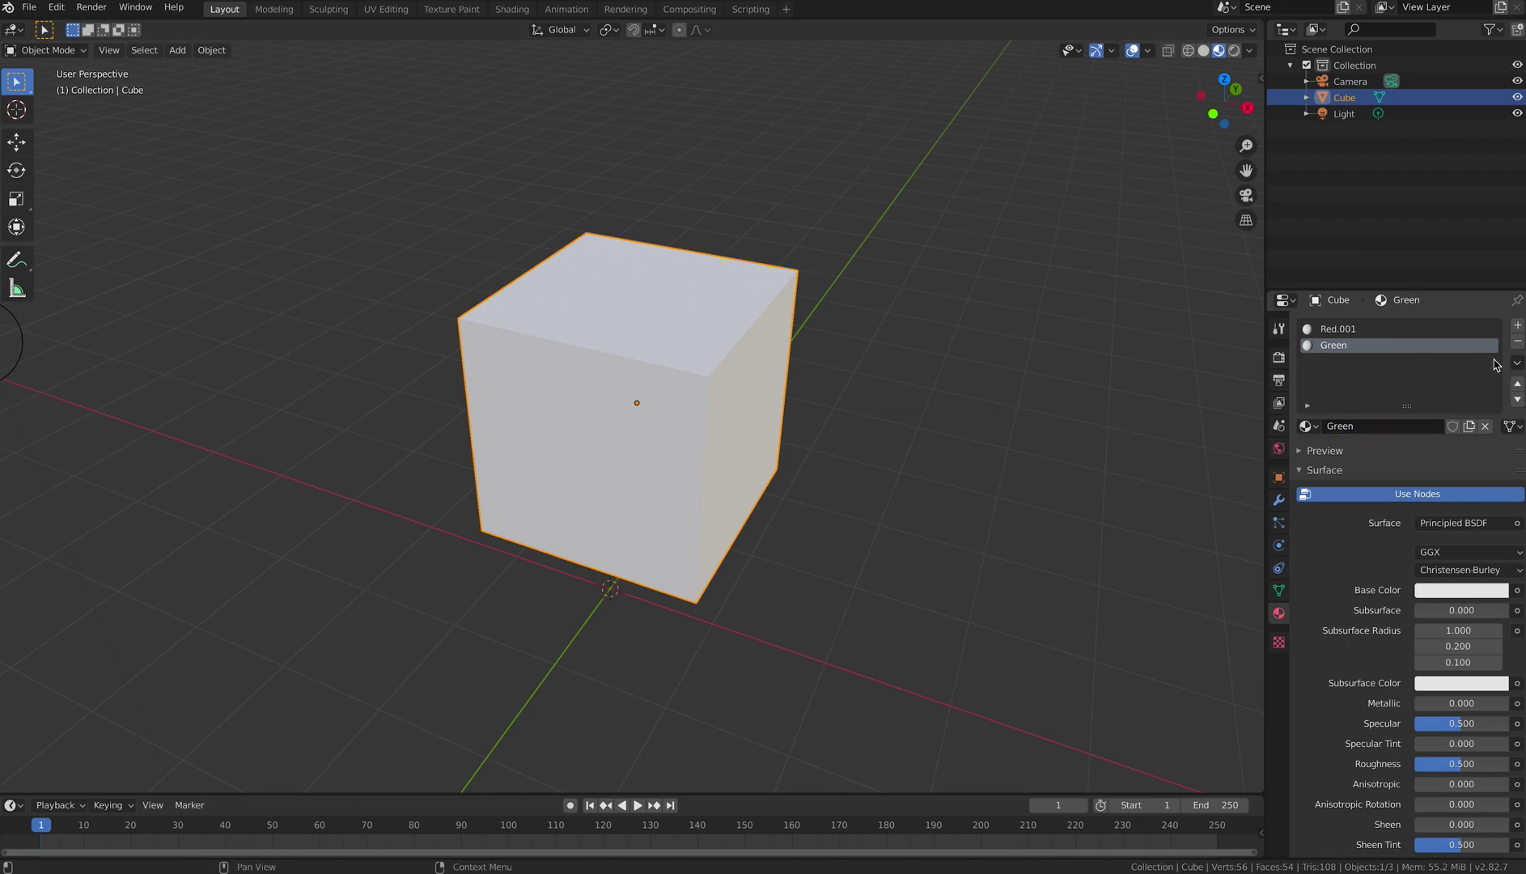
Add two more material slots with new materials named Blue and Yellow.
left_click(1517, 324)
left_click(1409, 427)
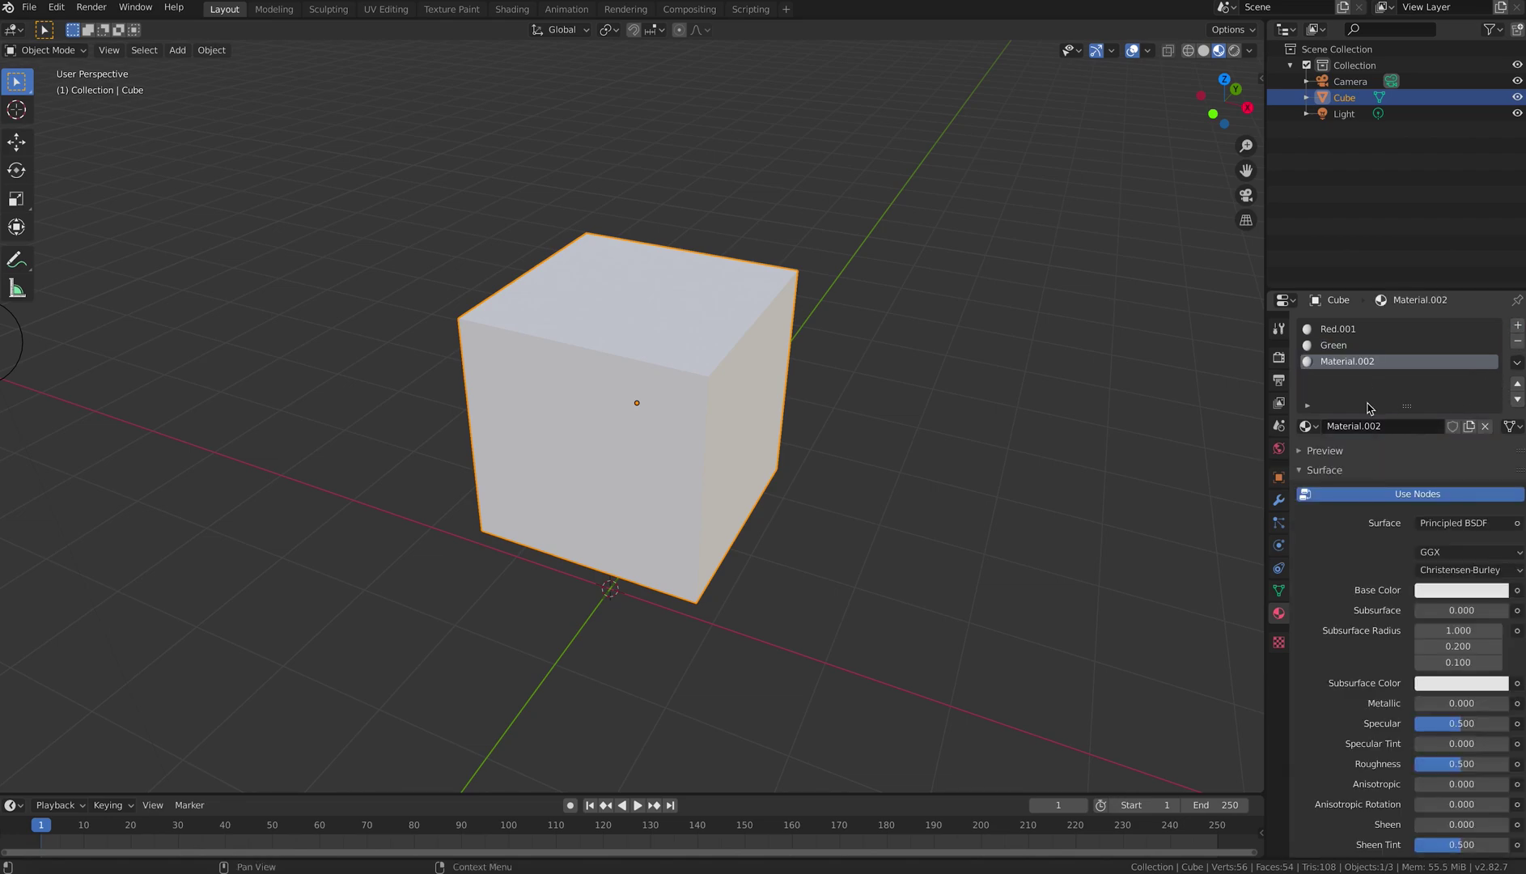
double_click(1366, 425)
key("ctrl+a")
type("Blue")
key("Return")
left_click(1518, 325)
left_click(1409, 426)
double_click(1373, 427)
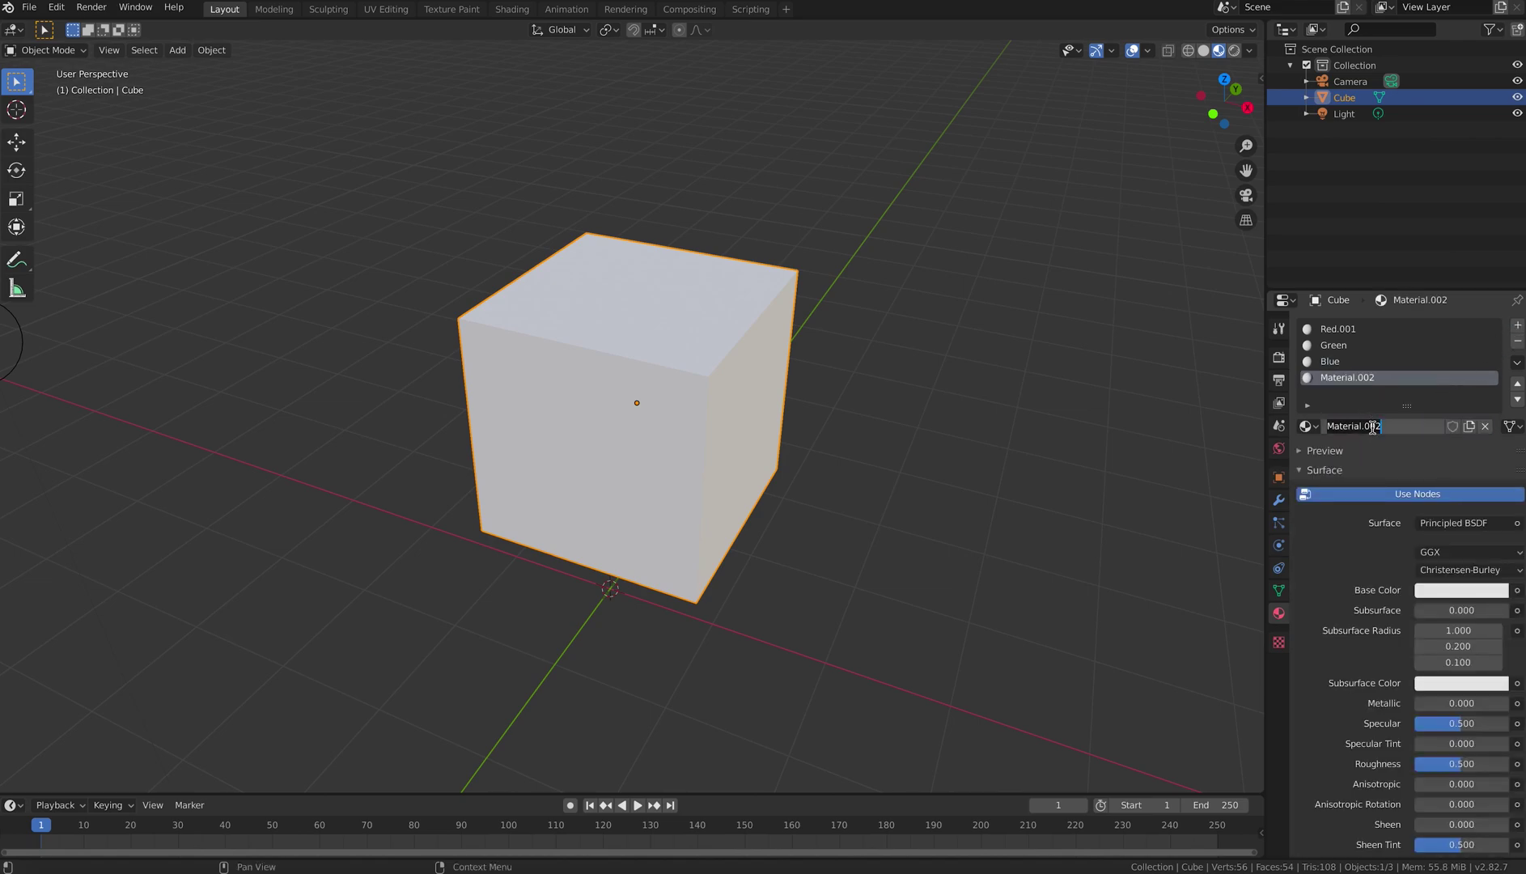
key("ctrl+a")
type("Yellow")
key("Return")
Add the last two materials, named White and Orange, and review the material list.
left_click(1518, 327)
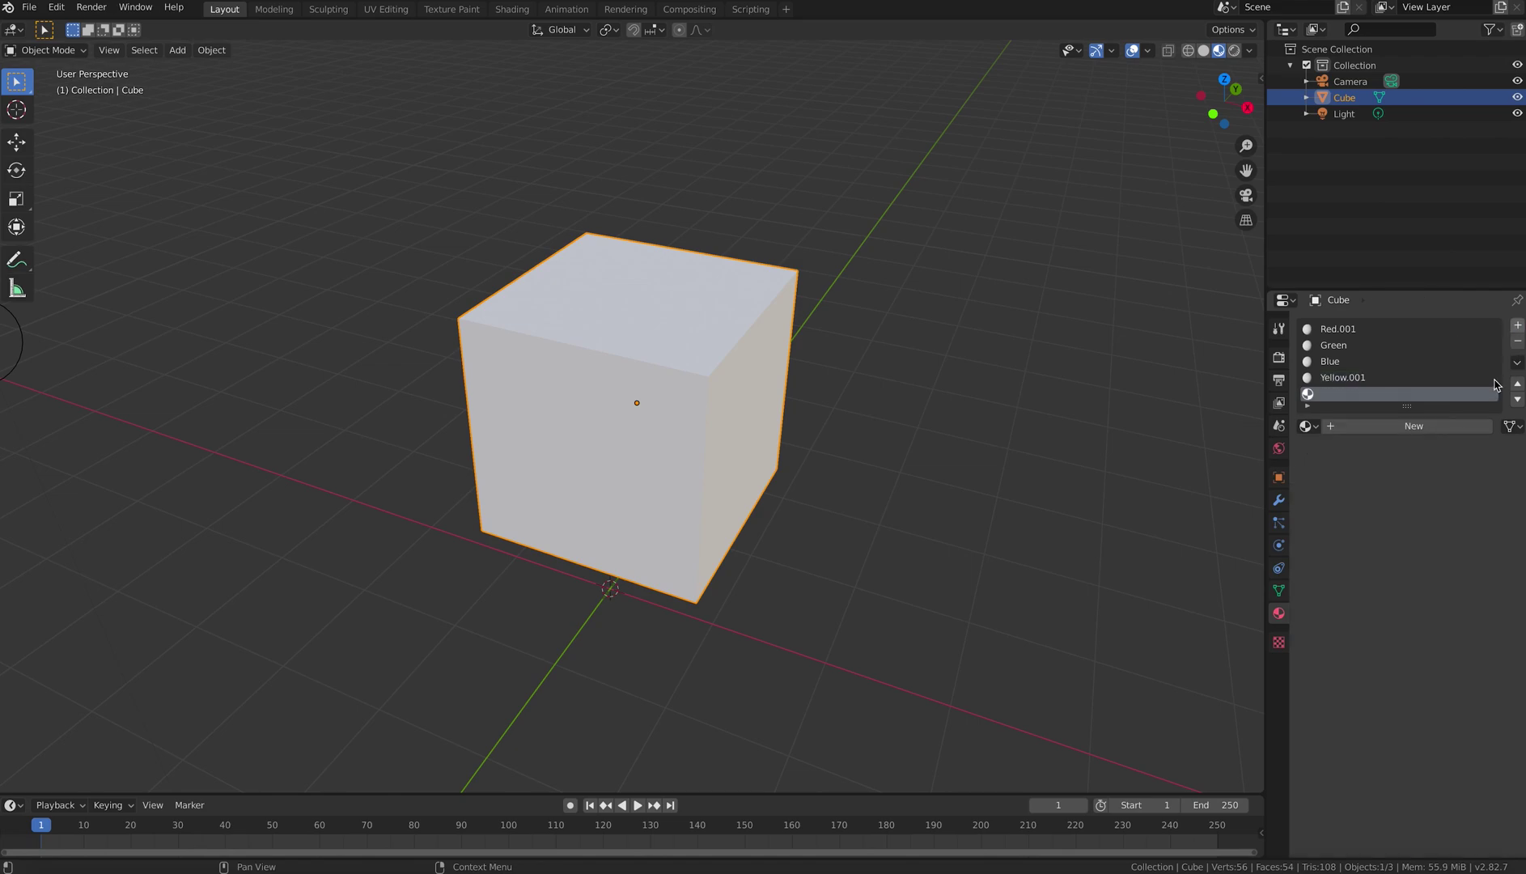
left_click(1404, 427)
double_click(1348, 430)
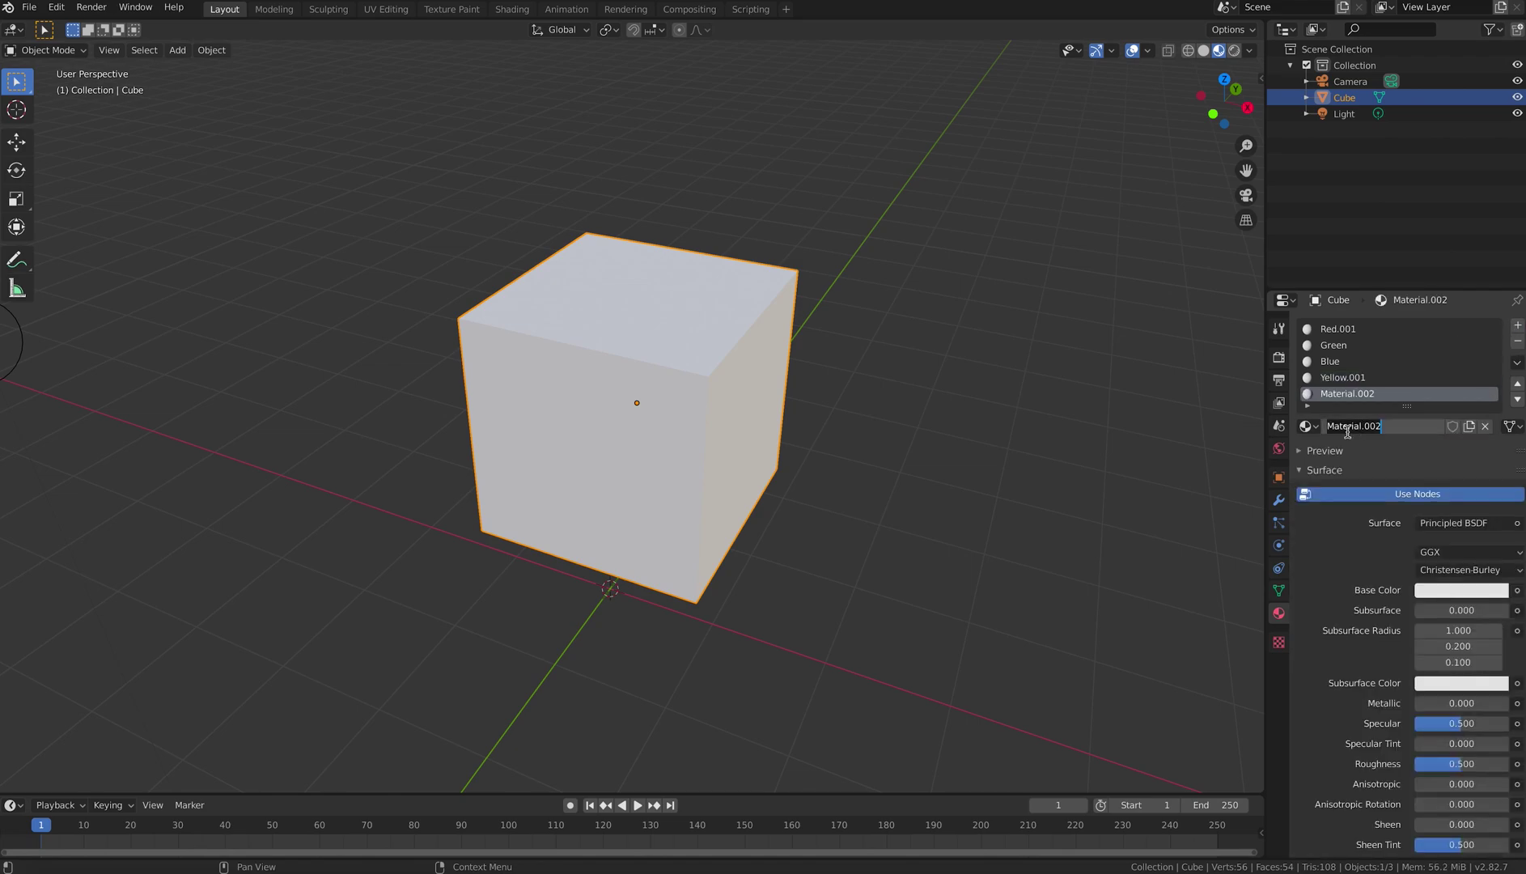
type("White")
key("Return")
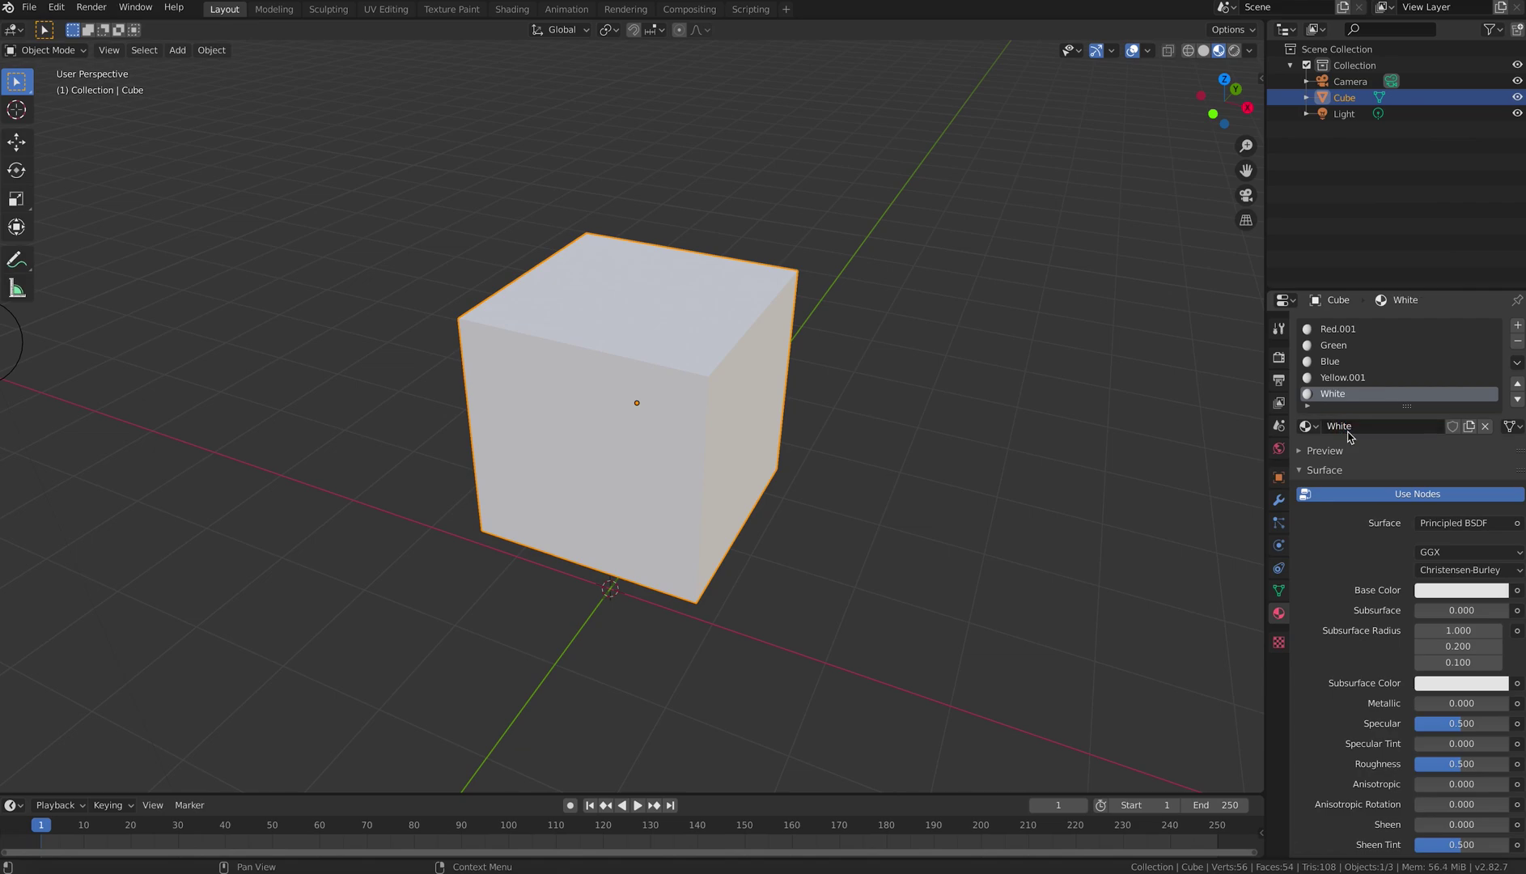
left_click(1518, 327)
left_click(1376, 429)
left_click(1373, 427)
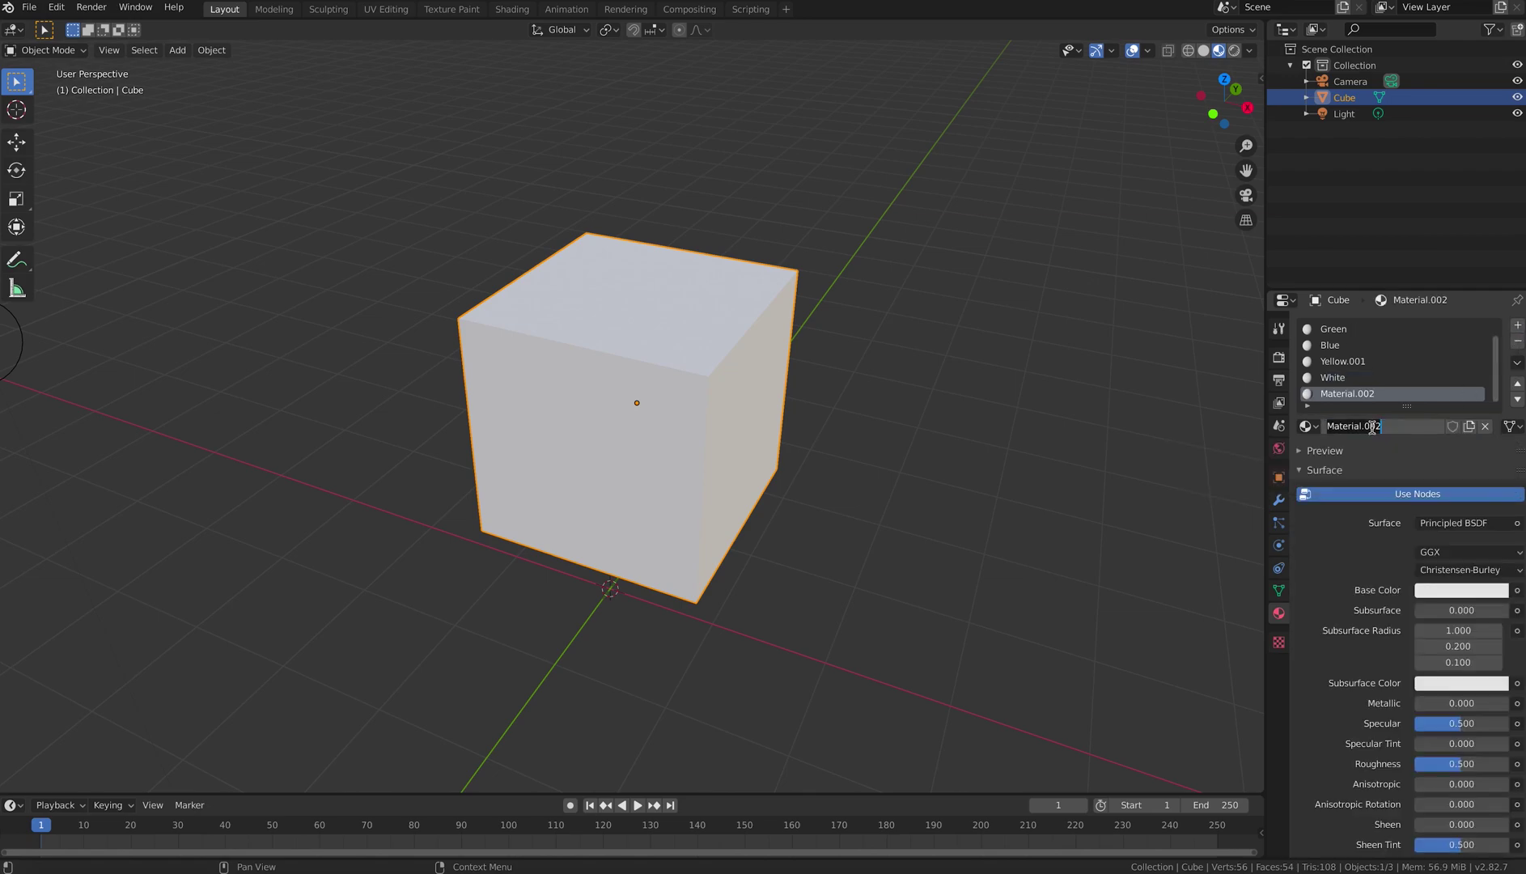
type("Orange")
key("Return")
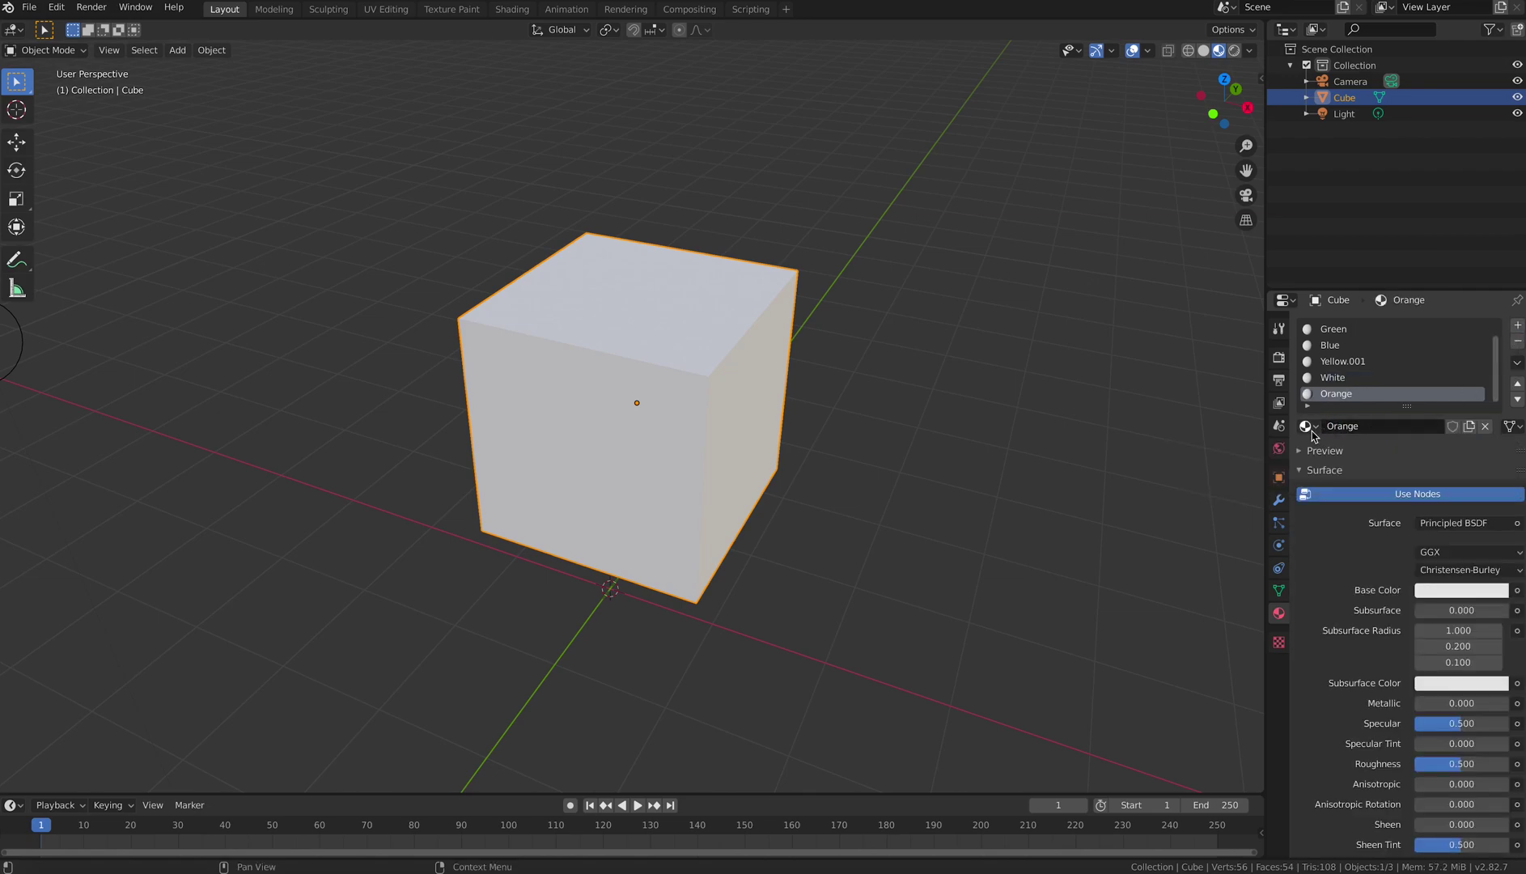
left_click(1308, 426)
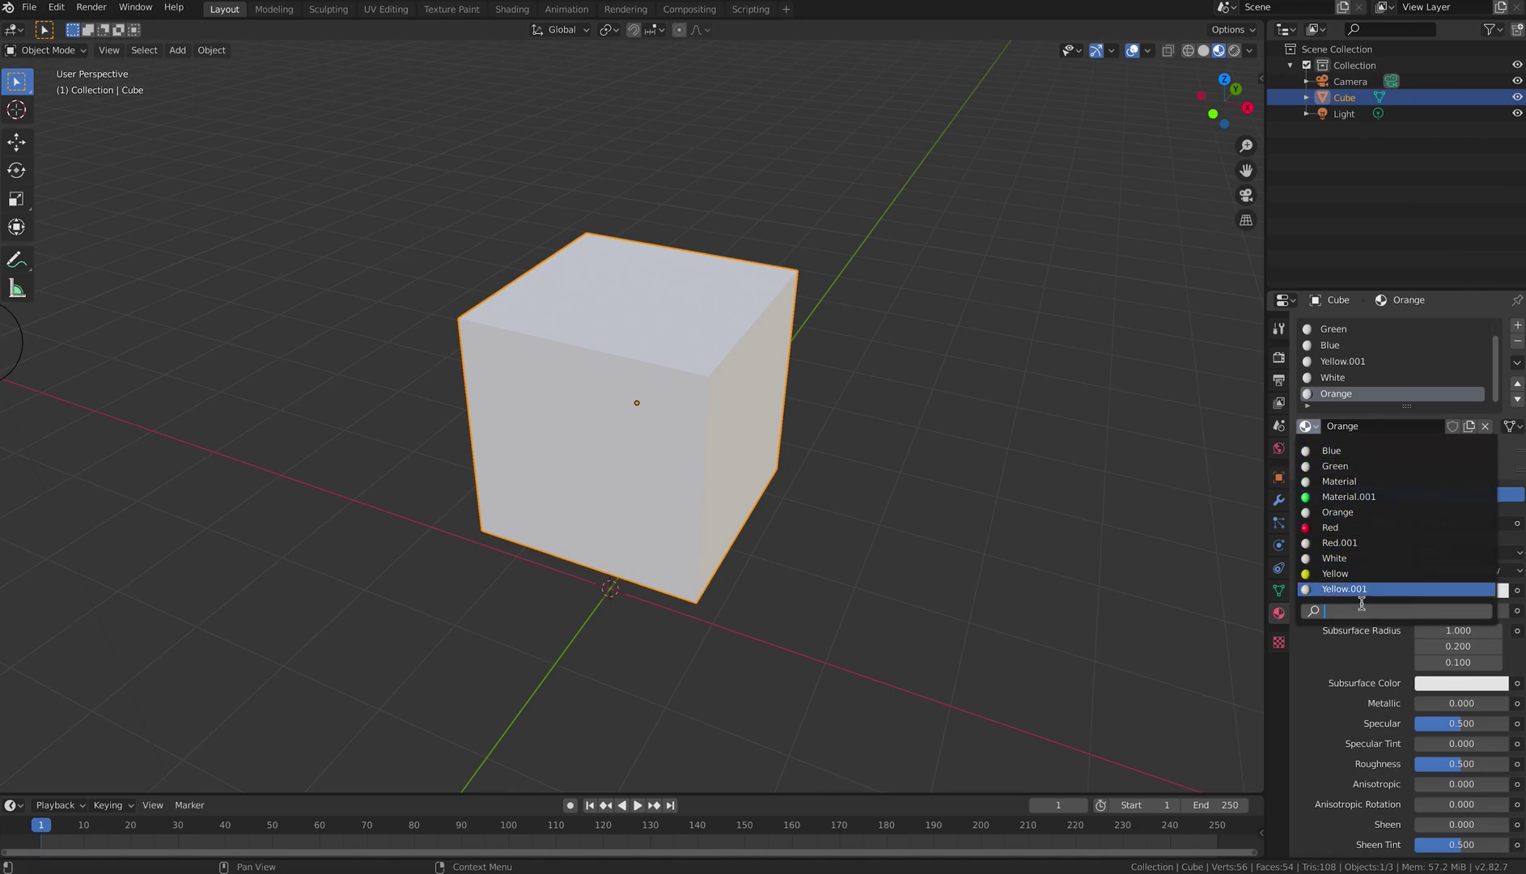
scroll(1395, 353, "up", 1)
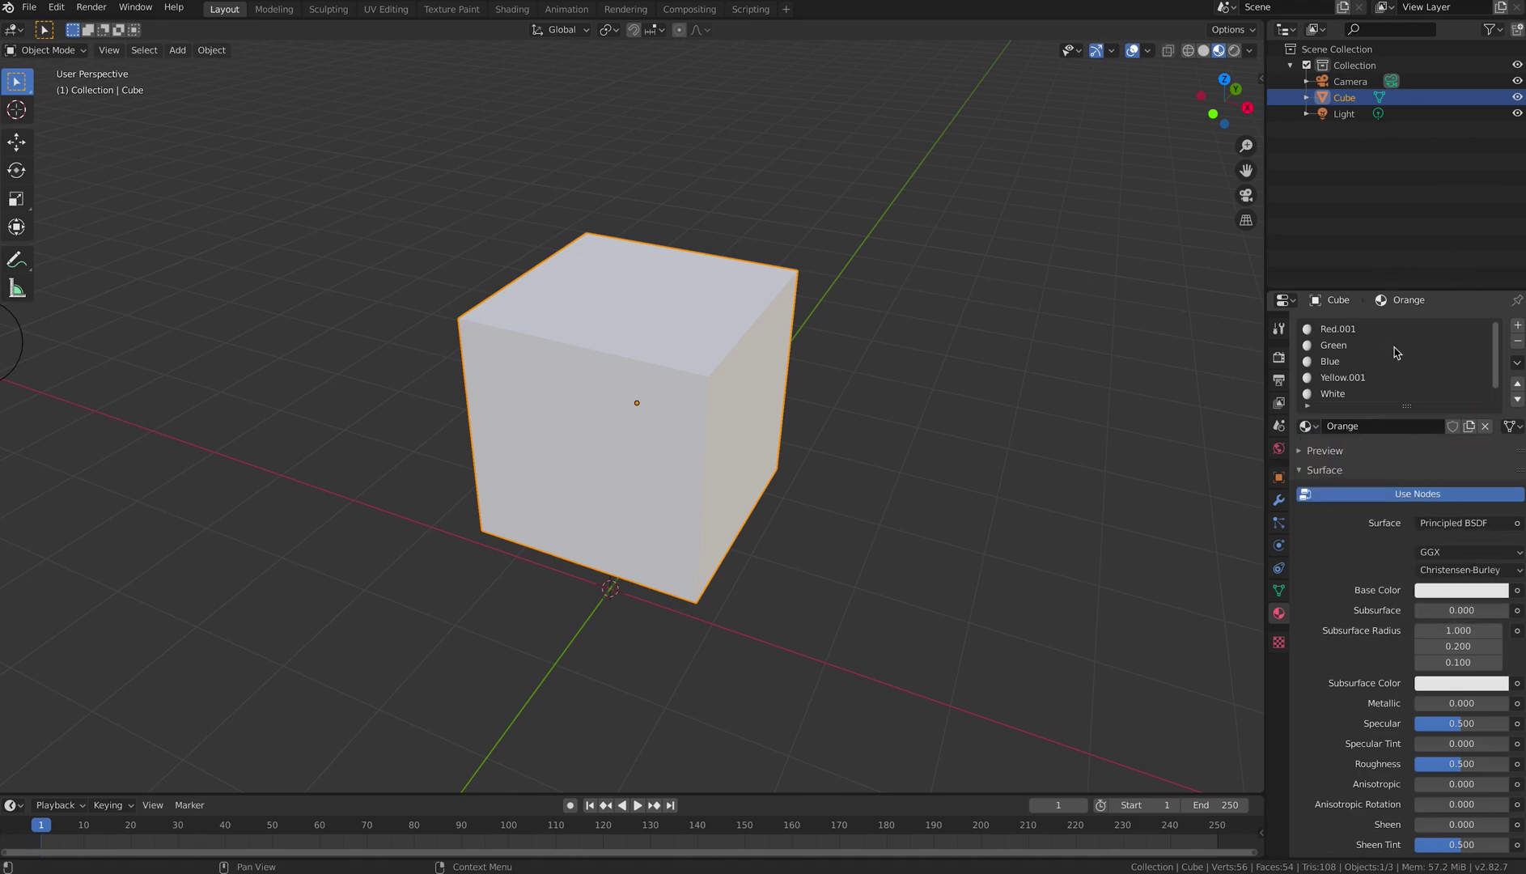
Set the Red.001 material's base colour to fully saturated red and the Green material's to green.
left_click(1337, 330)
left_click(1443, 591)
left_click(1427, 441)
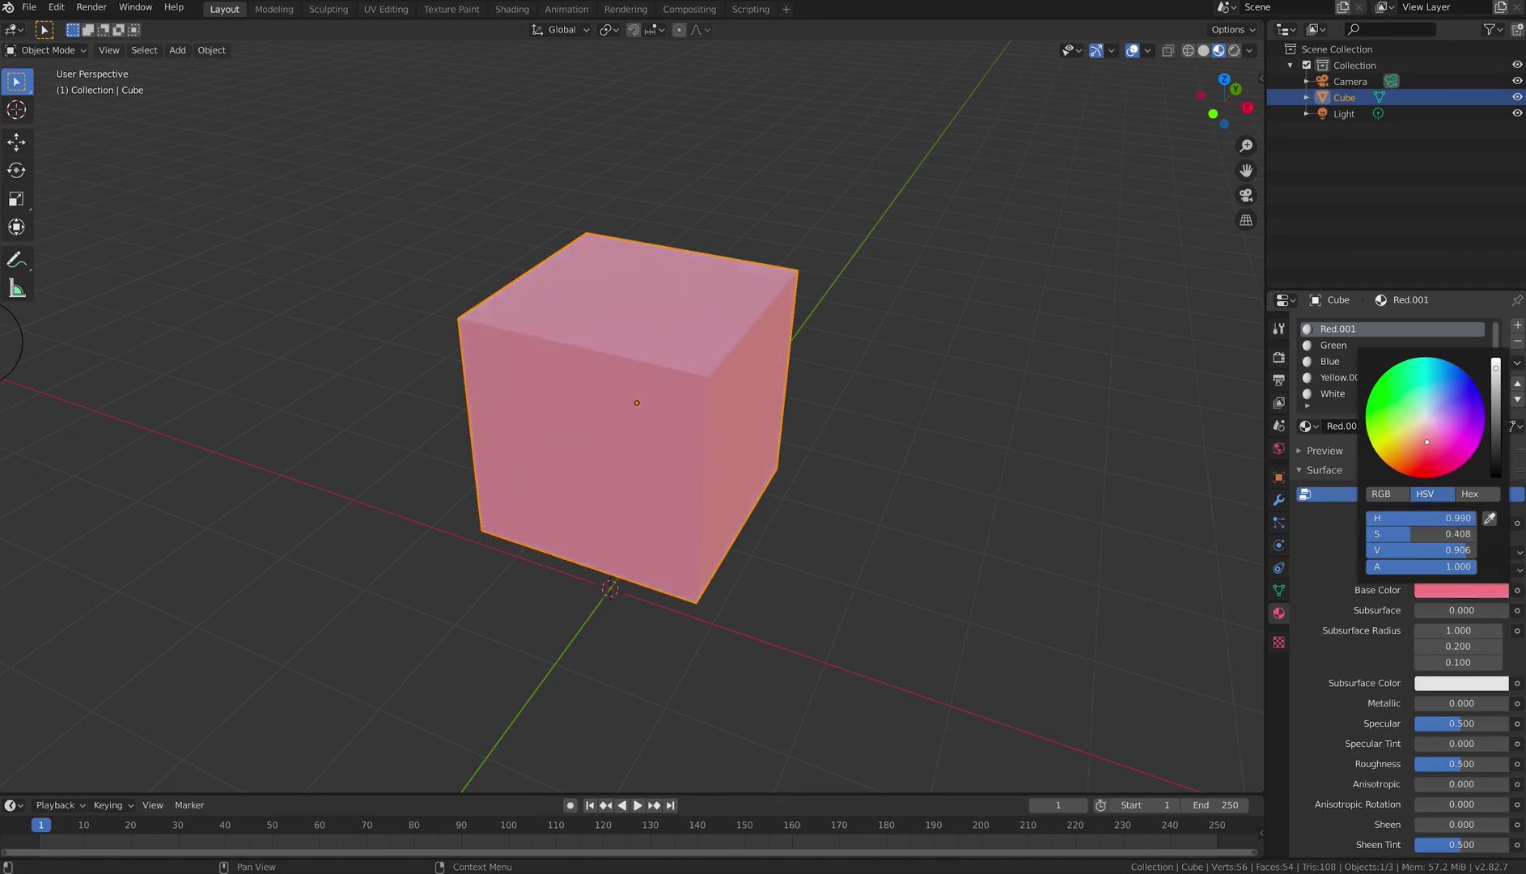
left_click_drag(1427, 442, 1430, 475)
left_click(1376, 345)
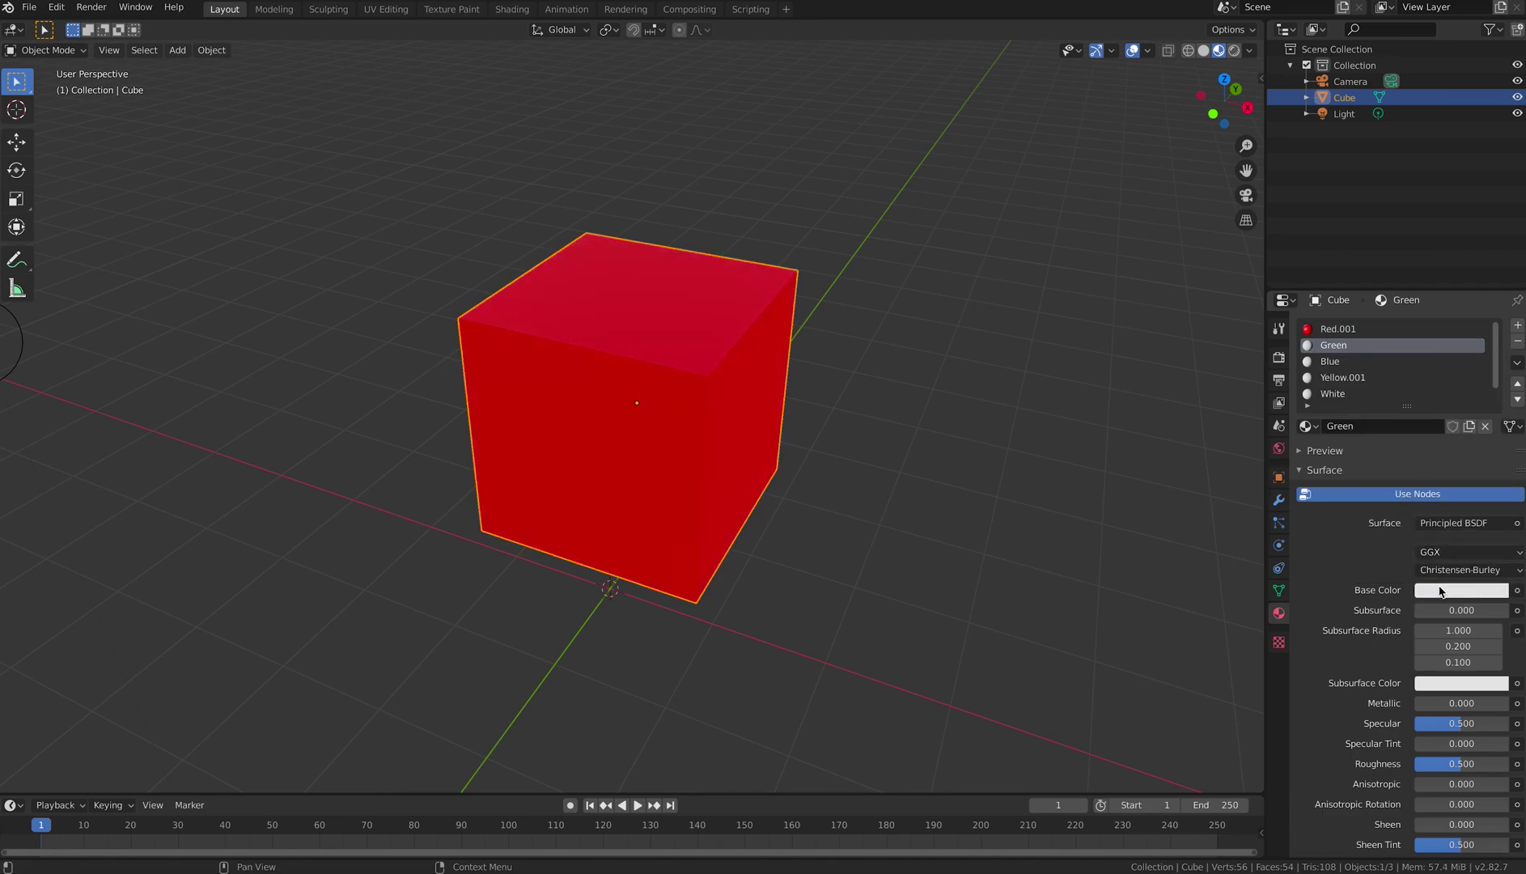
left_click(1440, 599)
left_click(1398, 434)
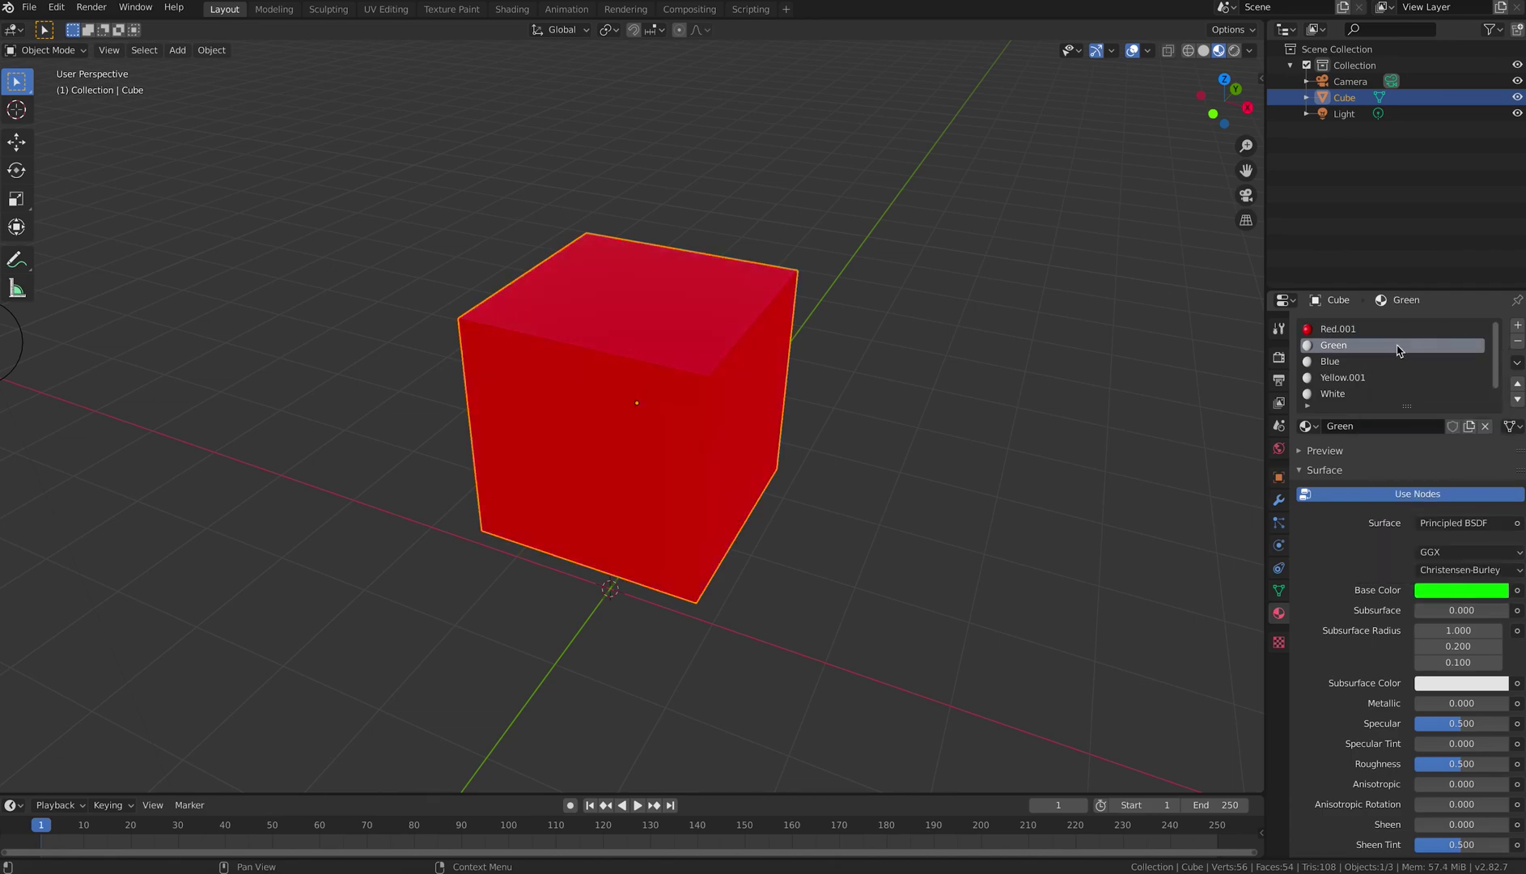
Set the Blue material's base colour to blue, then bring up the material list for the Yellow.001 slot.
left_click(1336, 362)
left_click(1439, 593)
left_click(1436, 433)
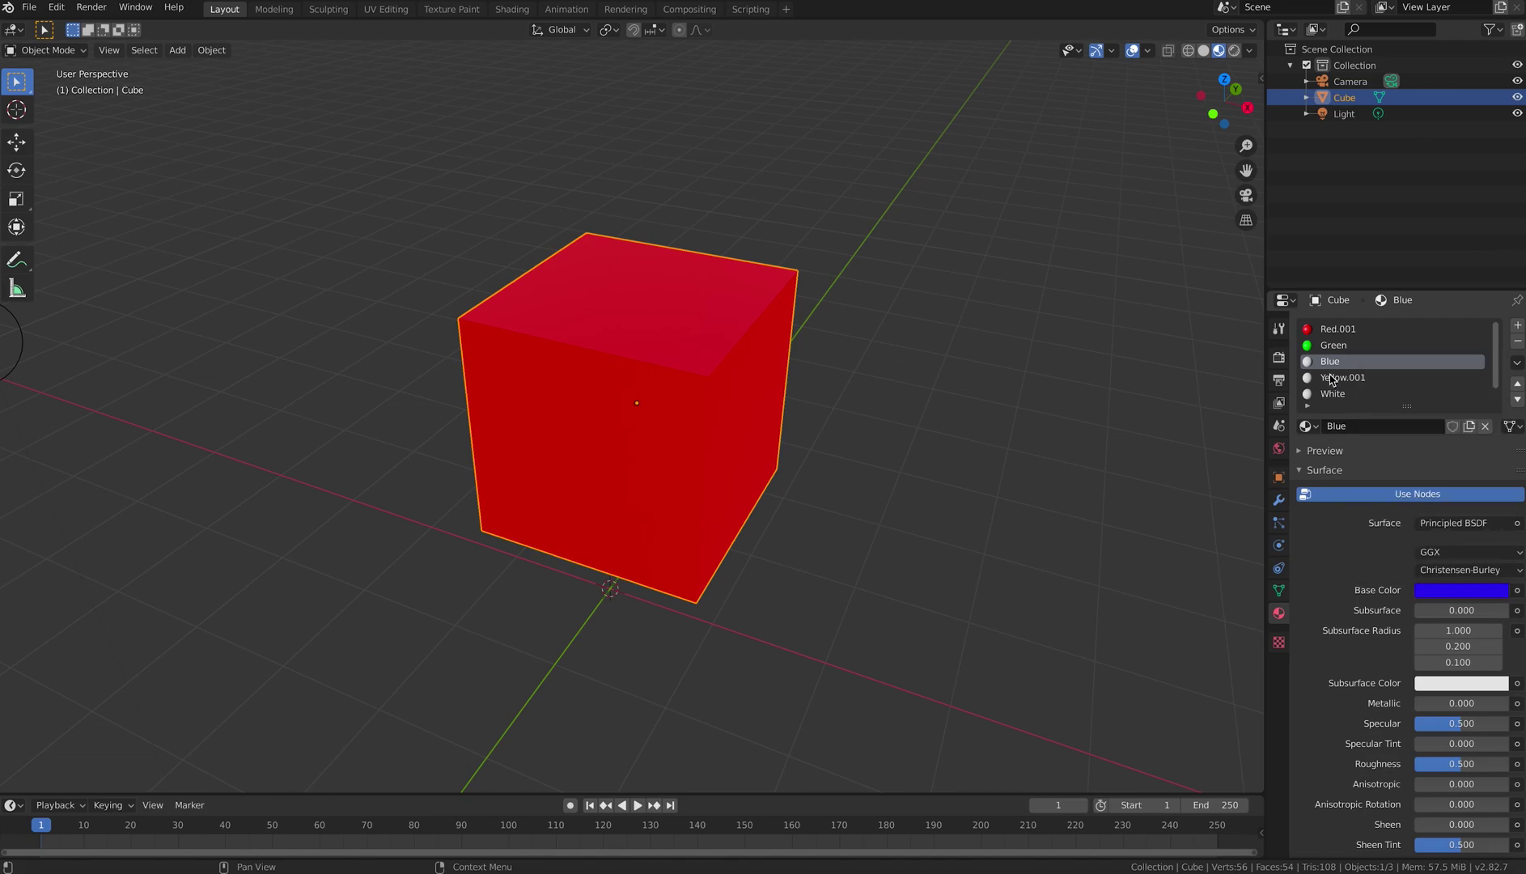
left_click(1336, 378)
left_click(1306, 426)
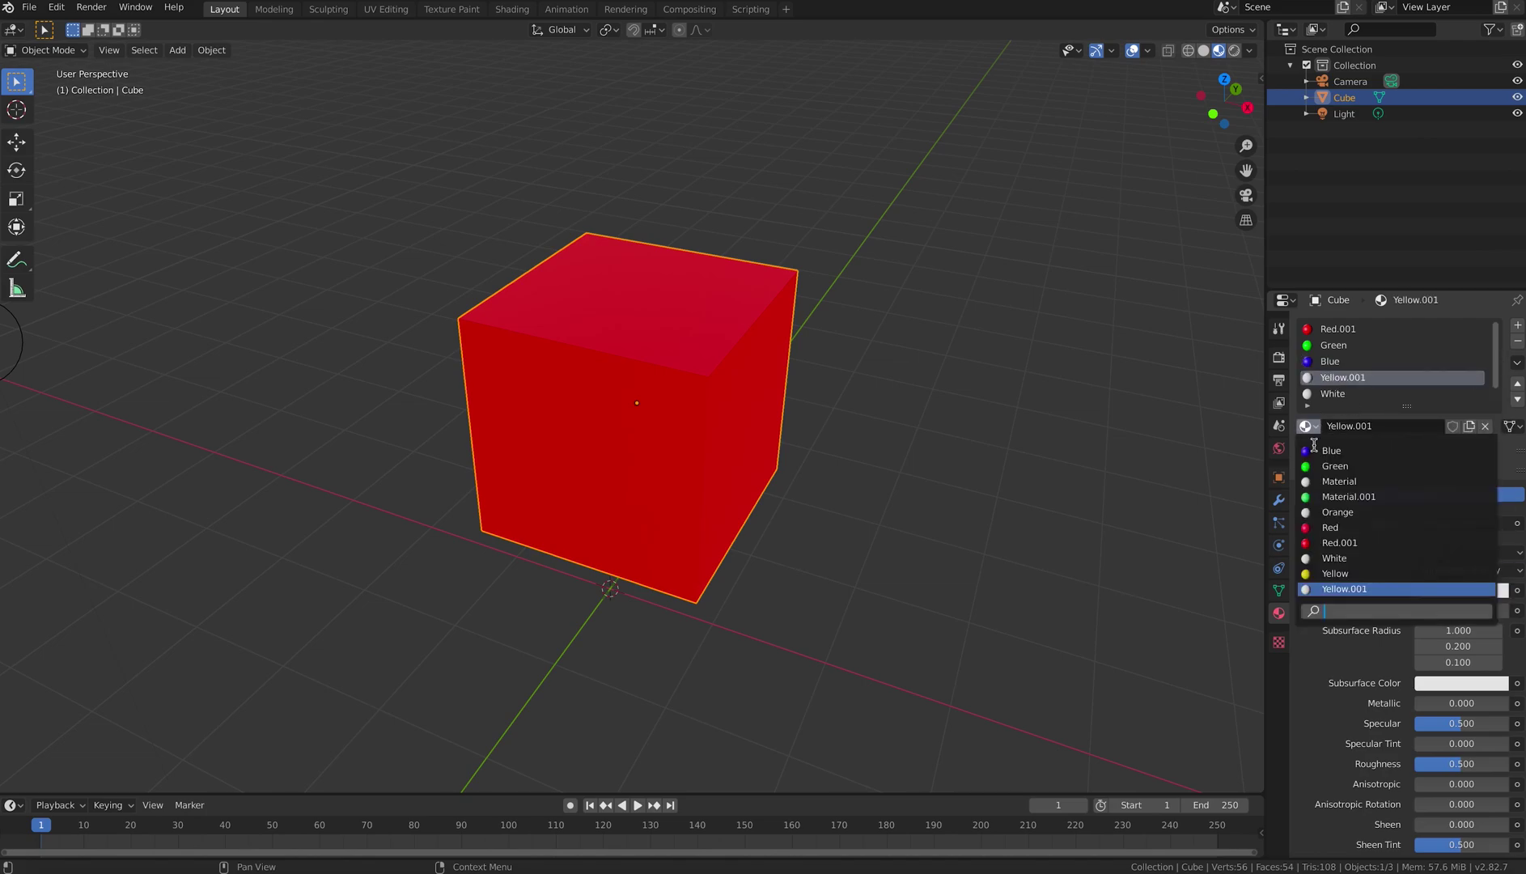
Put the existing Yellow material in the Yellow.001 slot and give Orange a reddish-orange base colour.
left_click(1327, 576)
left_click(1334, 395)
scroll(1335, 396, "down", 1)
left_click(1343, 395)
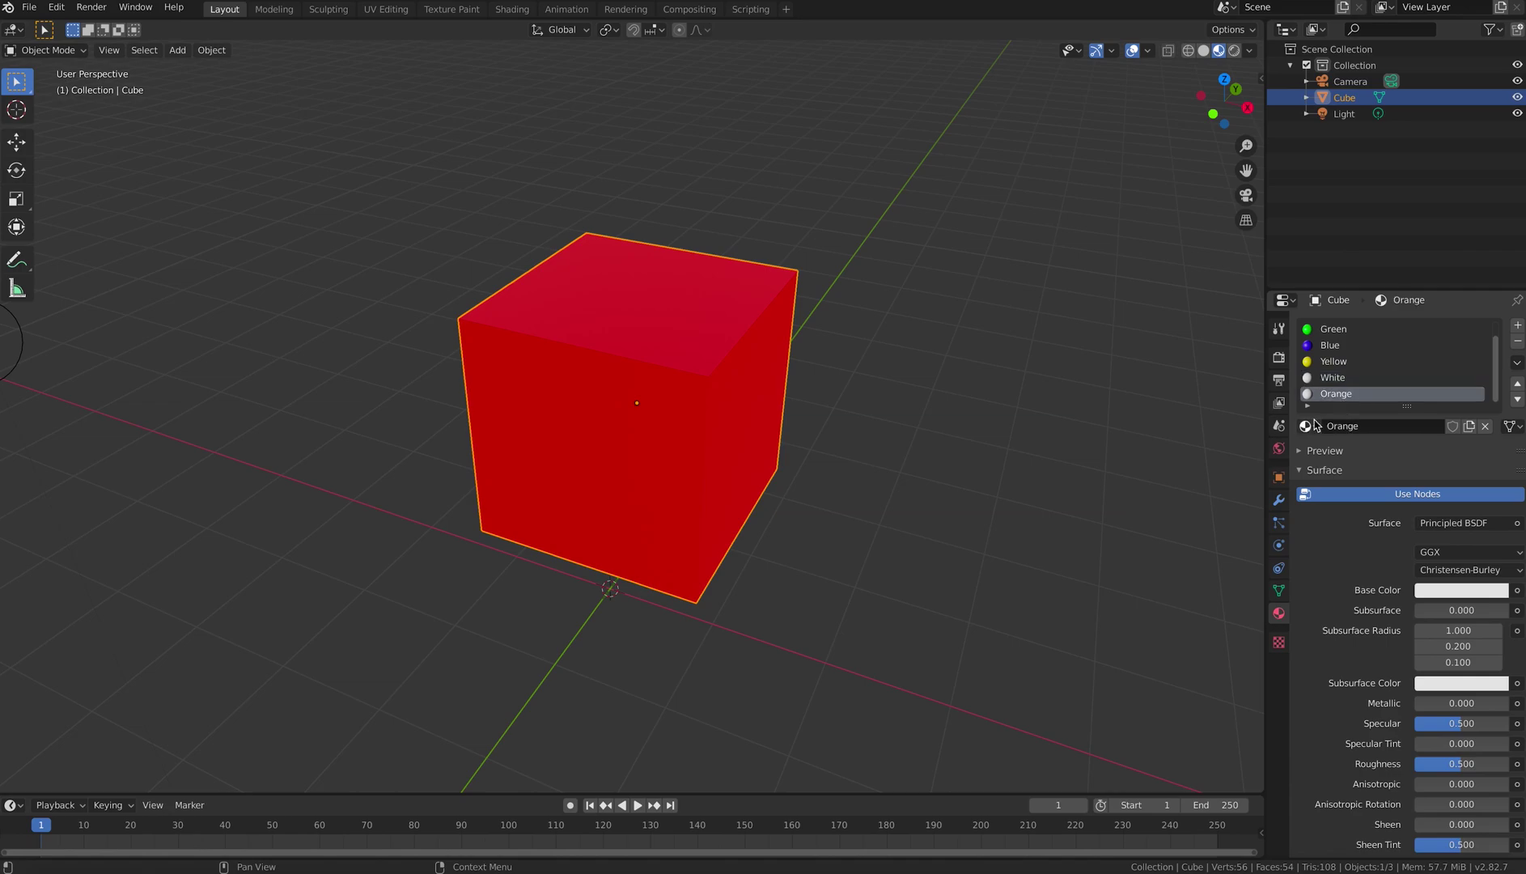
left_click(1461, 590)
left_click(1416, 451)
left_click_drag(1424, 533, 1433, 534)
In Edit Mode with face selection, select six scattered faces on the front and +X side.
key("Tab")
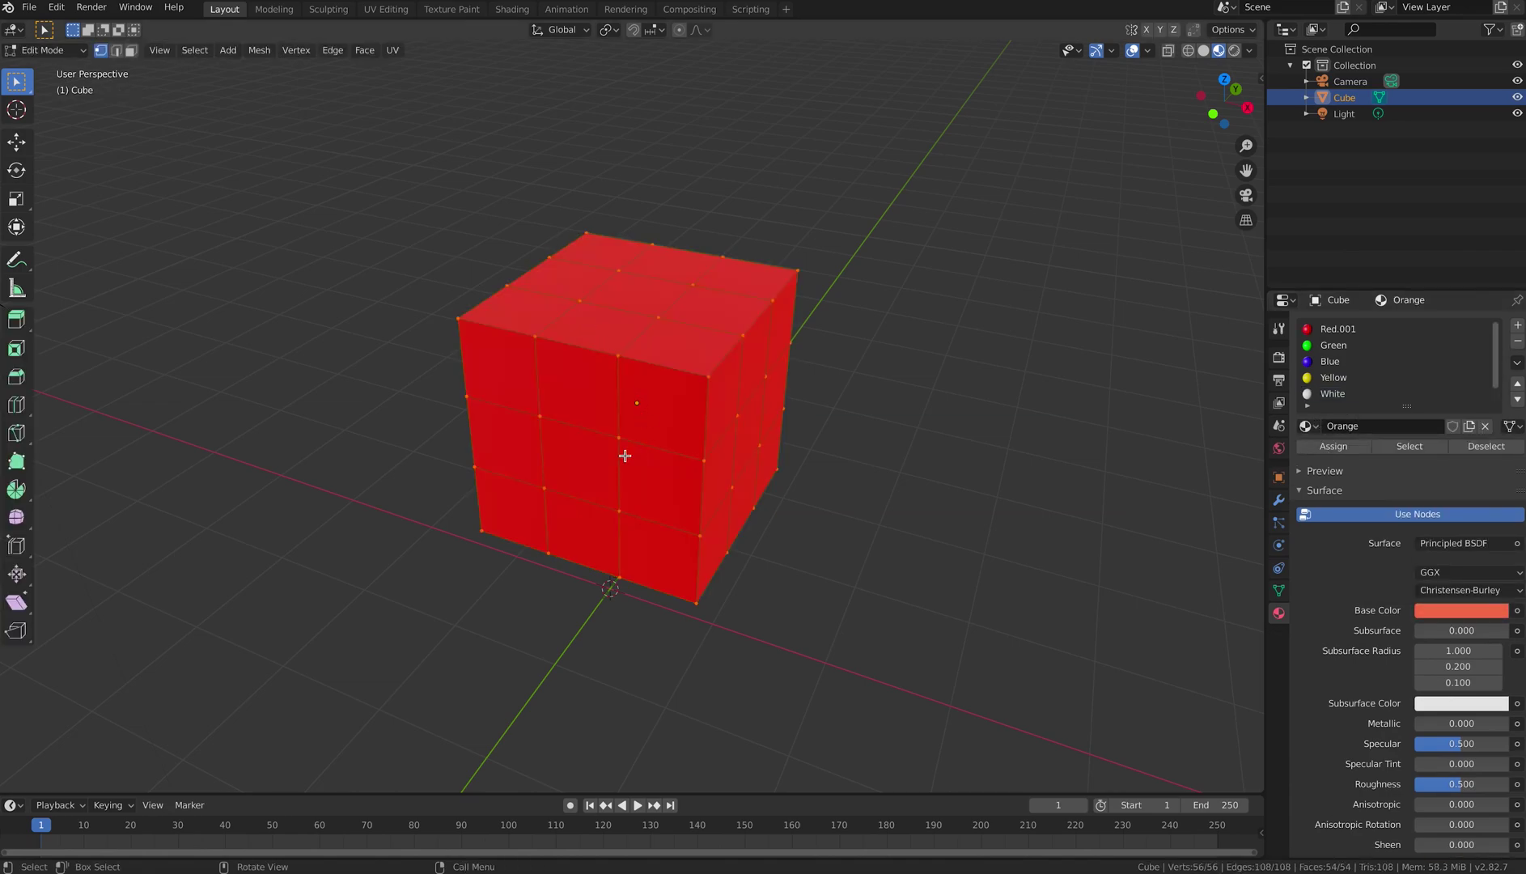
left_click(130, 50)
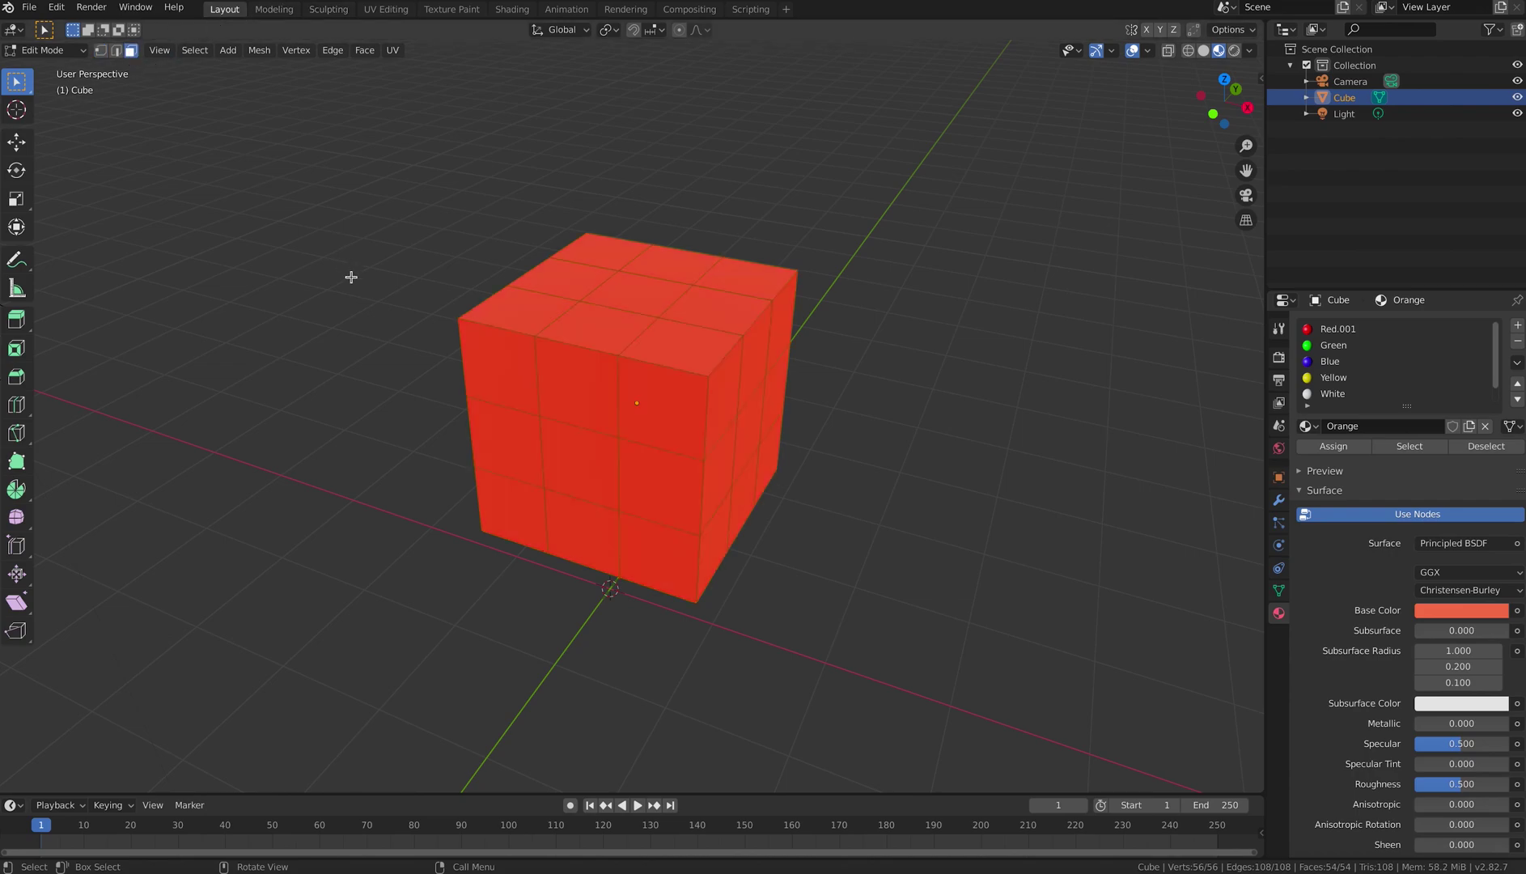
left_click(581, 471)
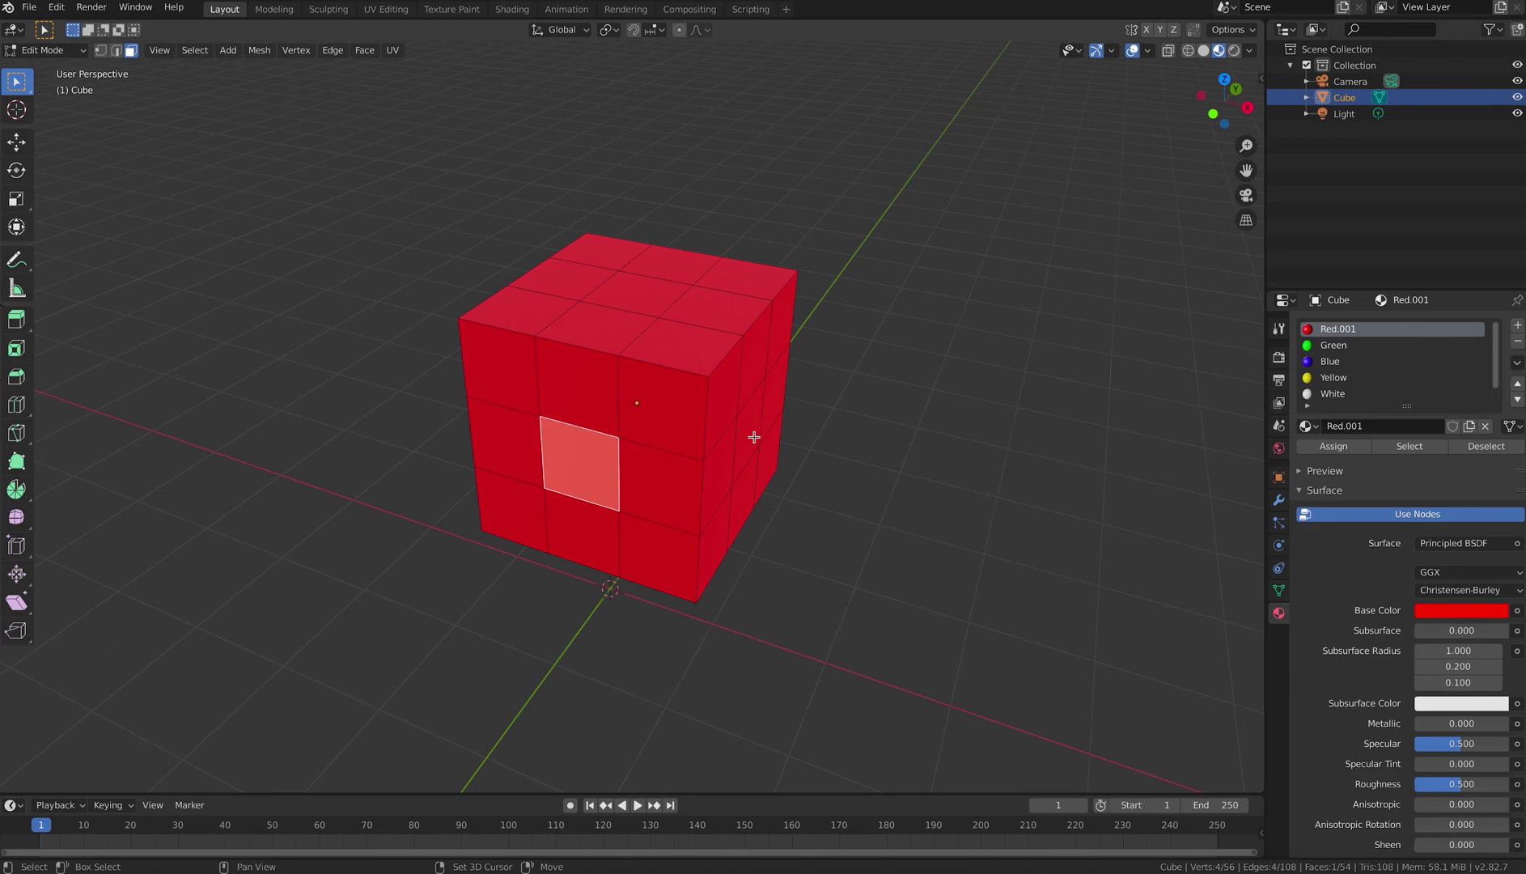
left_click(666, 417, "shift")
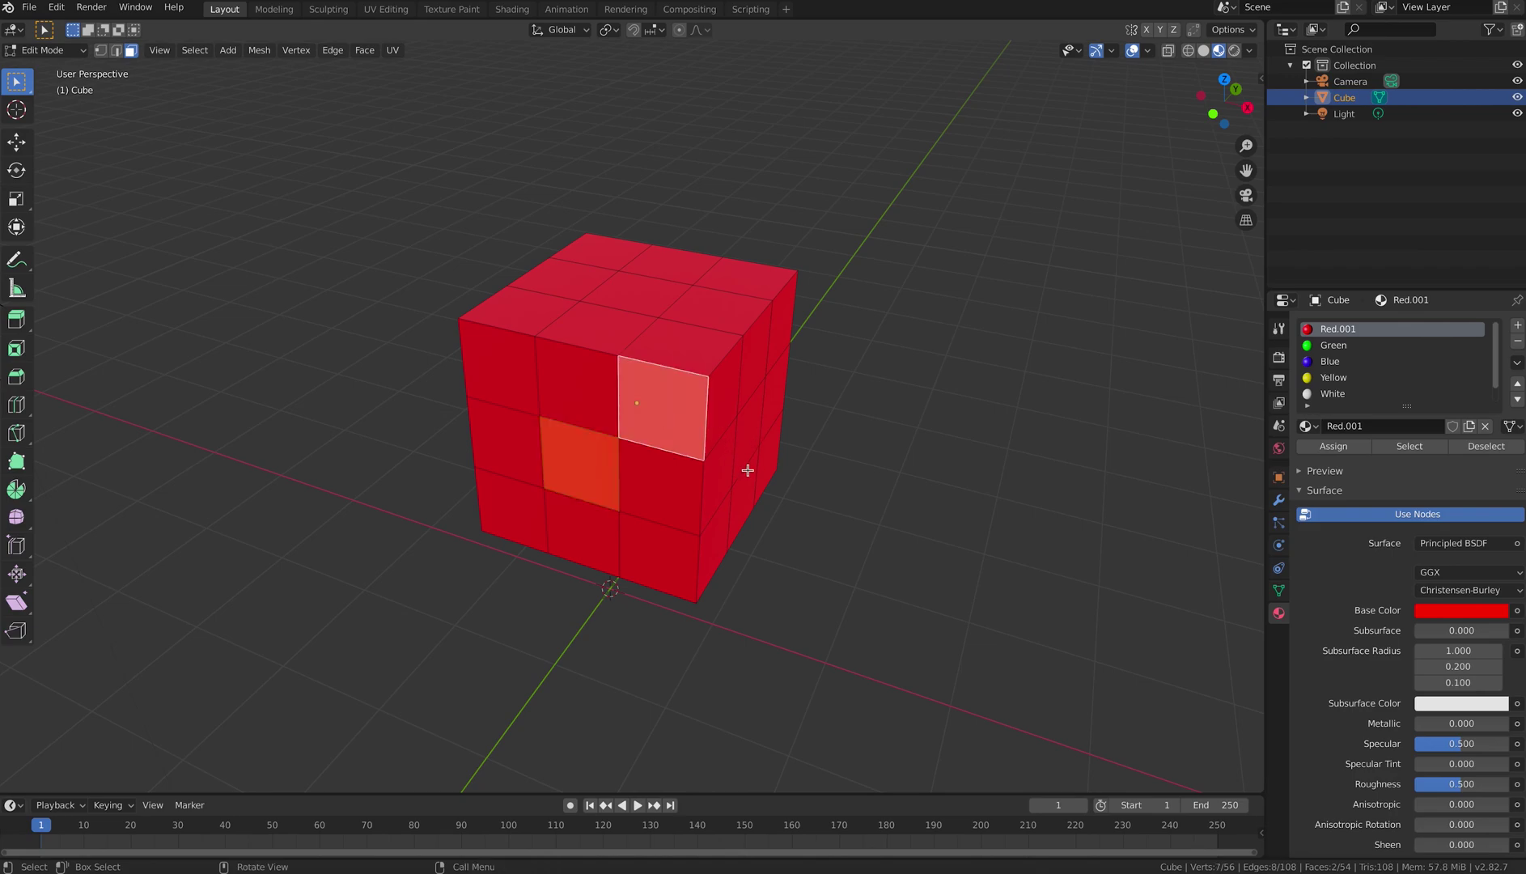
middle_click_drag(743, 467, 563, 443)
left_click(563, 443, "shift")
left_click(645, 501, "shift")
middle_click_drag(646, 502, 747, 507)
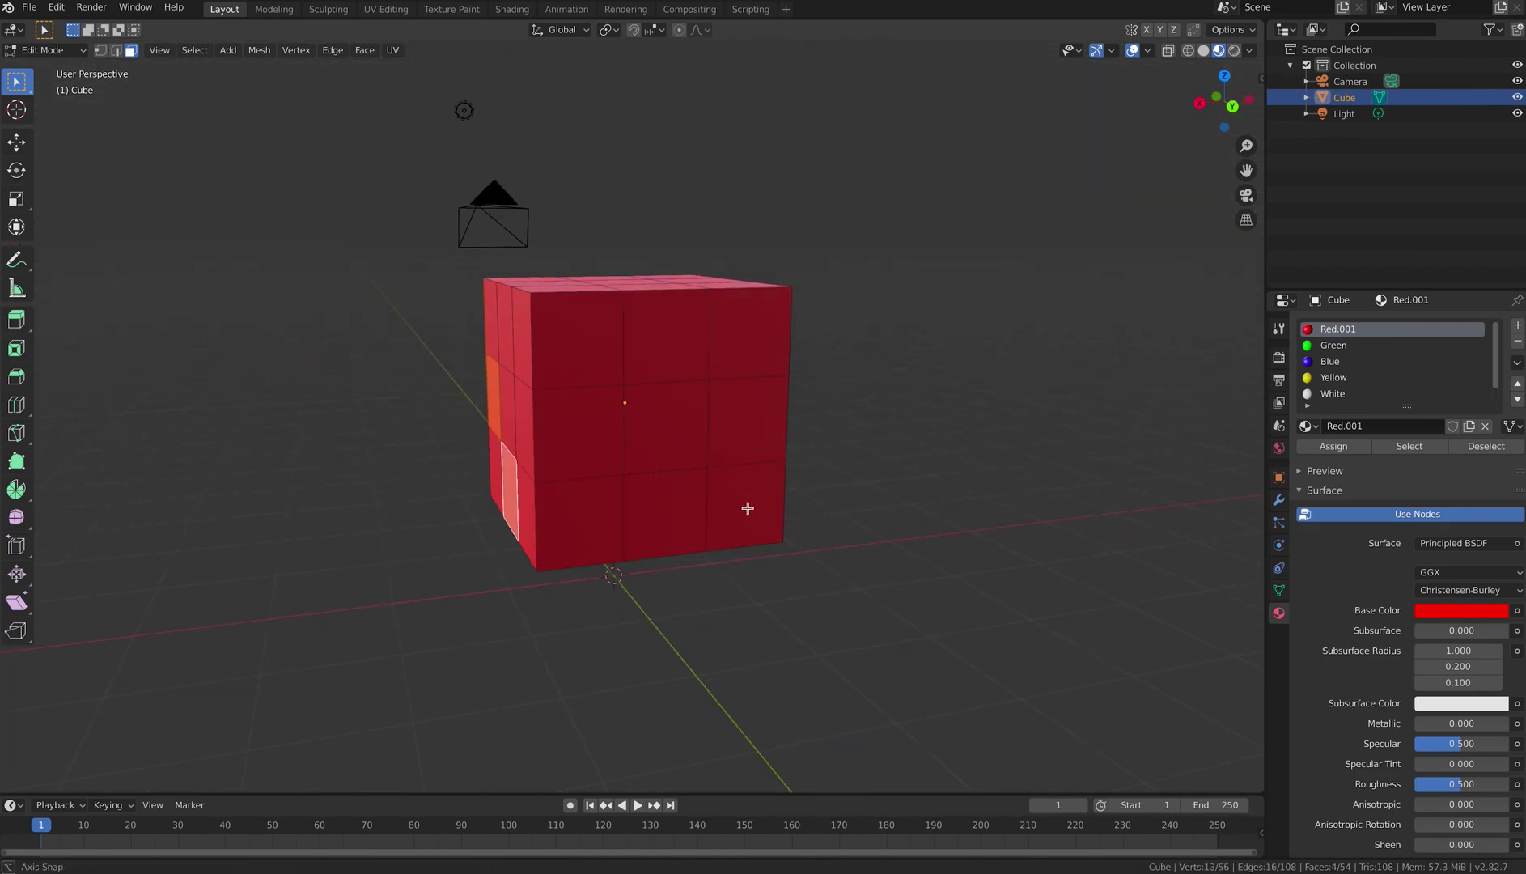
left_click(580, 344, "shift")
left_click(743, 423, "shift")
Add five more bottom and top faces and assign the selection the Green material.
middle_click_drag(1039, 535, 663, 508)
left_click(618, 513, "shift")
left_click(663, 507, "shift")
left_click(598, 583, "shift")
middle_click_drag(597, 583, 622, 350)
left_click(622, 350, "shift")
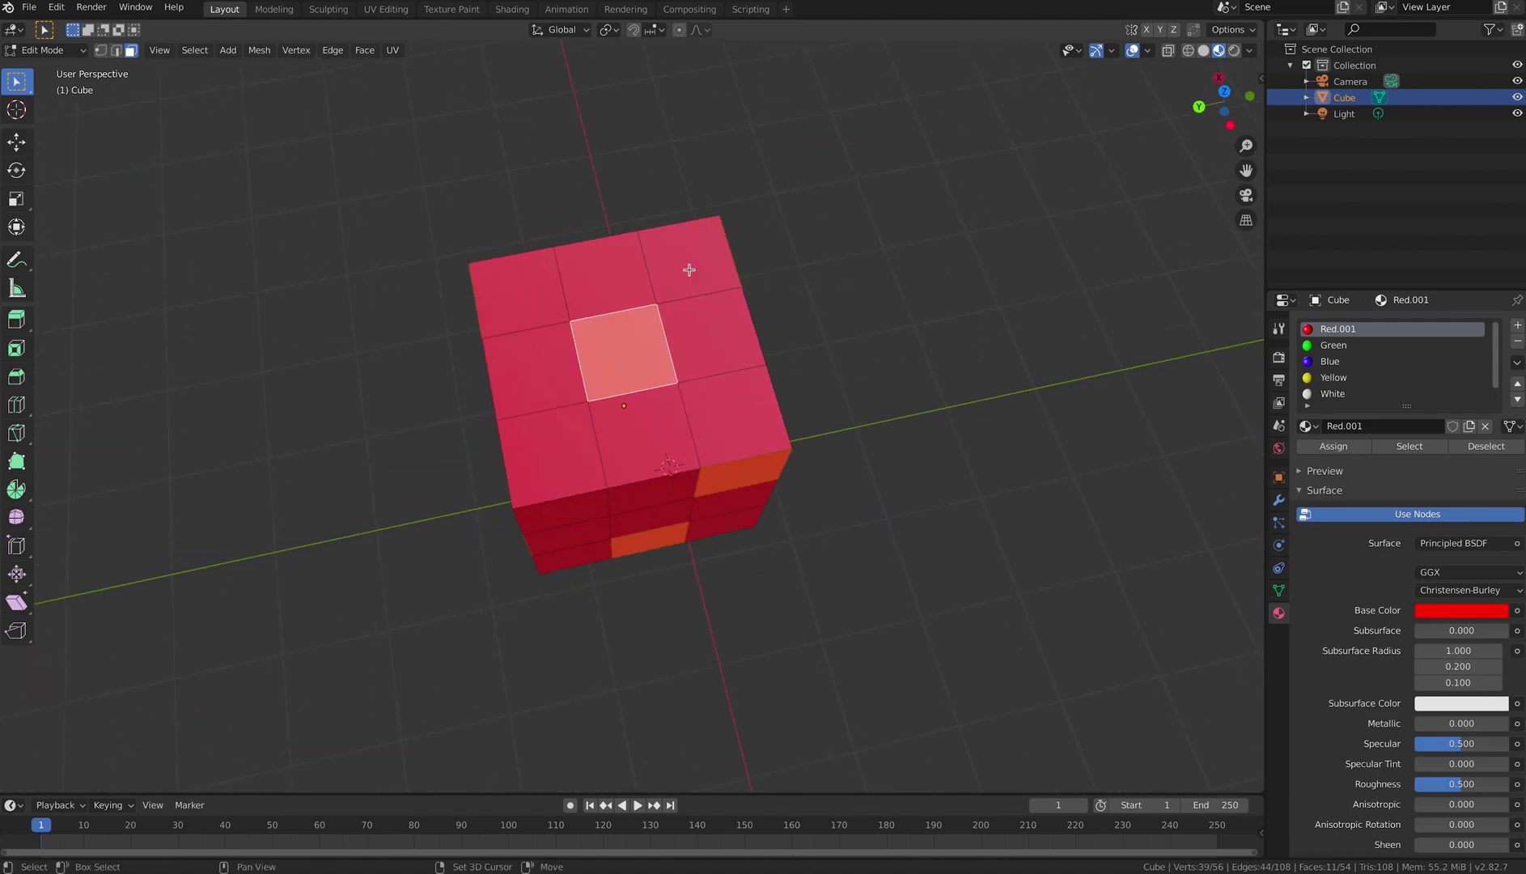
left_click(692, 265, "shift")
left_click(1339, 345)
left_click(1333, 446)
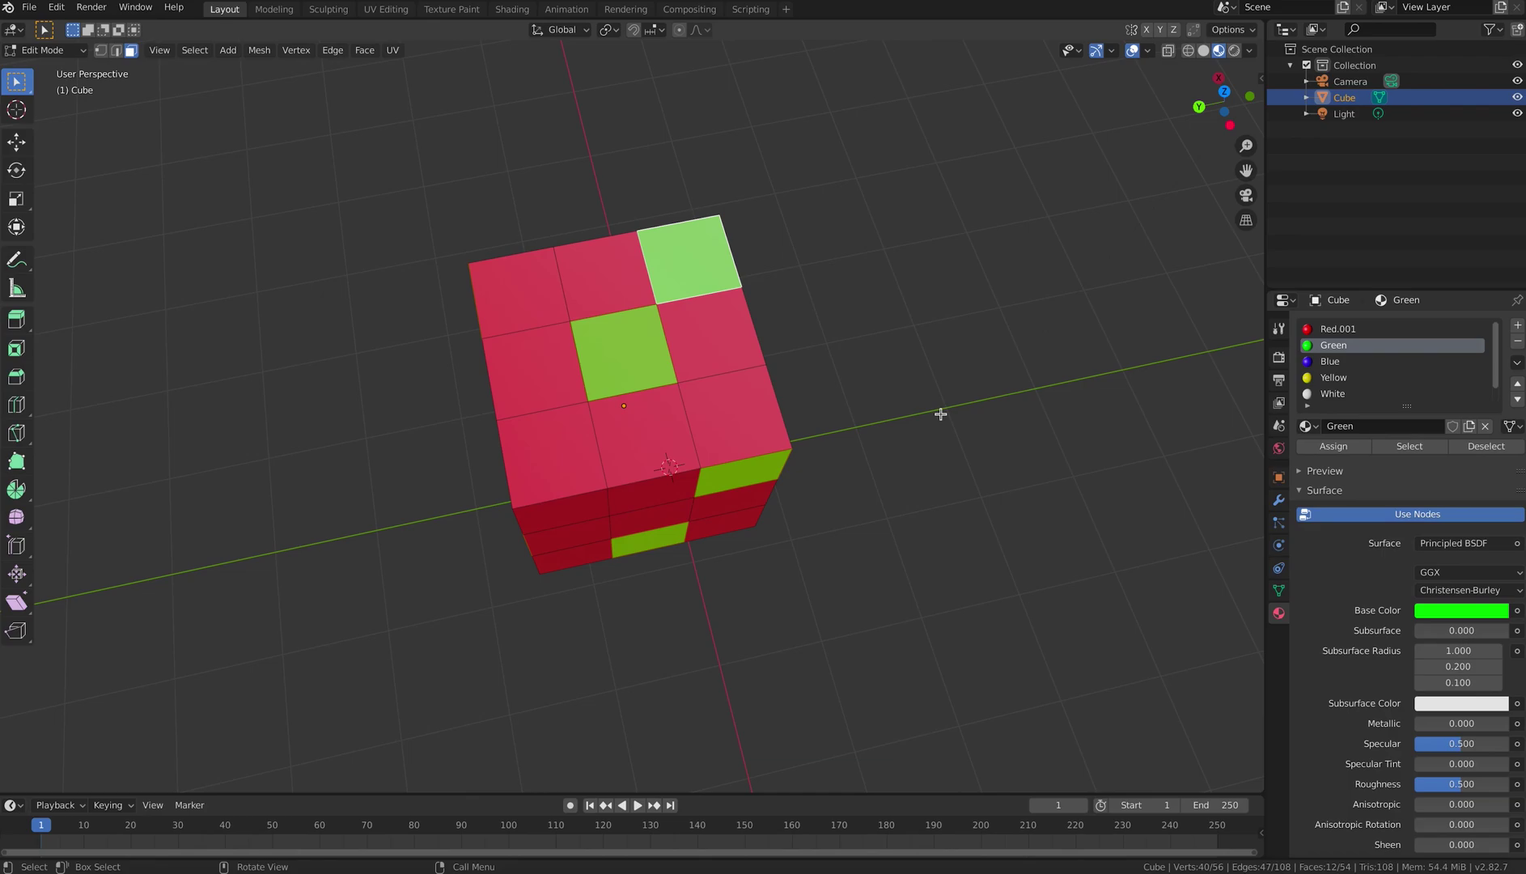
Start a new face selection with top, front and right-side faces of the cube.
middle_click_drag(698, 443, 851, 396)
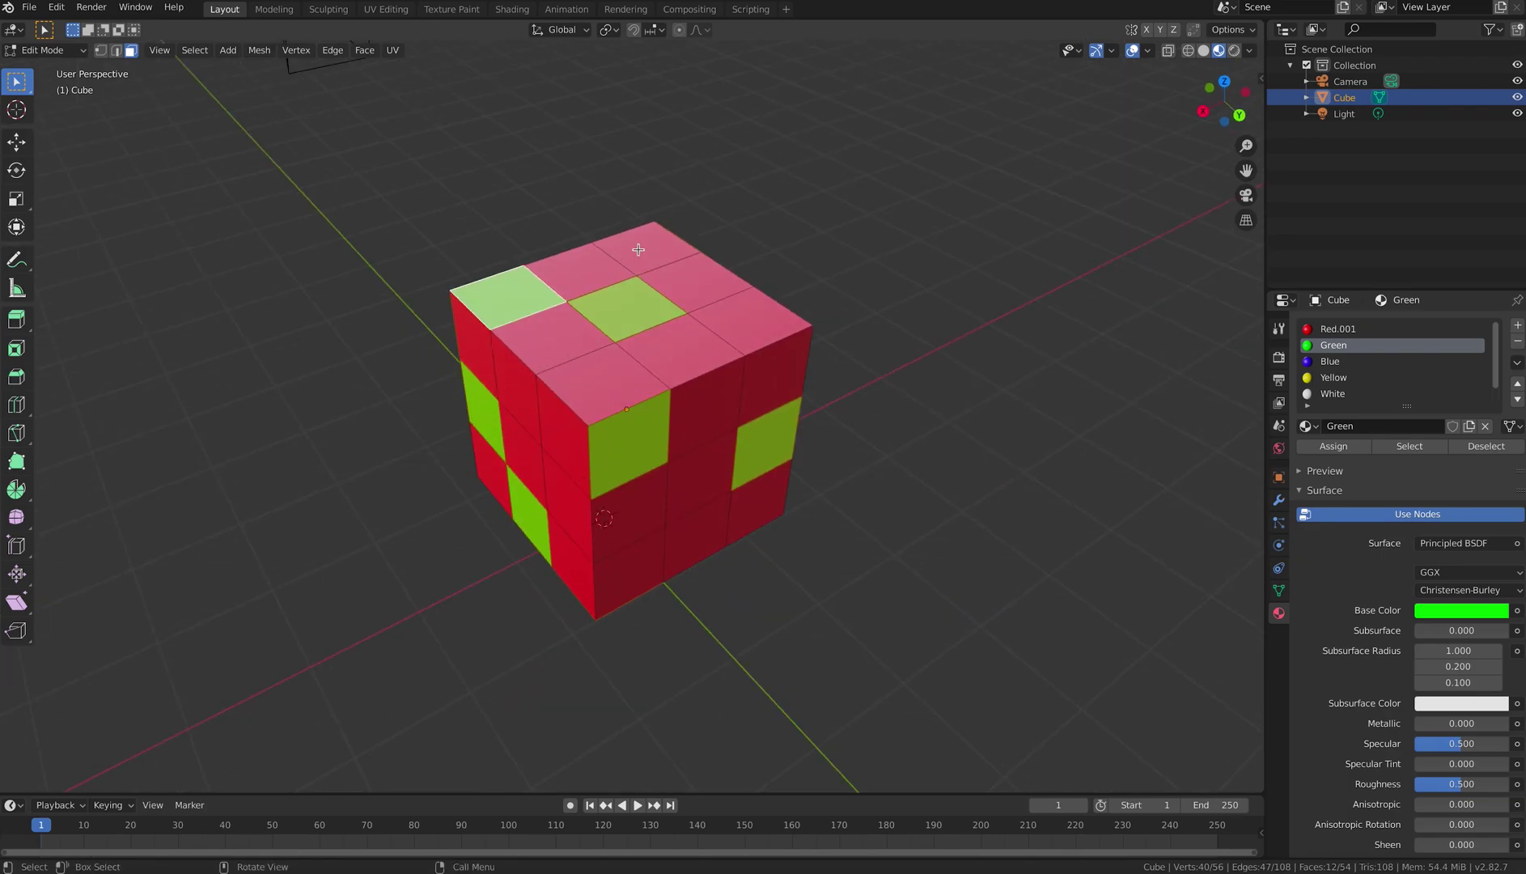
left_click(638, 250)
left_click(682, 356, "shift")
middle_click_drag(817, 447, 624, 403)
left_click(652, 380, "shift")
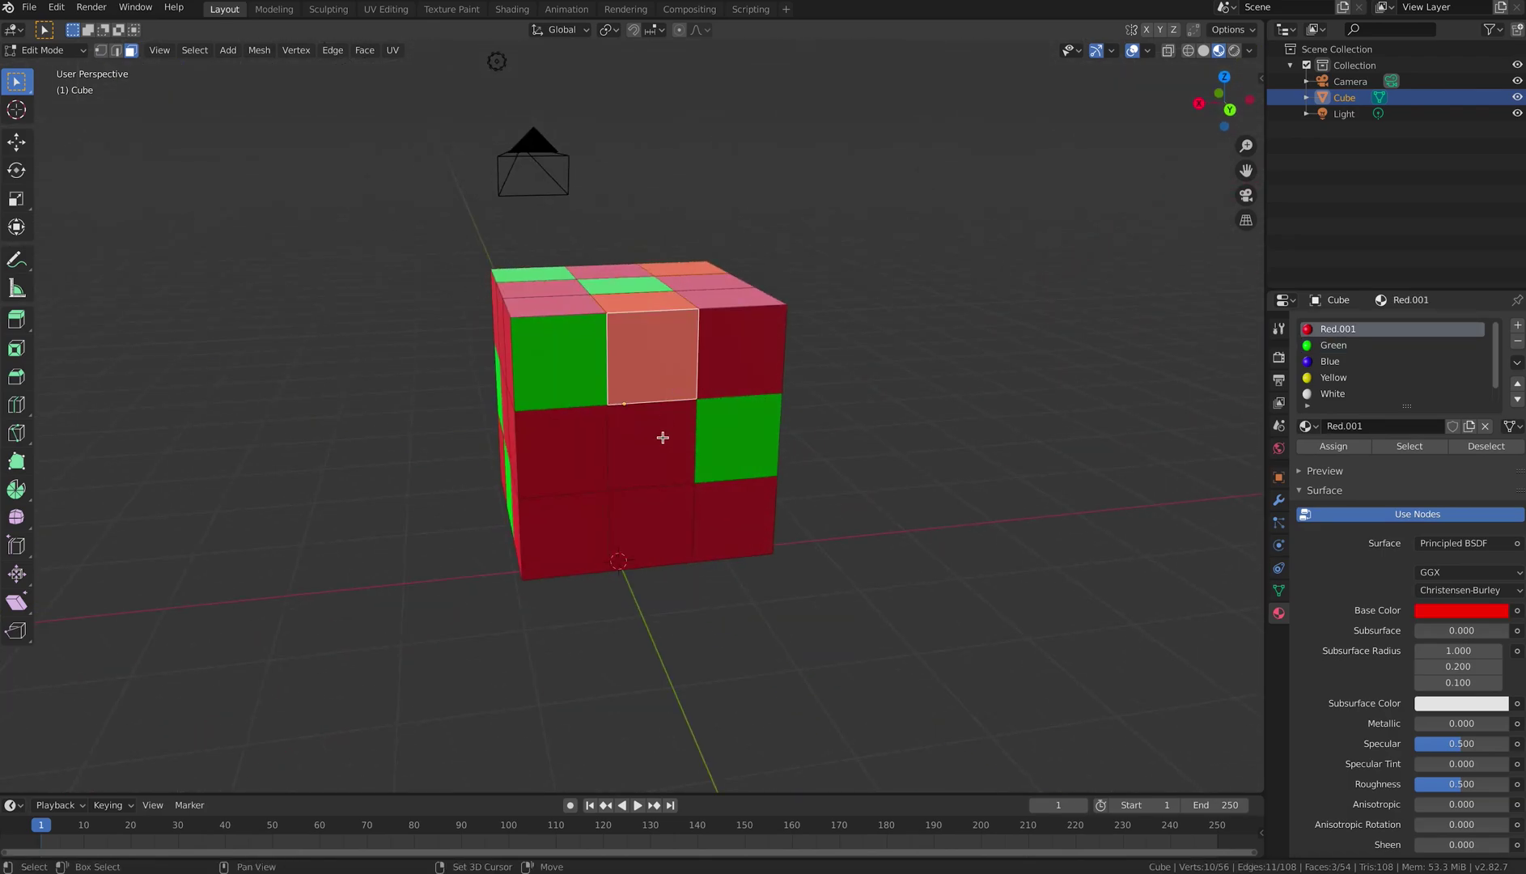
left_click(592, 528, "shift")
middle_click_drag(591, 528, 802, 459)
left_click(692, 539, "shift")
left_click(673, 512, "shift")
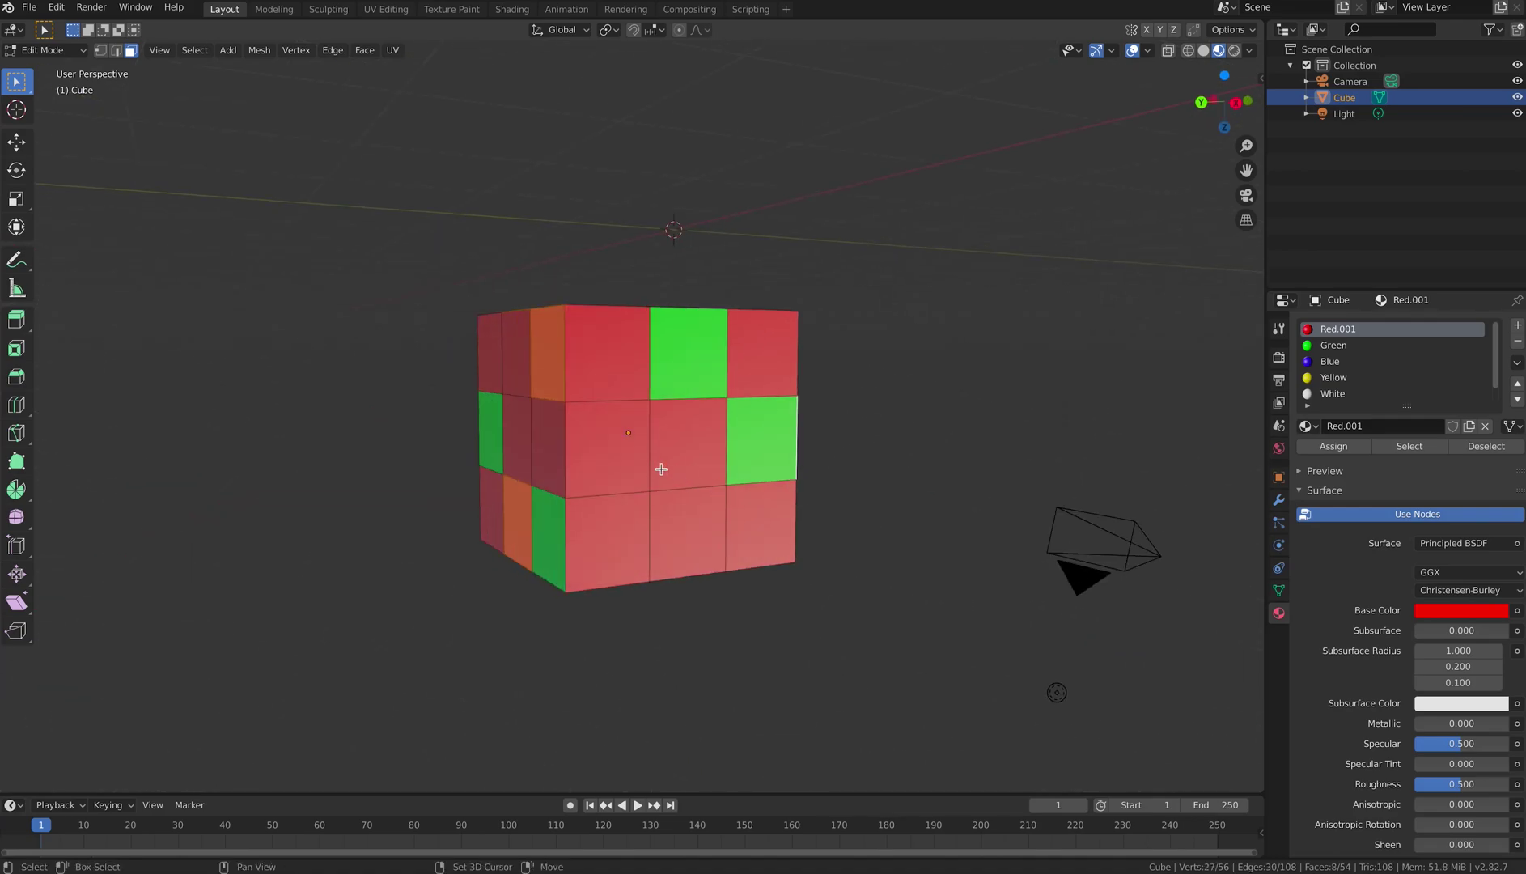
Add five more scattered faces to the new selection.
left_click(634, 445, "shift")
left_click(684, 554, "shift")
middle_click_drag(685, 554, 760, 450)
left_click(760, 450, "shift")
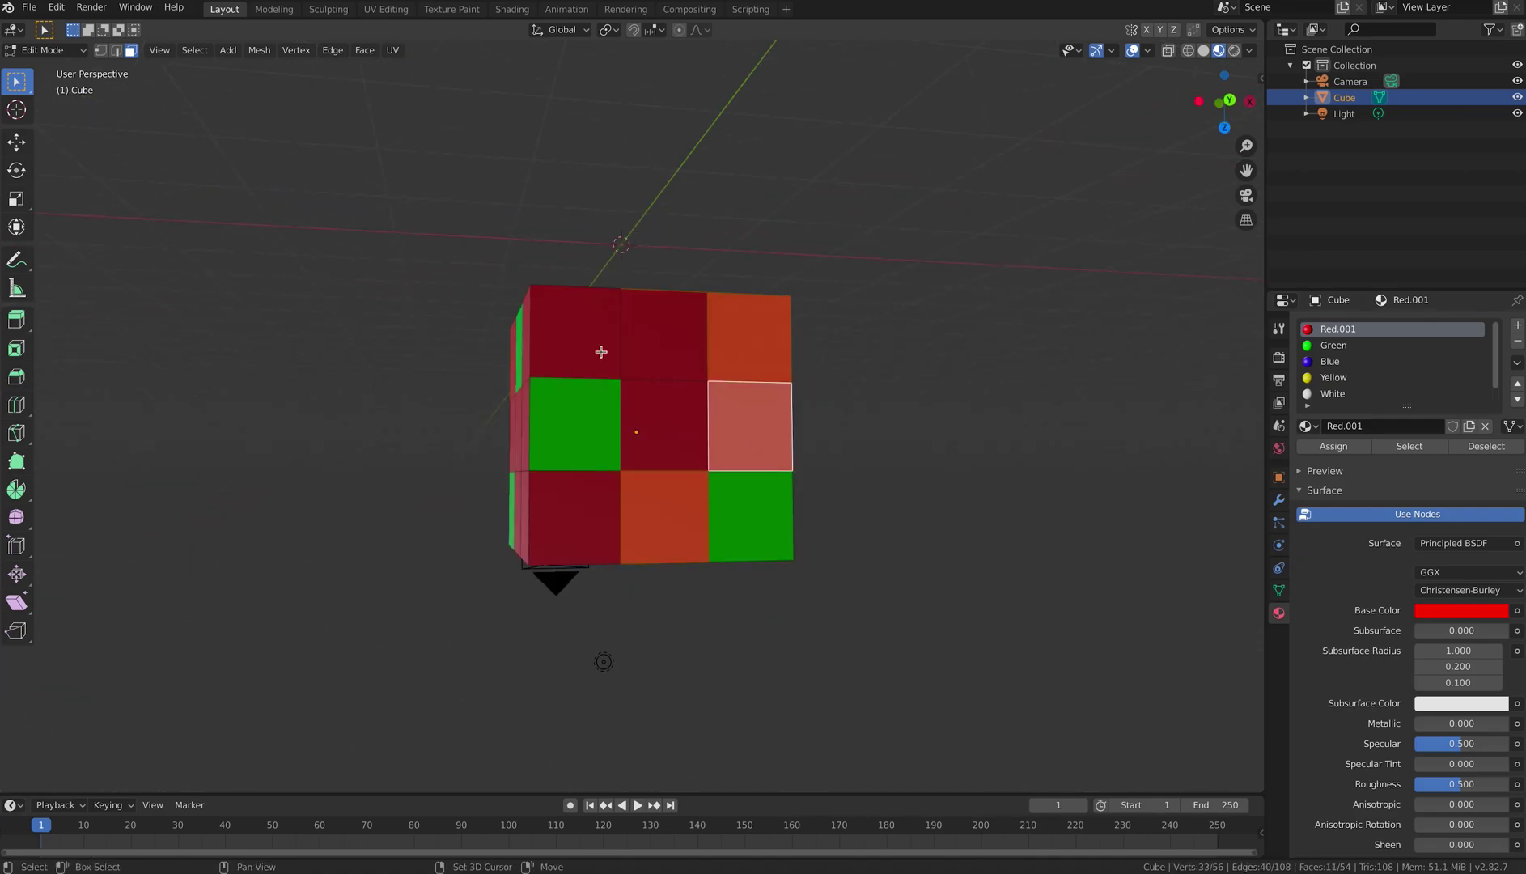
left_click(600, 351, "shift")
middle_click_drag(600, 351, 607, 433)
left_click(607, 433, "shift")
Add one last face and assign the selected faces the Blue material.
left_click(705, 530, "shift")
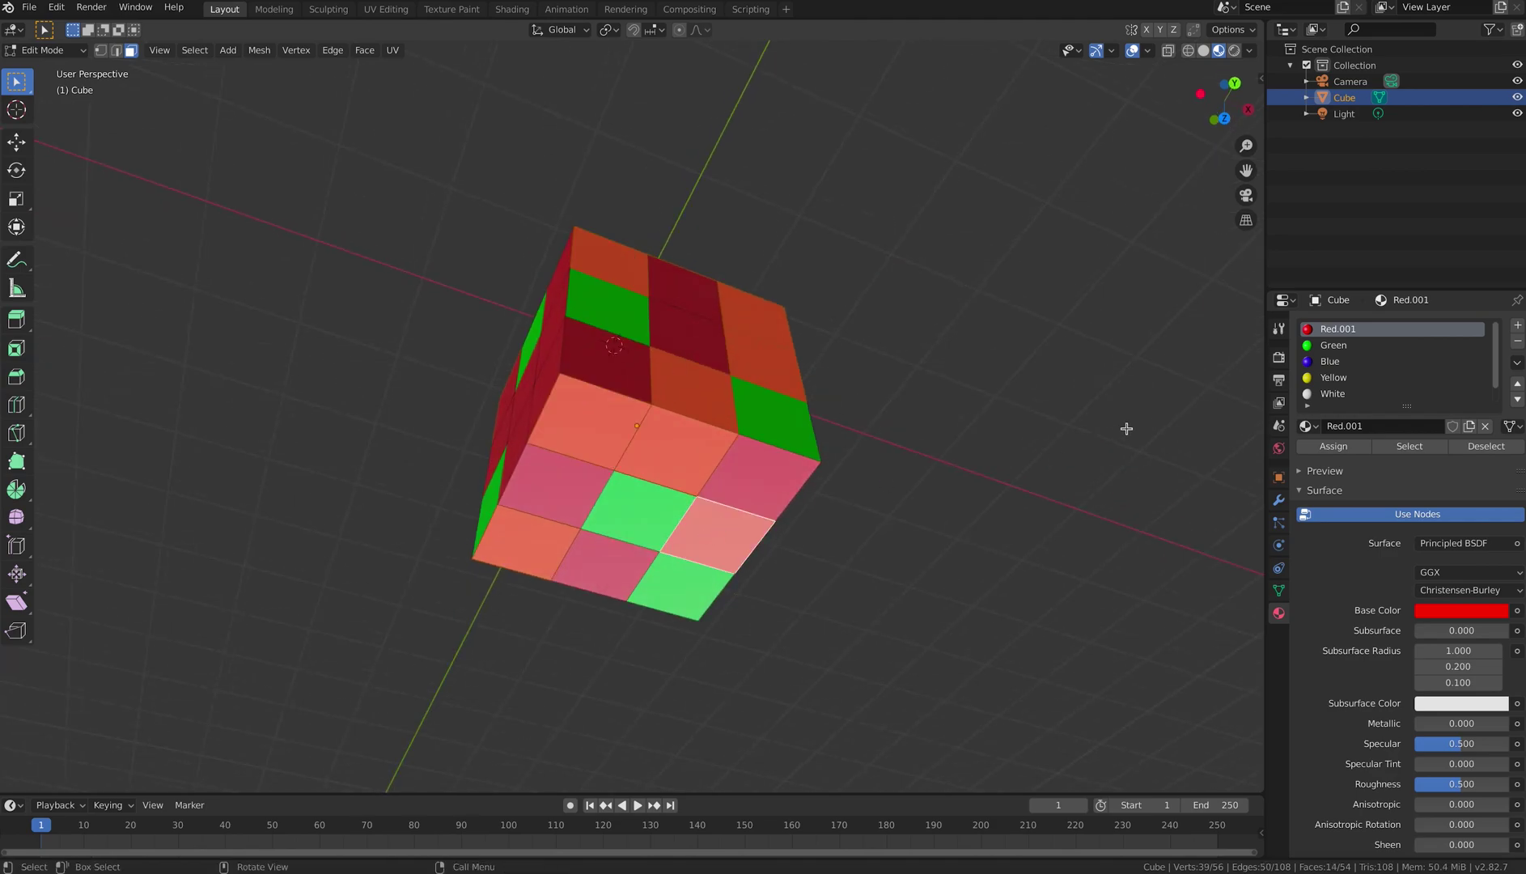
left_click(1328, 364)
left_click(1334, 446)
Select a top face and the centre face and assign them the White material.
middle_click_drag(657, 361, 620, 425)
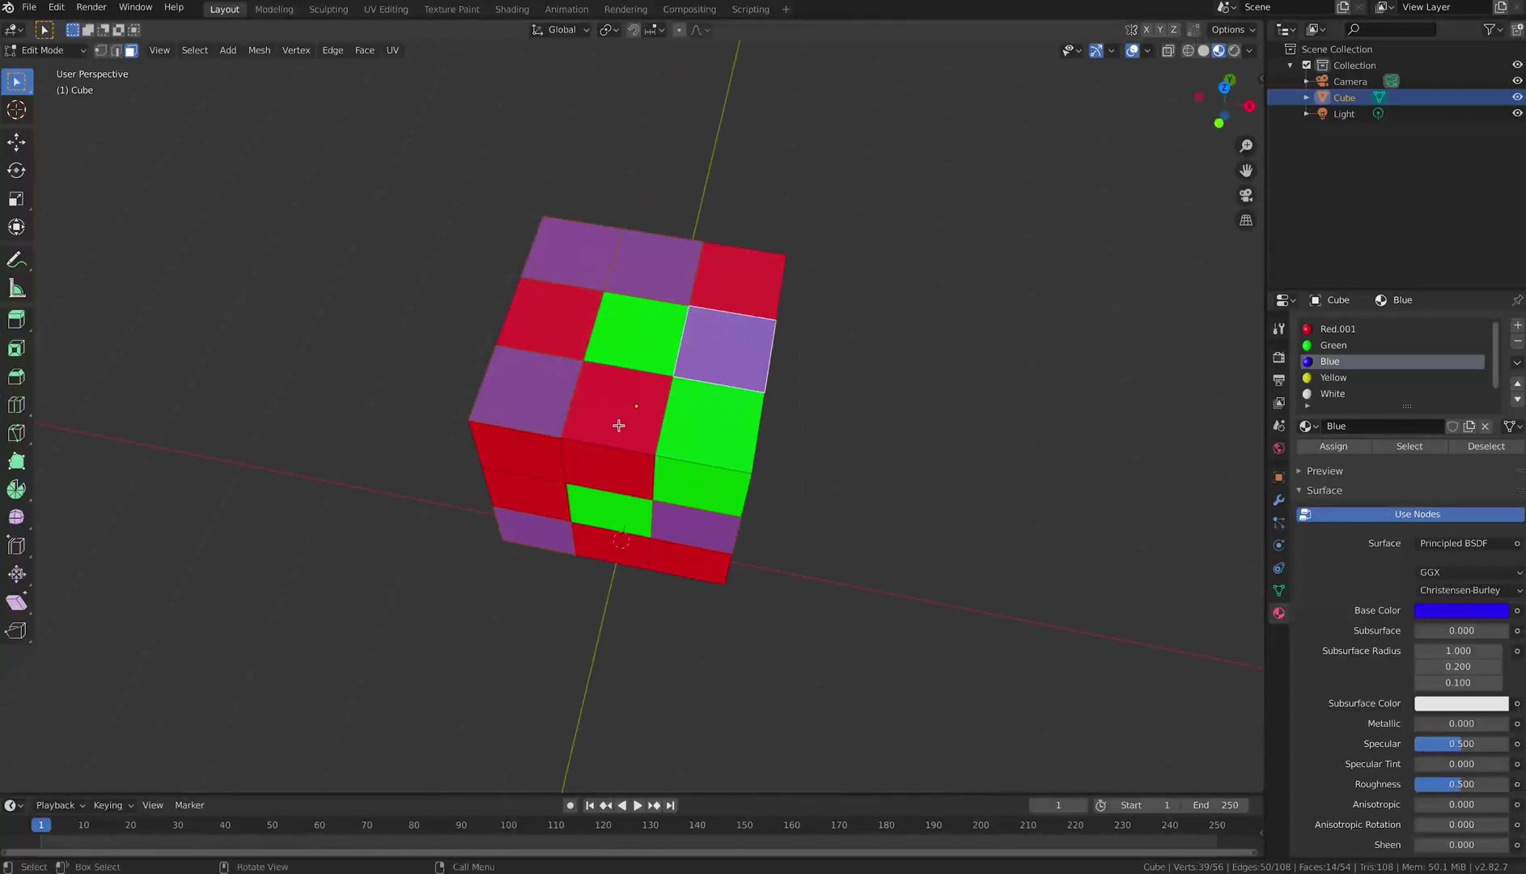
left_click(643, 277)
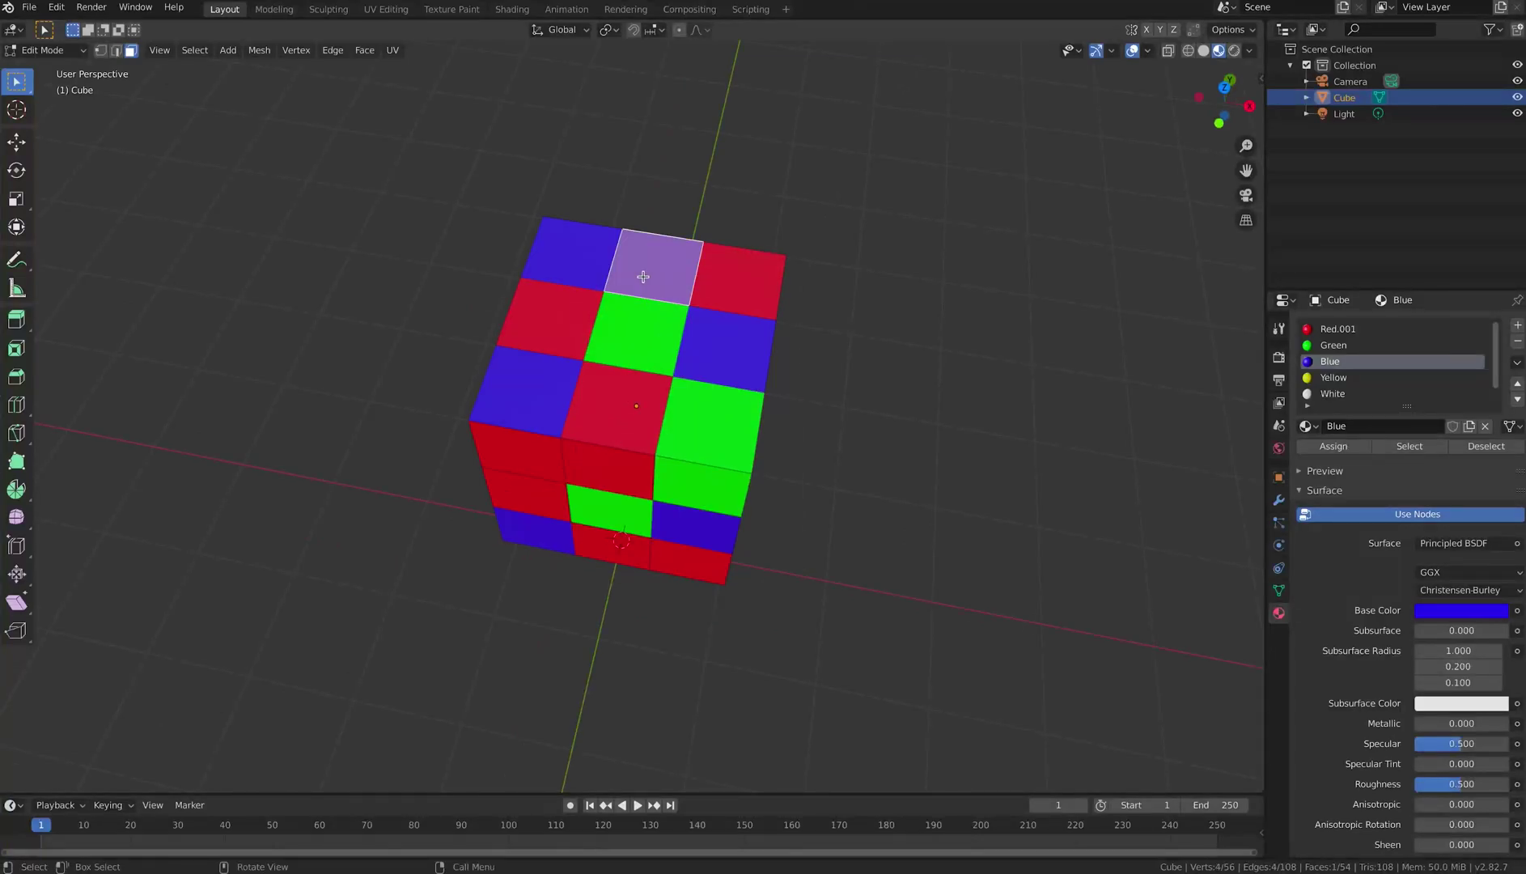
left_click(630, 413)
left_click(635, 252)
left_click(619, 425, "shift")
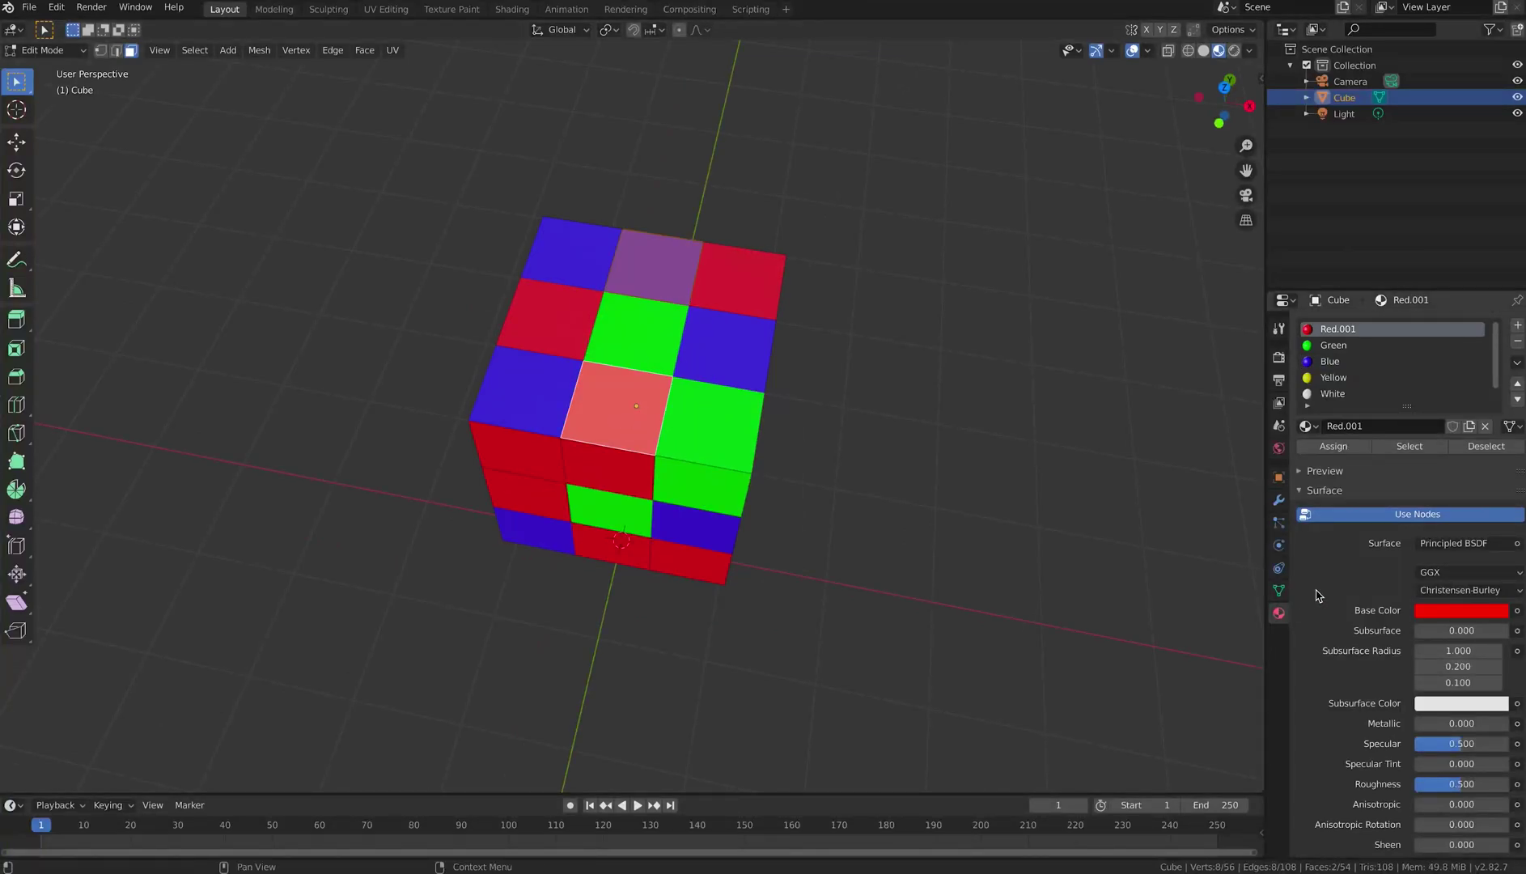
left_click(1344, 393)
left_click(1334, 446)
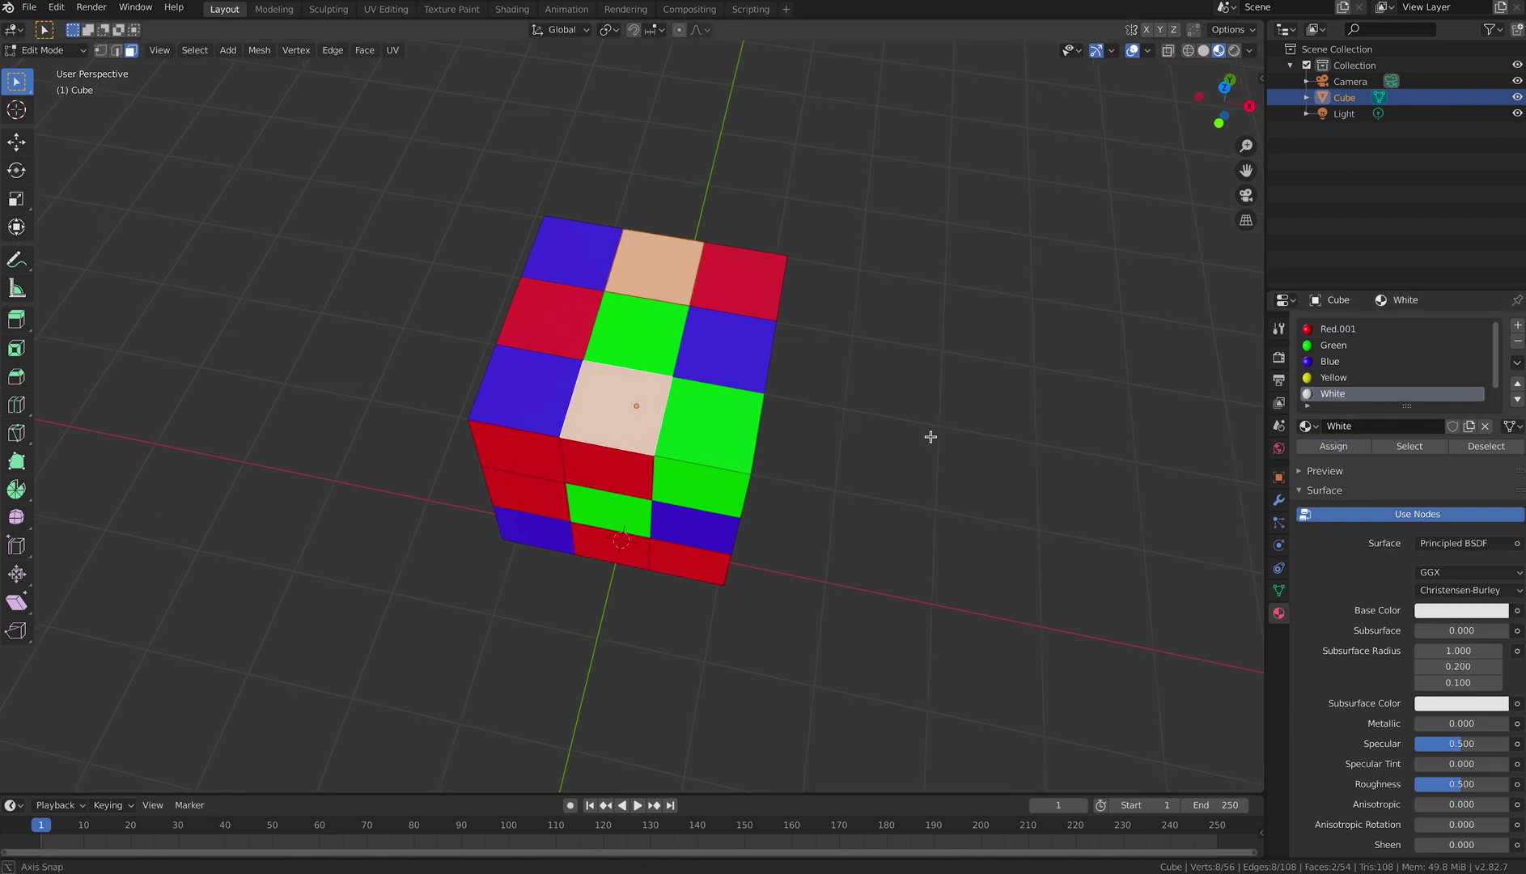
On another side, select four faces and assign them the White material.
middle_click_drag(930, 435, 545, 389)
left_click(518, 357)
left_click(623, 535, "shift")
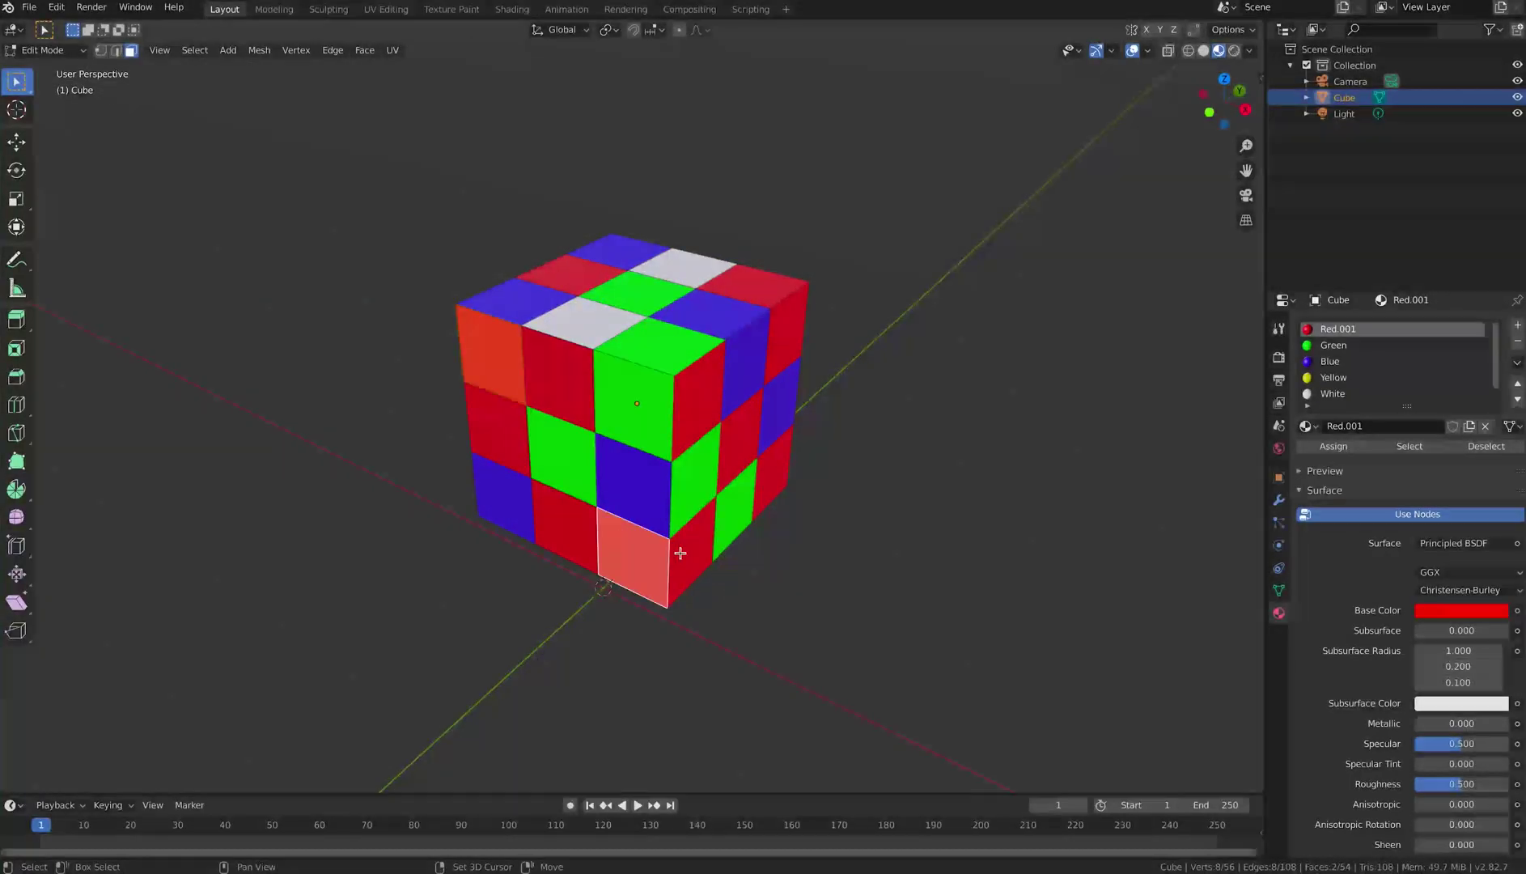
left_click(716, 526, "shift")
left_click(782, 350, "shift")
left_click(1344, 394)
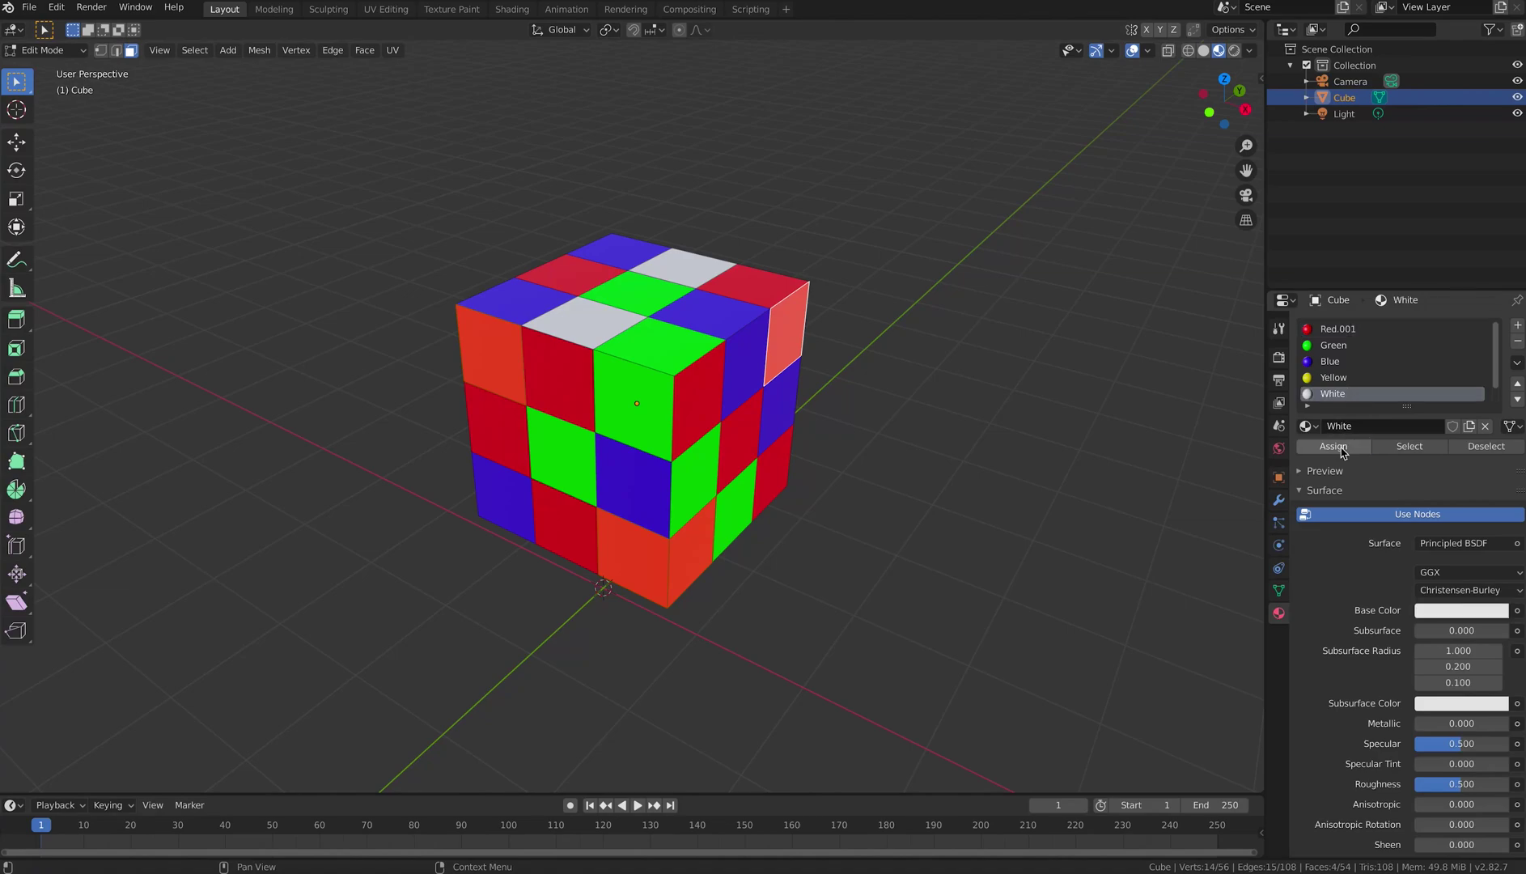
left_click(1334, 446)
middle_click_drag(1012, 421, 626, 433)
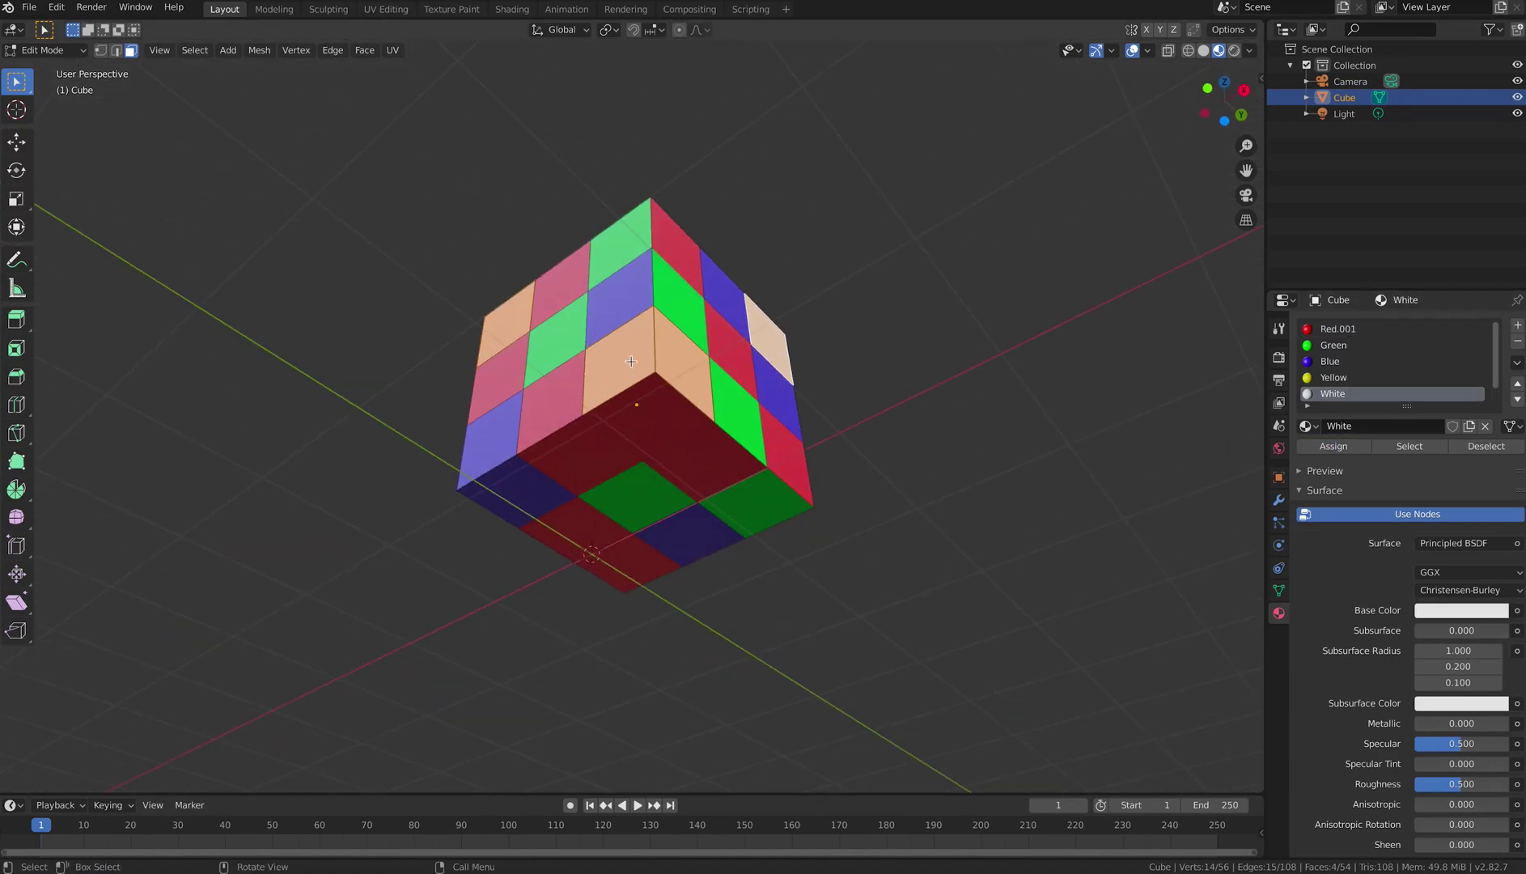
Clear the selection, pick a red face and a bottom face, and assign them White.
key("alt+a")
left_click(603, 426)
left_click(621, 558, "shift")
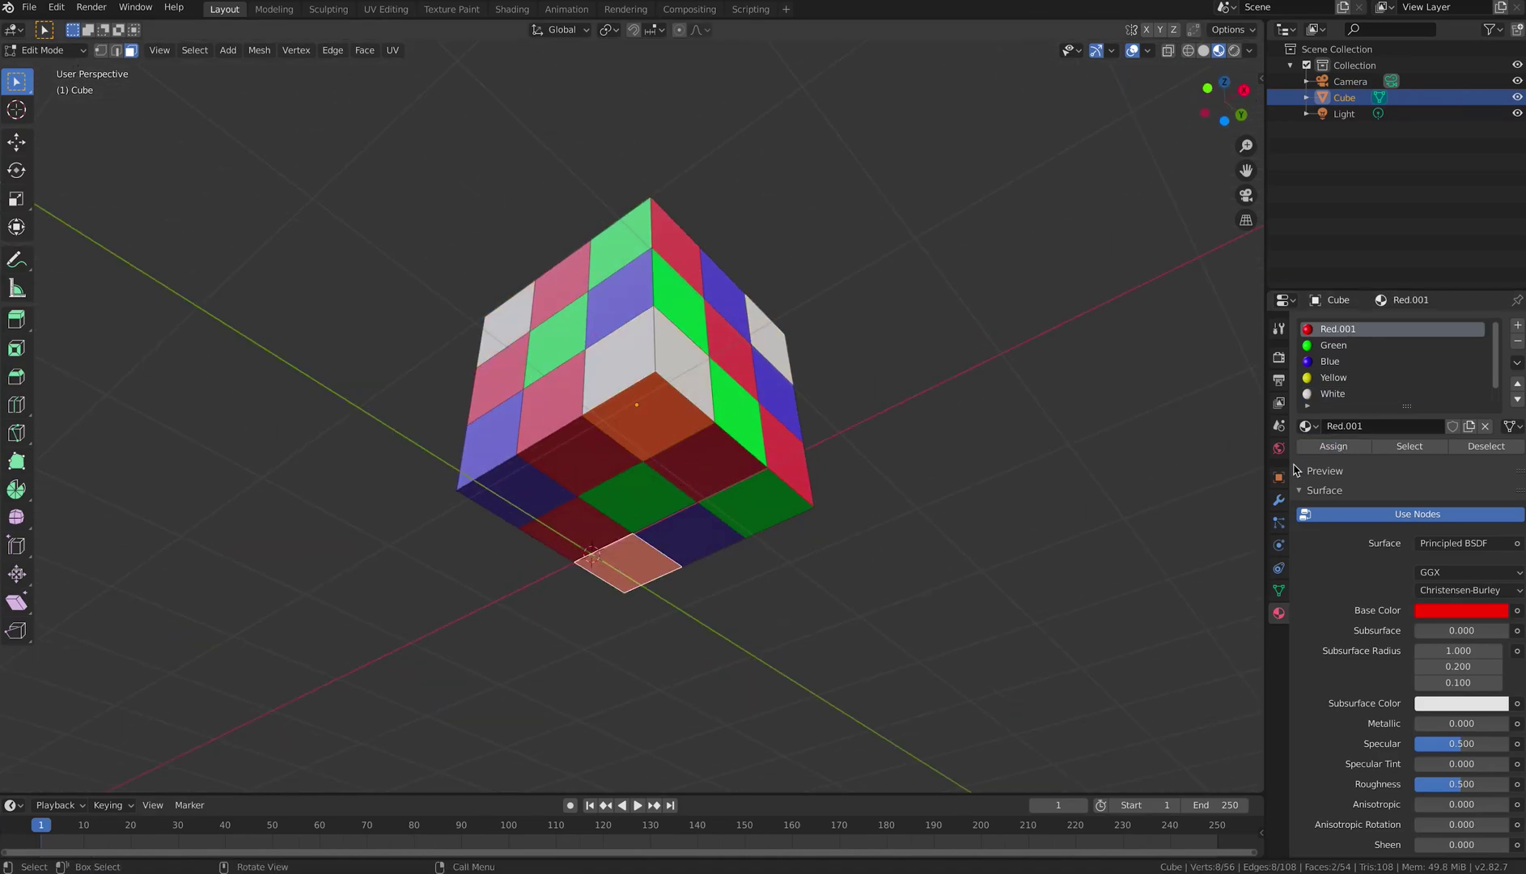
left_click(1343, 394)
left_click(1333, 446)
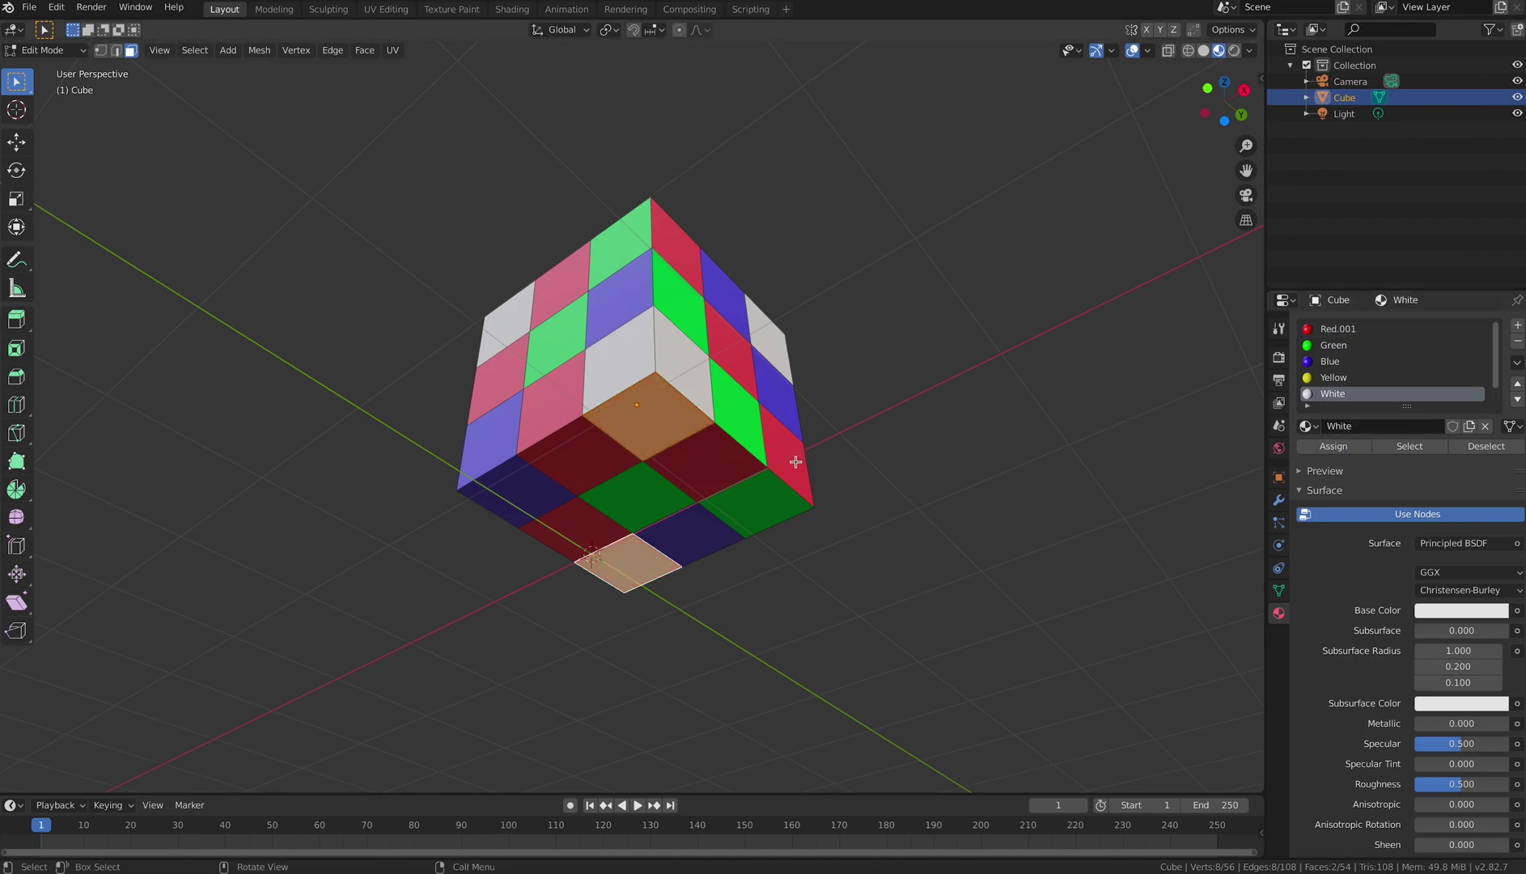
Select a white, a red, the centre and the upper-right face using side and top views.
left_click(643, 367)
left_click(508, 368, "shift")
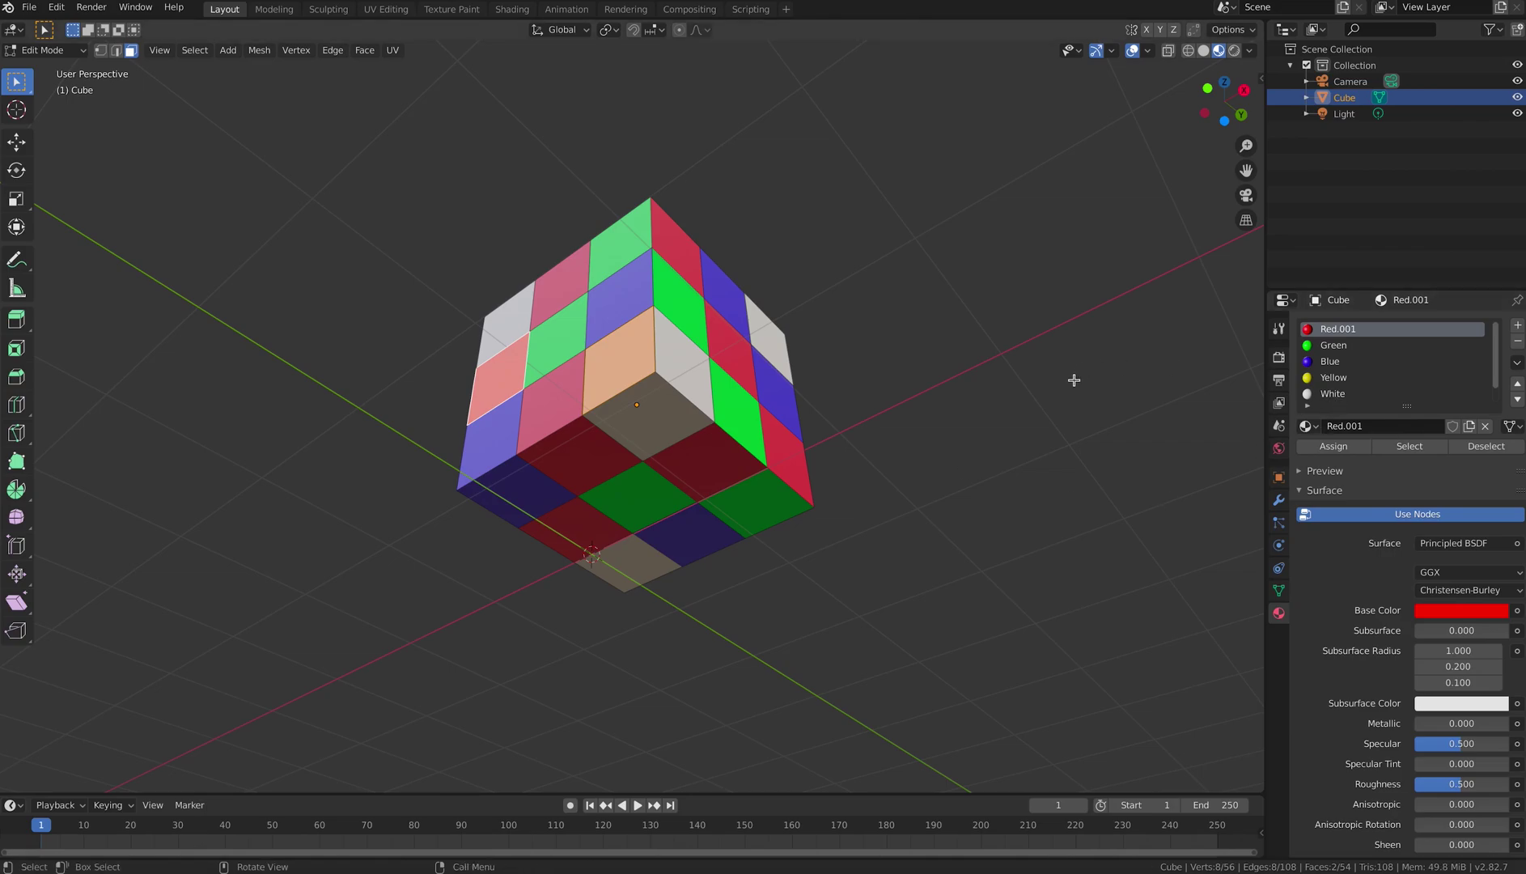
key("KP_3")
left_click(632, 398, "shift")
key("KP_8")
key("KP_8")
key("KP_8")
key("KP_8")
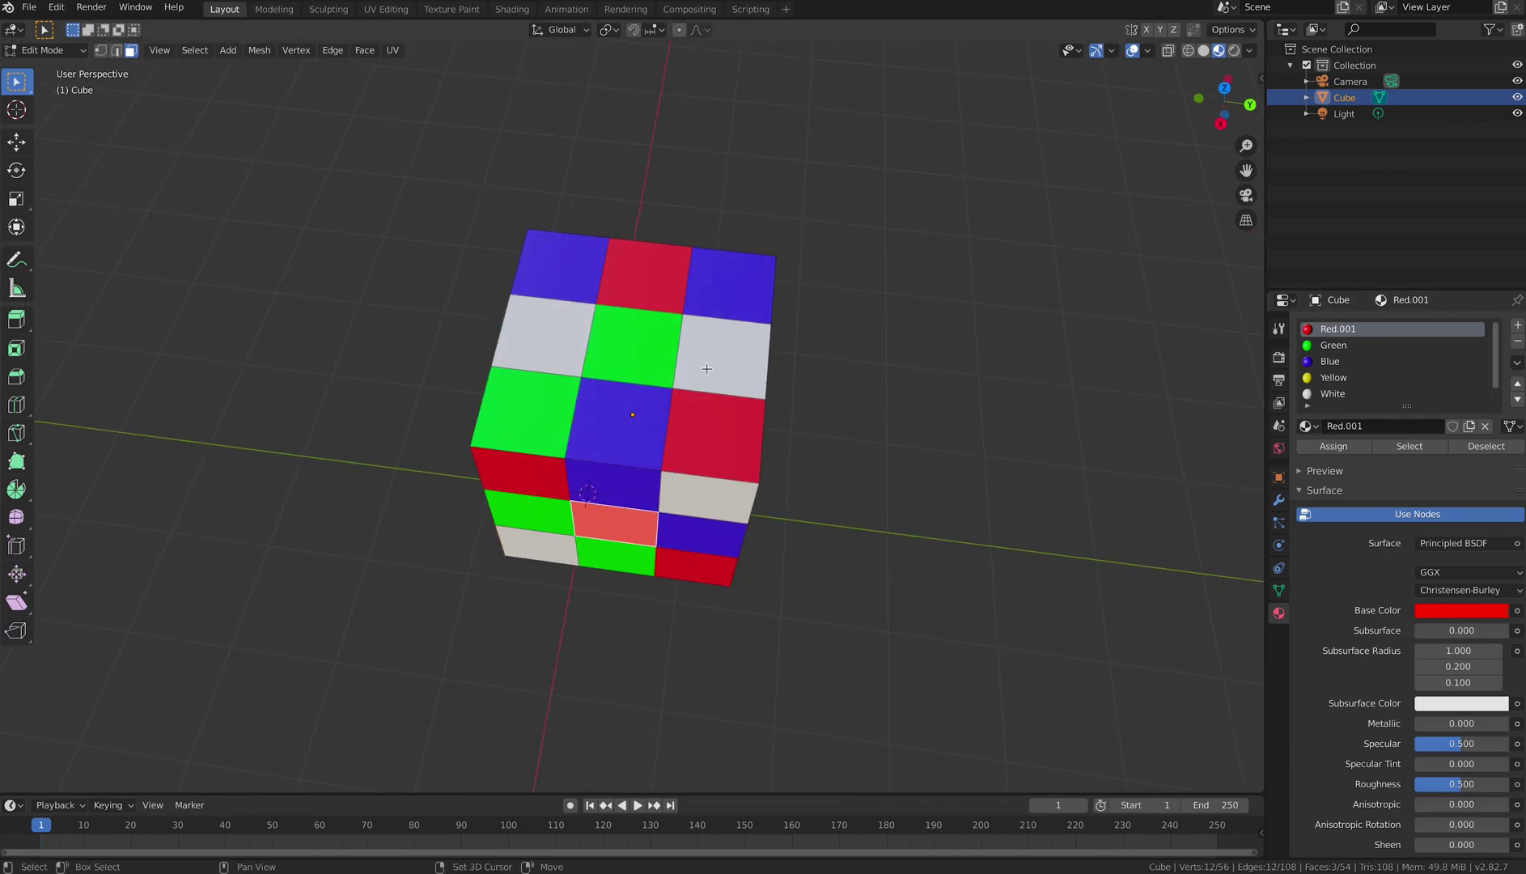
left_click(707, 368, "shift")
Add a lower-left blue face and two red faces, then assign the selection Orange.
key("KP_1")
left_click(562, 521, "shift")
middle_click_drag(562, 520, 613, 348)
left_click(611, 344, "shift")
left_click(546, 302, "shift")
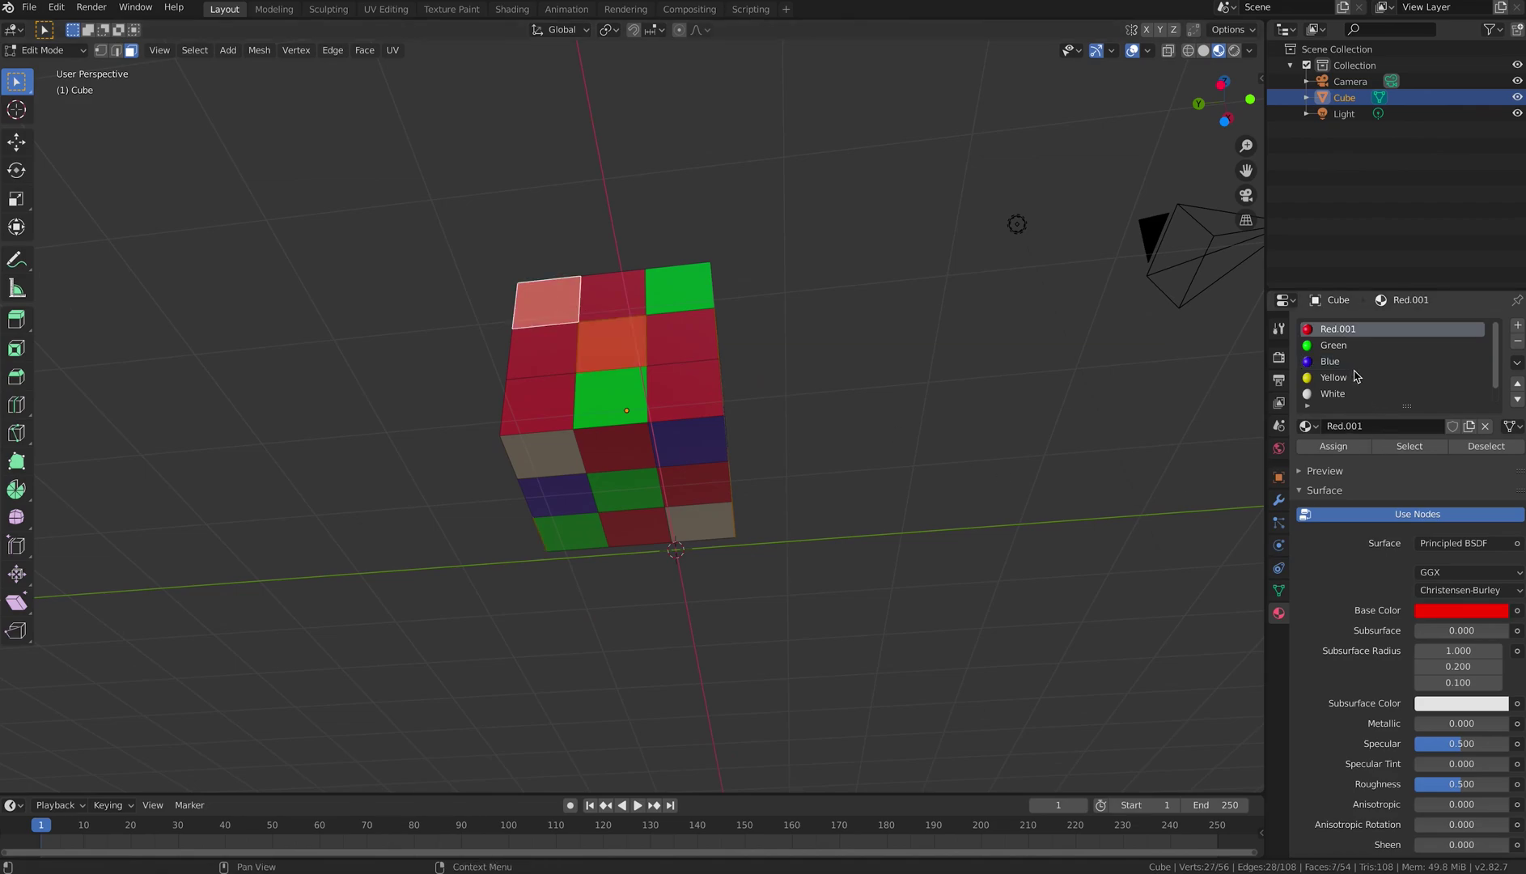
scroll(1352, 378, "down", 1)
left_click(1336, 394)
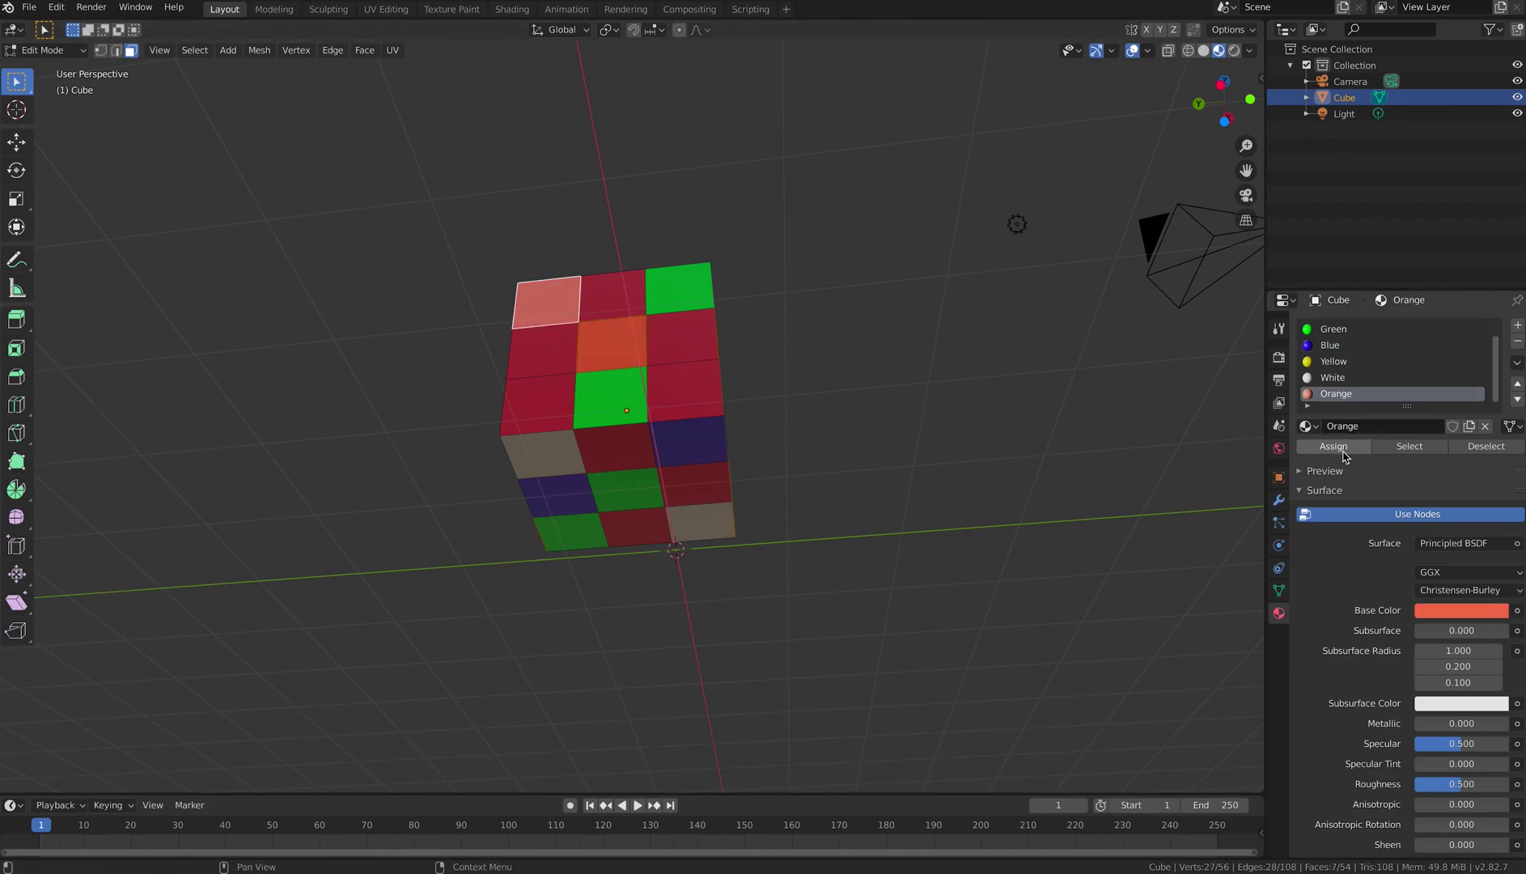
left_click(1334, 446)
Return to Object Mode and tilt the view to show the cube's top.
middle_click_drag(896, 426, 910, 505)
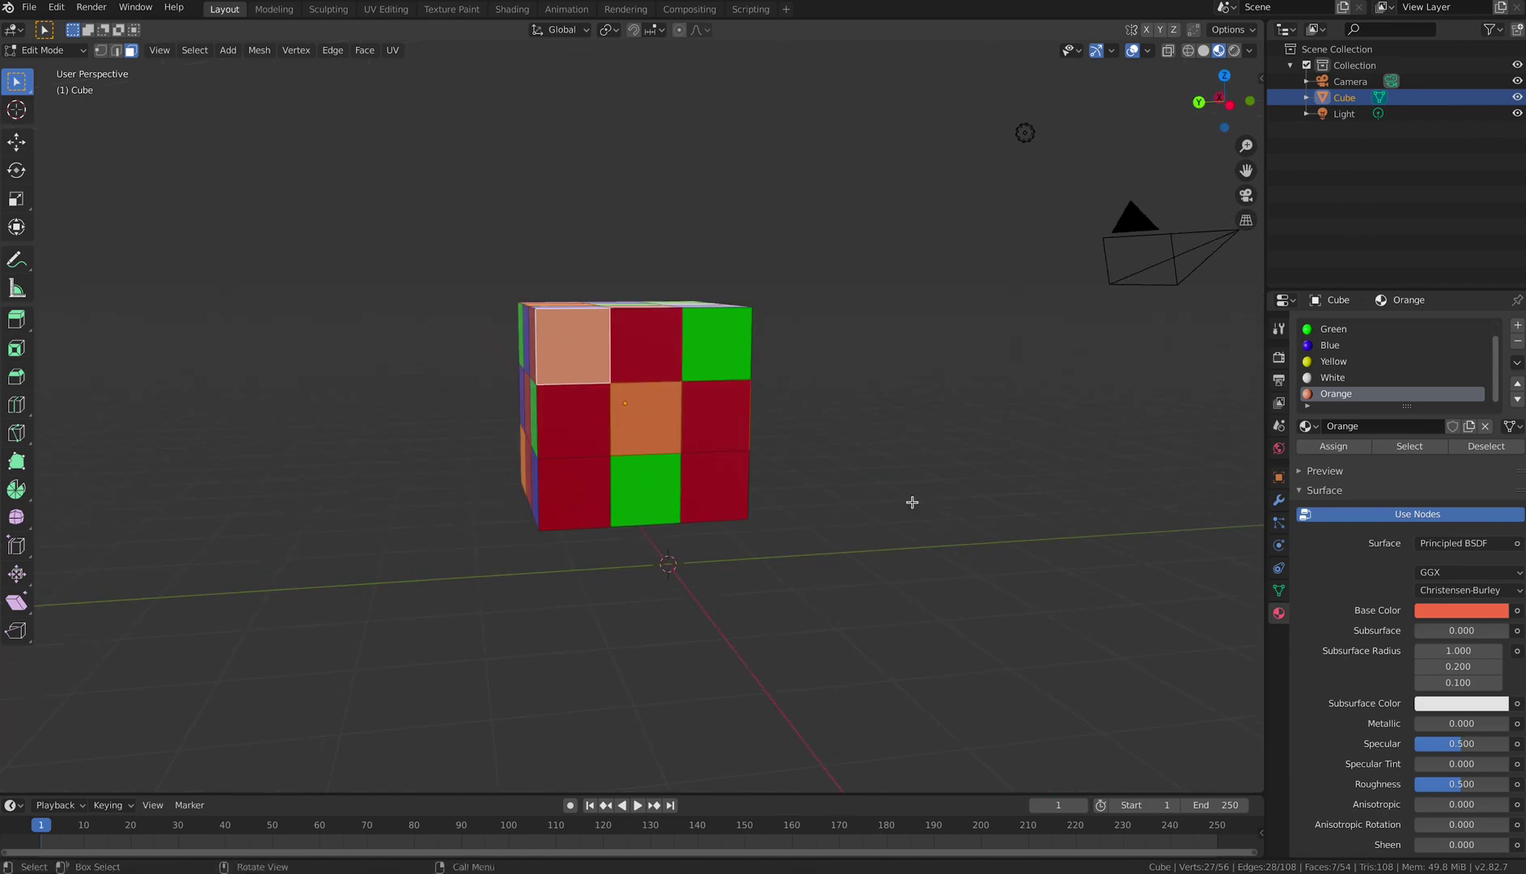
key("Tab")
middle_click_drag(842, 409, 913, 544)
Darken the Orange material's base colour by lowering its Value.
scroll(744, 397, "up", 8)
scroll(745, 397, "down", 8)
middle_click_drag(879, 437, 890, 453)
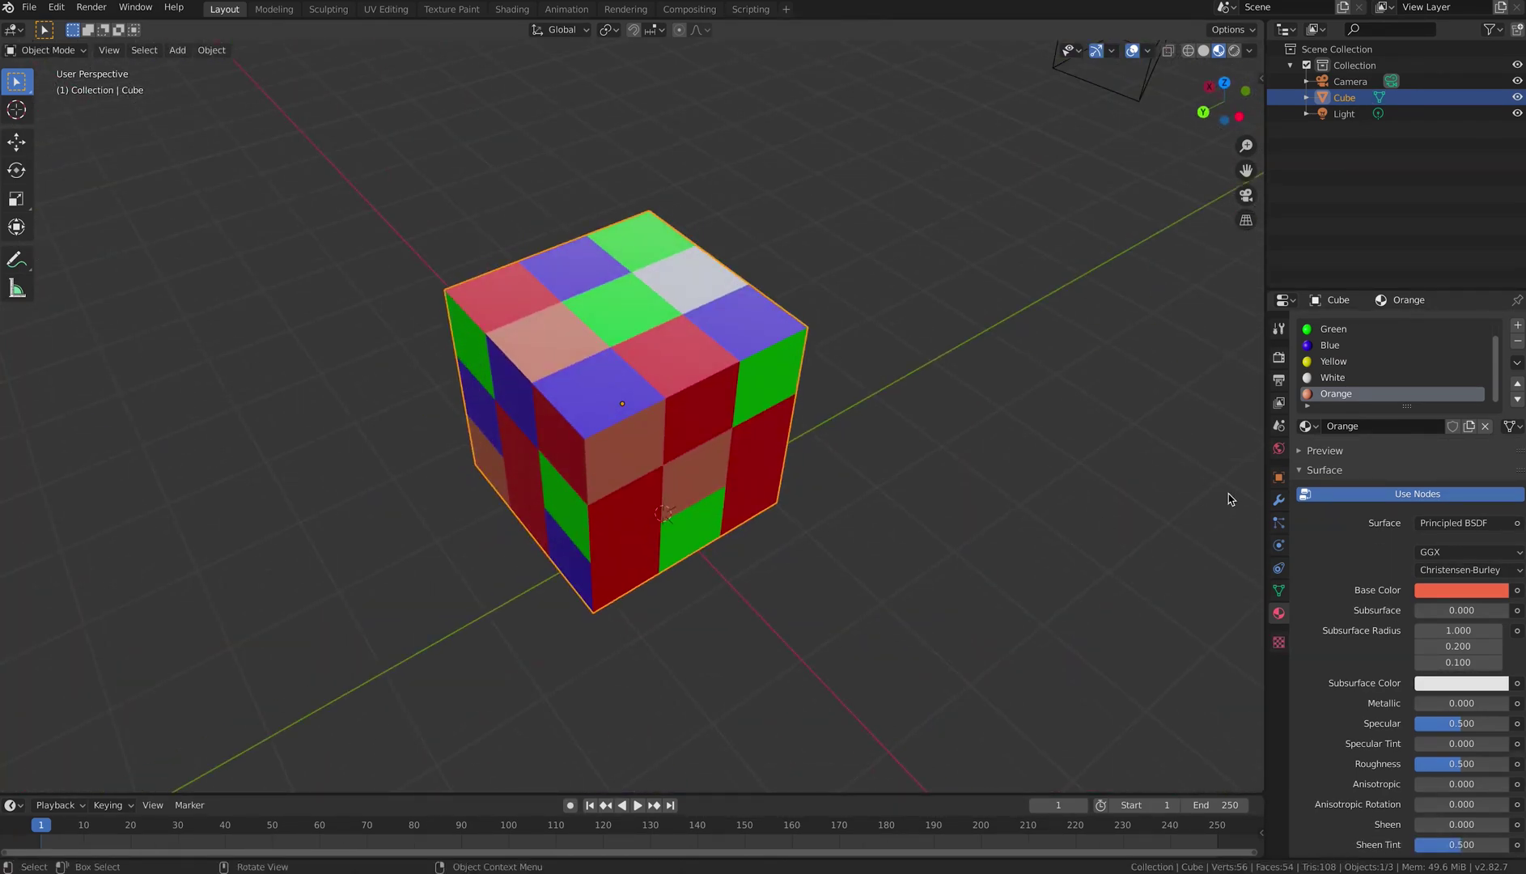
left_click(1479, 597)
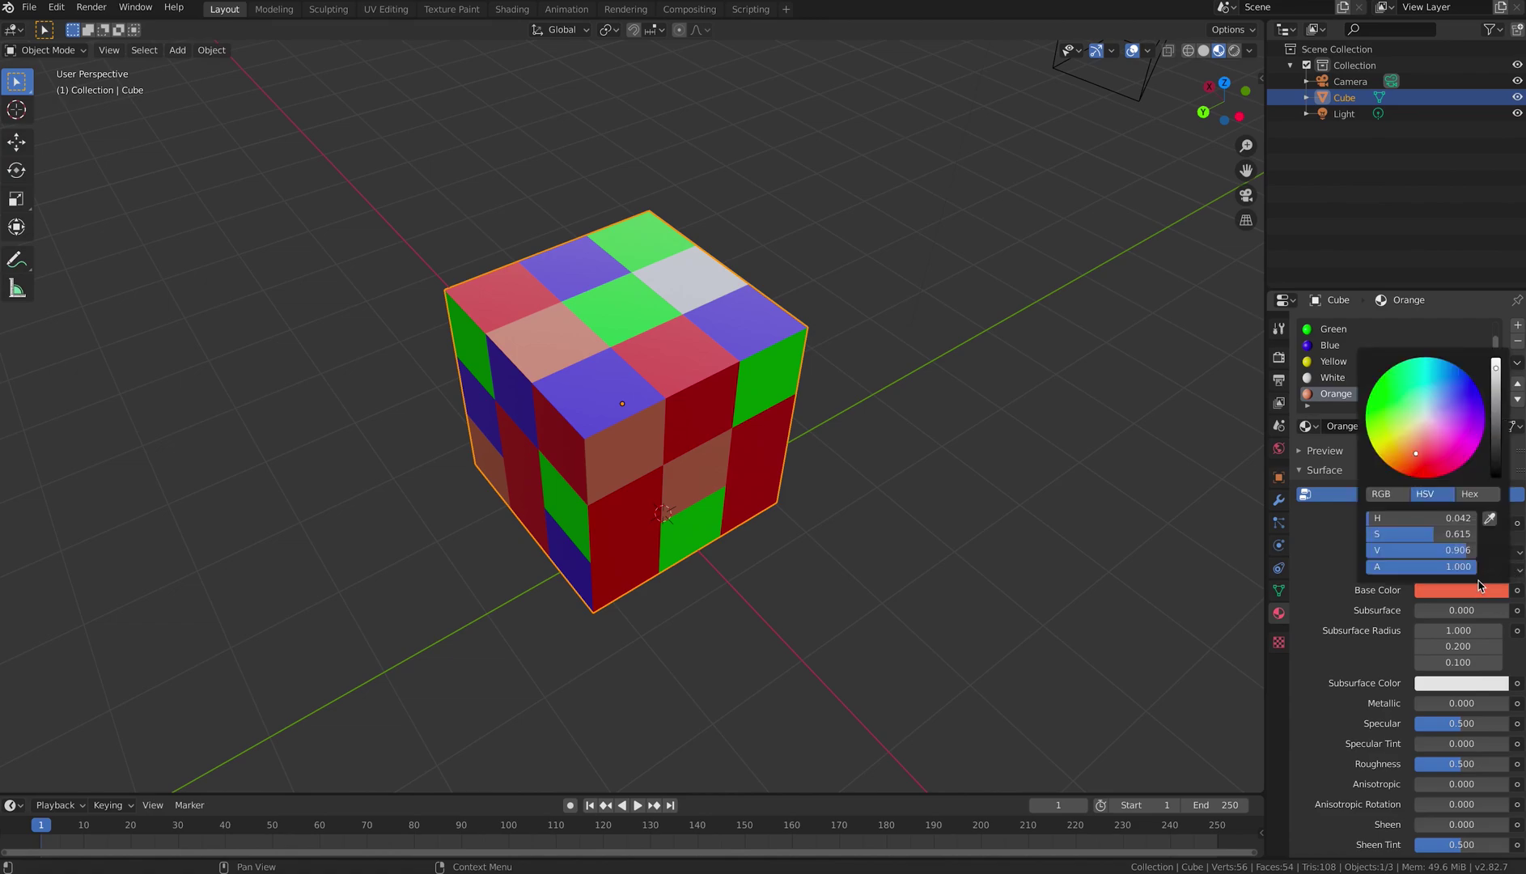
left_click_drag(1503, 411, 1494, 364)
Check the camera view, then switch the viewport to Material Preview shading.
key("KP_0")
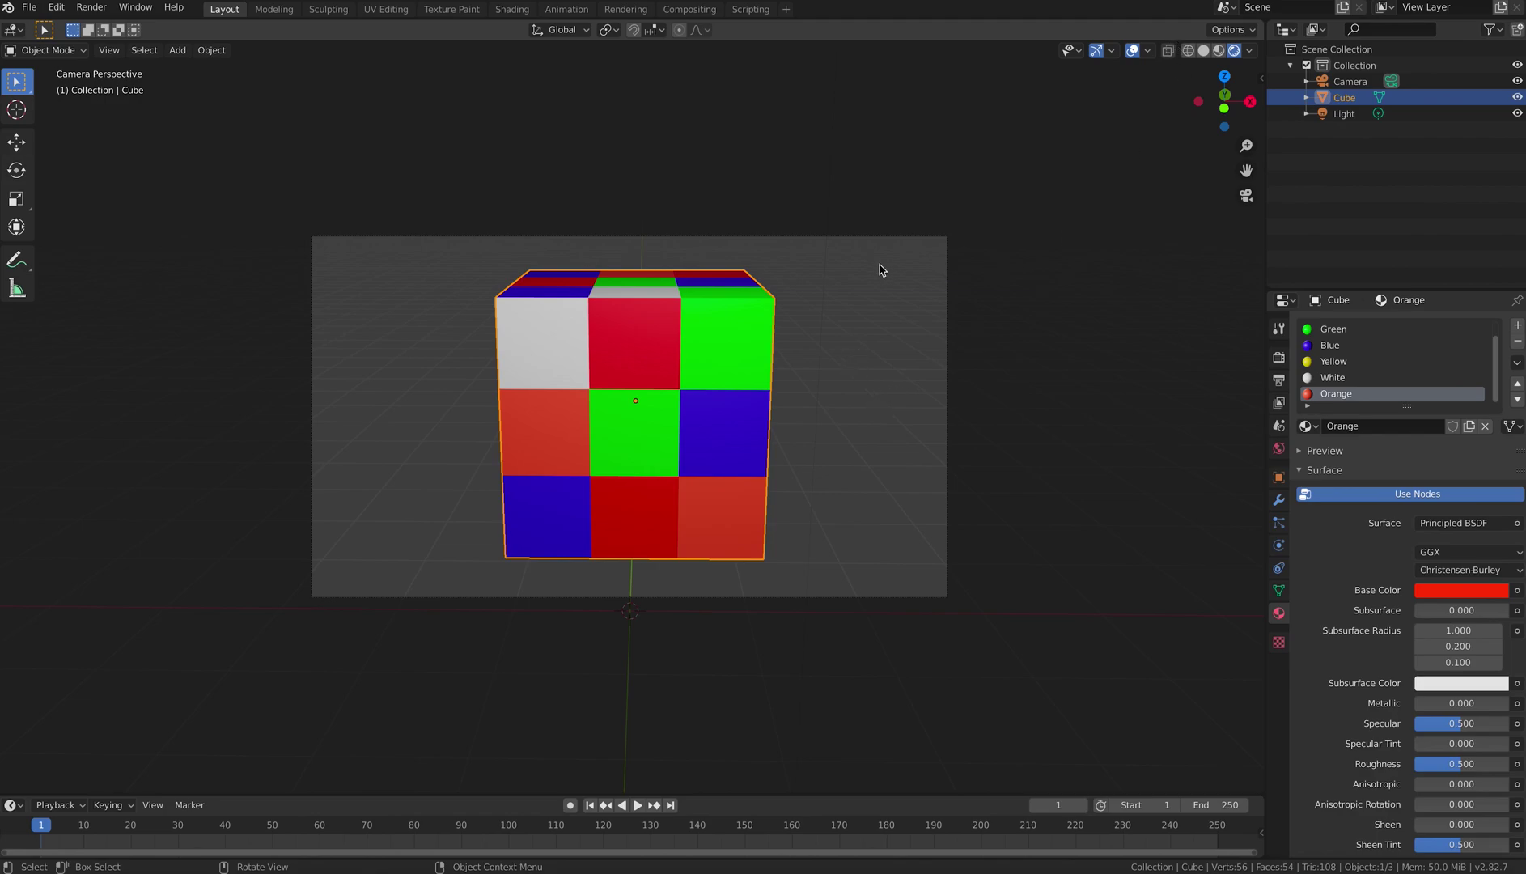
key("KP_0")
left_click(1219, 51)
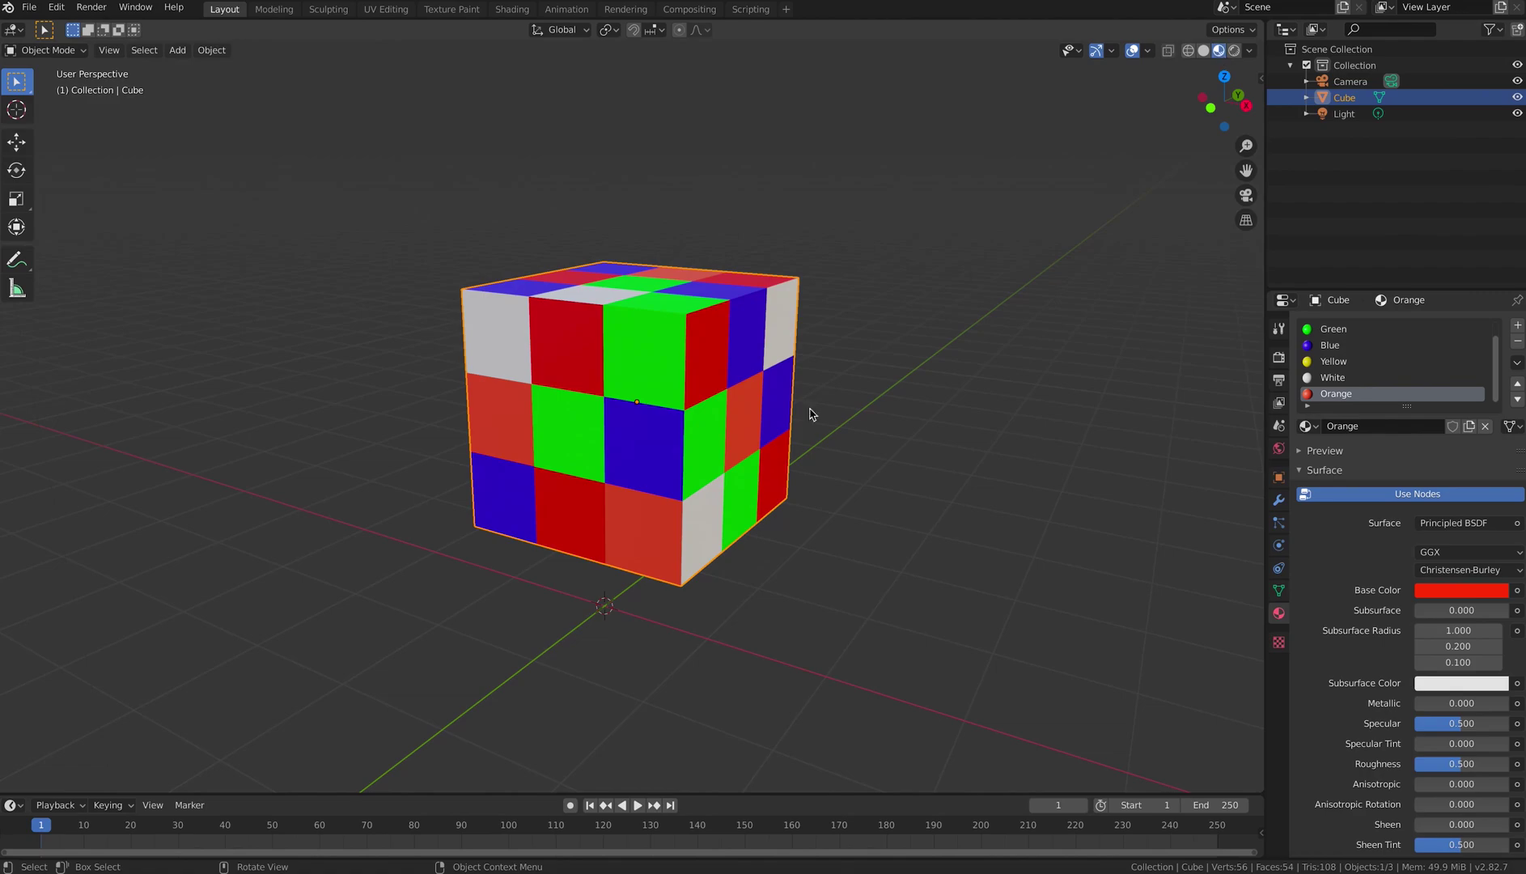
middle_click_drag(808, 416, 753, 486)
scroll(735, 506, "up", 4)
Re-enter Edit Mode and select an orange face of the cube.
key("Tab")
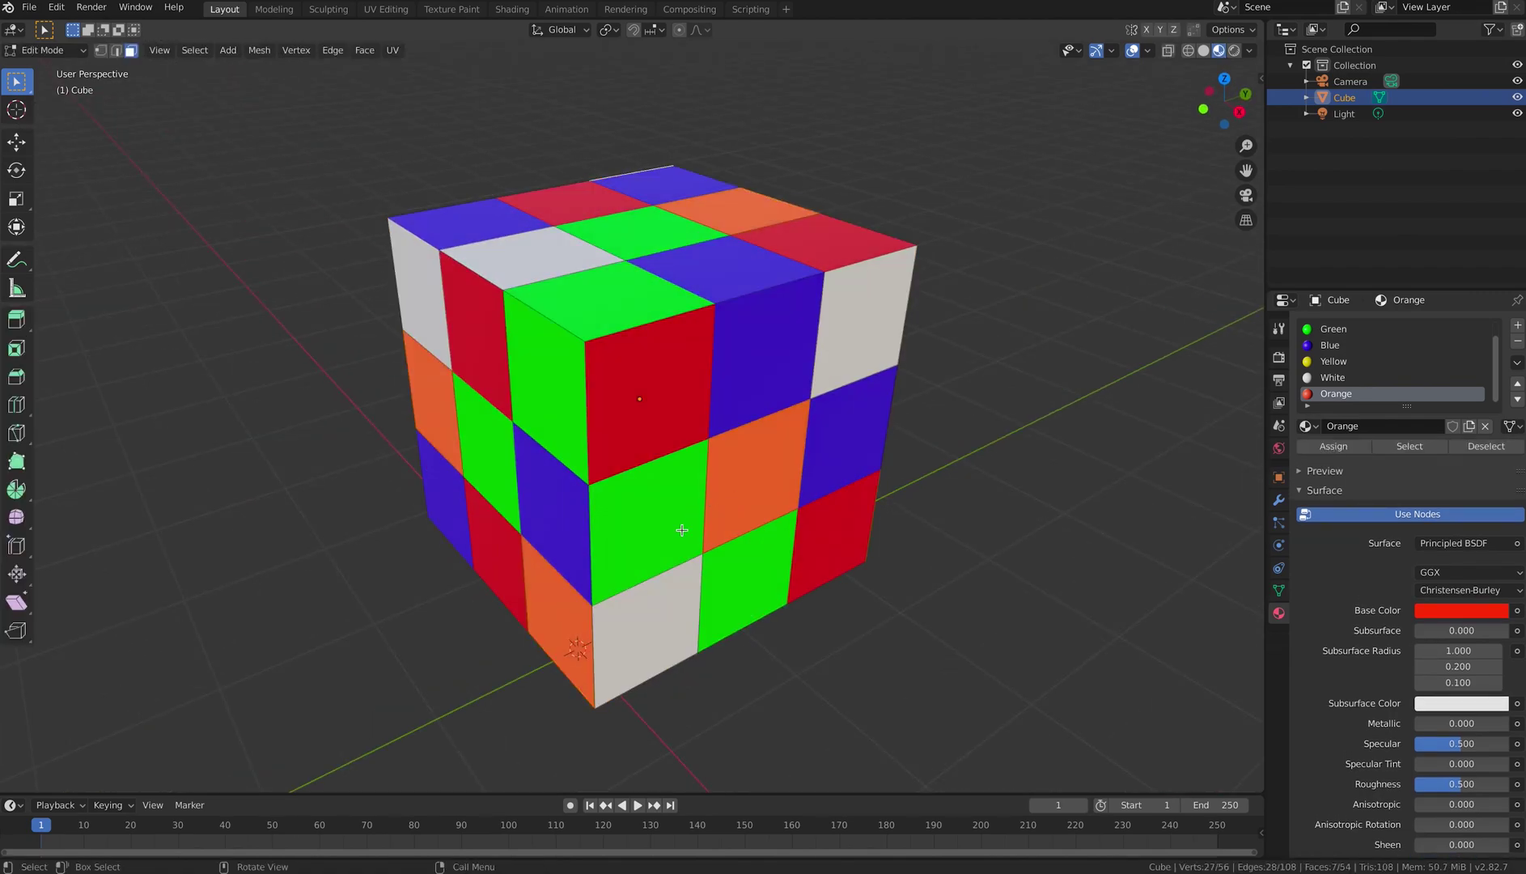
left_click(683, 422)
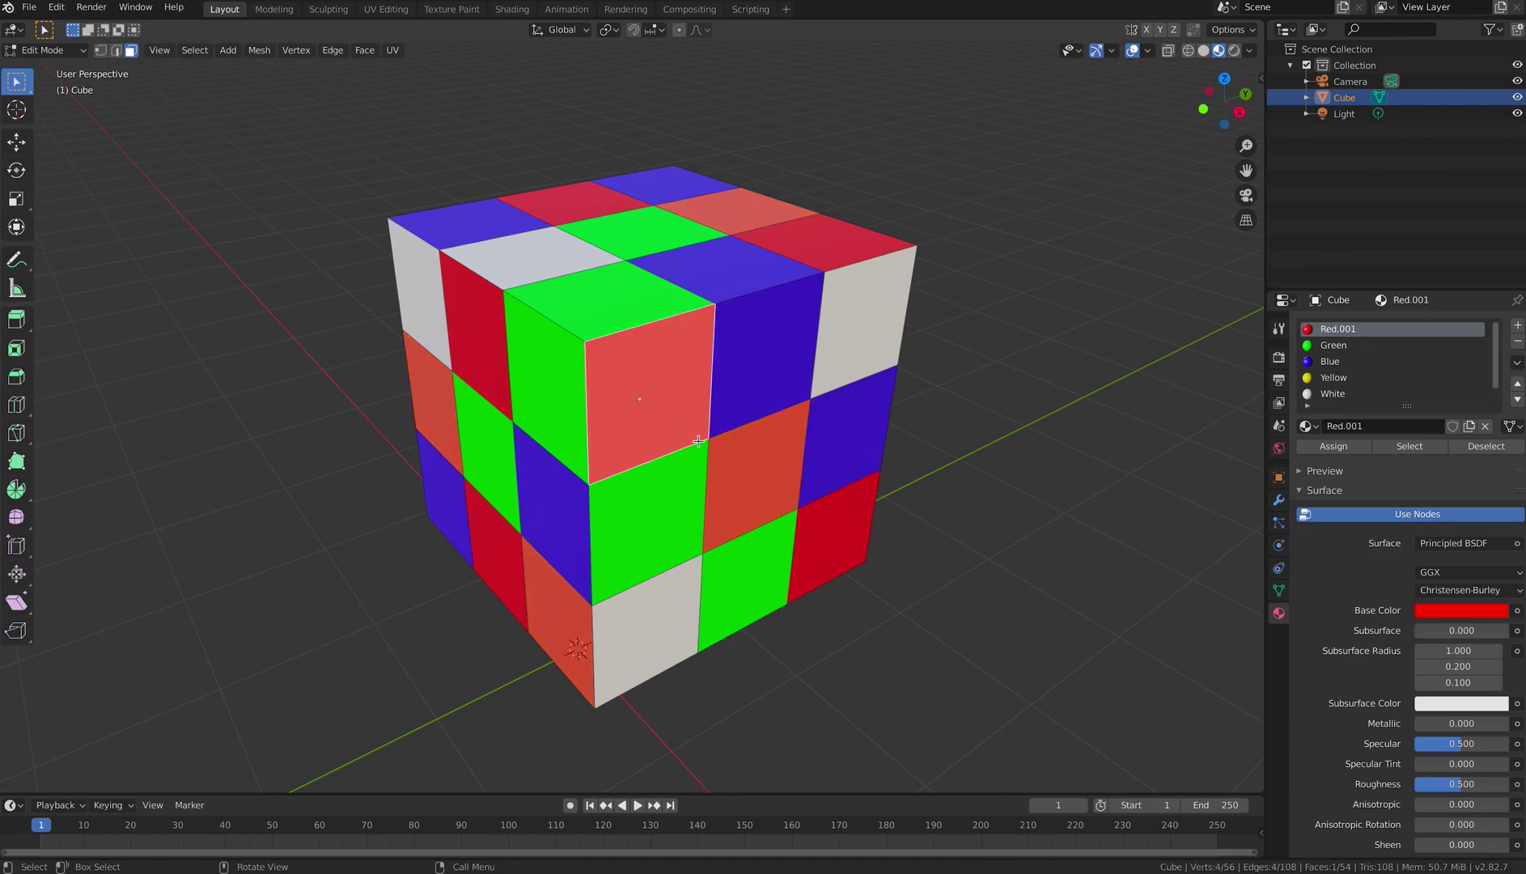
left_click(728, 458)
Clear the face selection and return to Object Mode.
key("a")
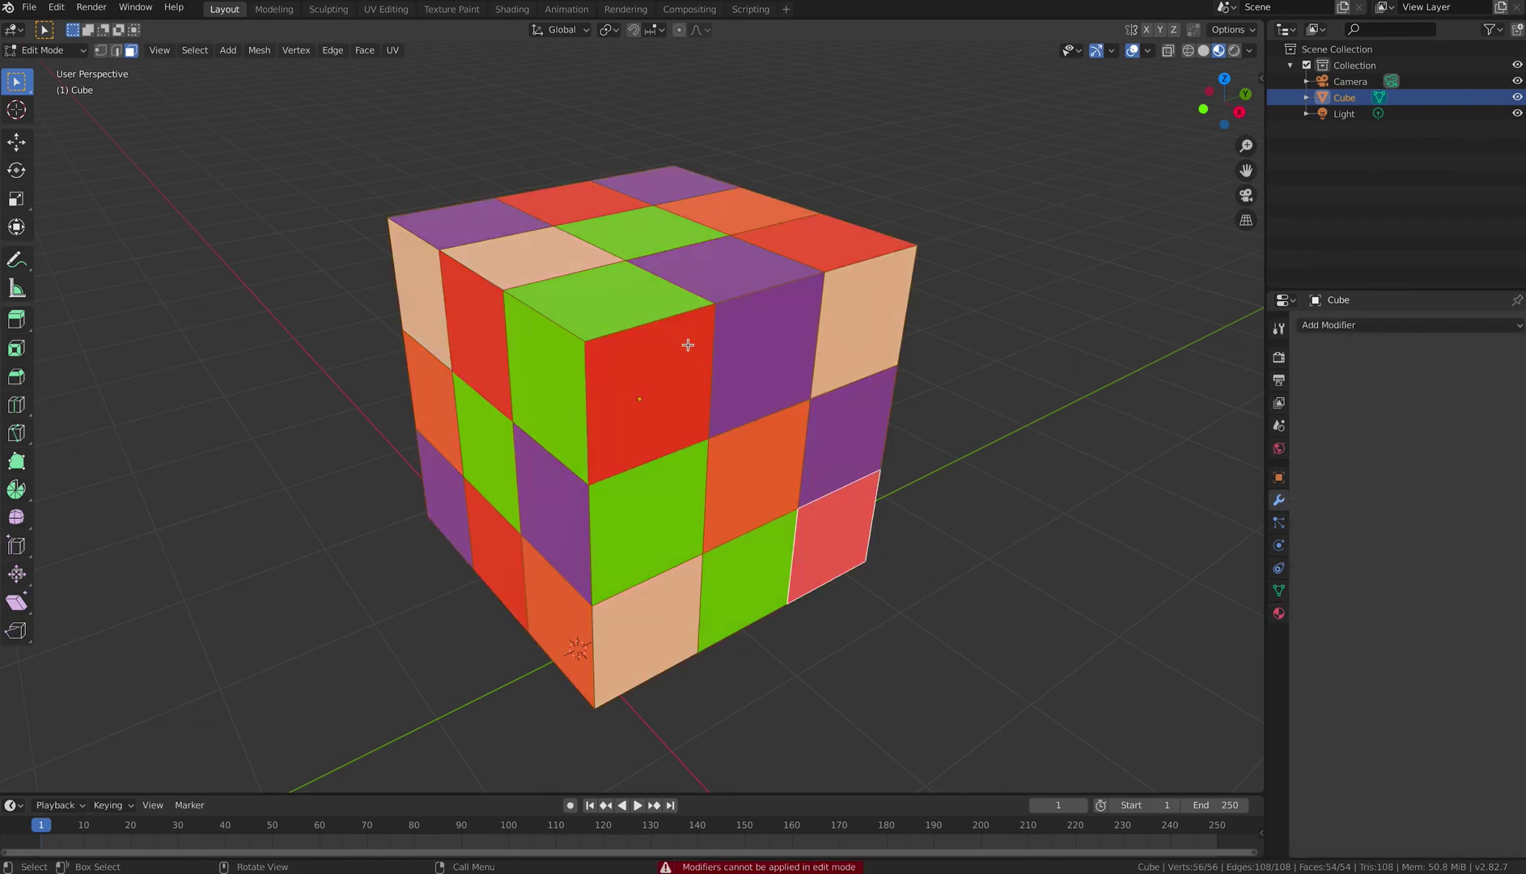
key("alt+a")
key("Tab")
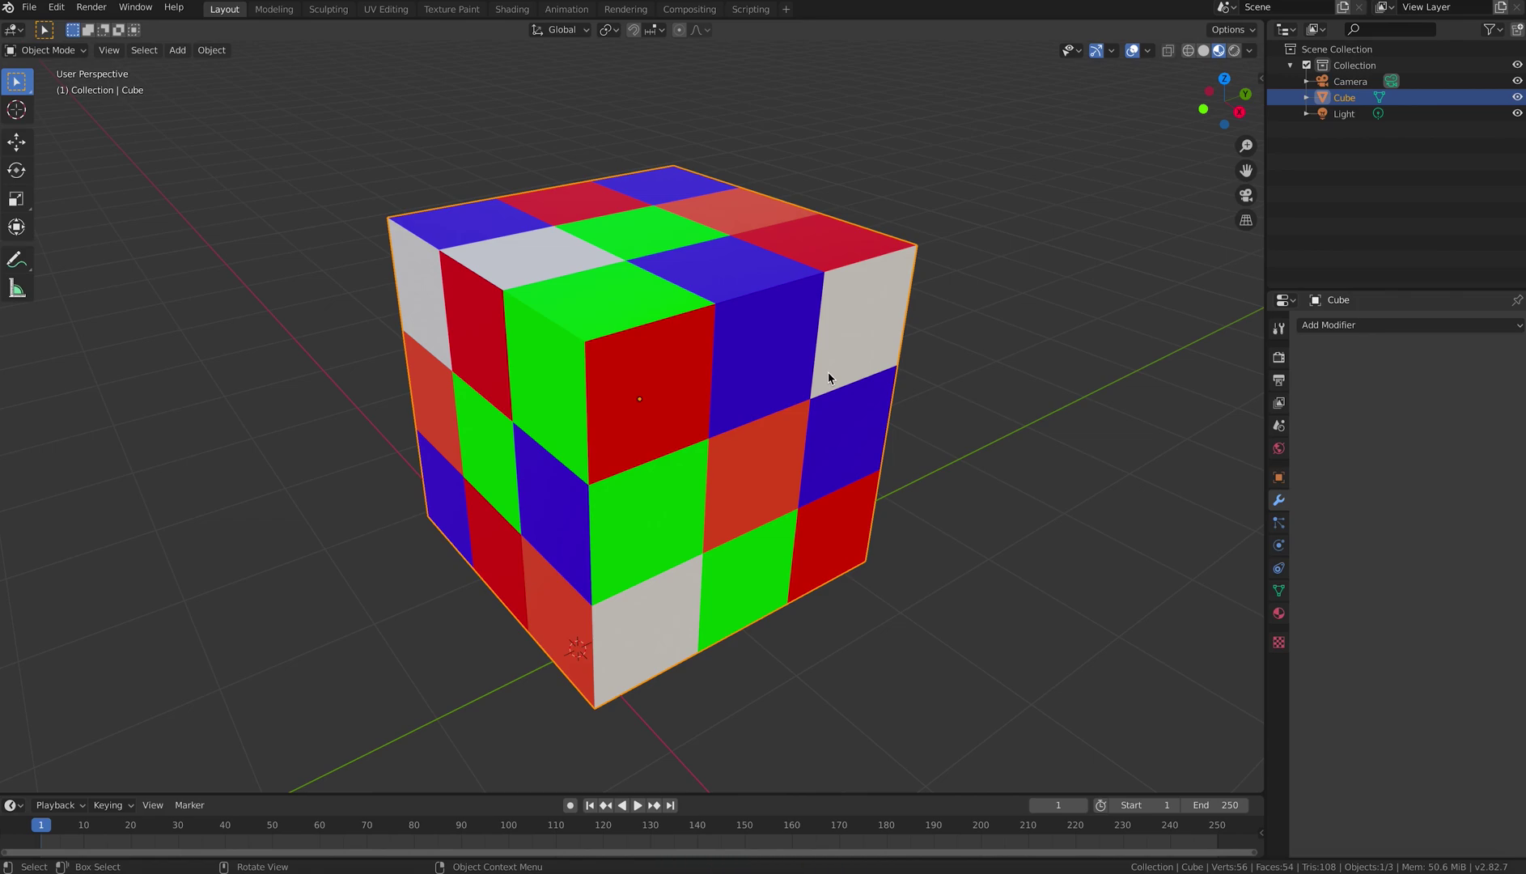
Duplicate the cube in place as Cube.001 and add a 0.02 m Wireframe modifier.
key("shift+d")
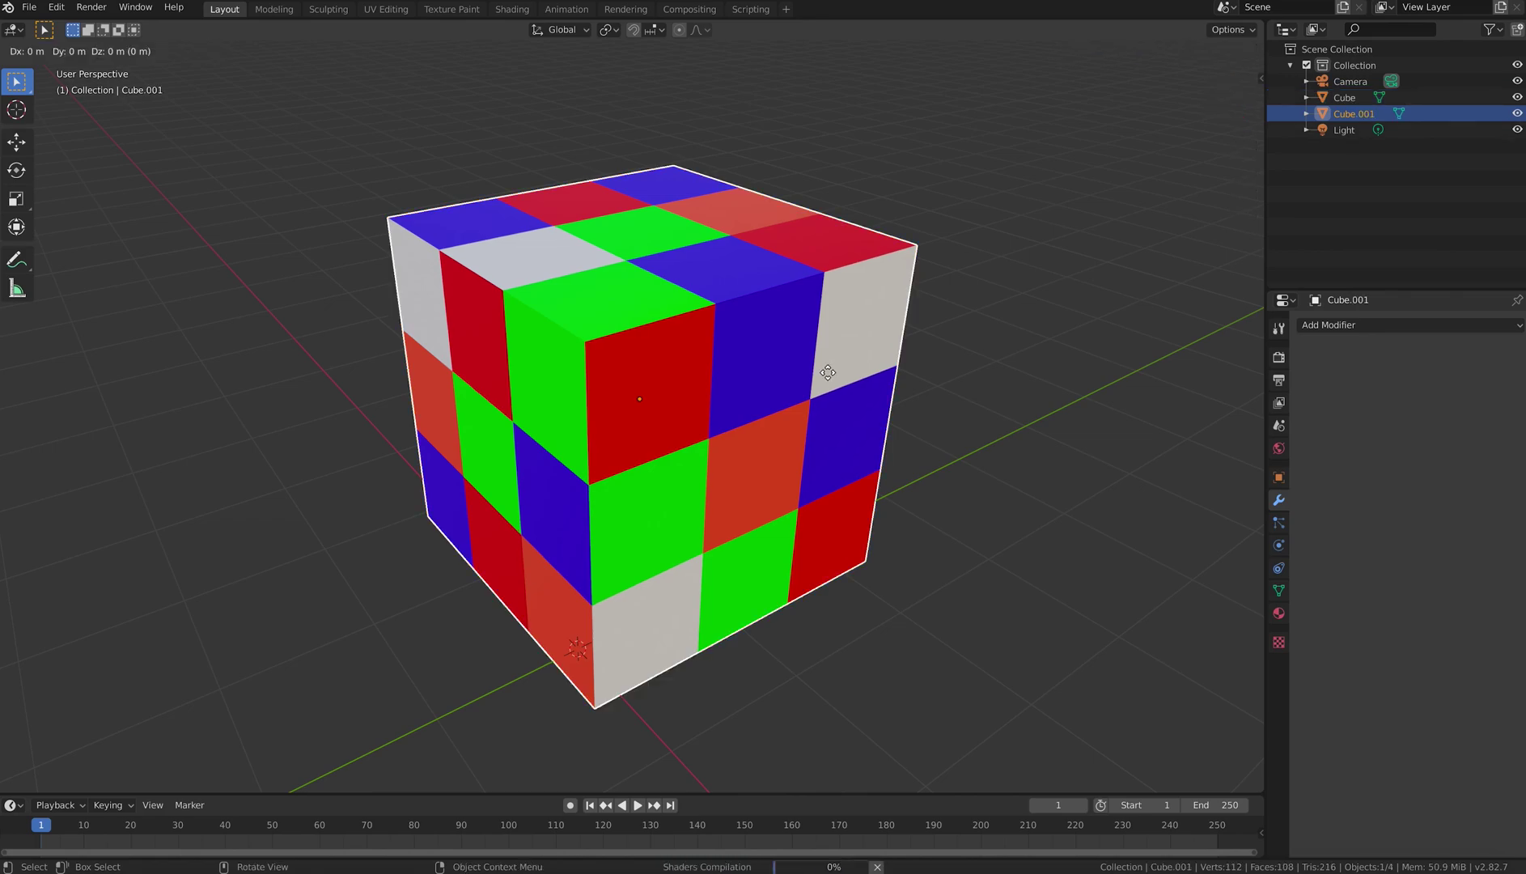
right_click(828, 376)
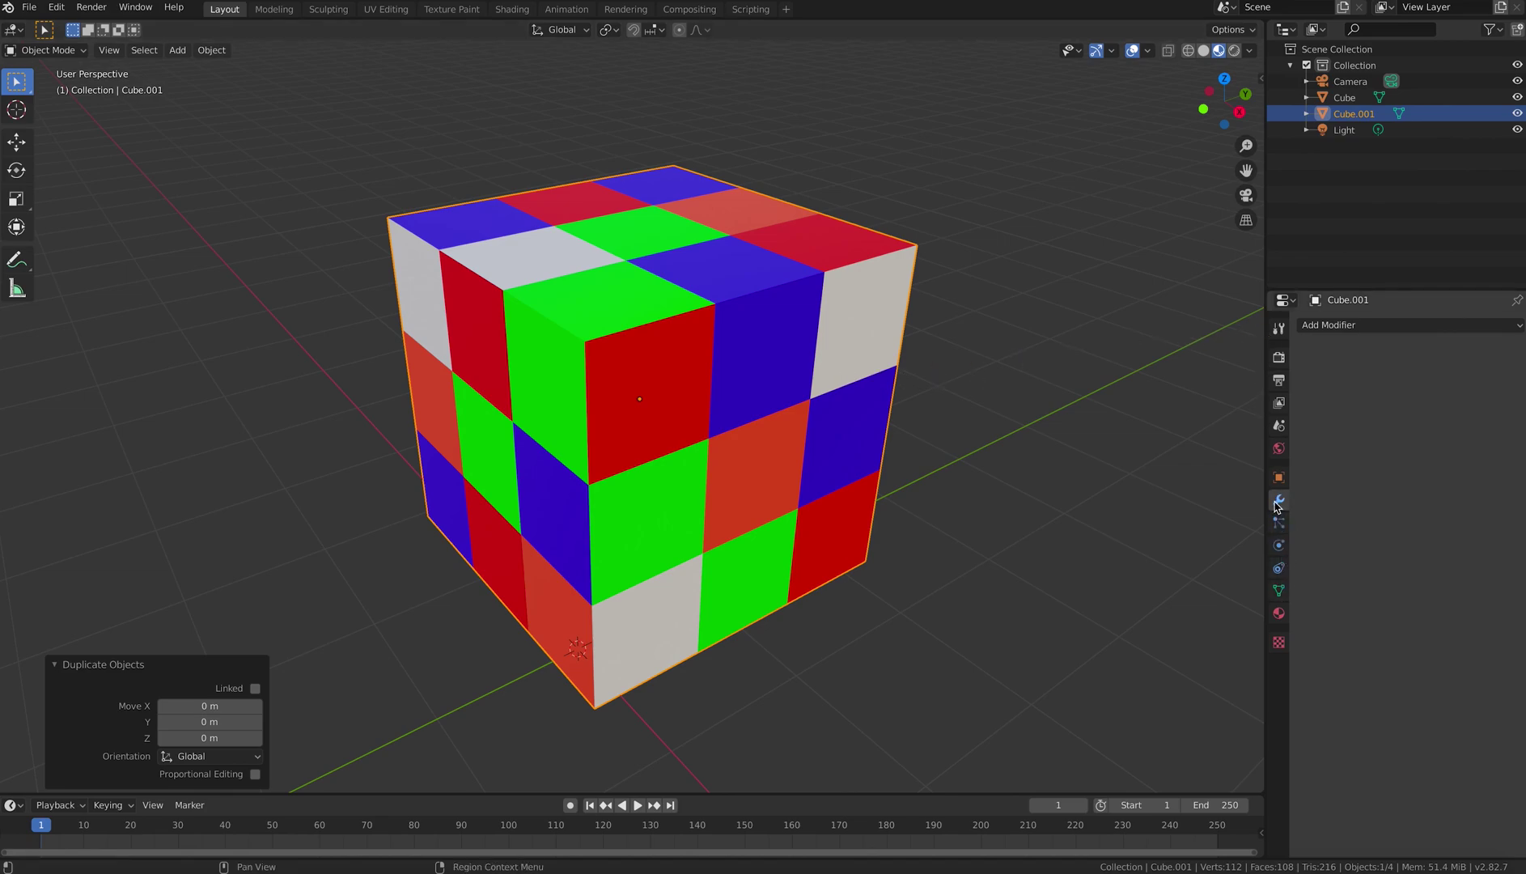
left_click(1333, 325)
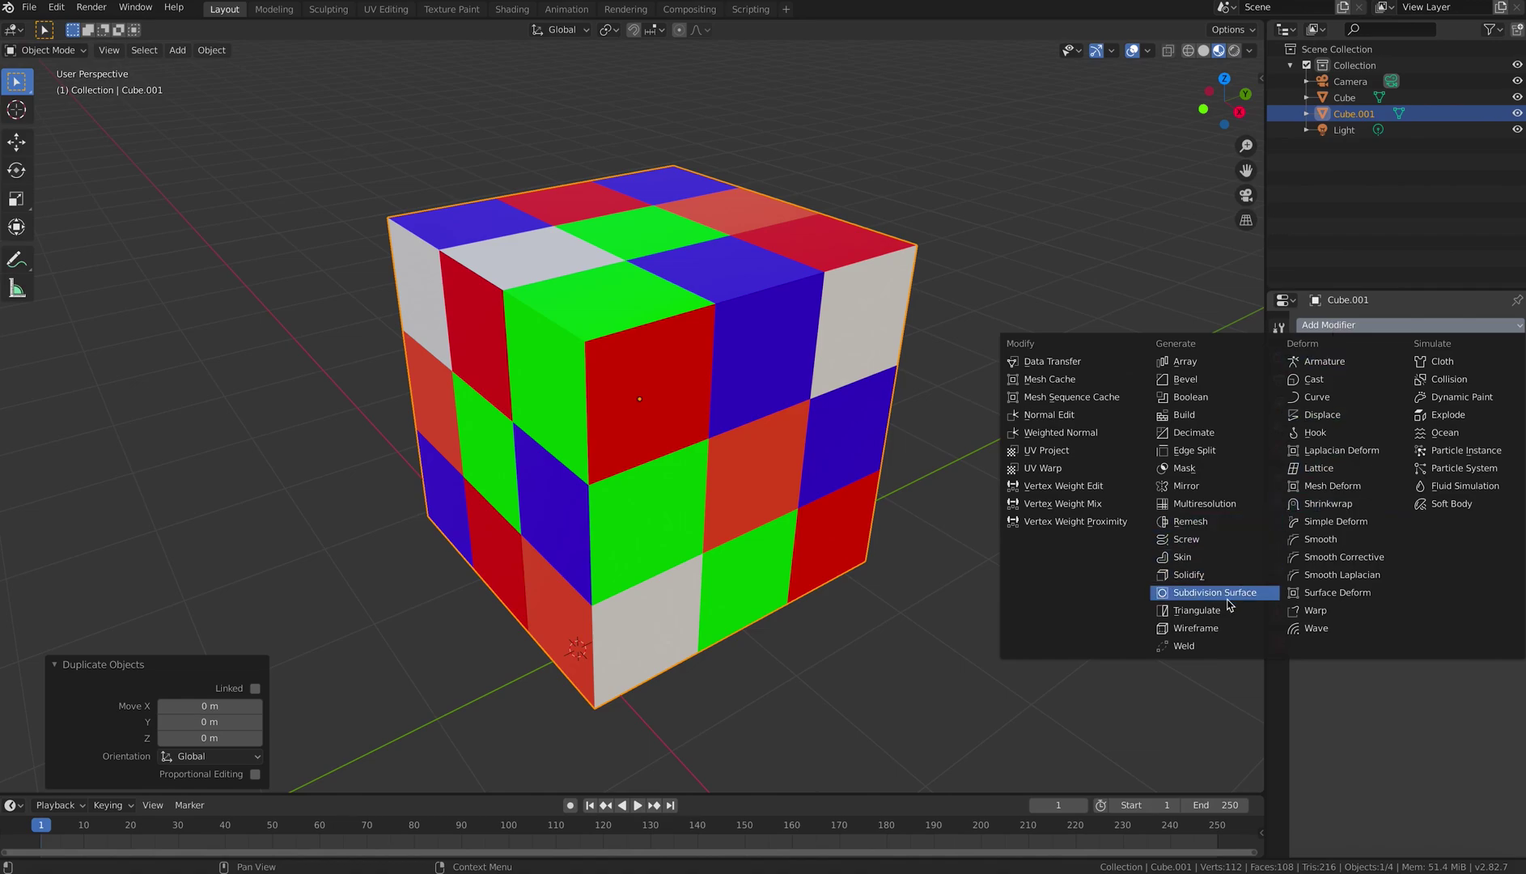
left_click(1216, 630)
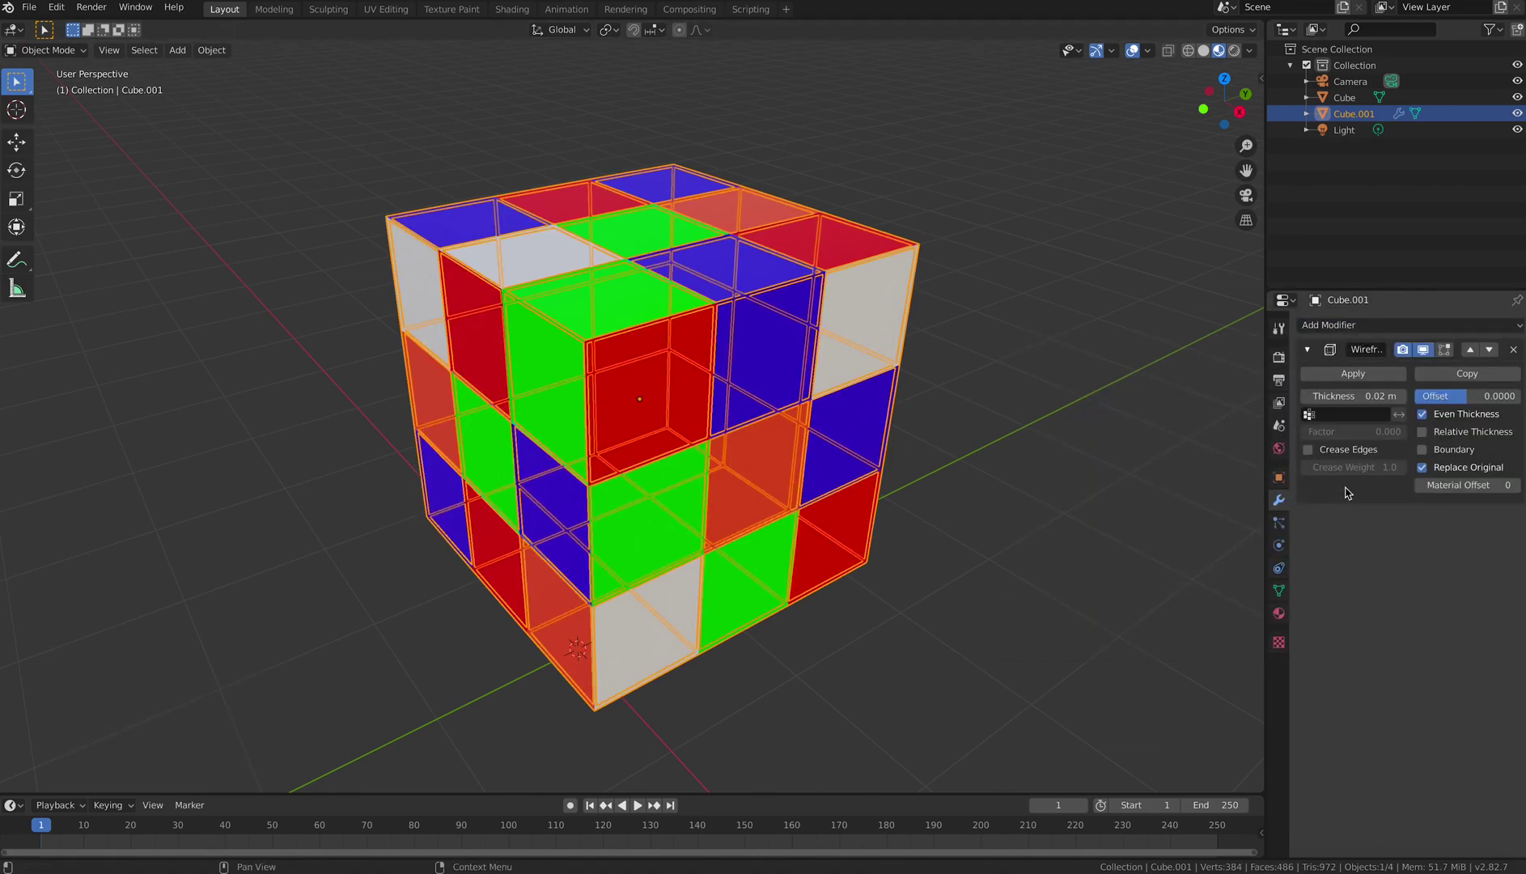
Apply the Wireframe modifier and remove four inherited material slots from Cube.001.
left_click(1354, 374)
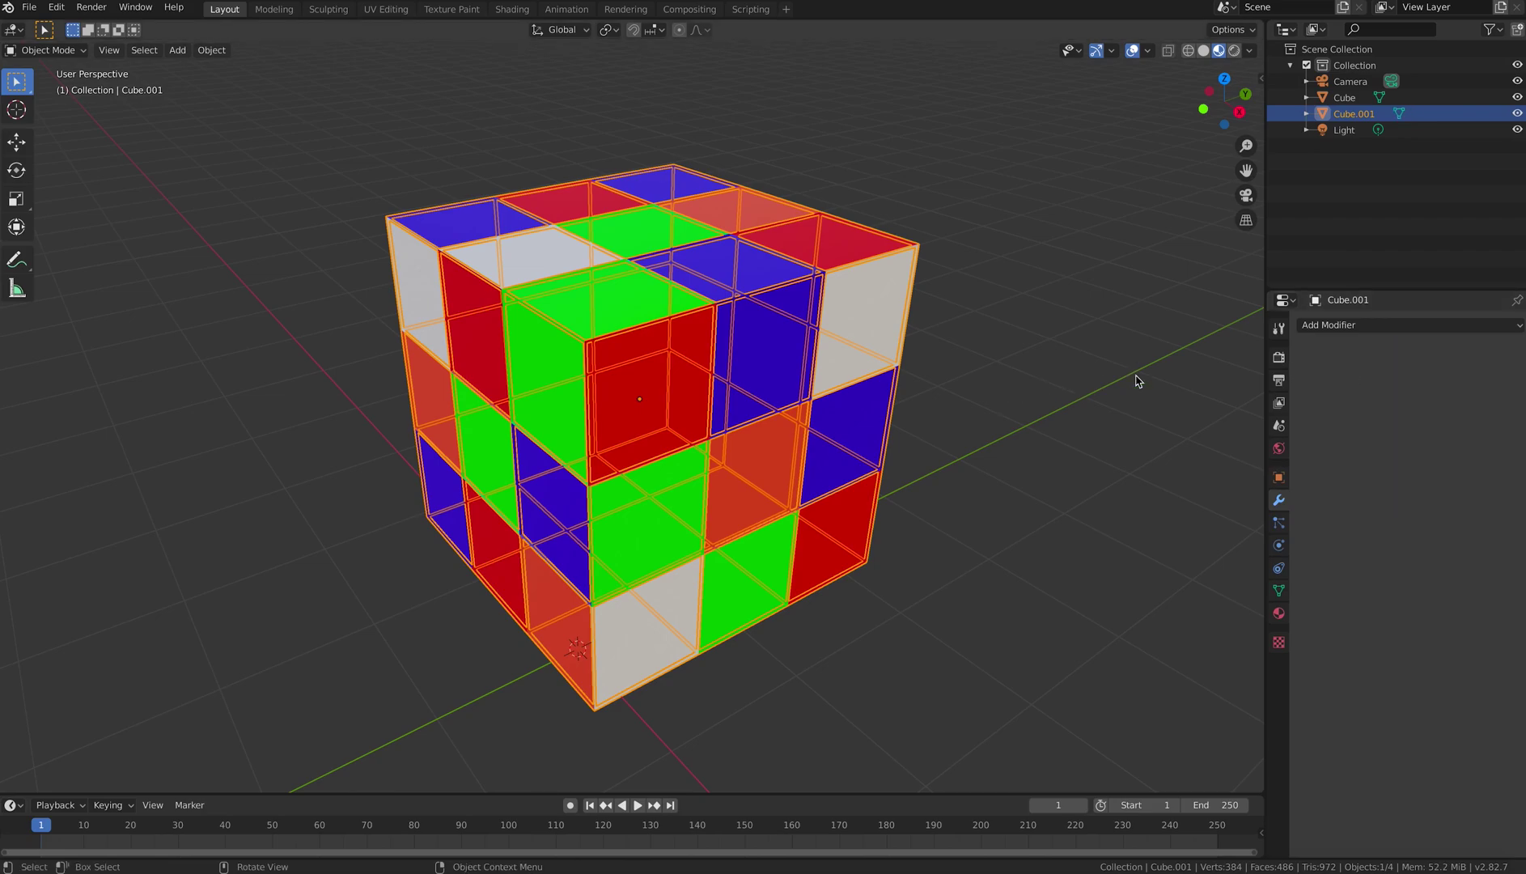
left_click(1279, 614)
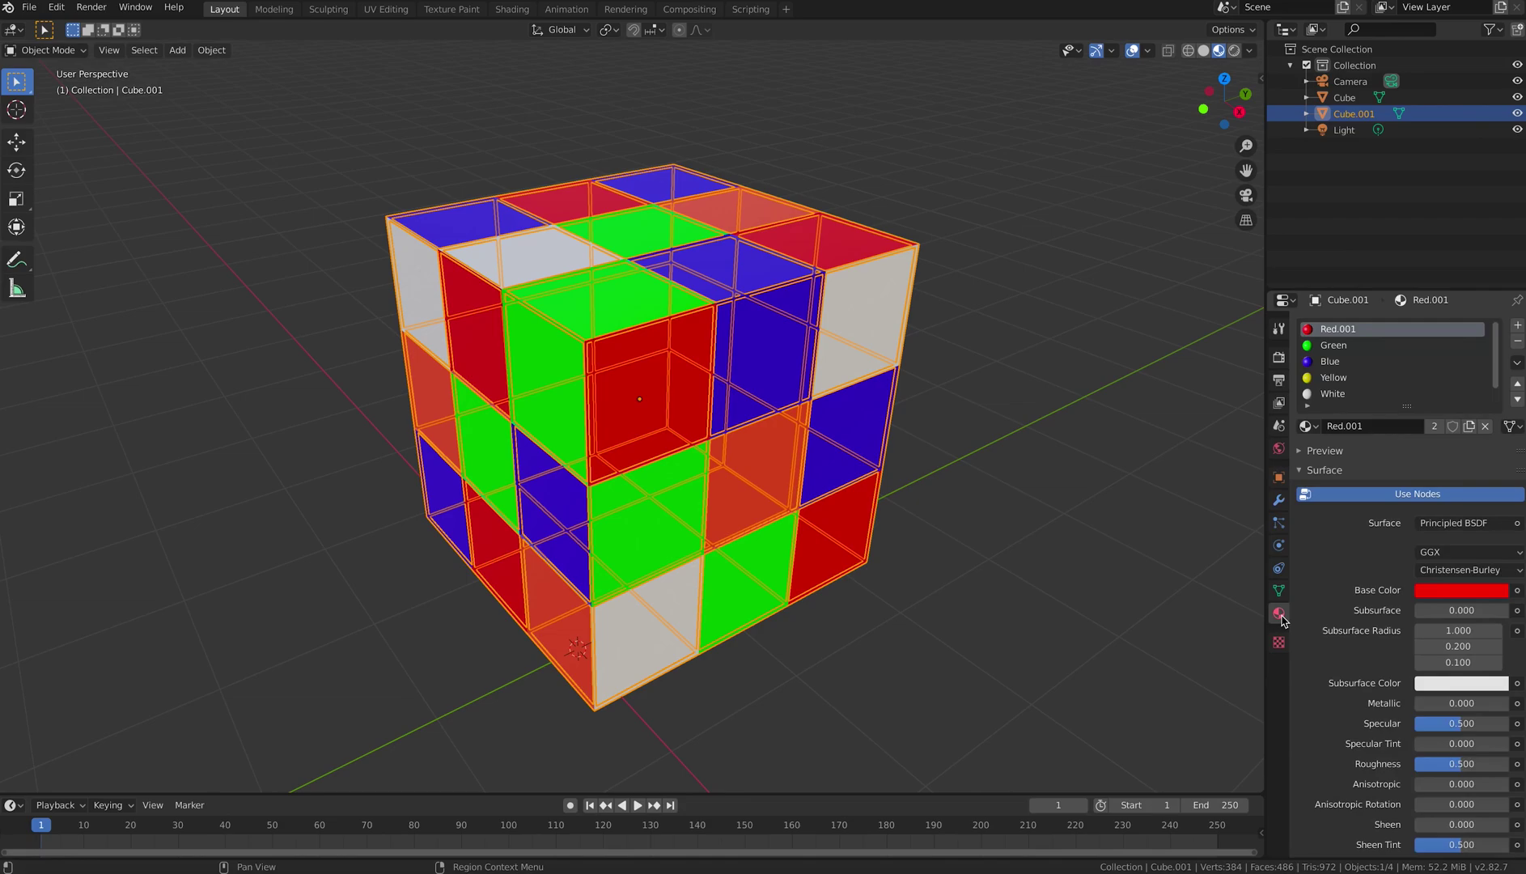
left_click(1518, 343)
left_click(1519, 343)
left_click(1518, 343)
left_click(1518, 342)
left_click(1518, 342)
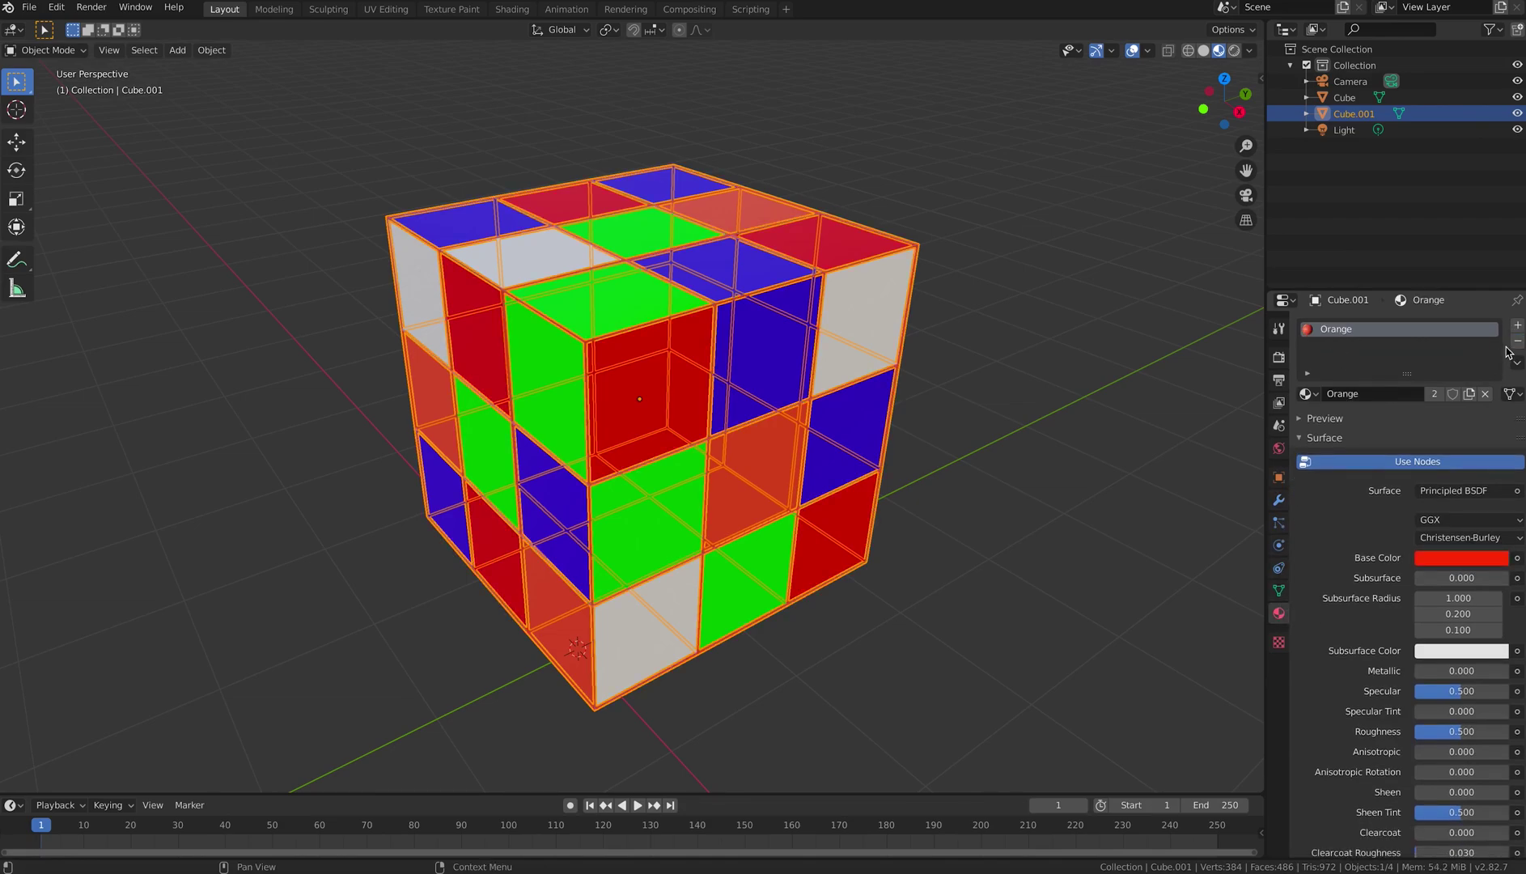
left_click(1518, 342)
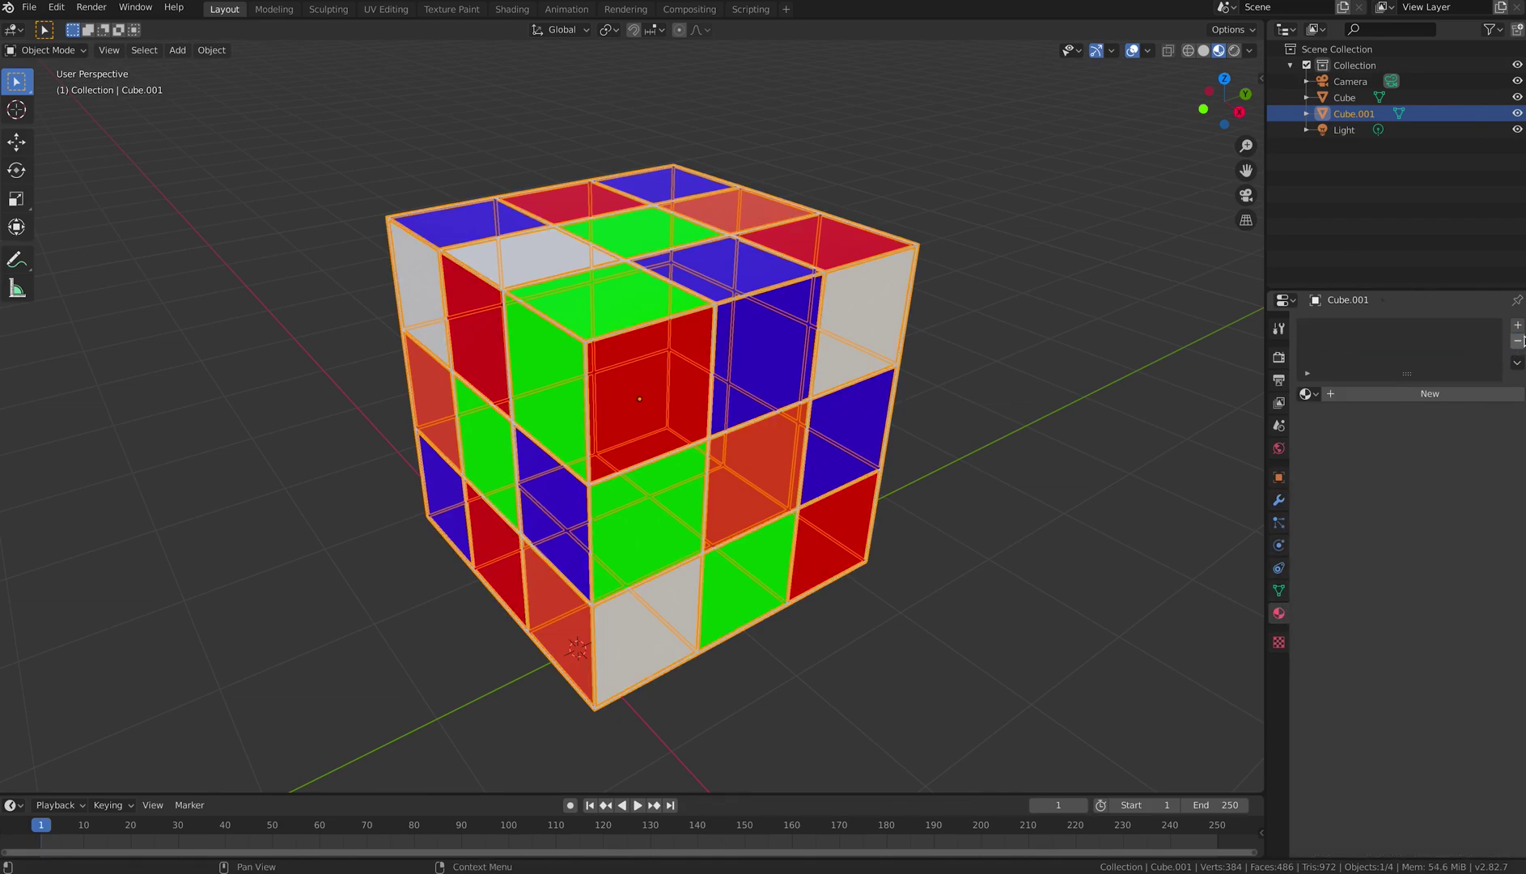
Create a new Material.002 with a black base colour for the wireframe.
left_click(1458, 395)
left_click(1469, 560)
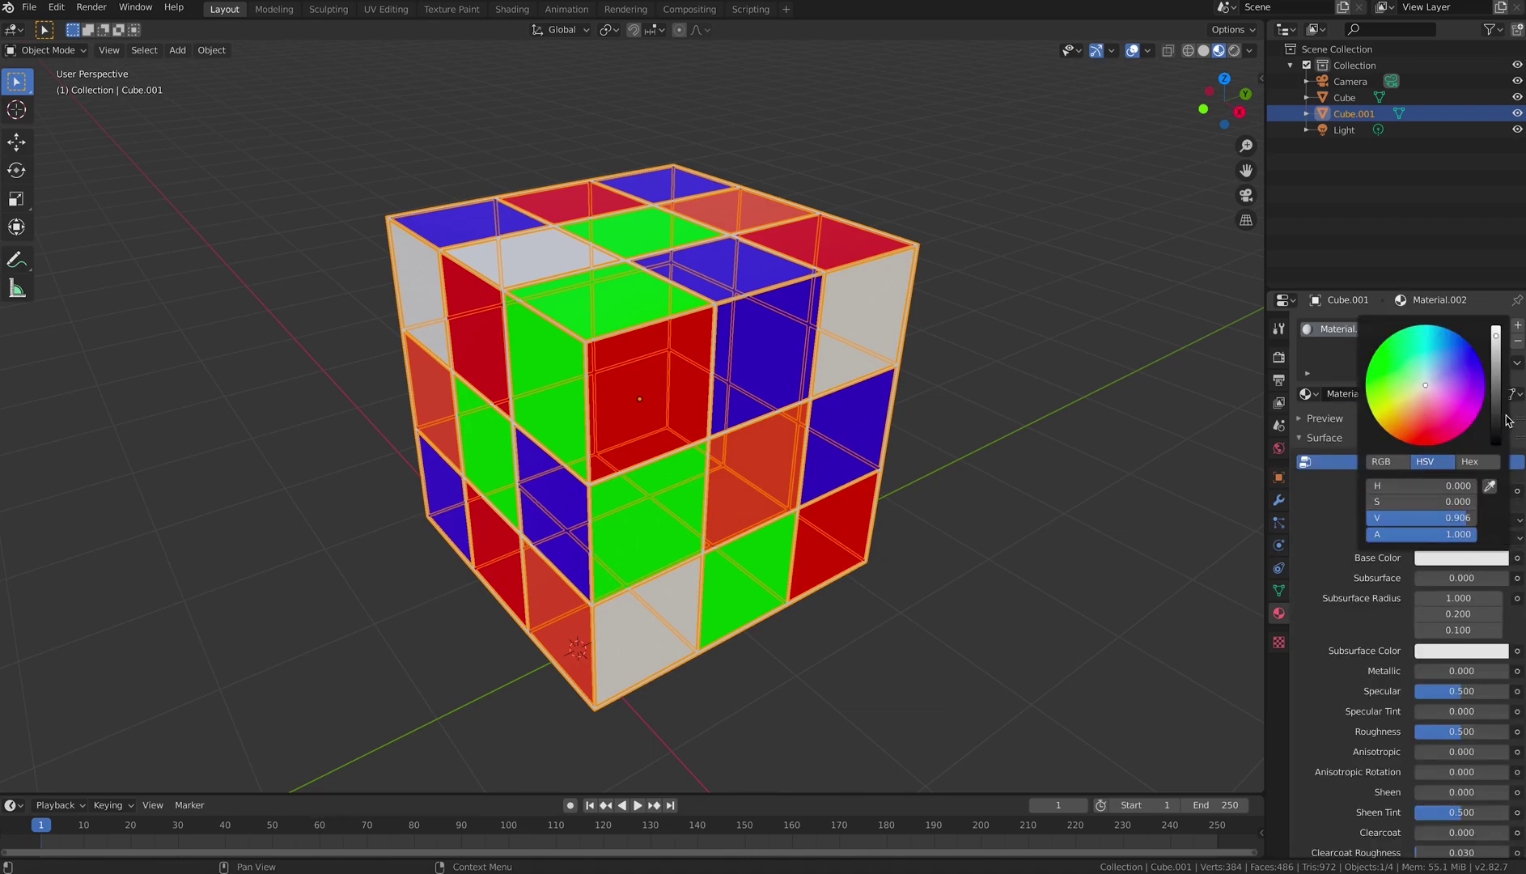
left_click_drag(1499, 421, 1499, 454)
Inspect the wireframe mesh from above in Edit Mode, then return to Object Mode.
key("Tab")
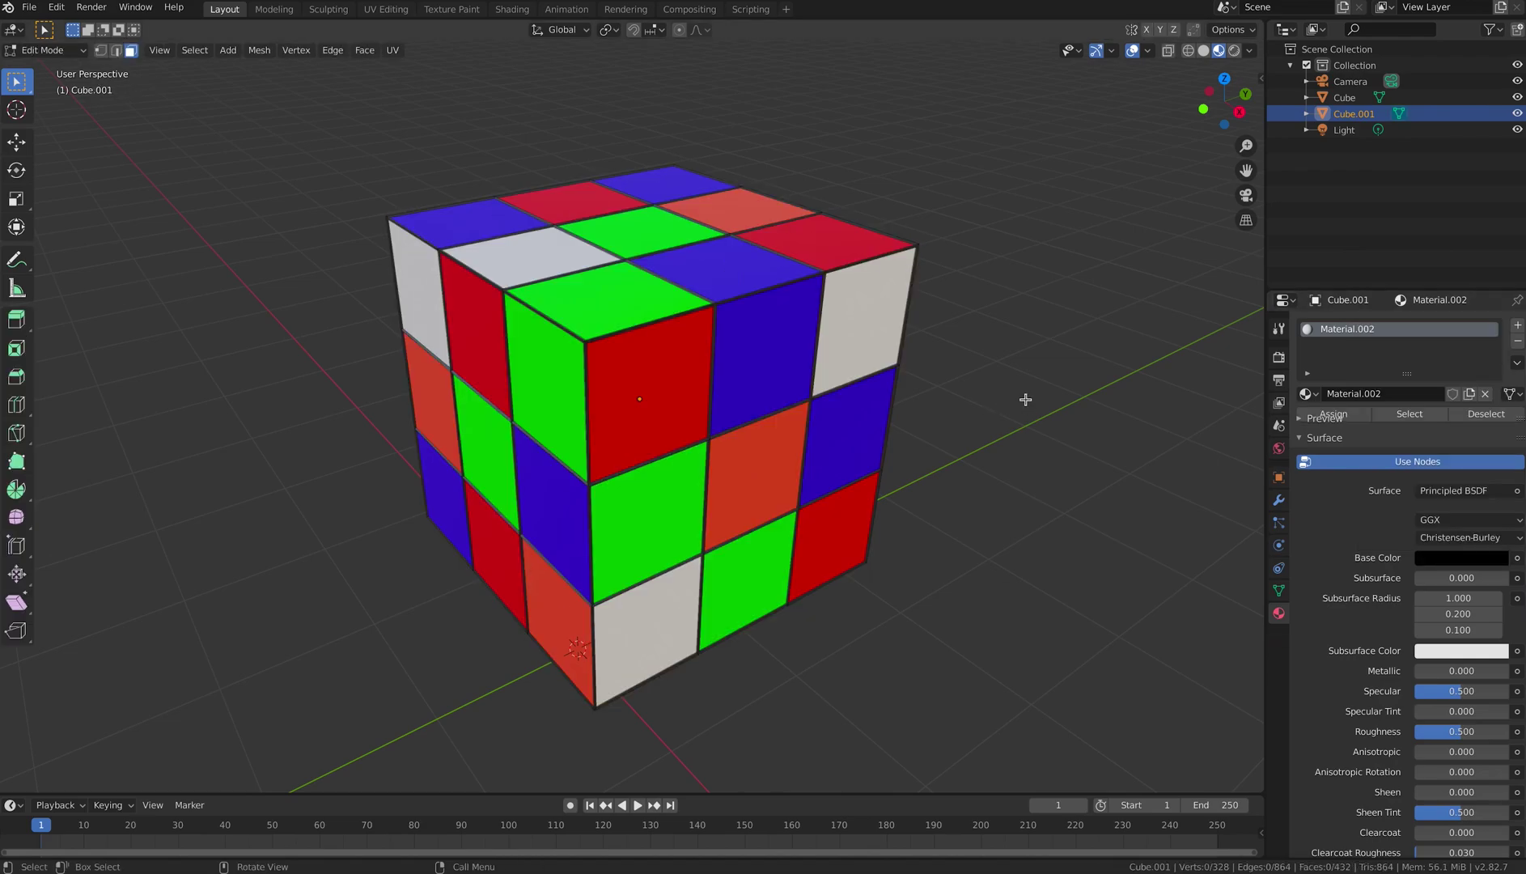
middle_click_drag(1071, 441, 904, 368)
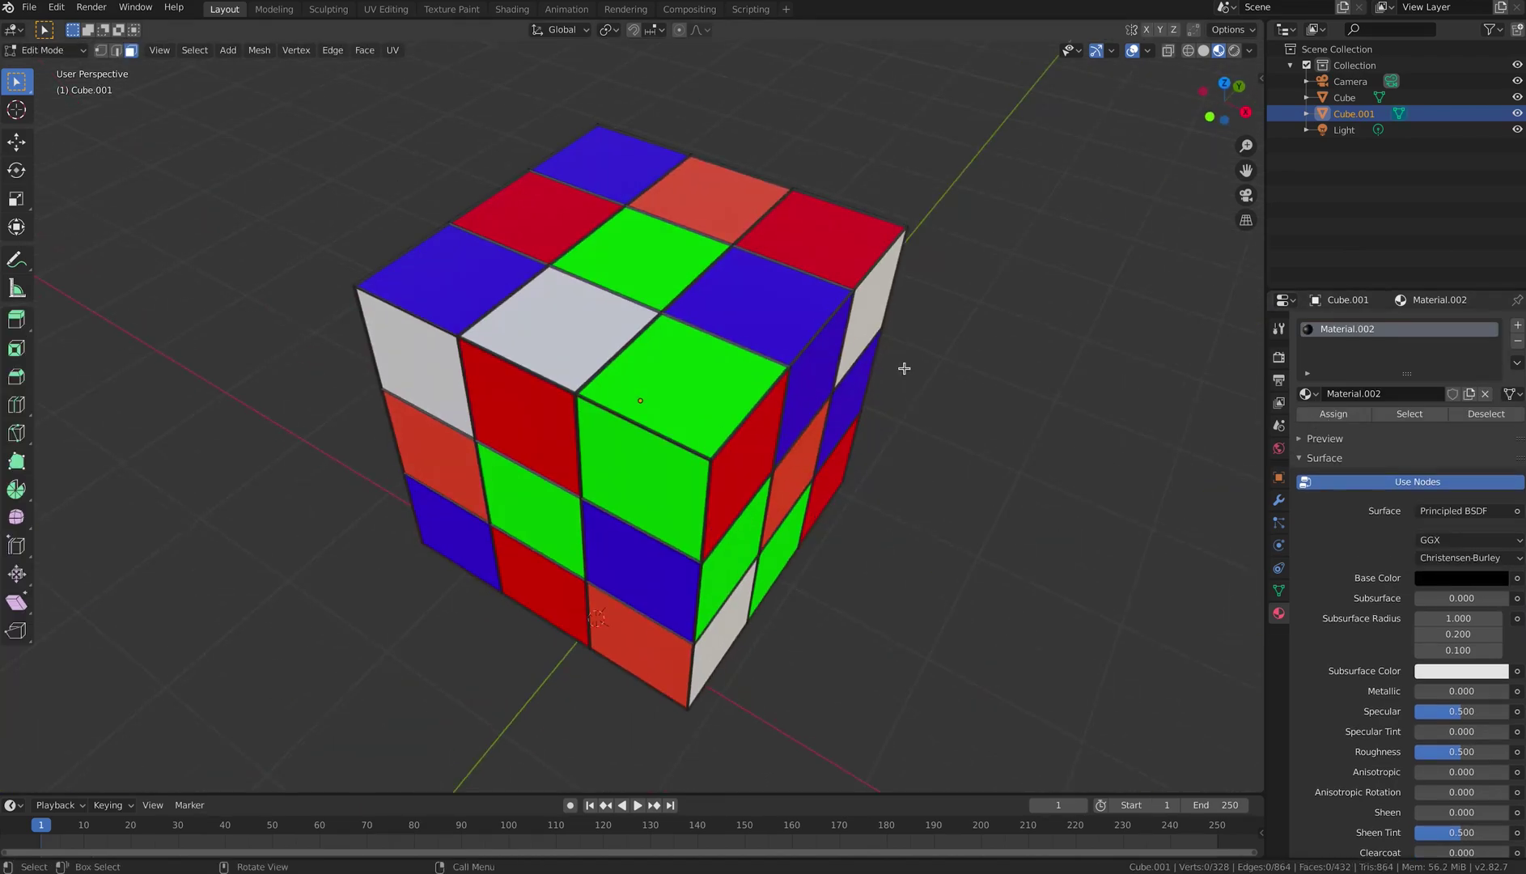
left_click(785, 365)
key("Tab")
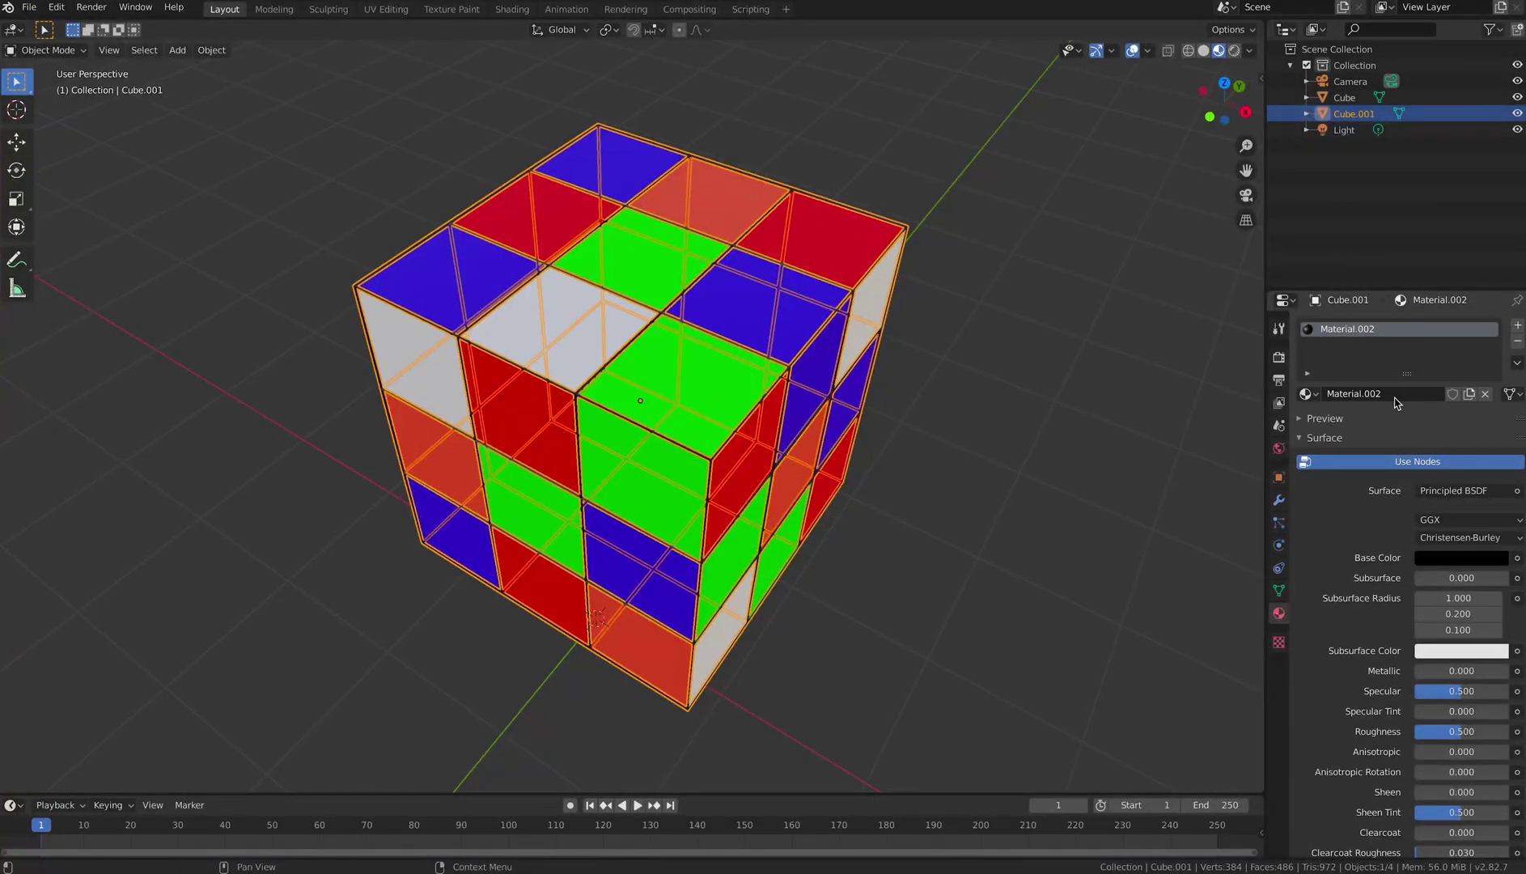
Show the modifier settings, toggle Edit Mode, and view the scene through the camera.
left_click(1279, 500)
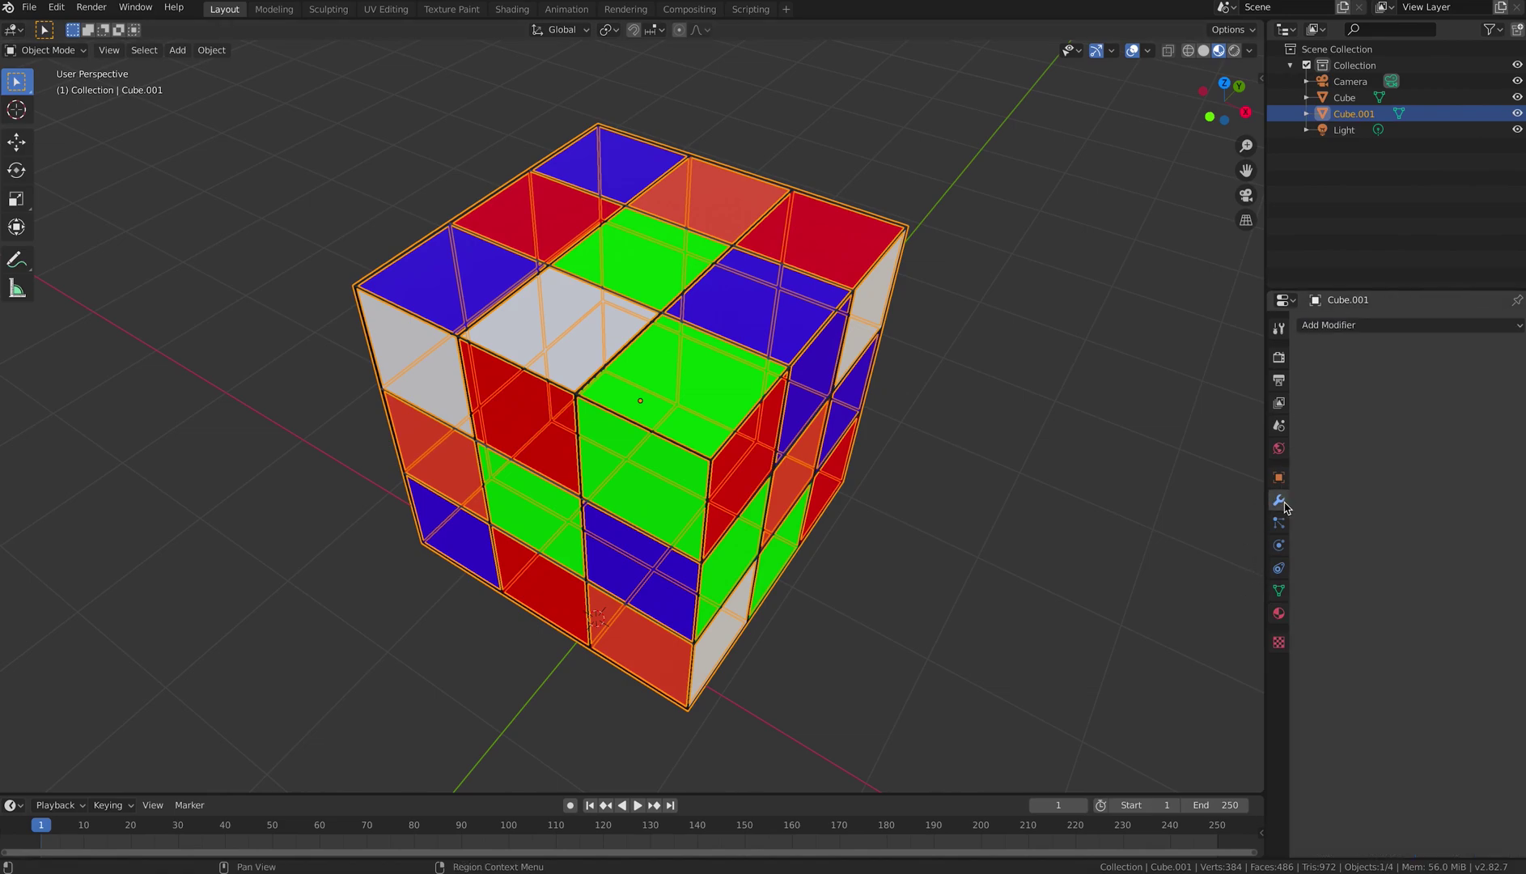
key("Tab")
key("KP_0")
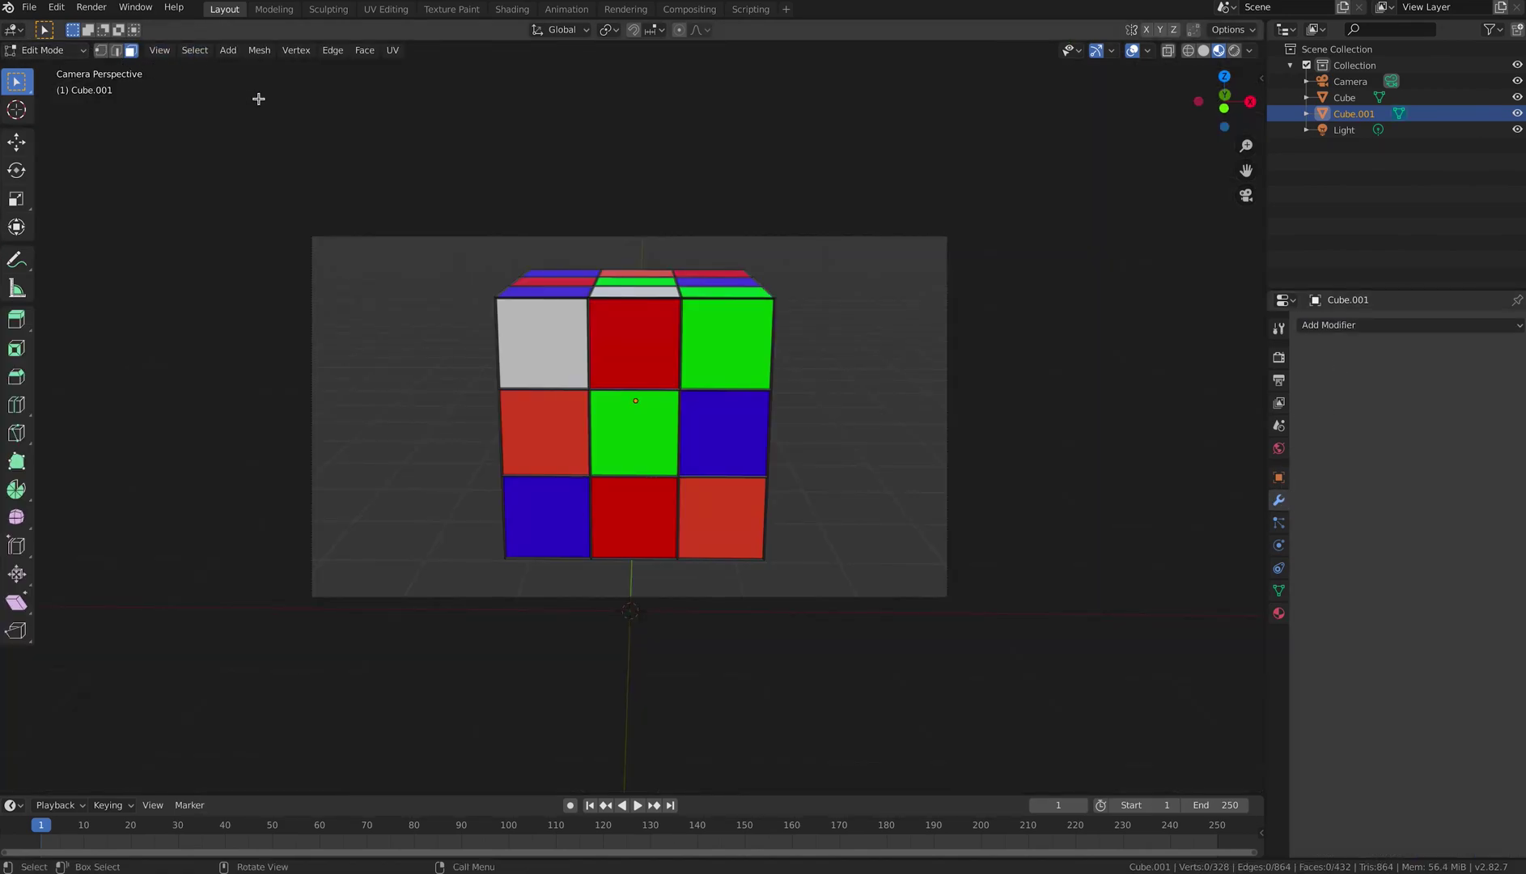
key("Tab")
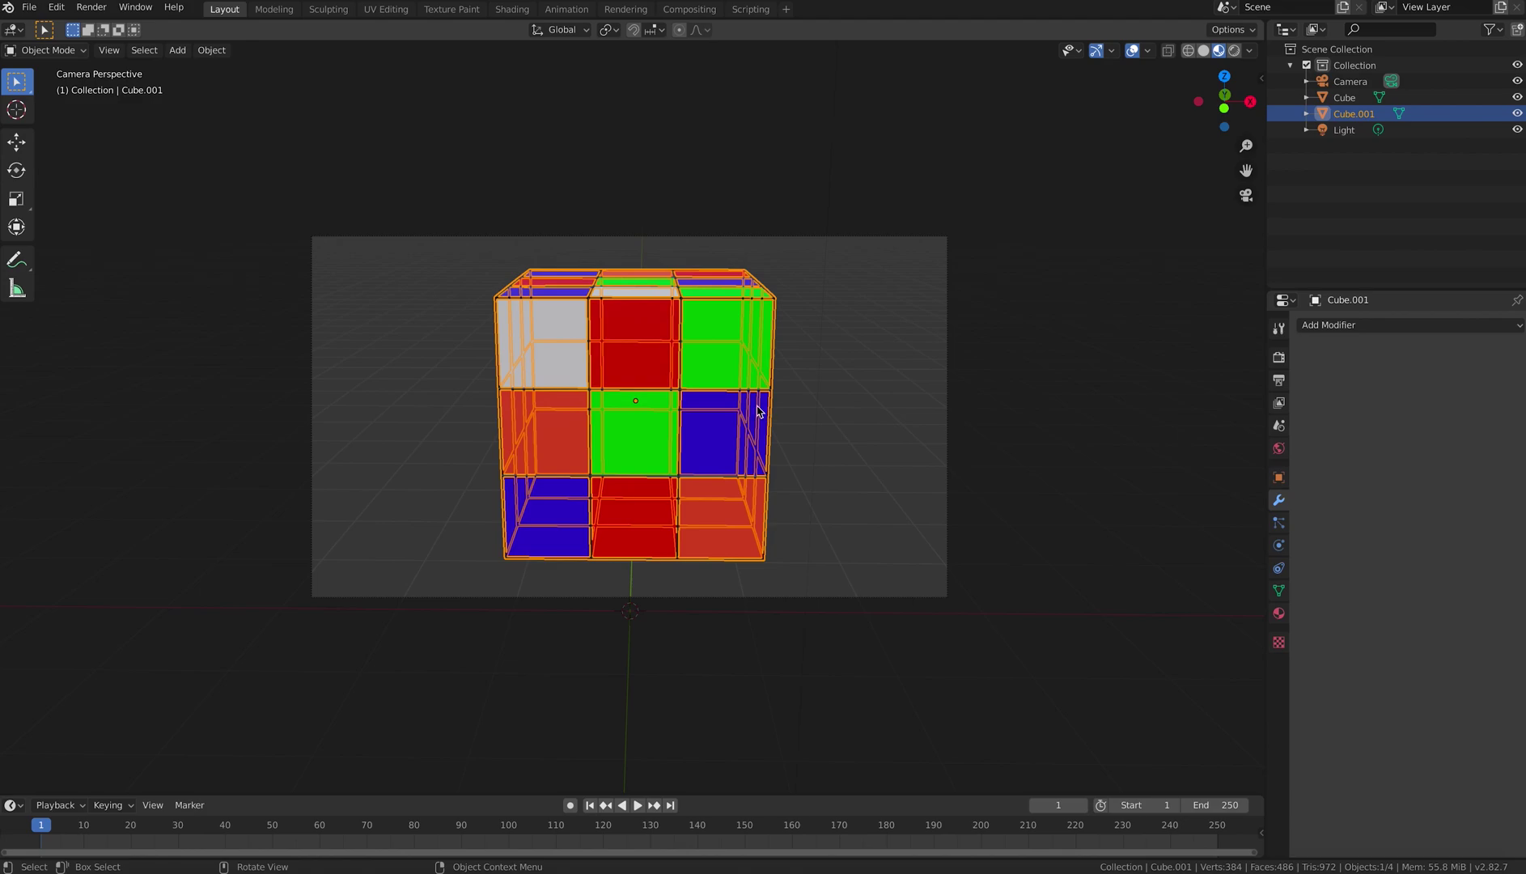
Add Cube to the selection and join Cube.001 into it with Ctrl+J, keeping it in place.
left_click(727, 354, "shift")
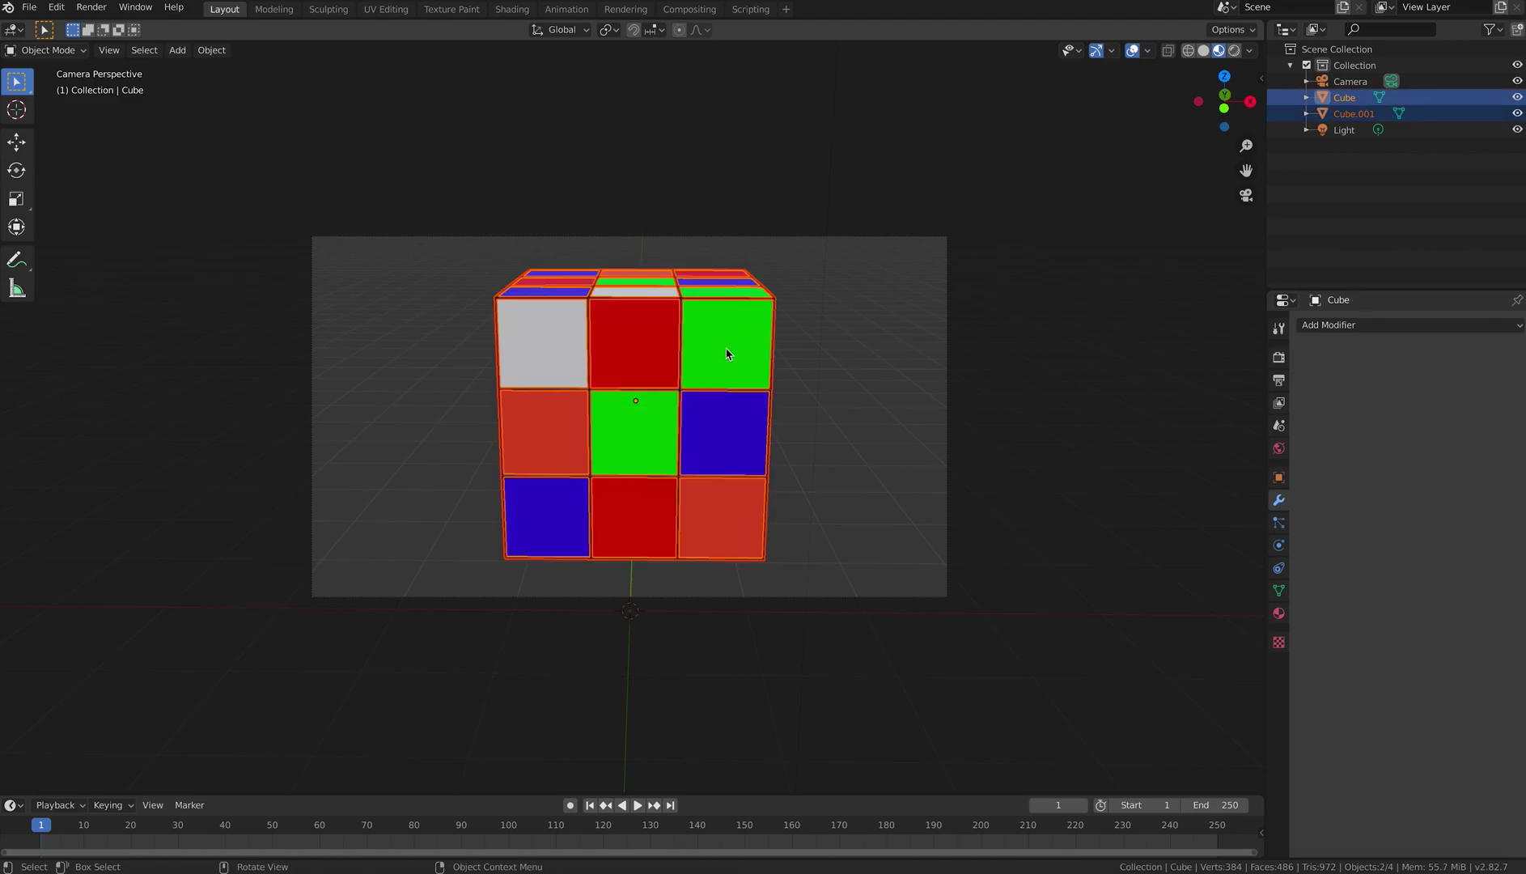
key("ctrl+j")
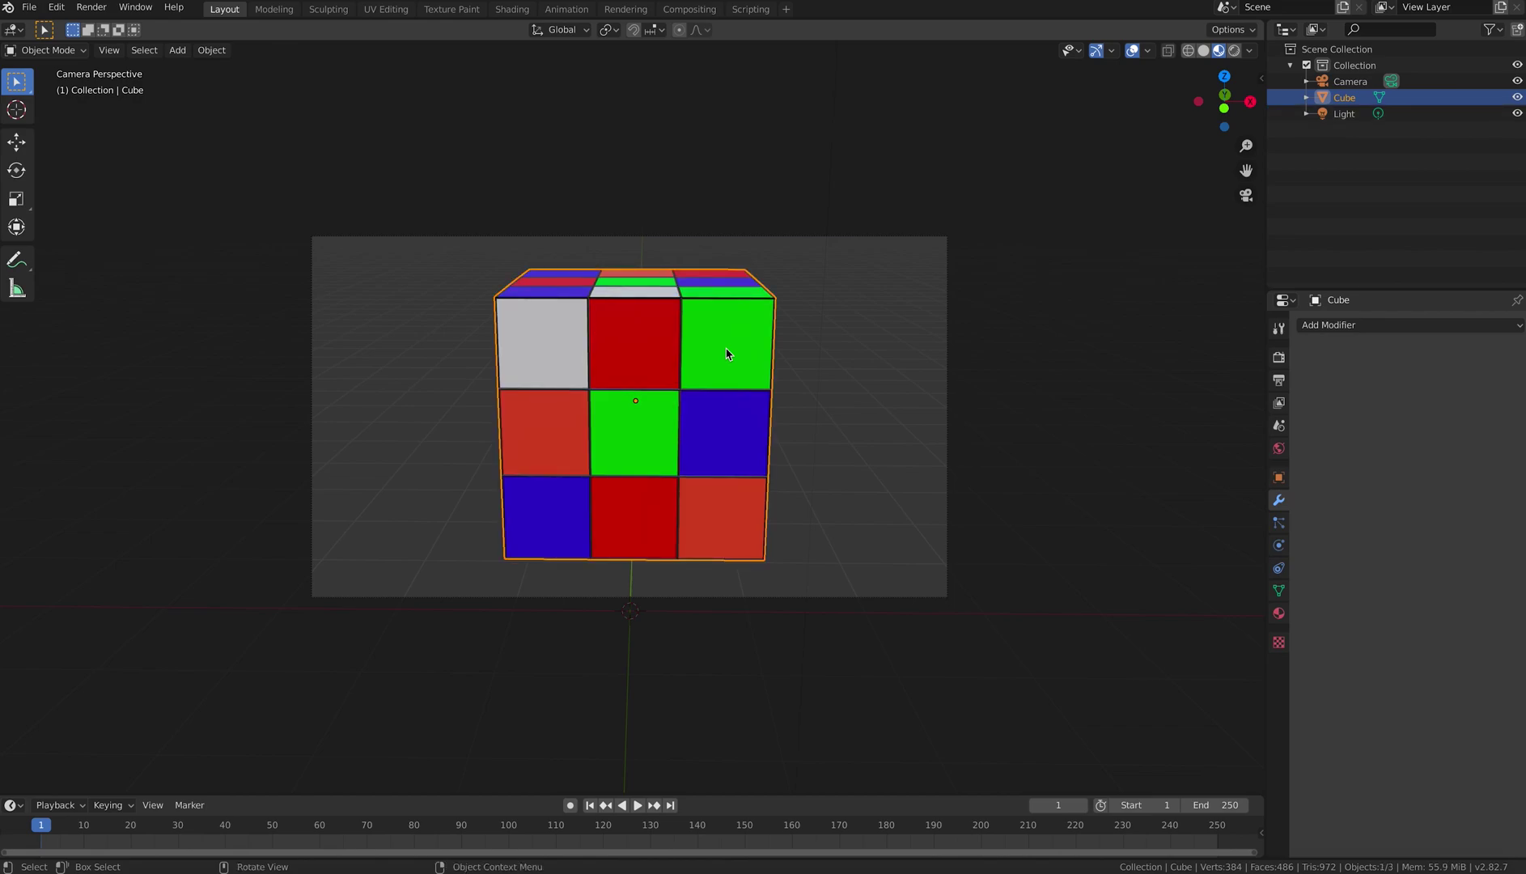
key("g")
key("Escape")
Insert LocRot keyframes for the cube's starting pose at frames 1 and 49.
key("i")
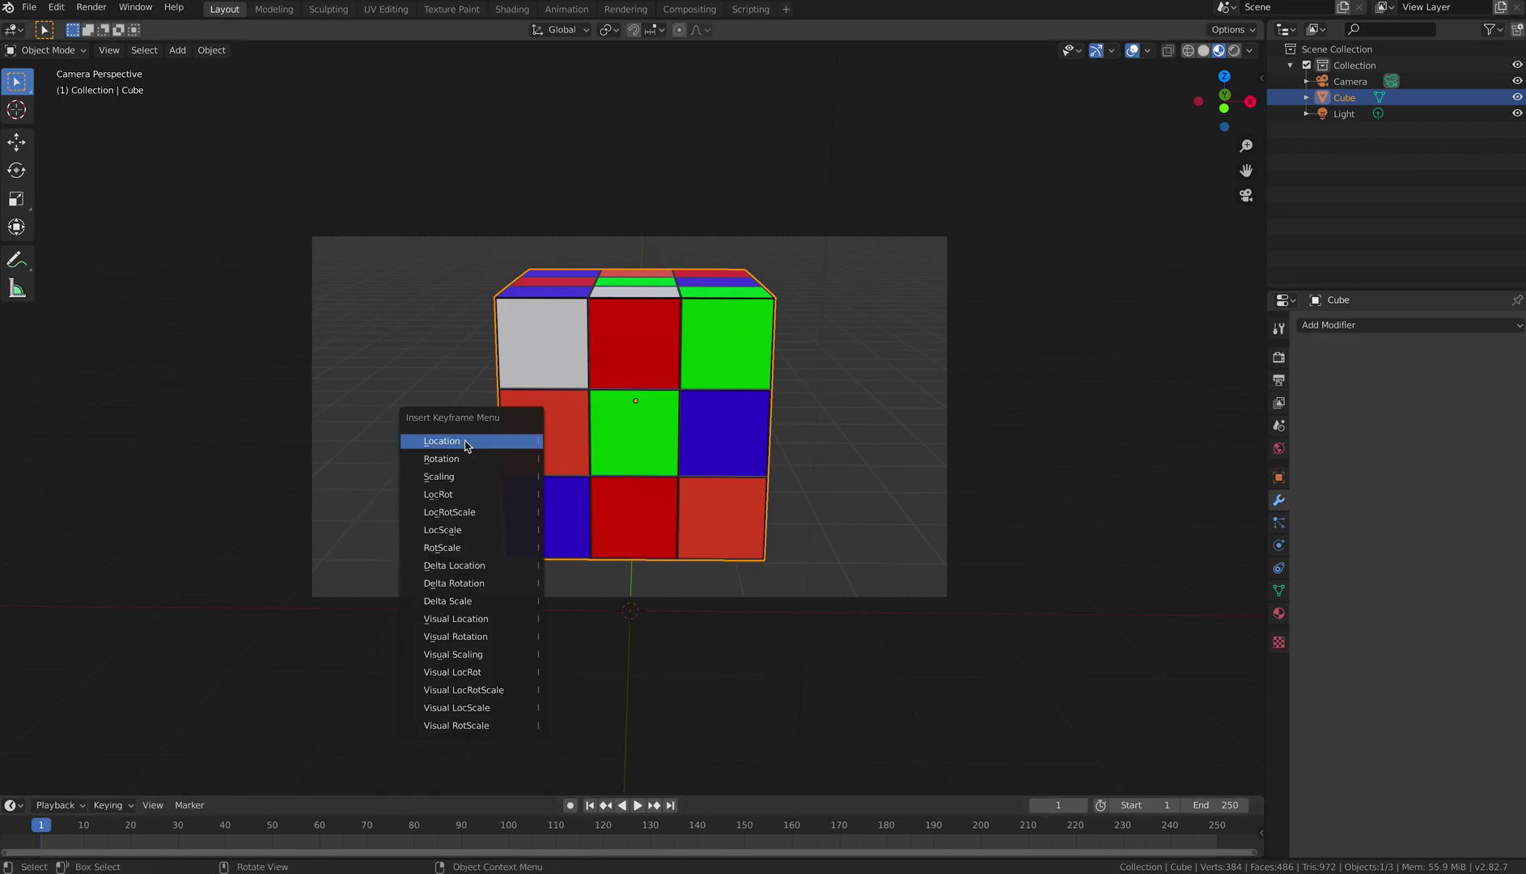
left_click(463, 495)
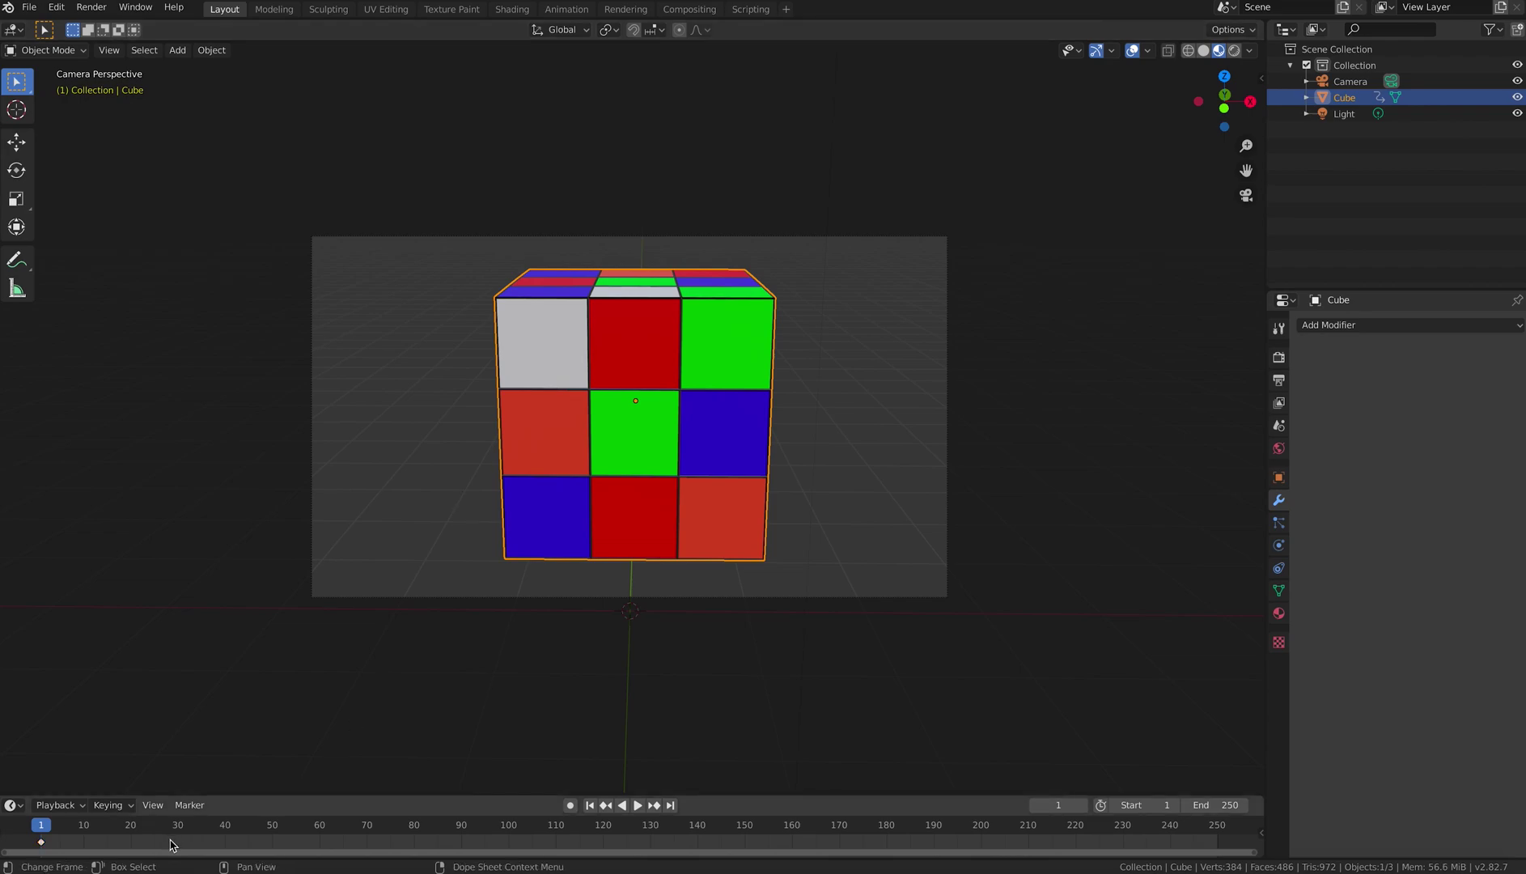
left_click_drag(169, 844, 272, 833)
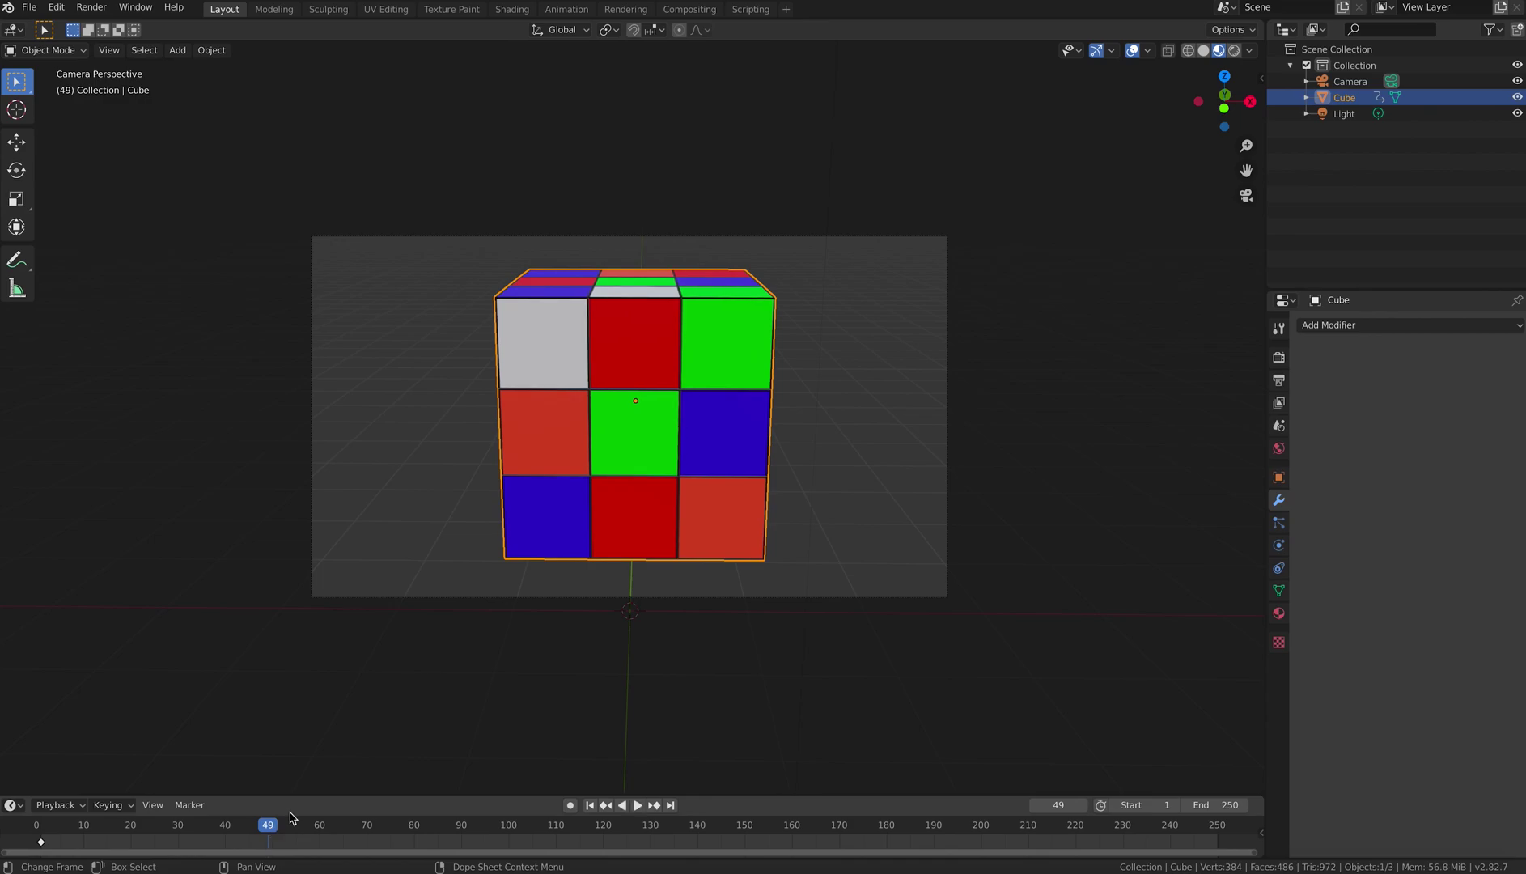
key("i")
left_click(792, 386)
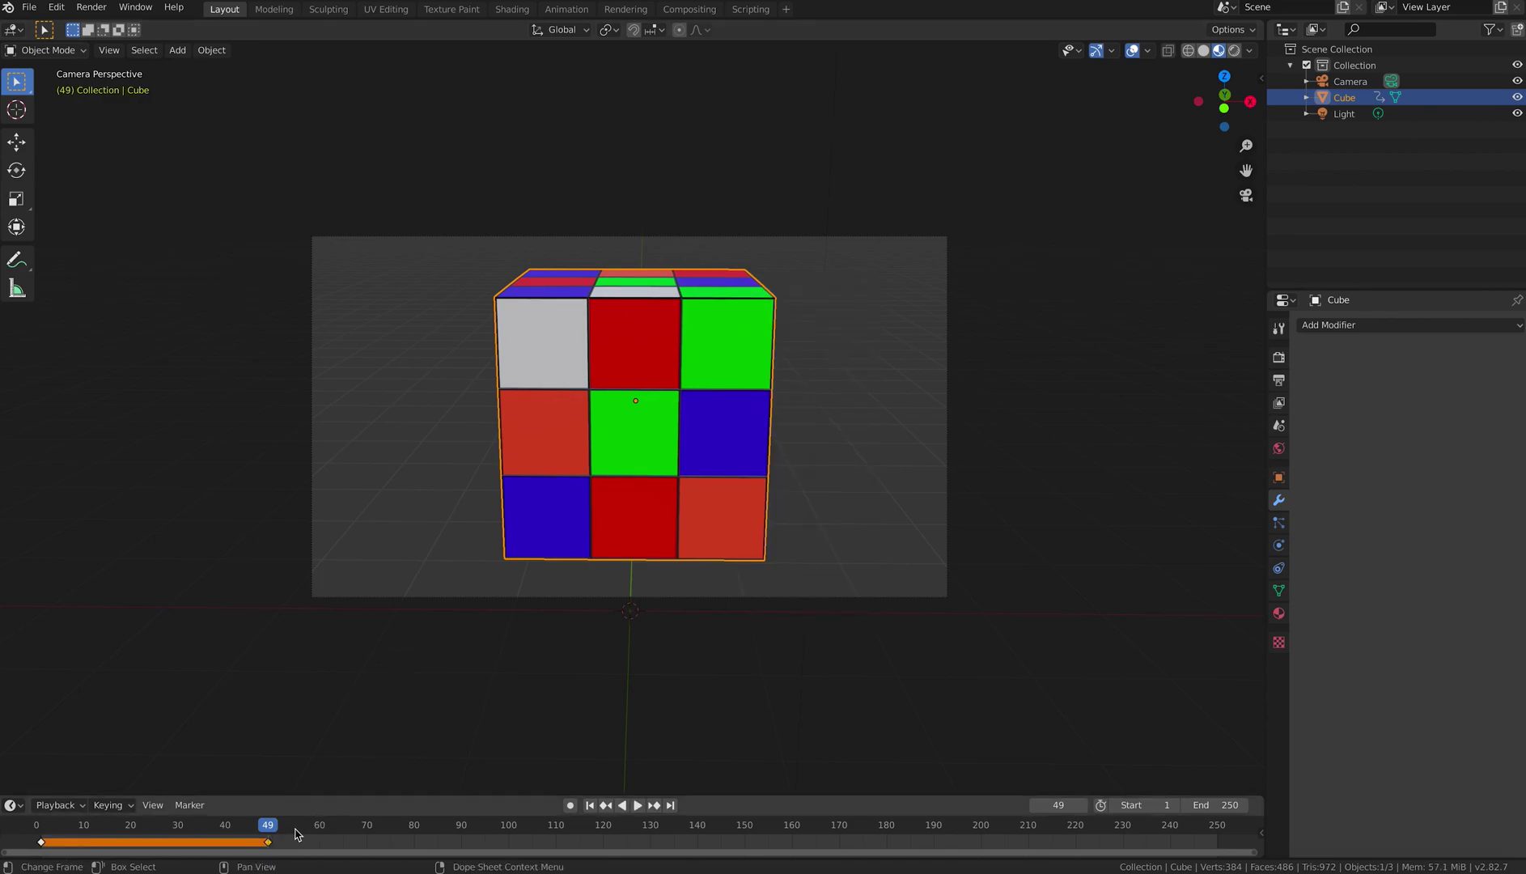
At frame 25, rotate the cube -125° around Z and keyframe LocRot.
left_click_drag(162, 836, 155, 835)
key("r")
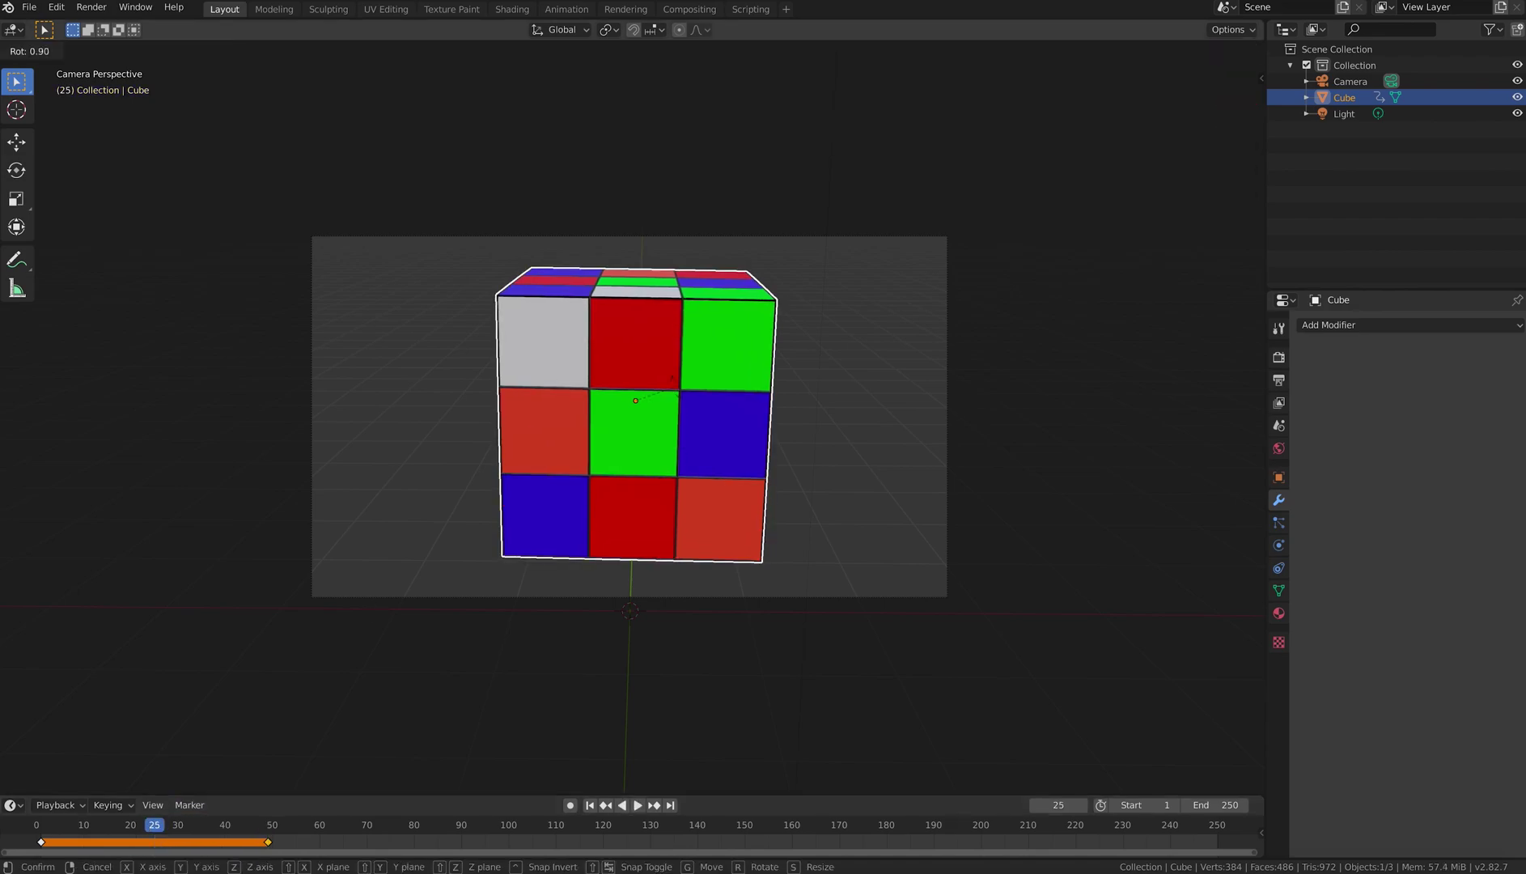
type("-125")
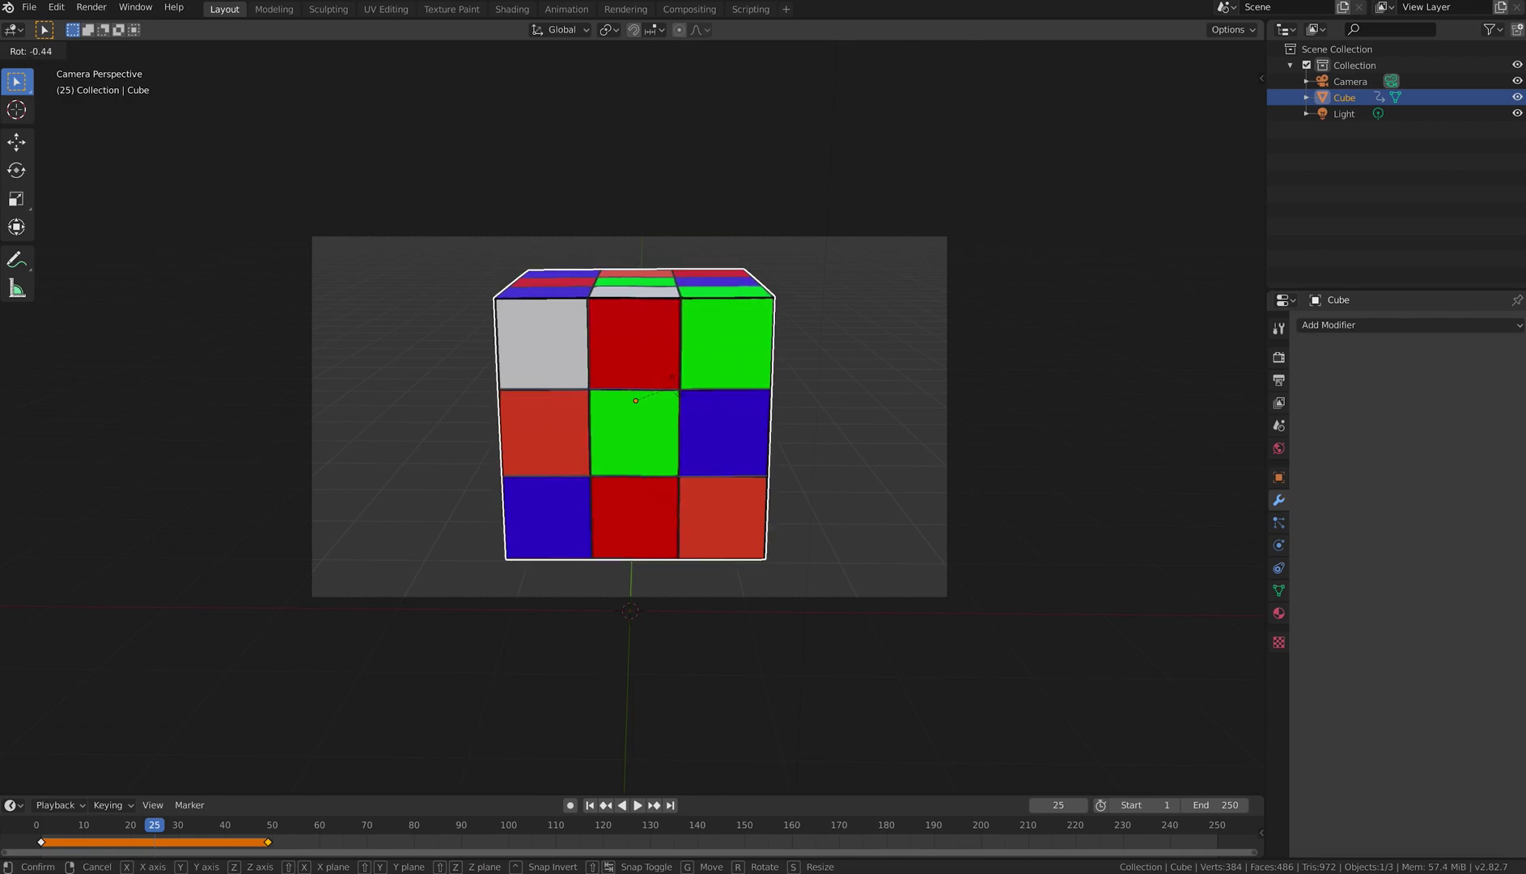
key("Return")
mouse_move(123, 868)
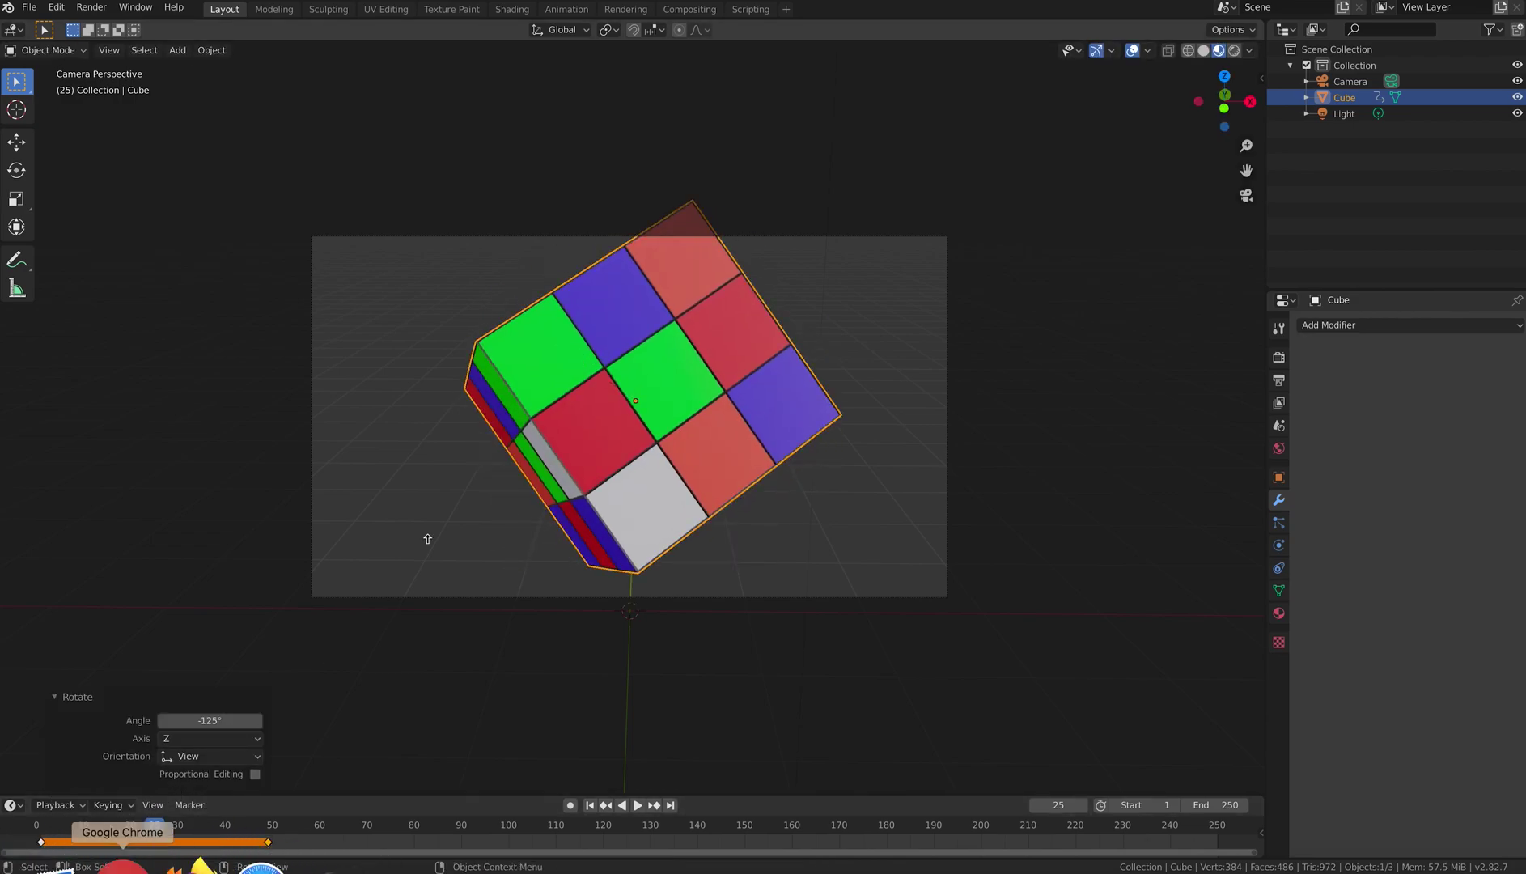
key("i")
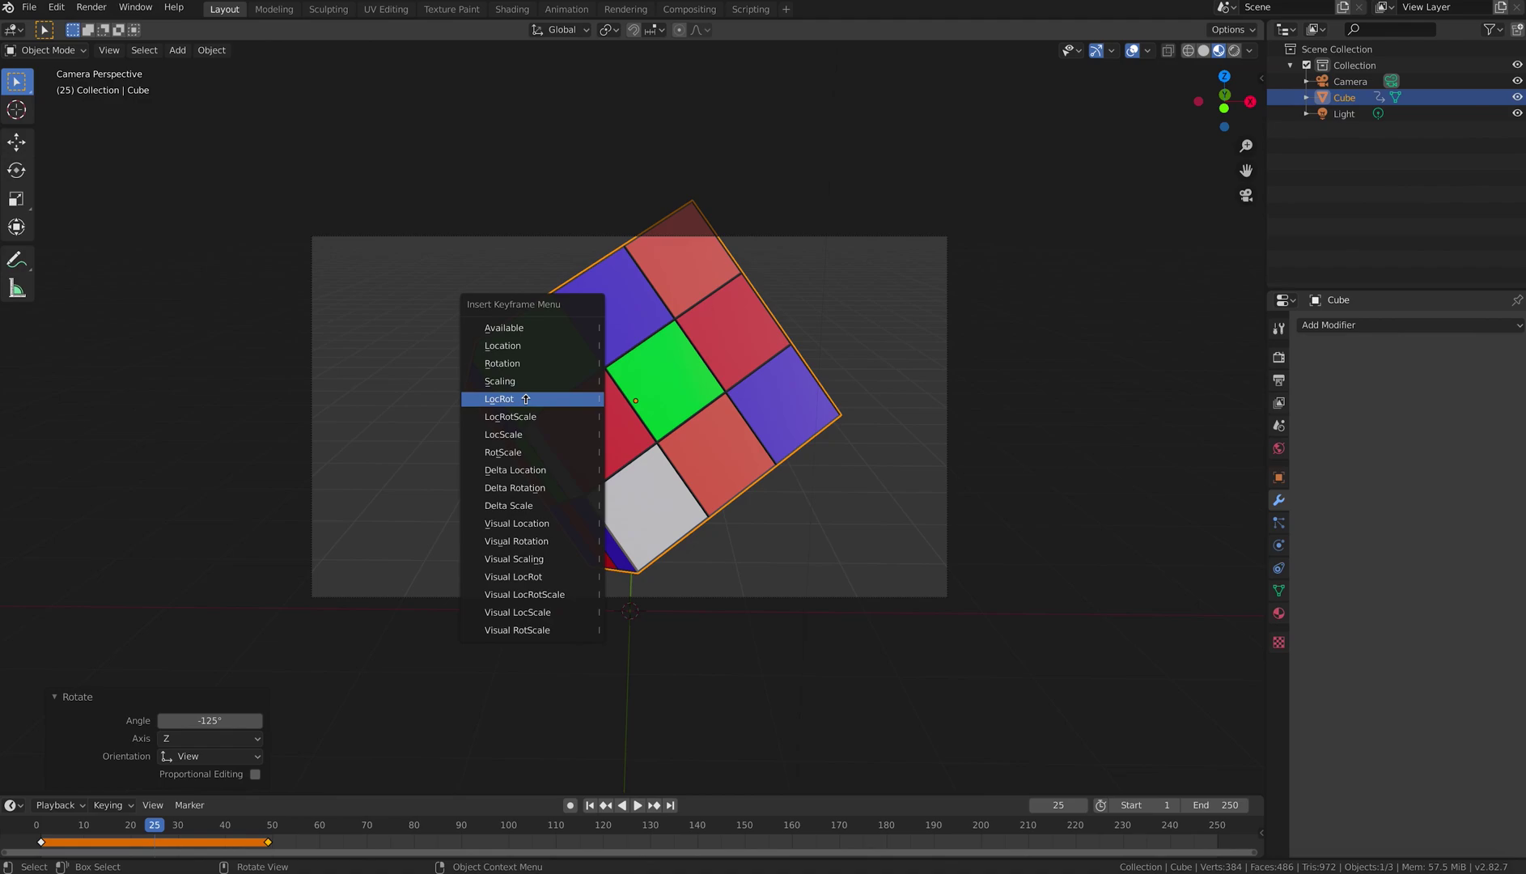
left_click(526, 399)
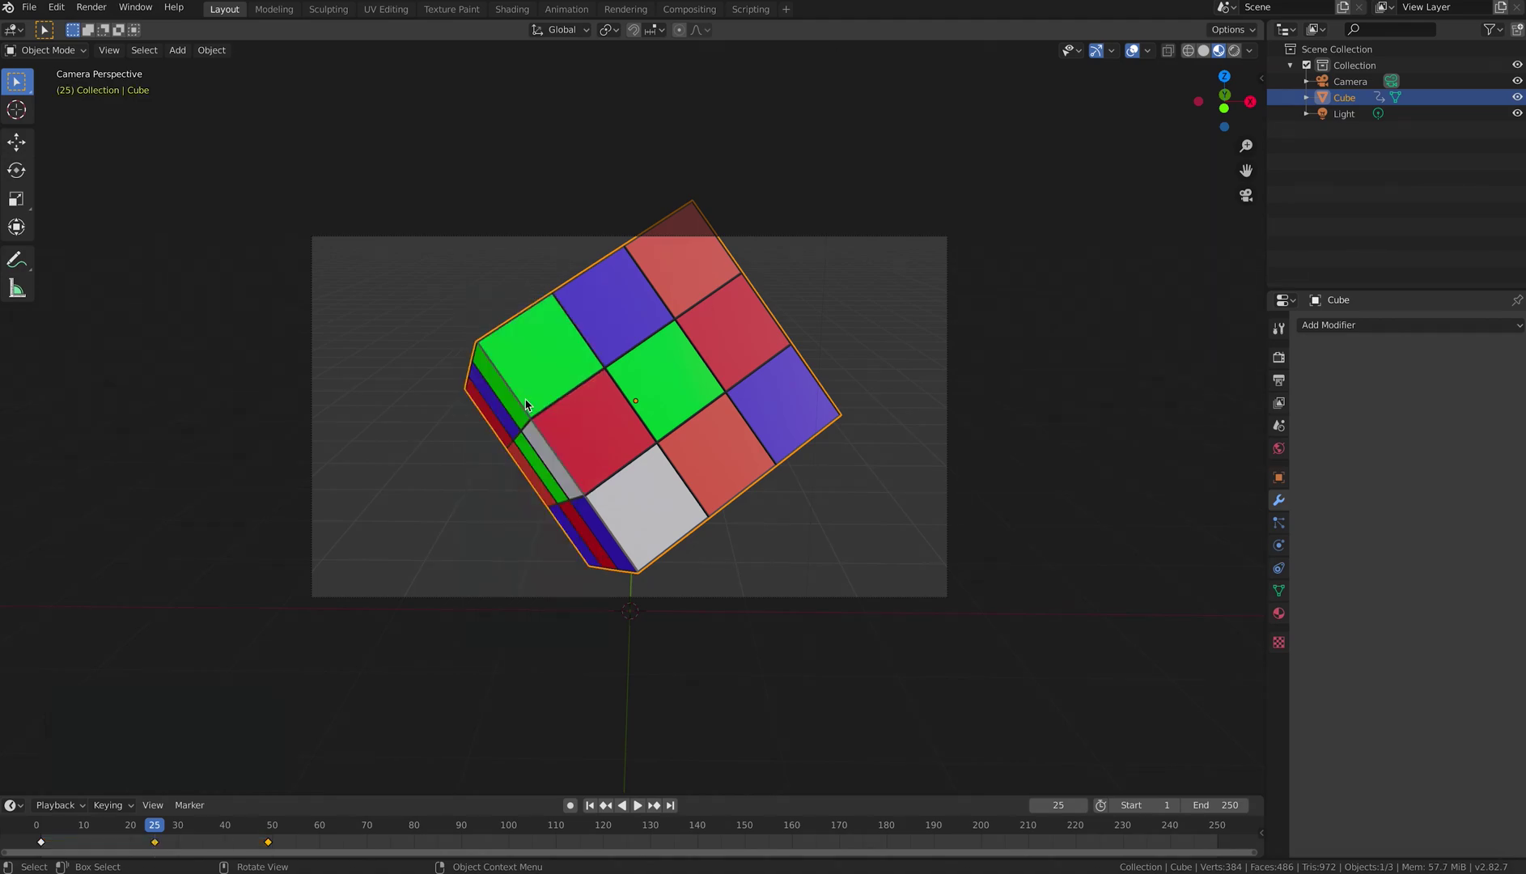
Play the rotation from frame 1 and scrub the timeline to check the spin.
left_click(40, 830)
key("space")
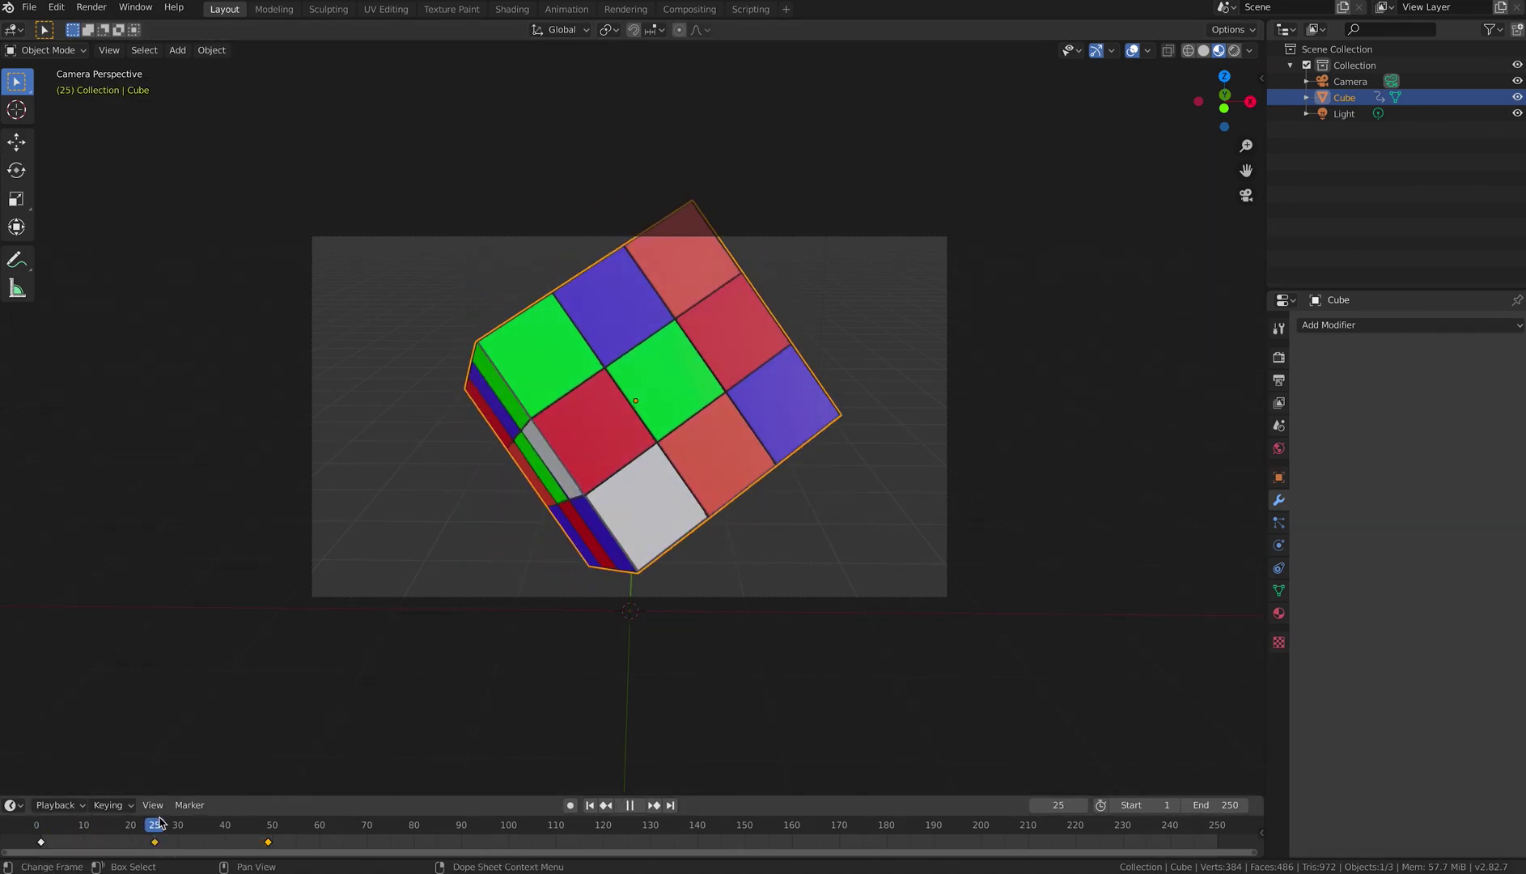
left_click_drag(160, 823, 31, 801)
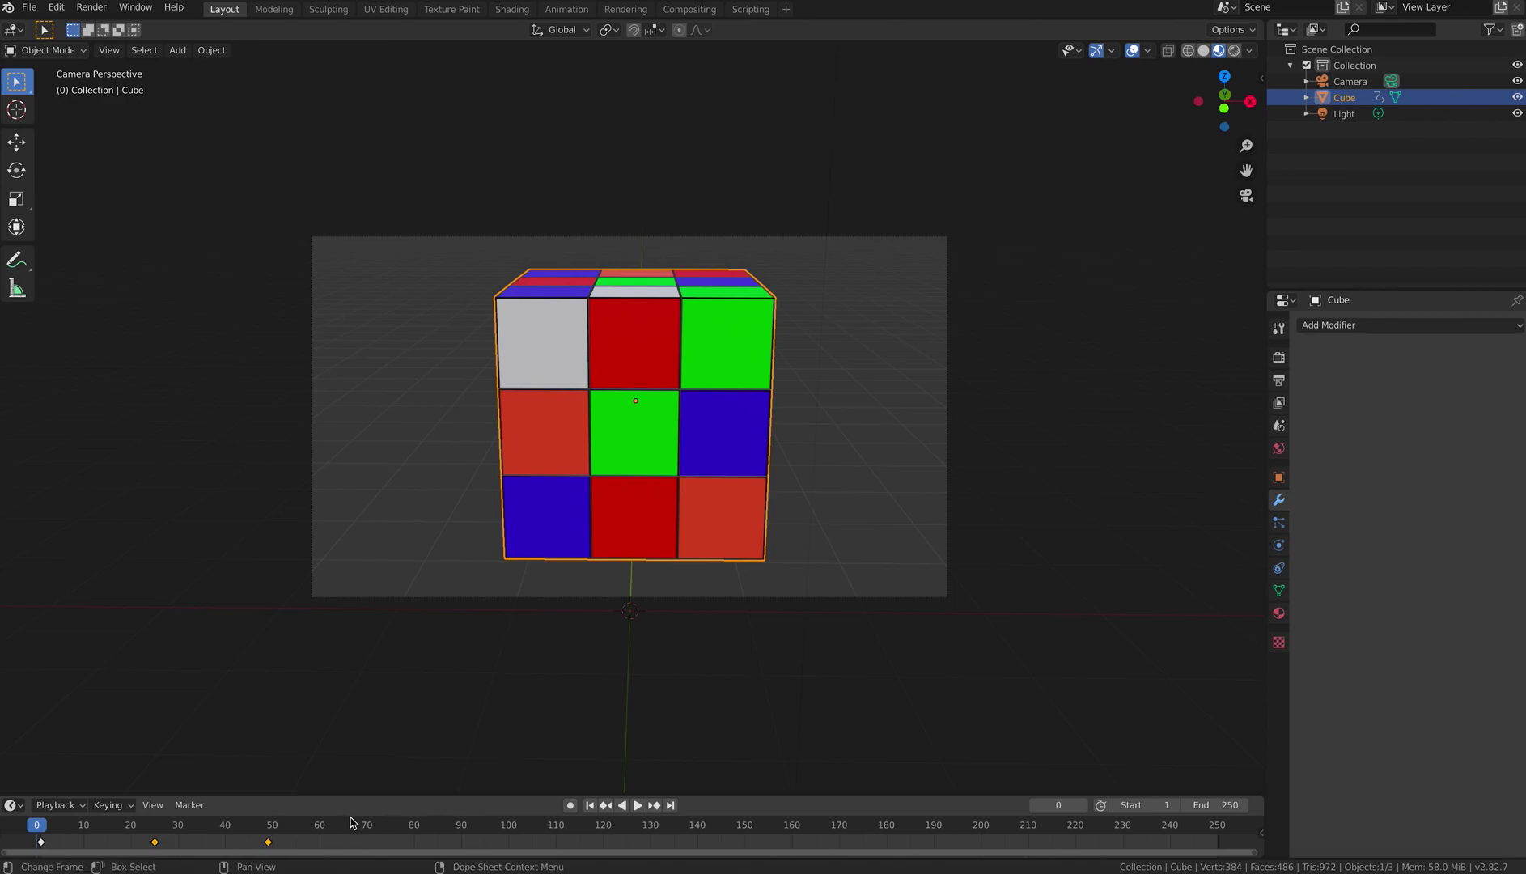
Set the animation End frame to 49, preview the loop, and rewind to frame 1.
left_click(1232, 805)
type("49")
key("Return")
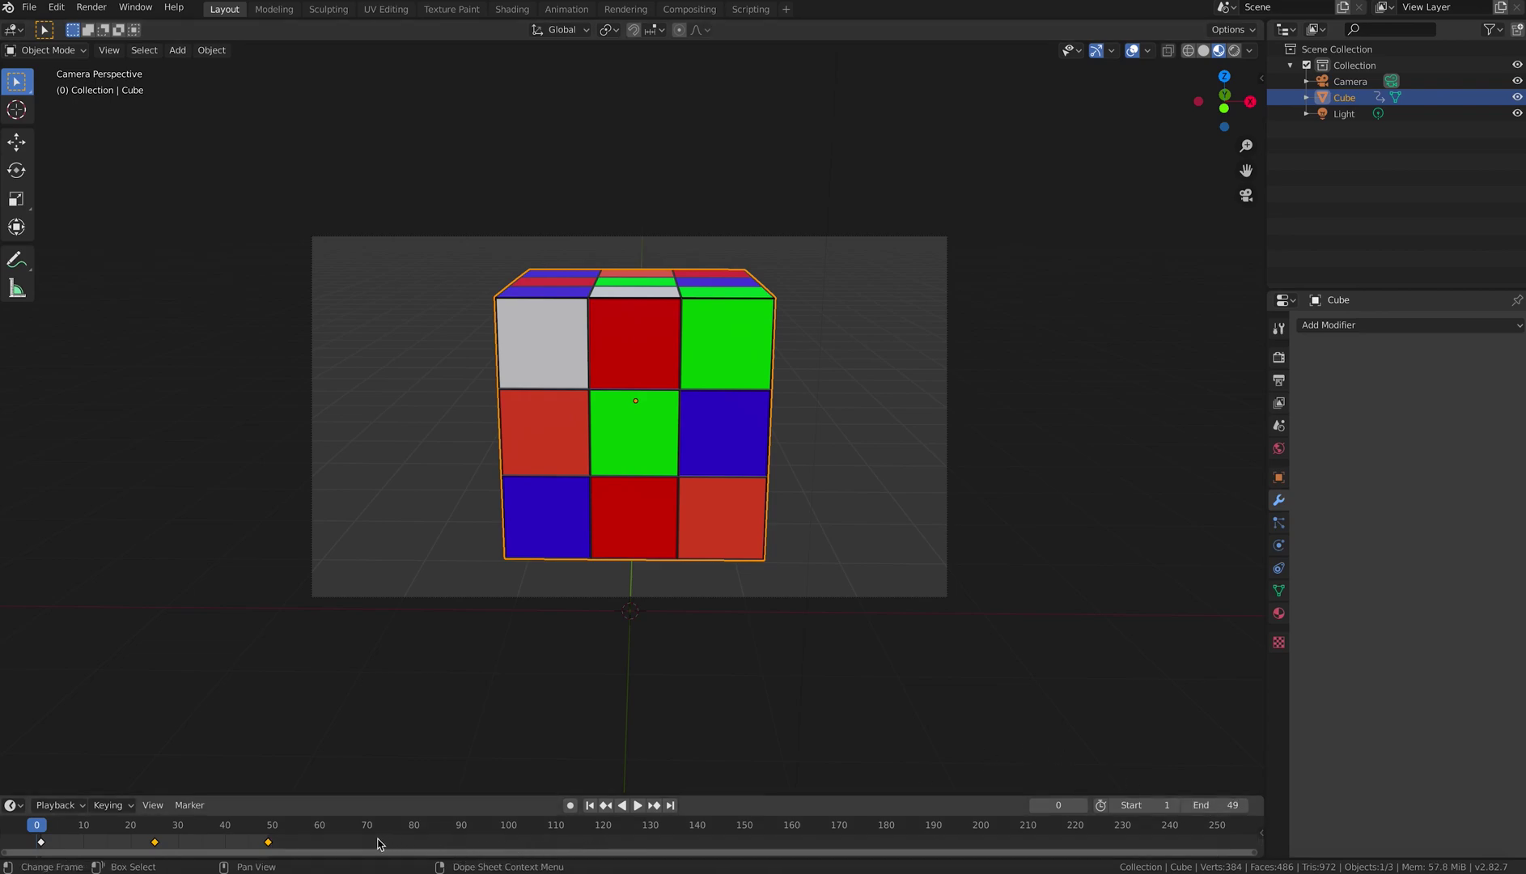
left_click(639, 805)
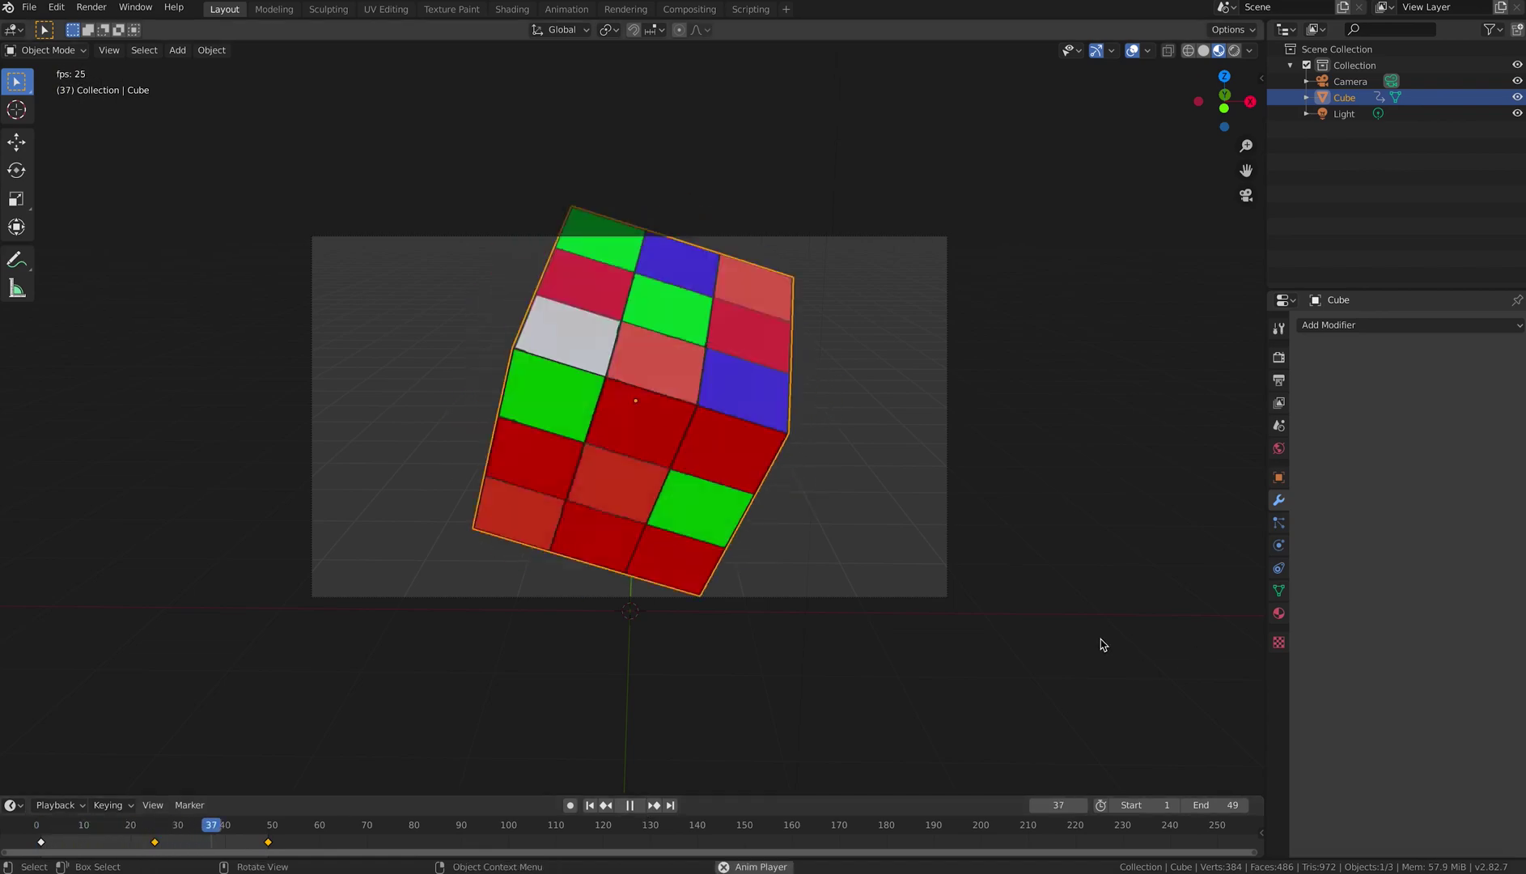
left_click(639, 805)
left_click(590, 806)
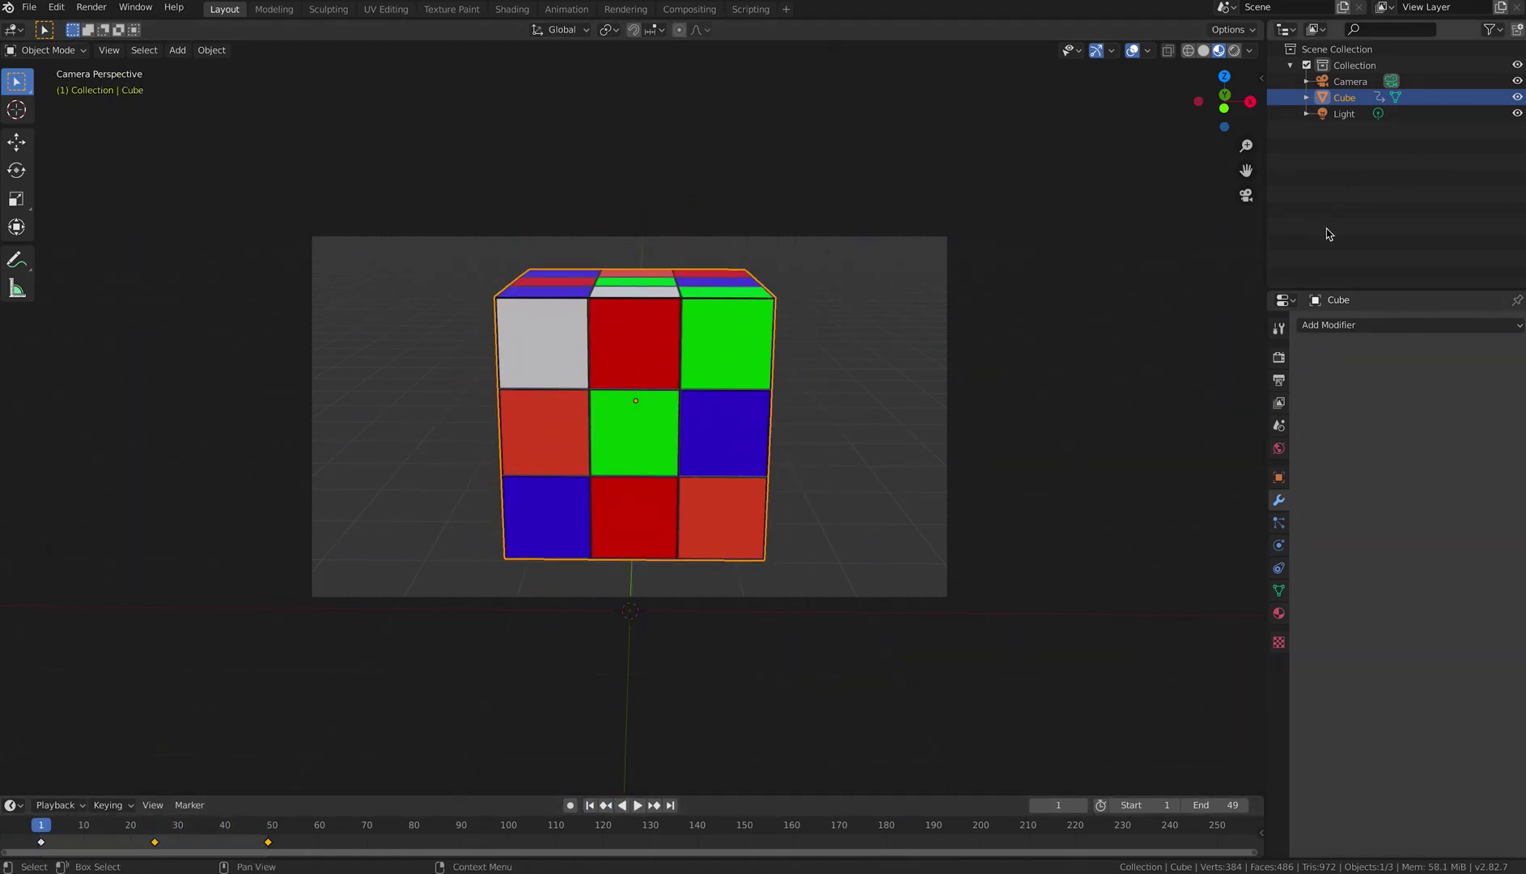
left_click(1280, 382)
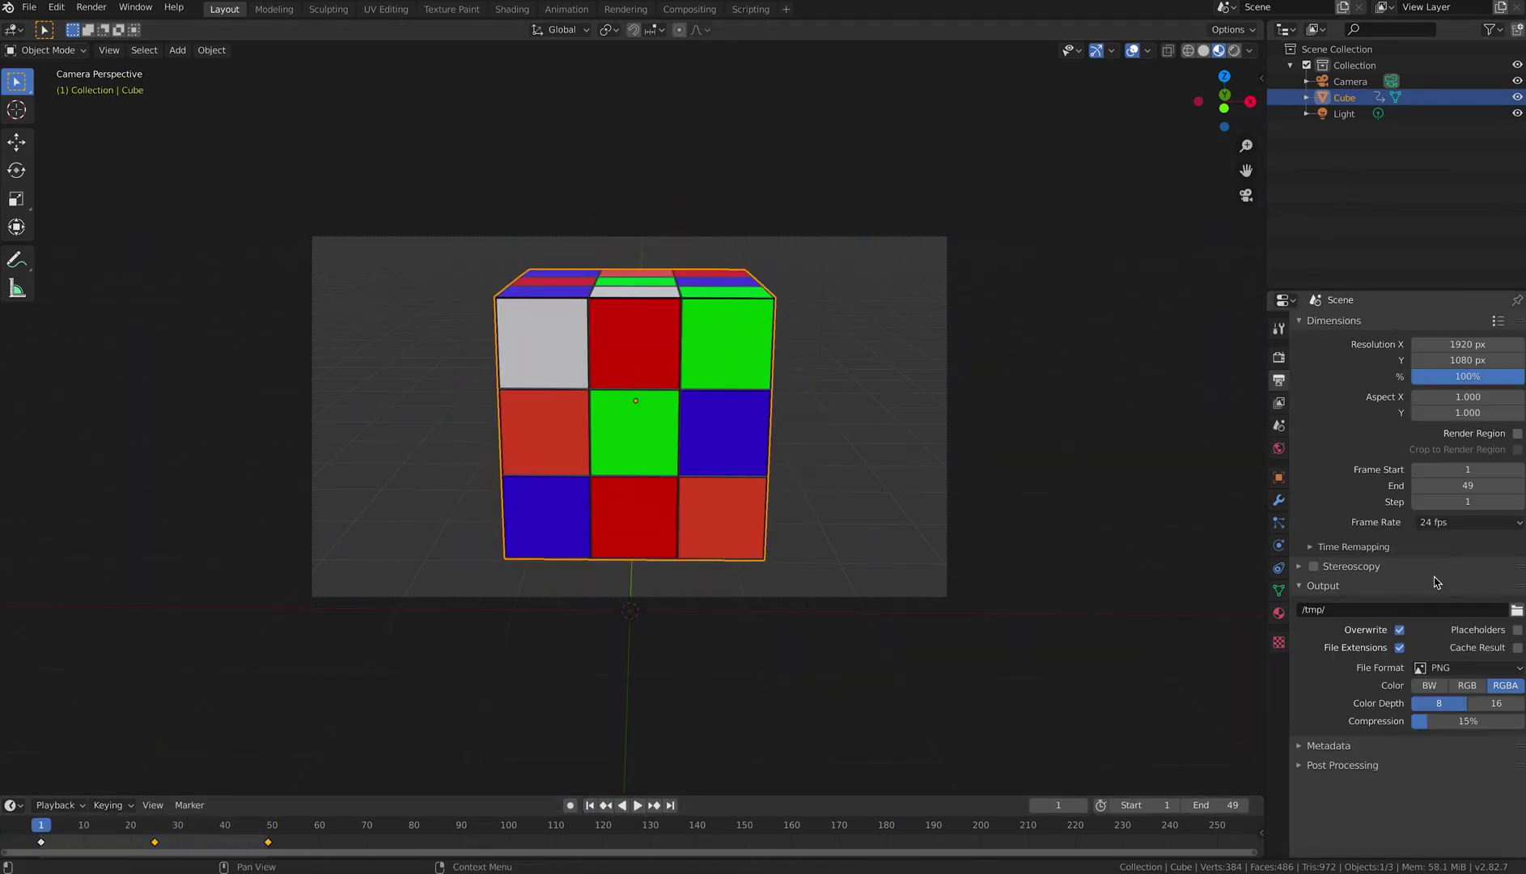
Set the output folder to the Desktop and the file format to FFmpeg video.
left_click(1518, 609)
left_click(405, 298)
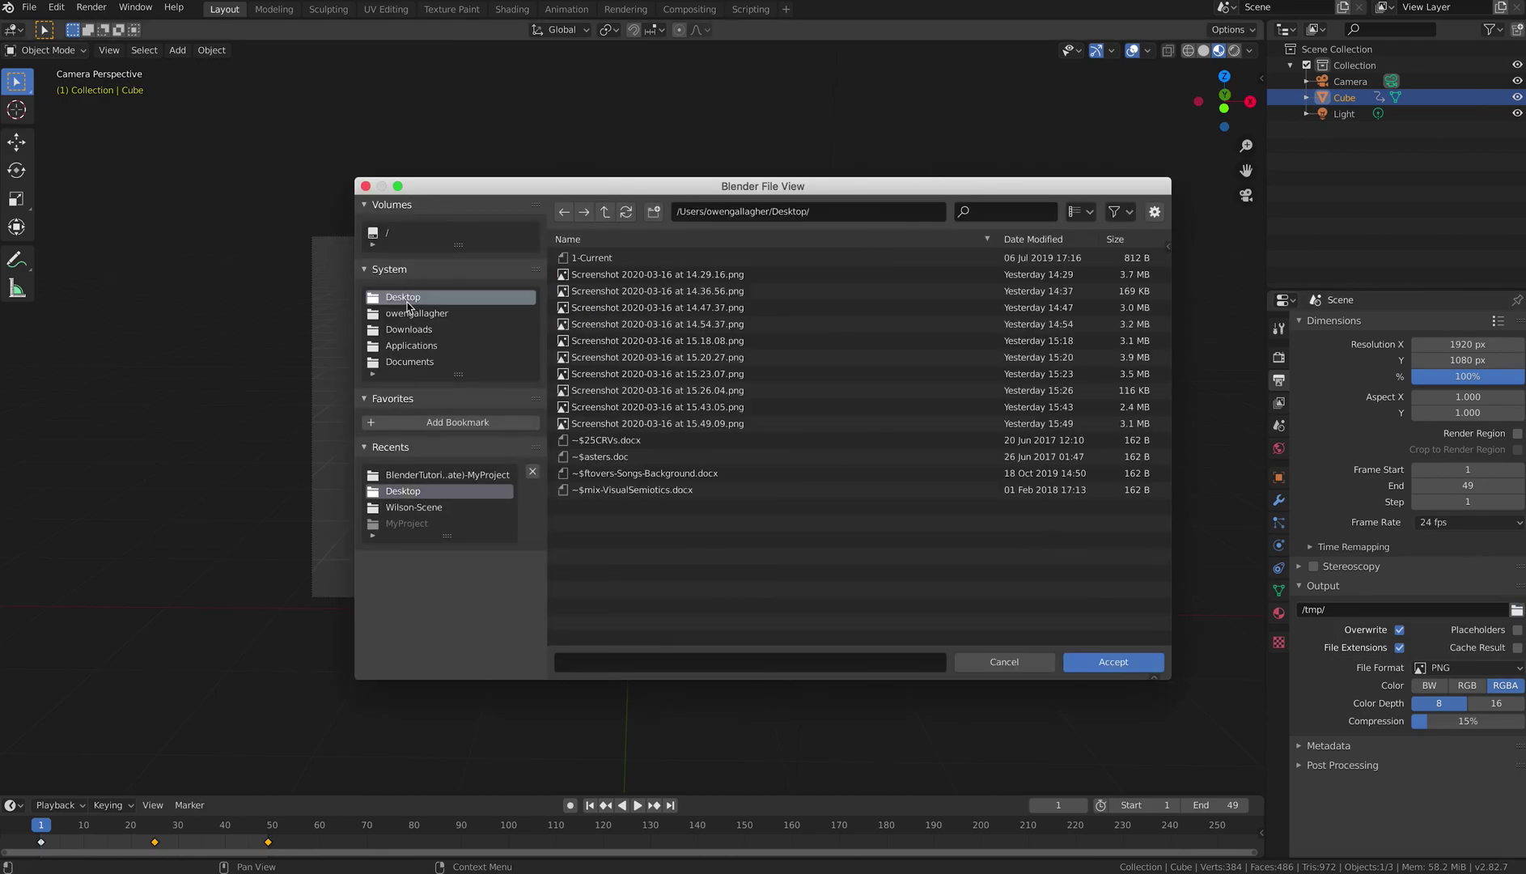
left_click(1083, 665)
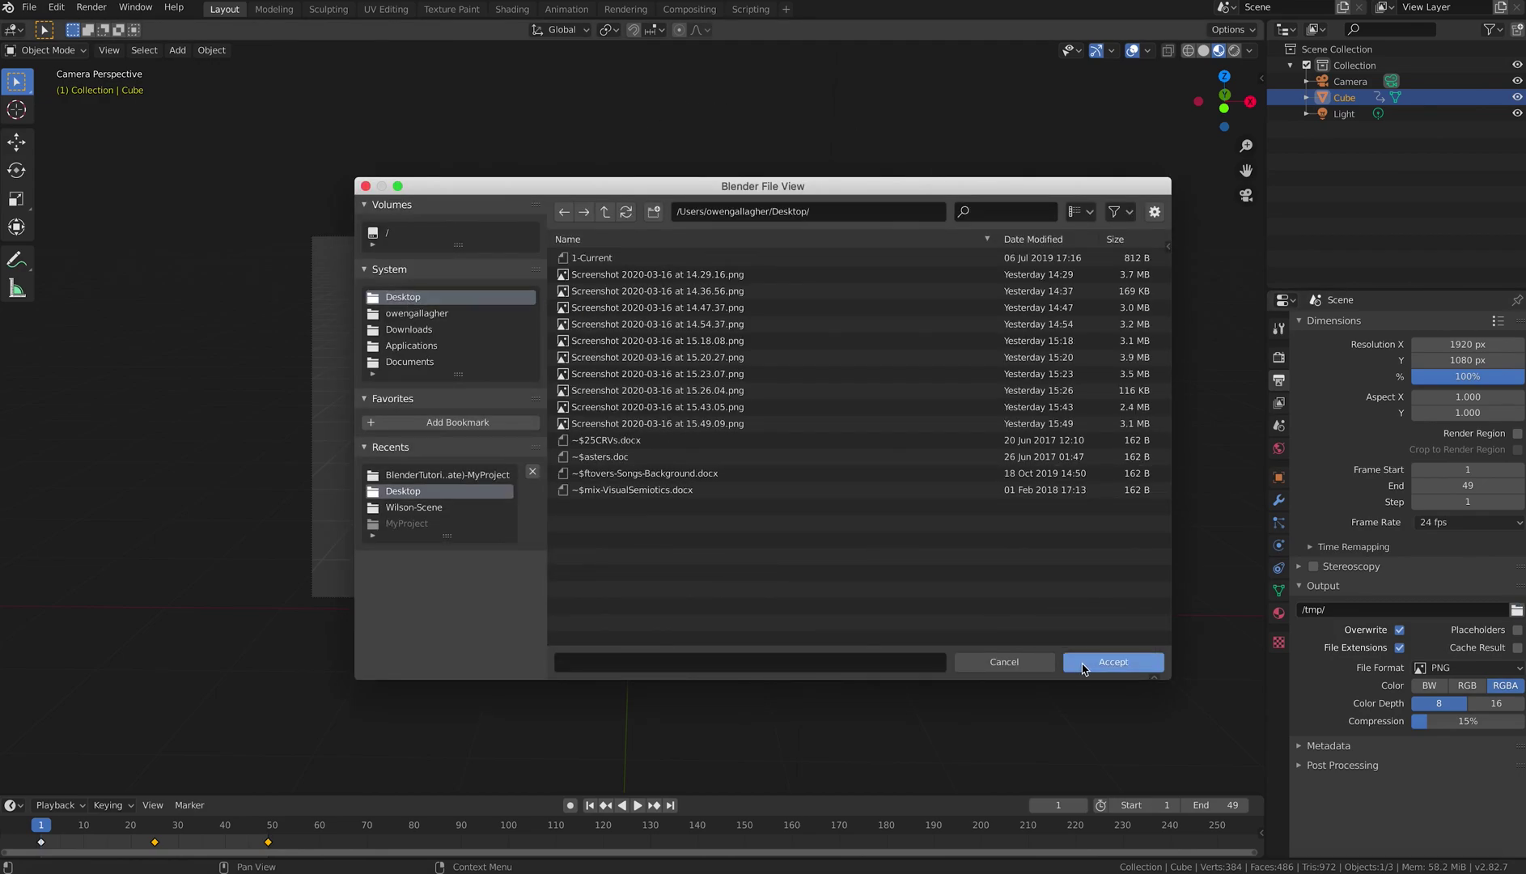
left_click(1477, 670)
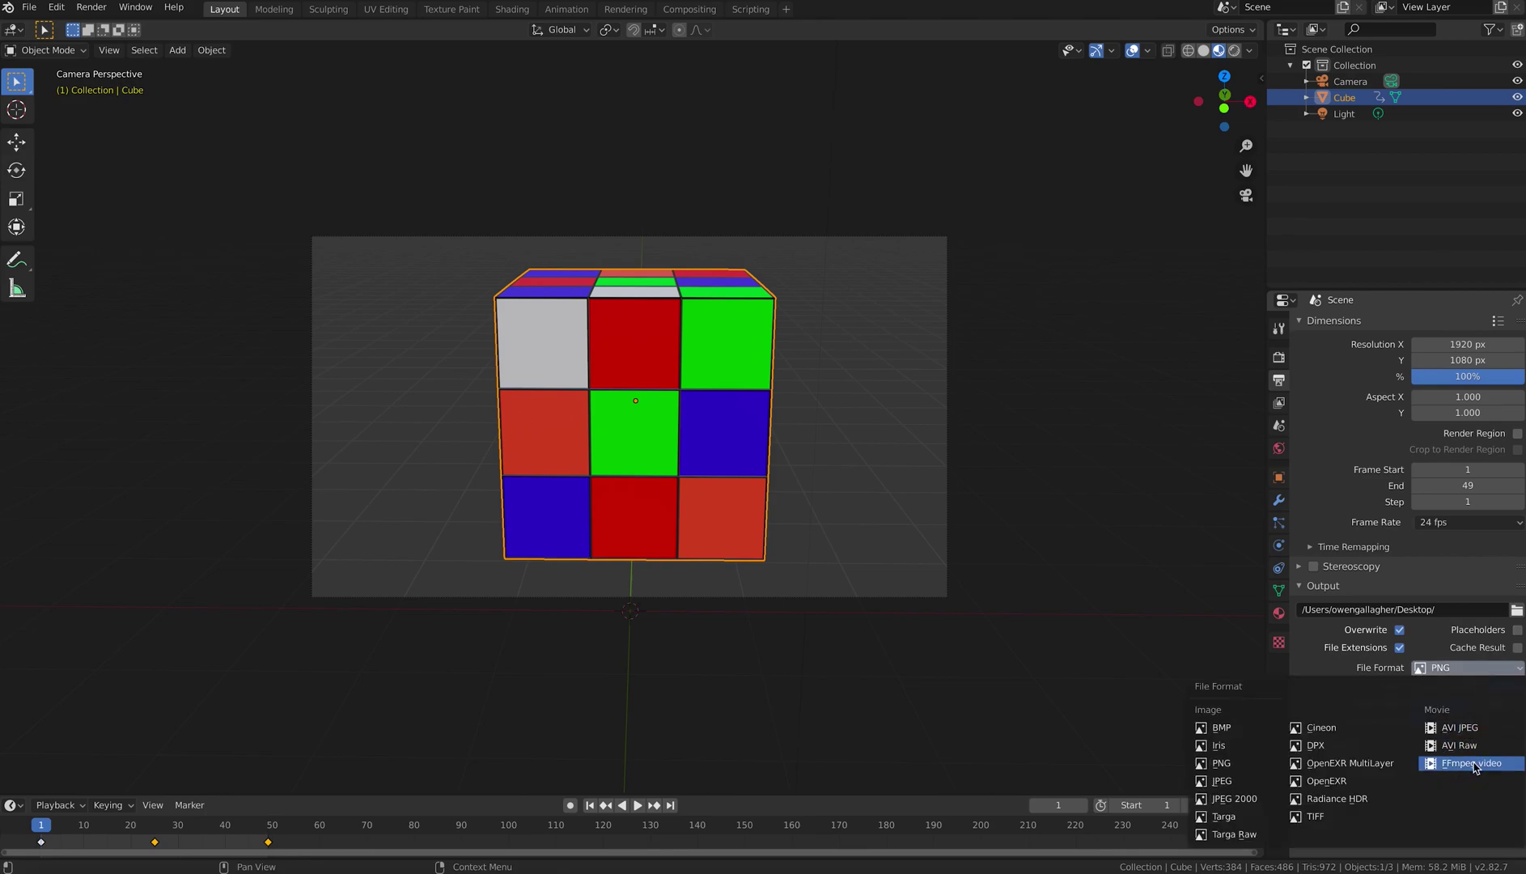
left_click(1475, 766)
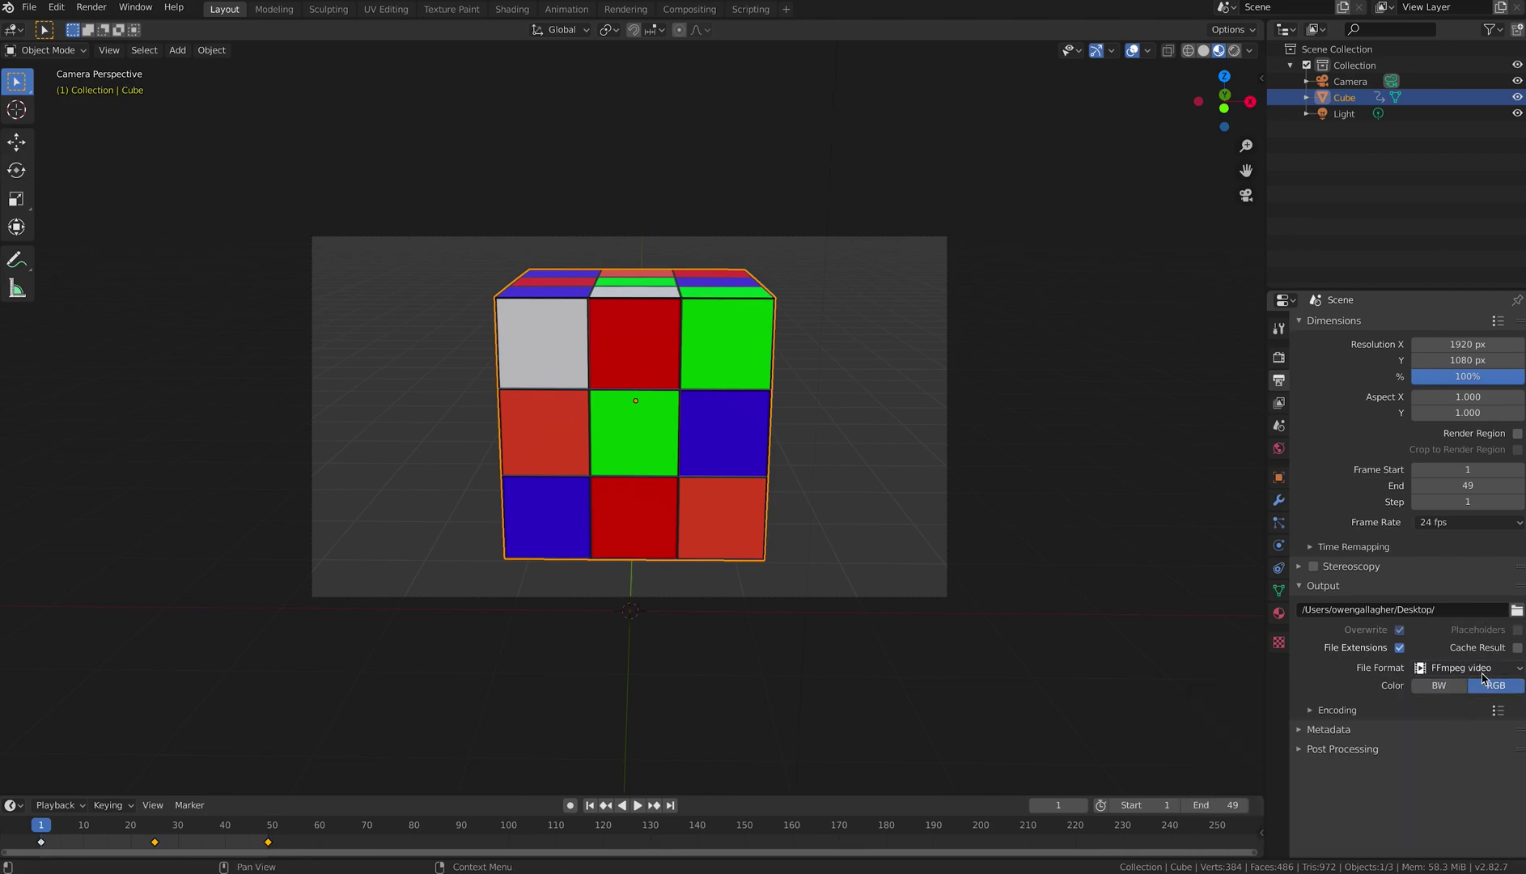
Set the encoding container to MPEG-4 and the output quality to Lossless.
left_click(1310, 710)
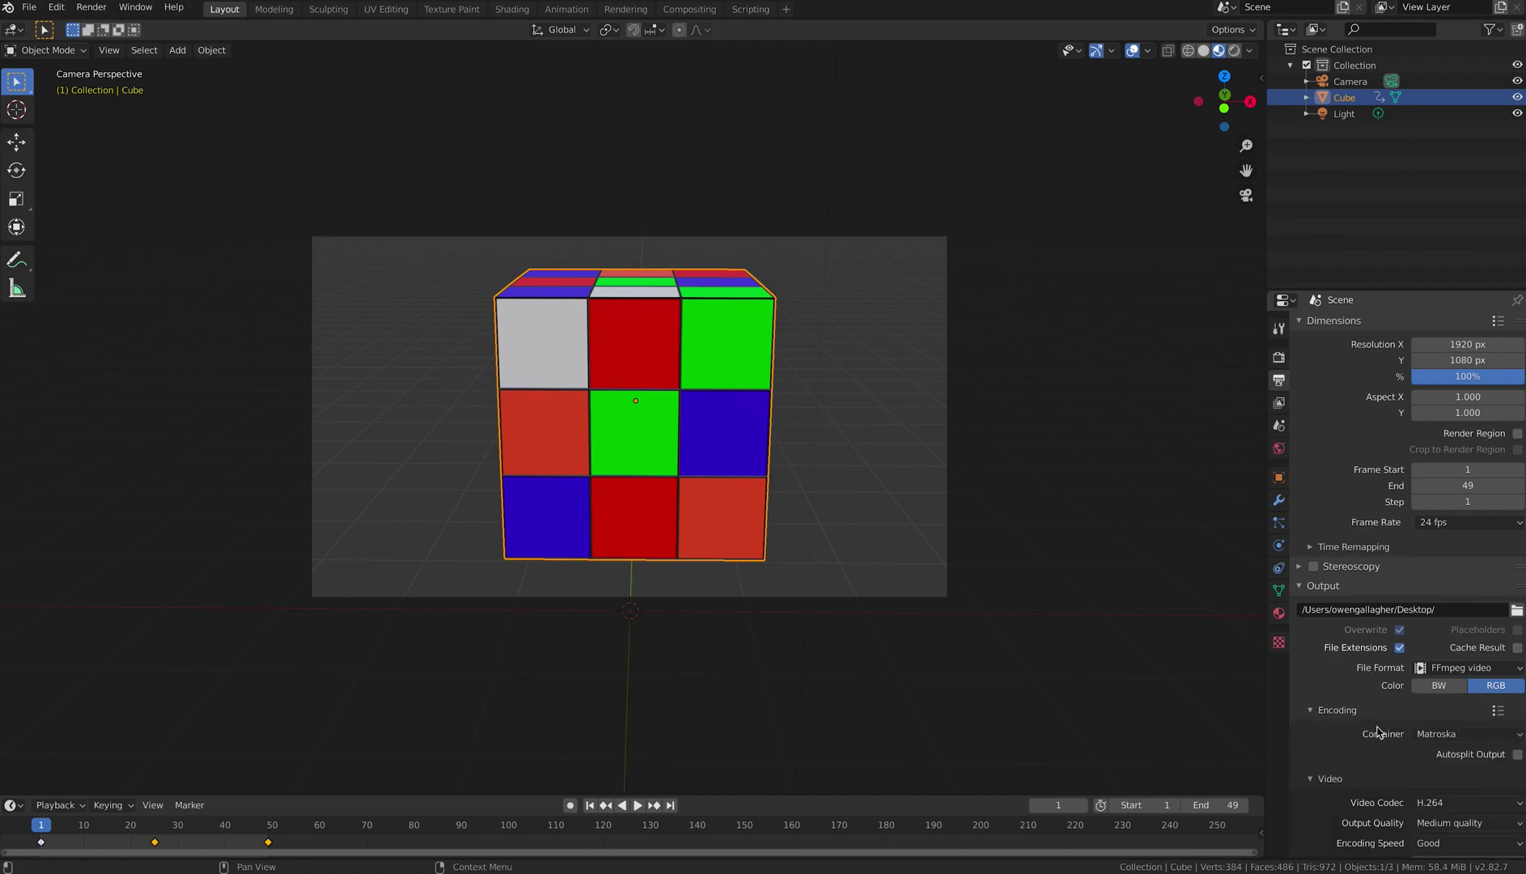
left_click(1463, 738)
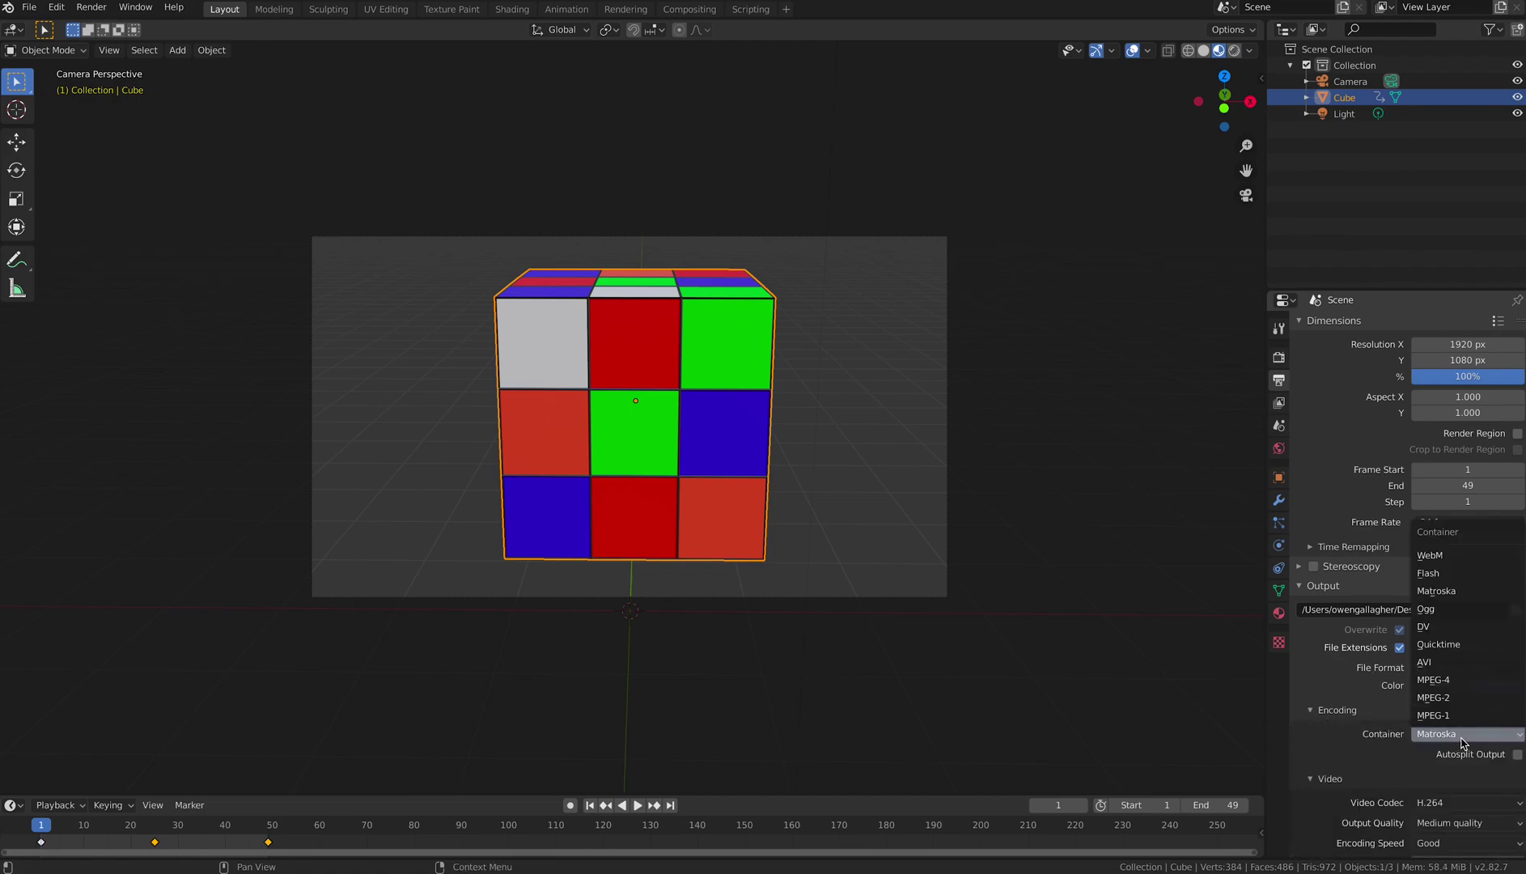
left_click(1456, 681)
left_click(1457, 831)
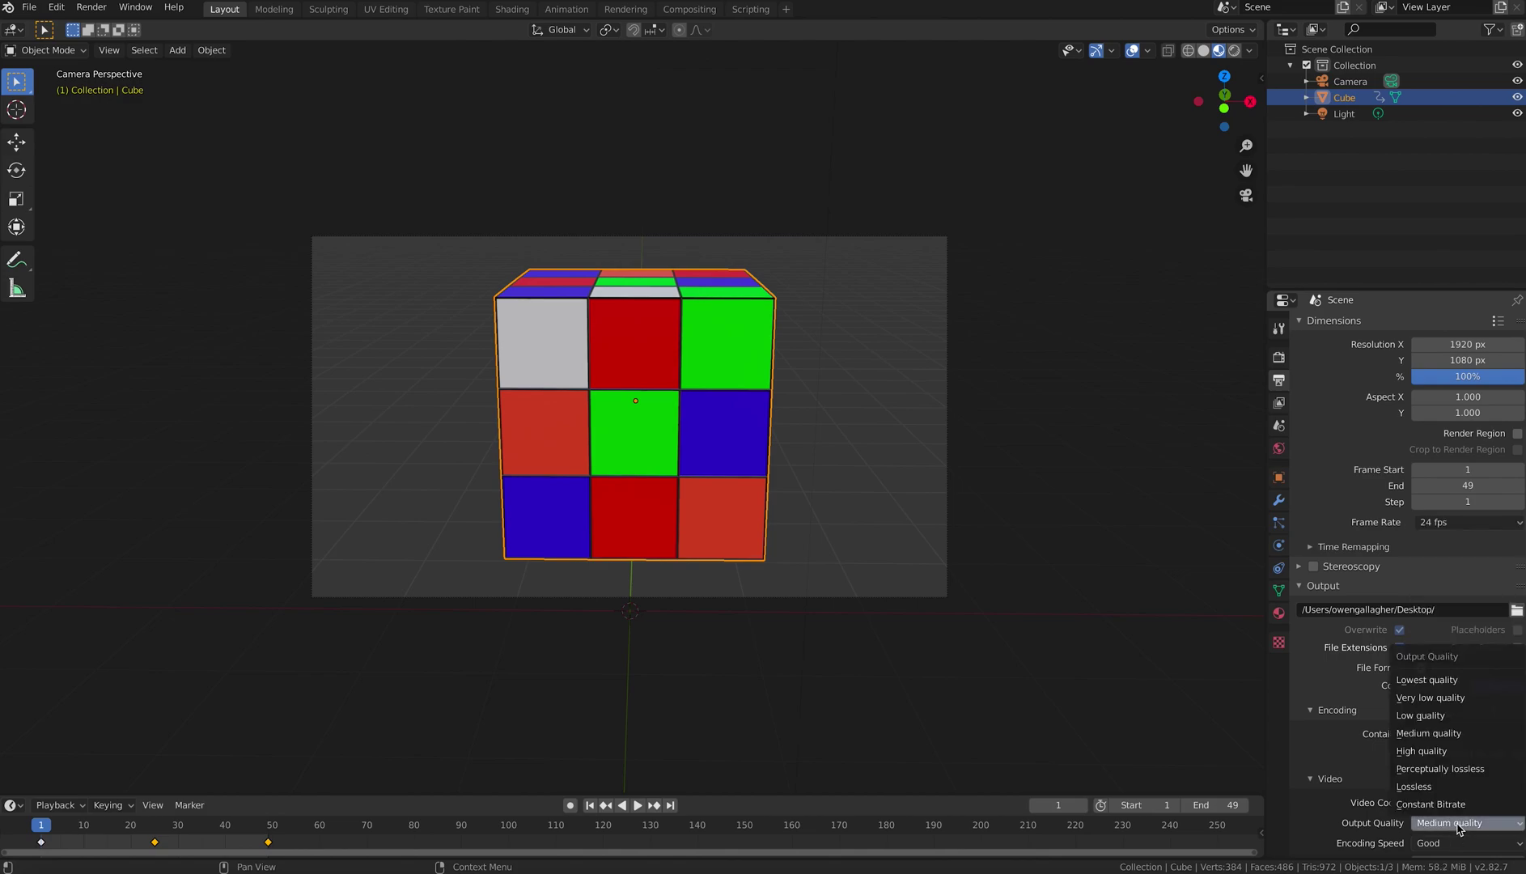
left_click(1368, 785)
left_click(1460, 845)
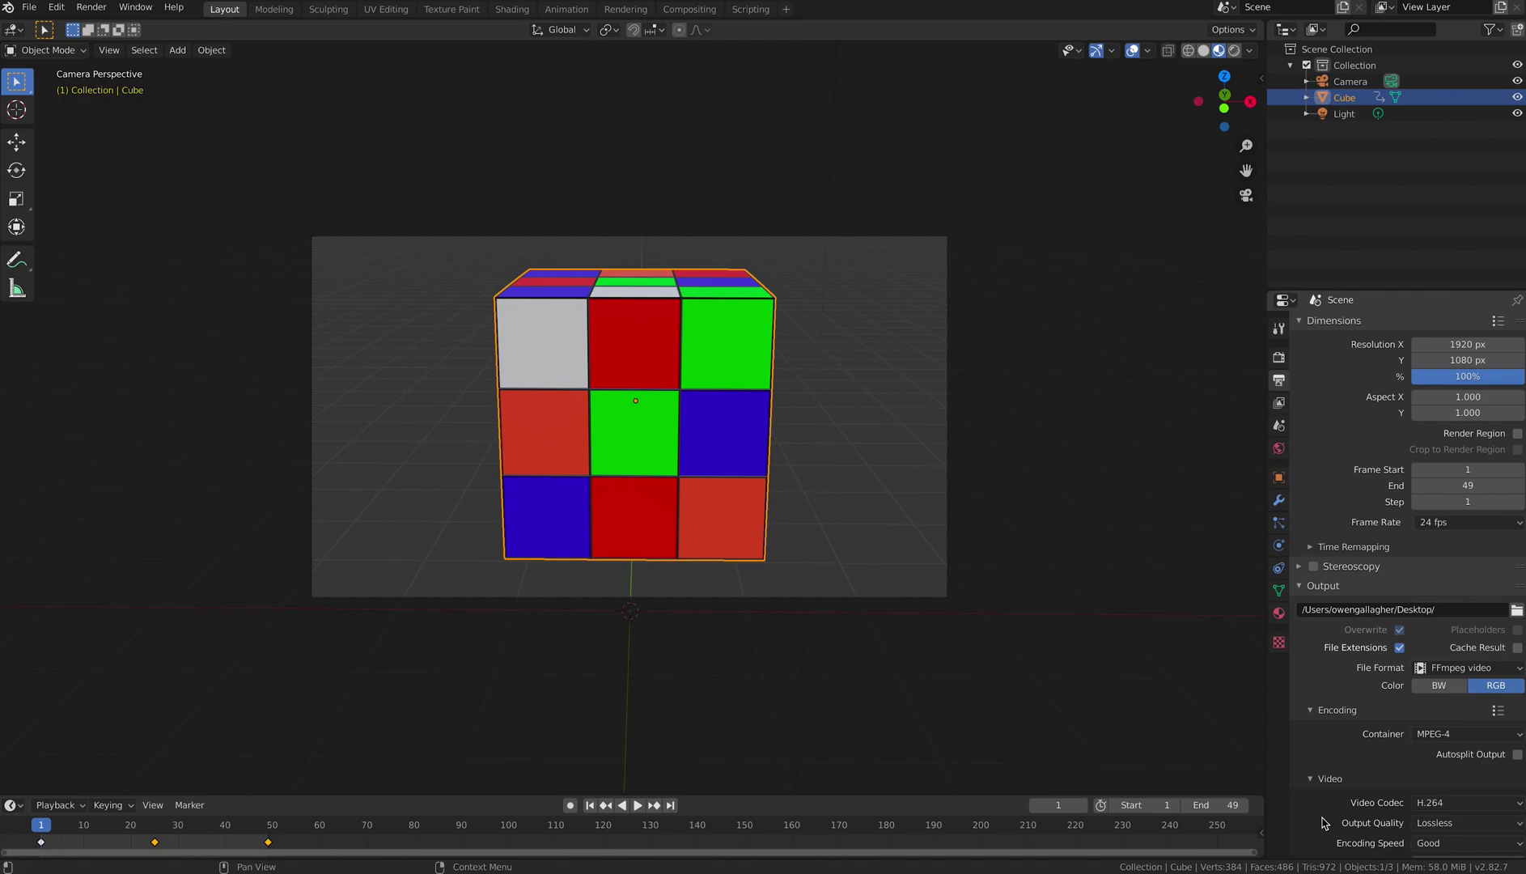
scroll(1324, 823, "down", 4)
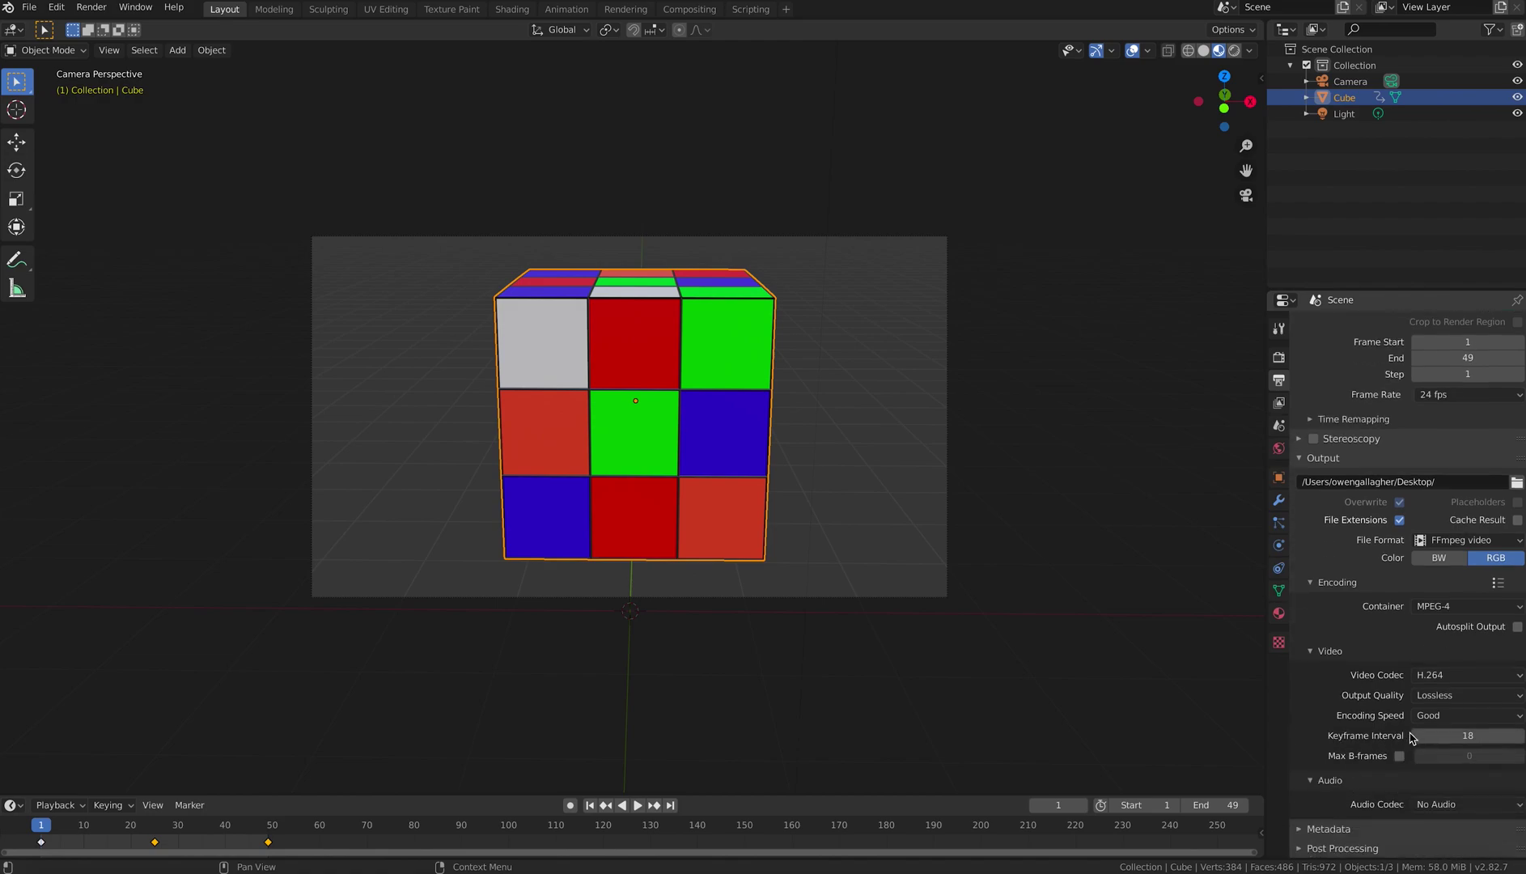
left_click(1278, 357)
Render all 49 frames of the spinning cube with Render Animation.
left_click(106, 8)
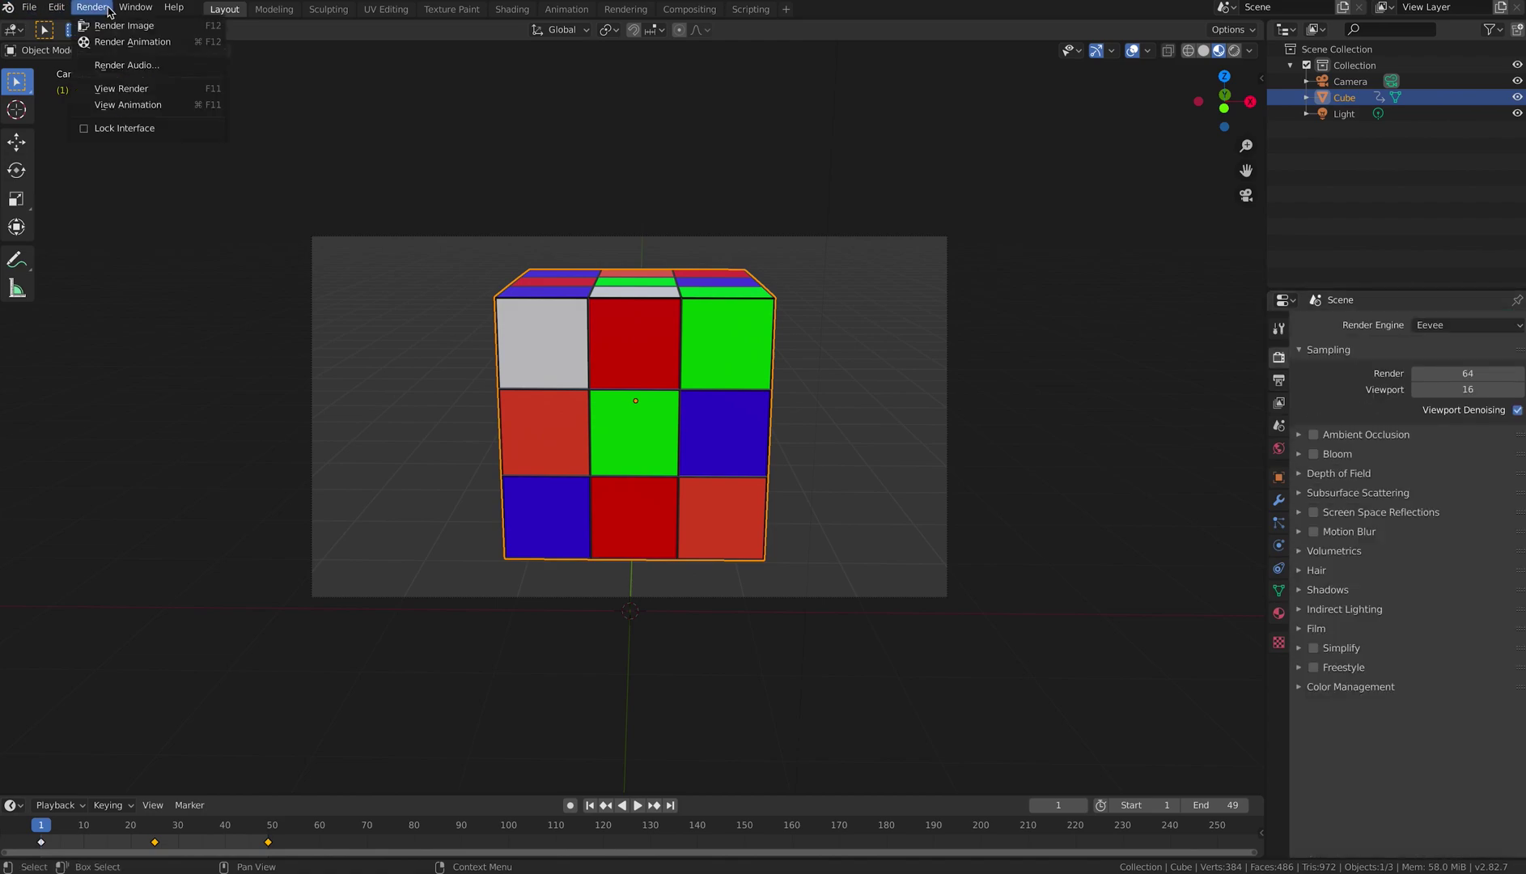
left_click(132, 41)
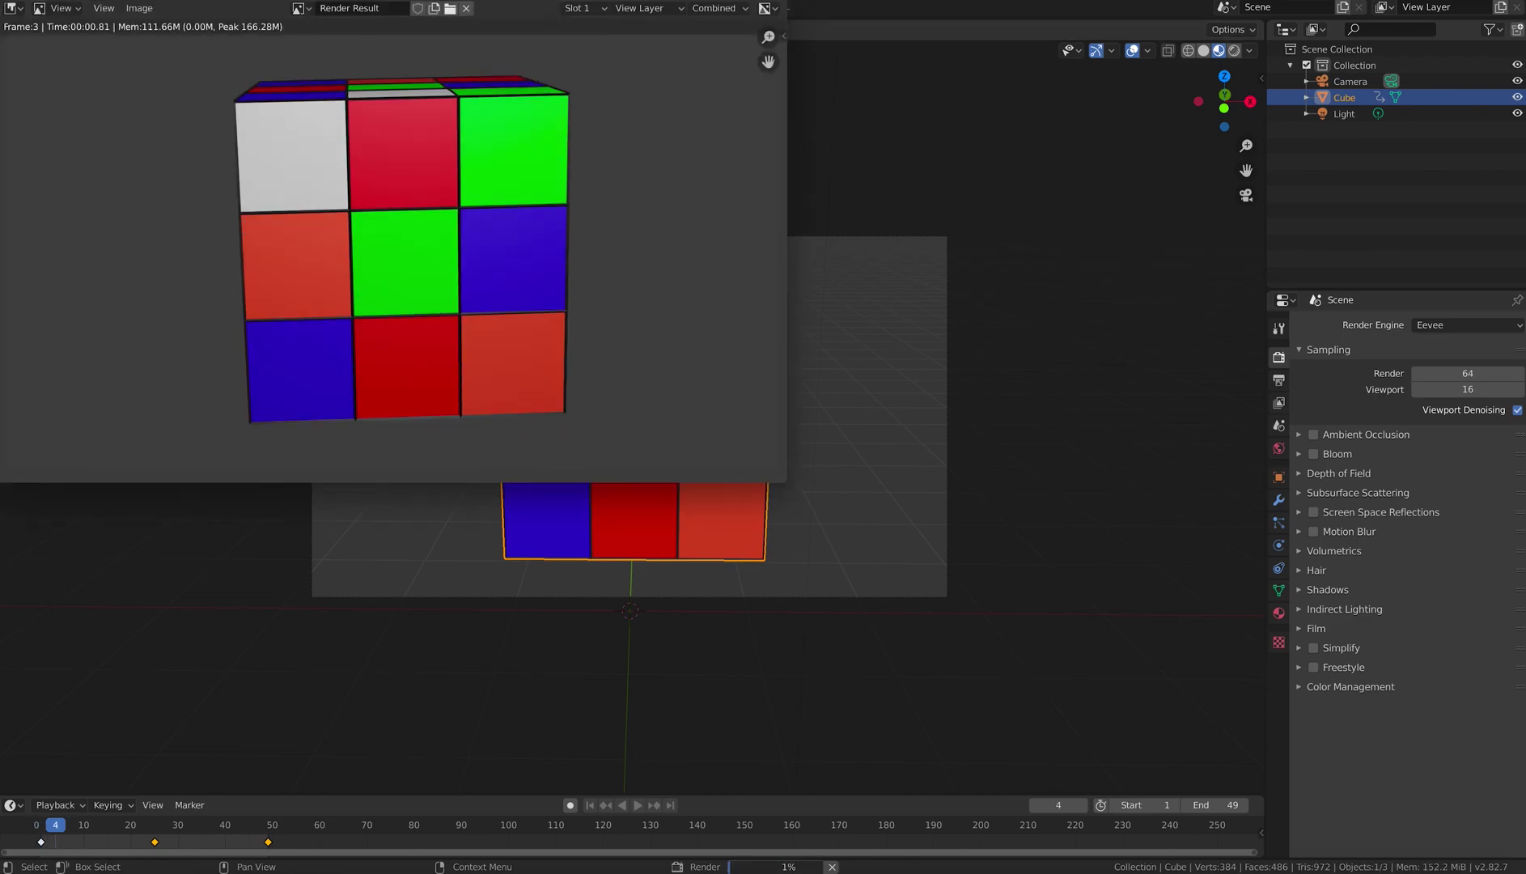